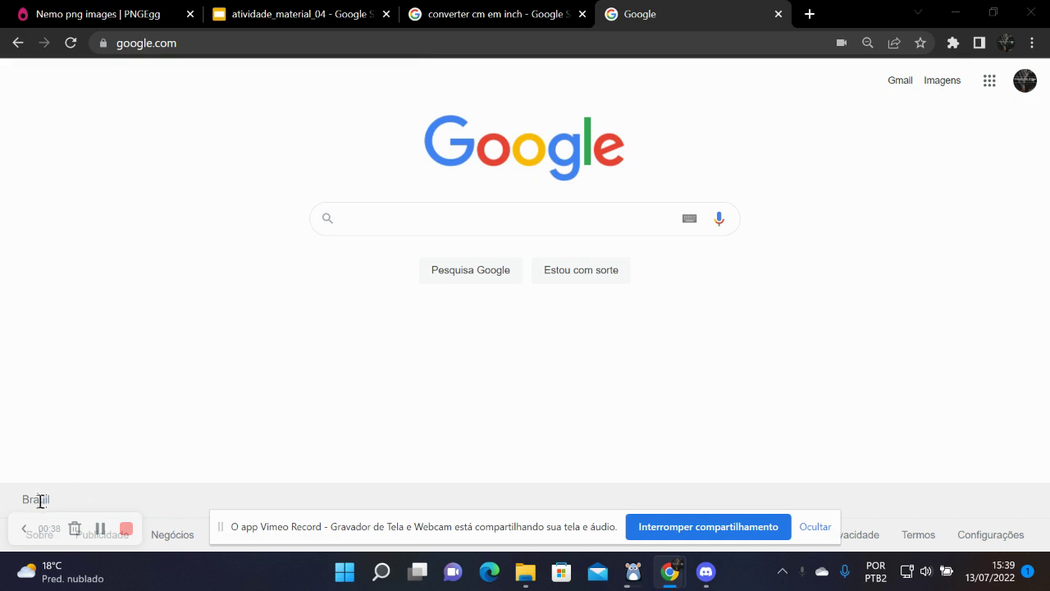
# From the profile avatar, go to Gerenciar sua Conta do Google and open Informações pessoais.
pyautogui.click(1026, 82)
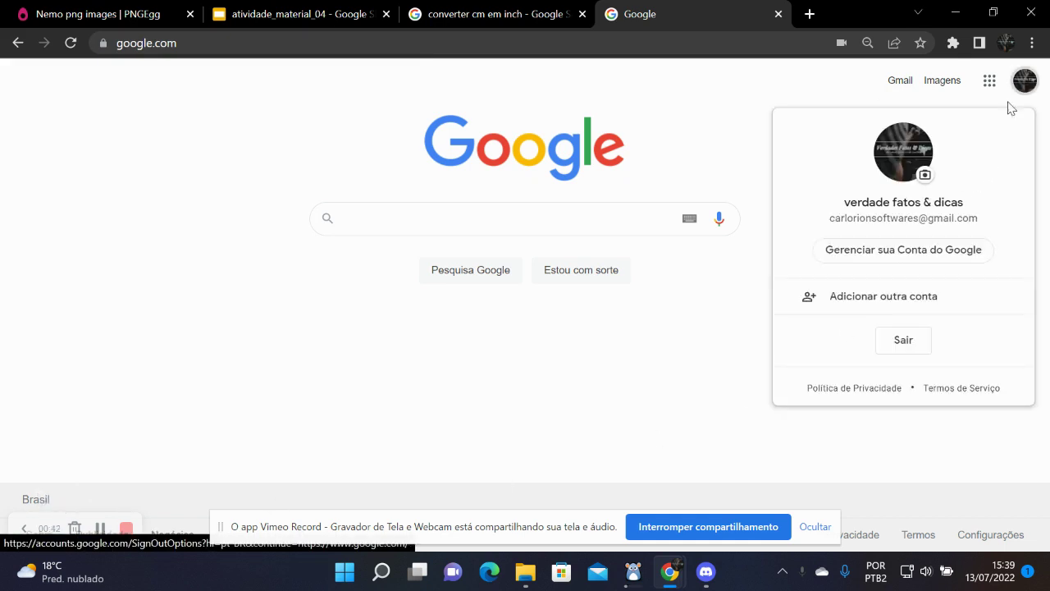
pyautogui.click(923, 250)
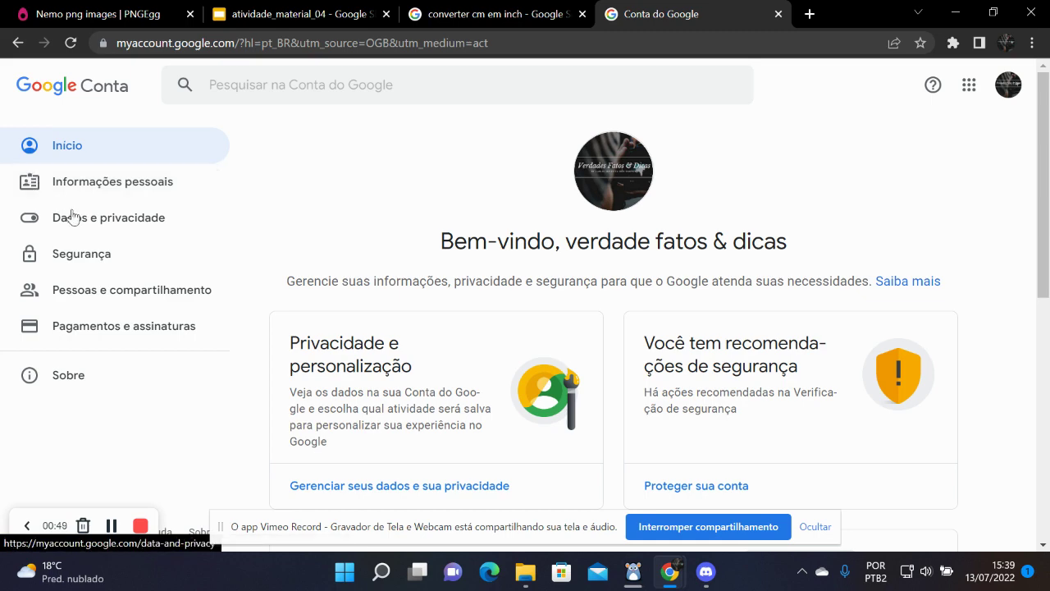
pyautogui.click(112, 190)
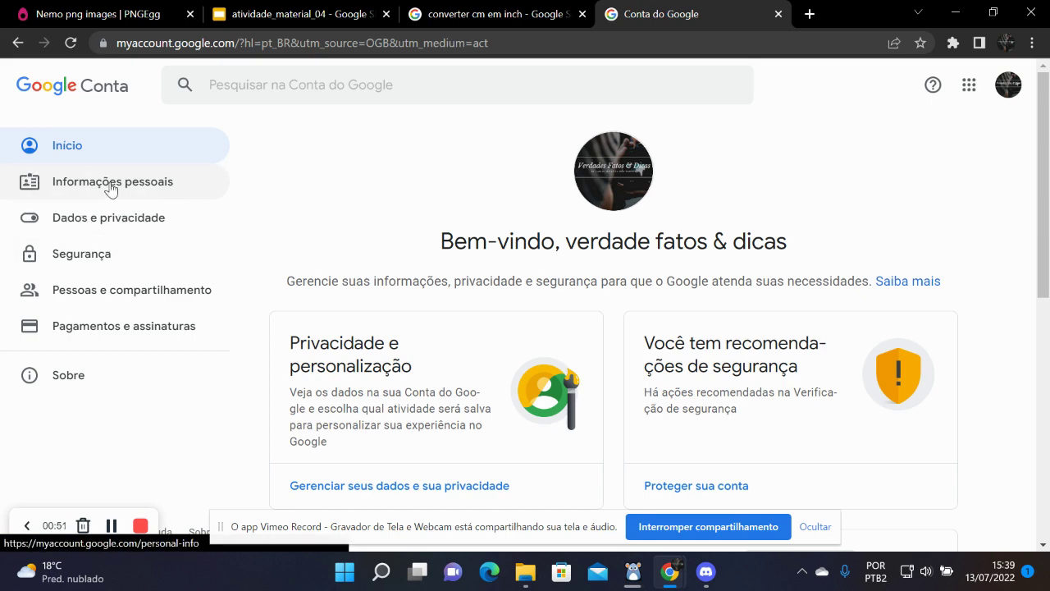
pyautogui.scroll(-3, 598, 394)
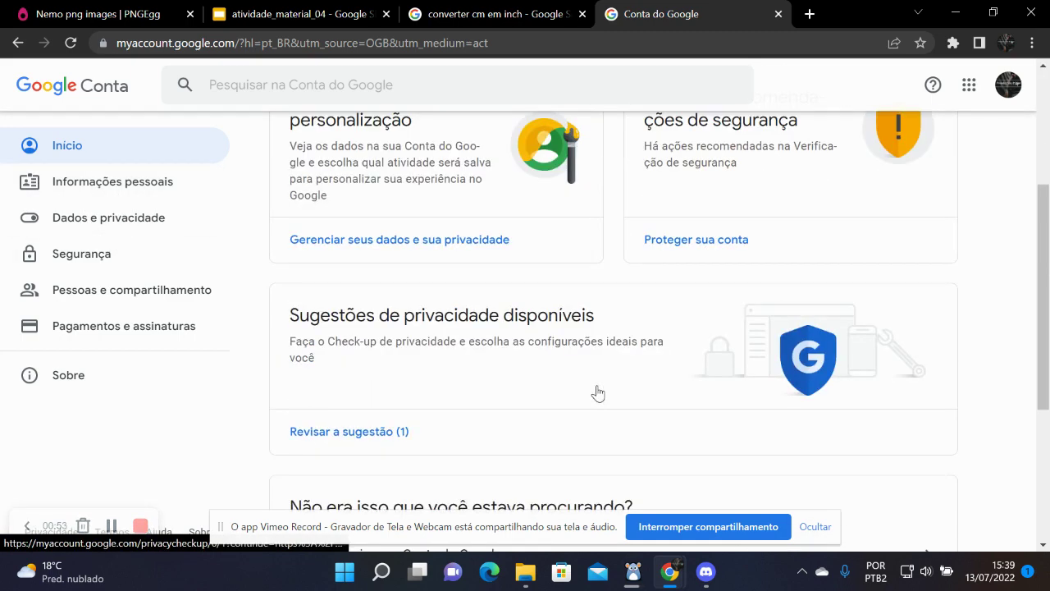
pyautogui.scroll(3, 598, 394)
pyautogui.click(83, 179)
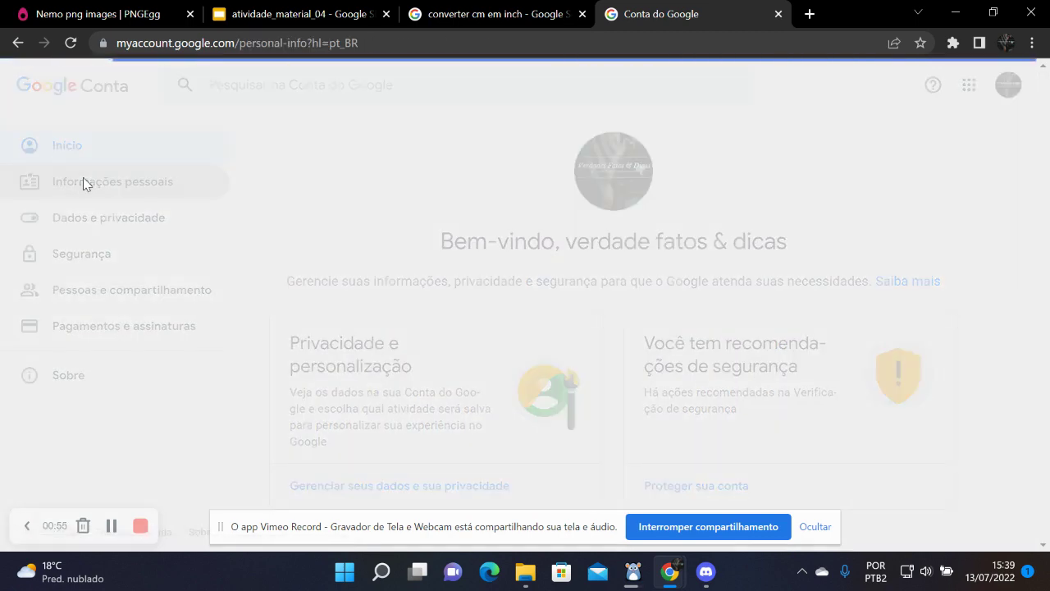
# Scroll through the personal information page's profile, password and web preference sections.
pyautogui.scroll(-2, 471, 320)
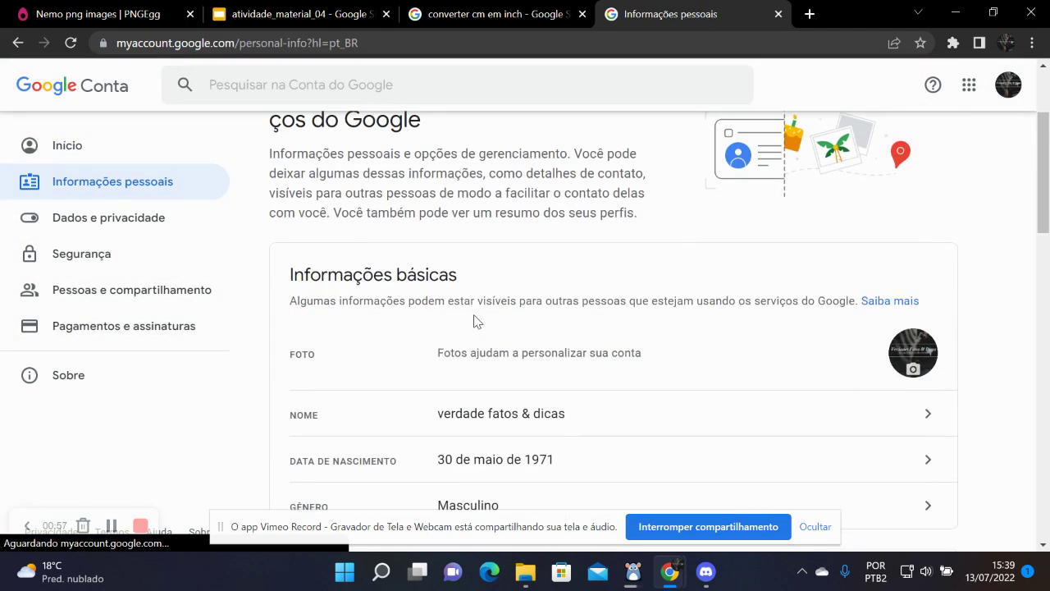
pyautogui.scroll(-2, 476, 320)
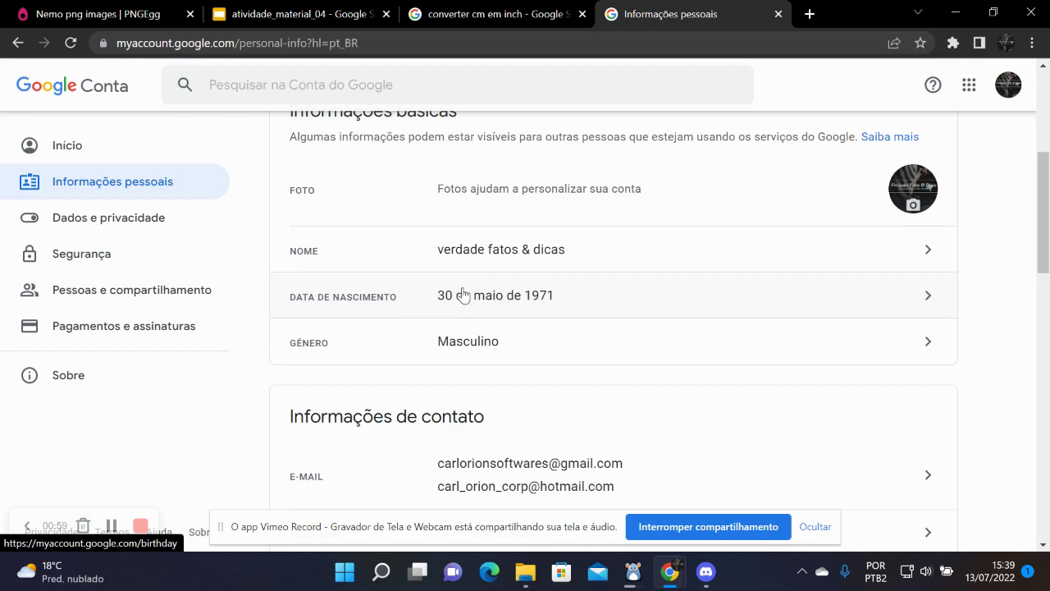
pyautogui.scroll(-5, 476, 324)
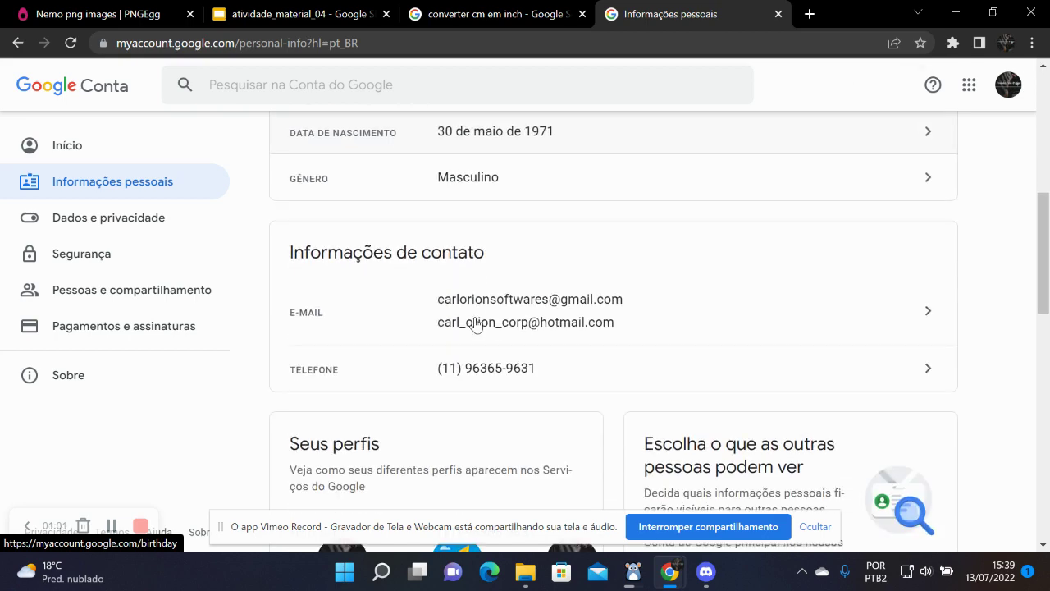
pyautogui.scroll(7, 476, 324)
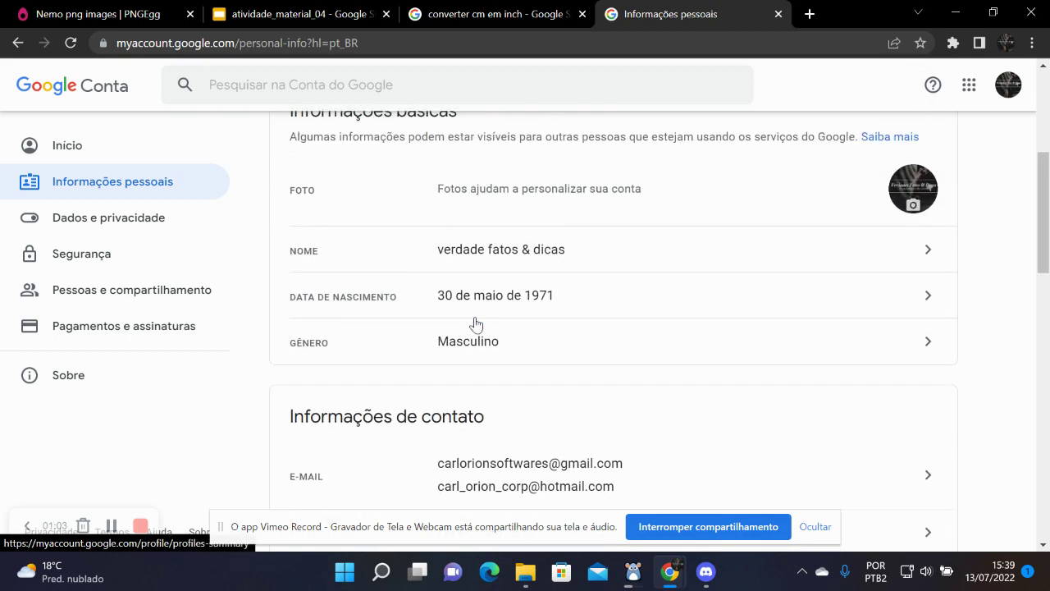
pyautogui.scroll(2, 476, 324)
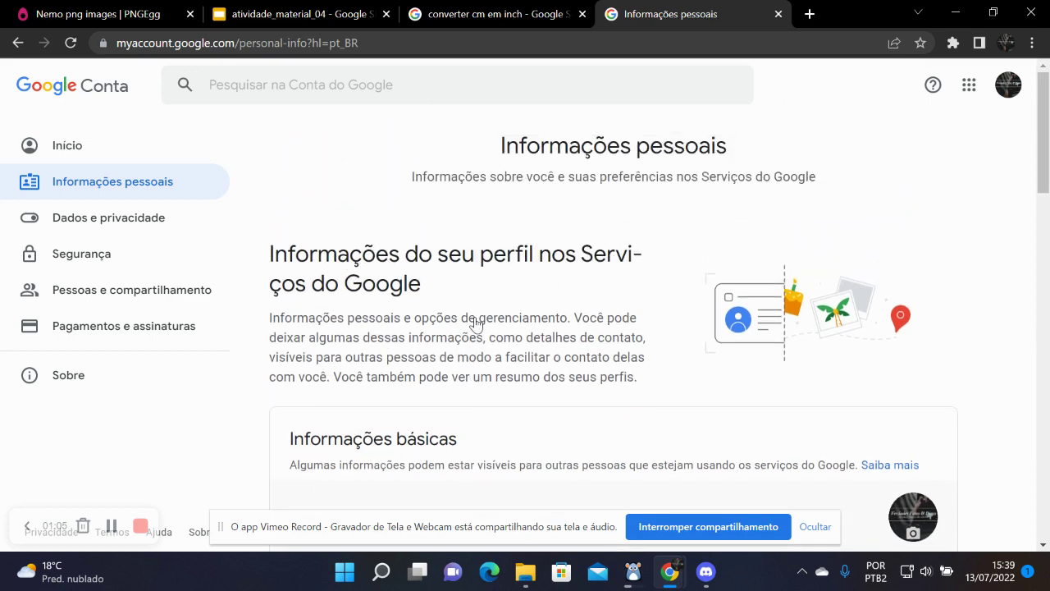
pyautogui.scroll(-1, 478, 324)
pyautogui.scroll(-2, 477, 324)
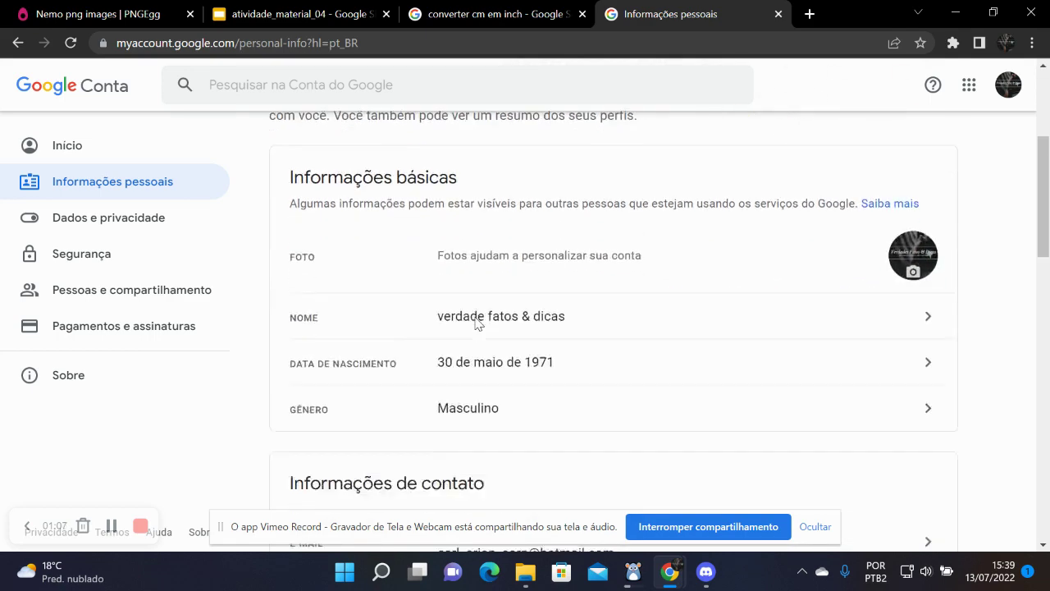
pyautogui.scroll(-2, 478, 325)
pyautogui.scroll(-2, 476, 322)
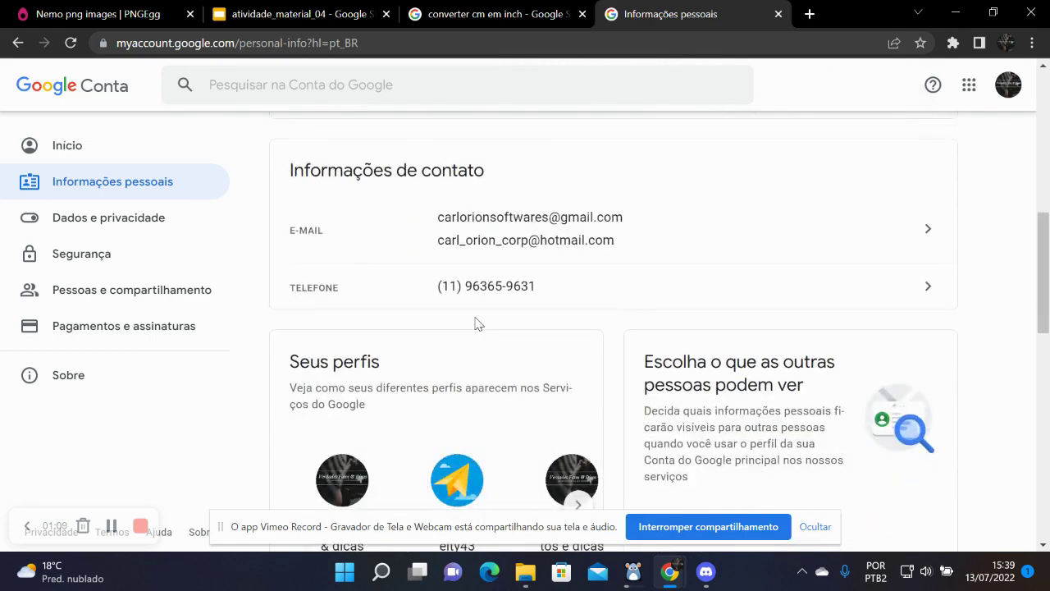
pyautogui.scroll(-3, 476, 324)
pyautogui.scroll(-1, 476, 325)
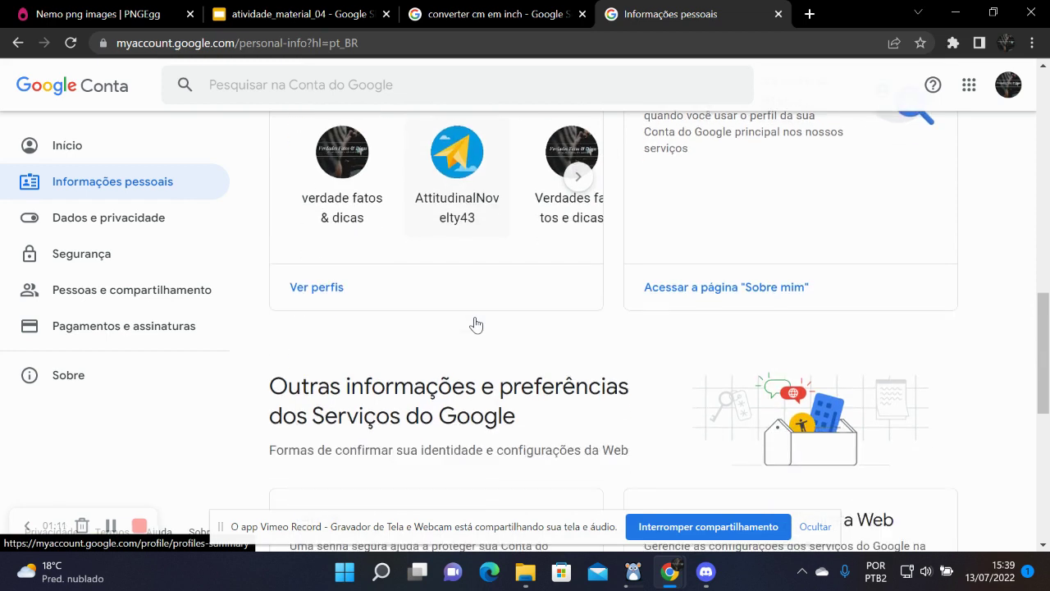
pyautogui.scroll(-3, 476, 324)
pyautogui.scroll(-1, 476, 324)
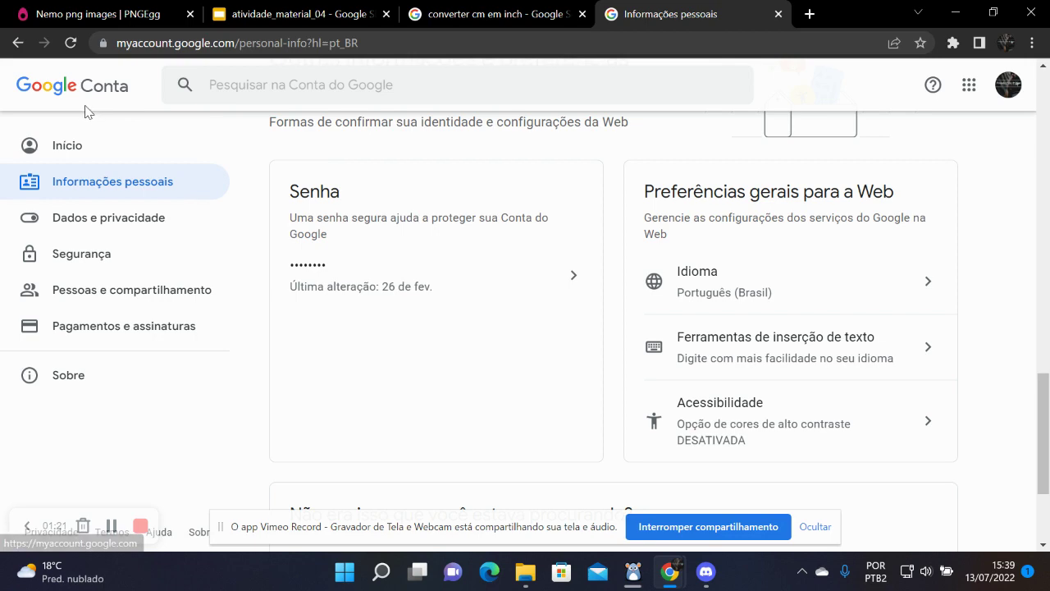
pyautogui.scroll(5, 578, 223)
pyautogui.scroll(5, 580, 220)
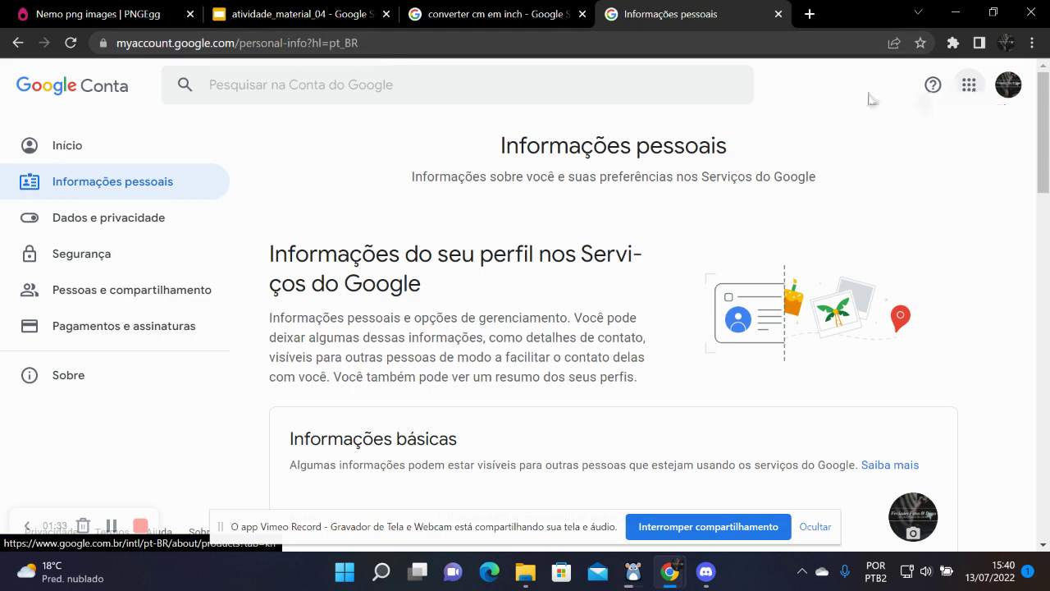
pyautogui.click(381, 44)
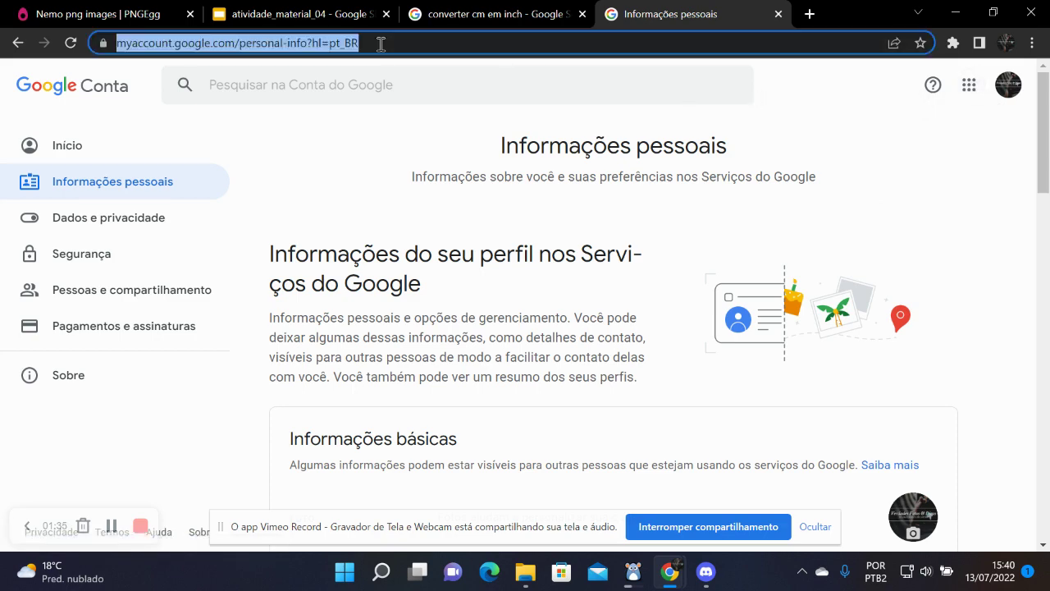
pyautogui.write('www.google.')
pyautogui.press('Return')
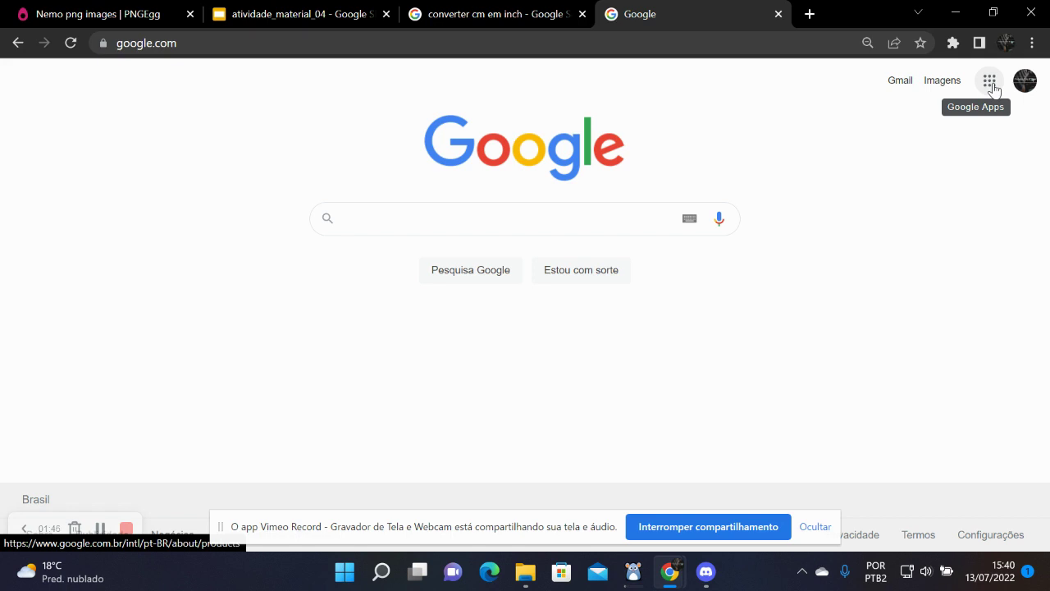
# Open Apresentações from the Google apps grid and start a new blank presentation.
pyautogui.click(993, 89)
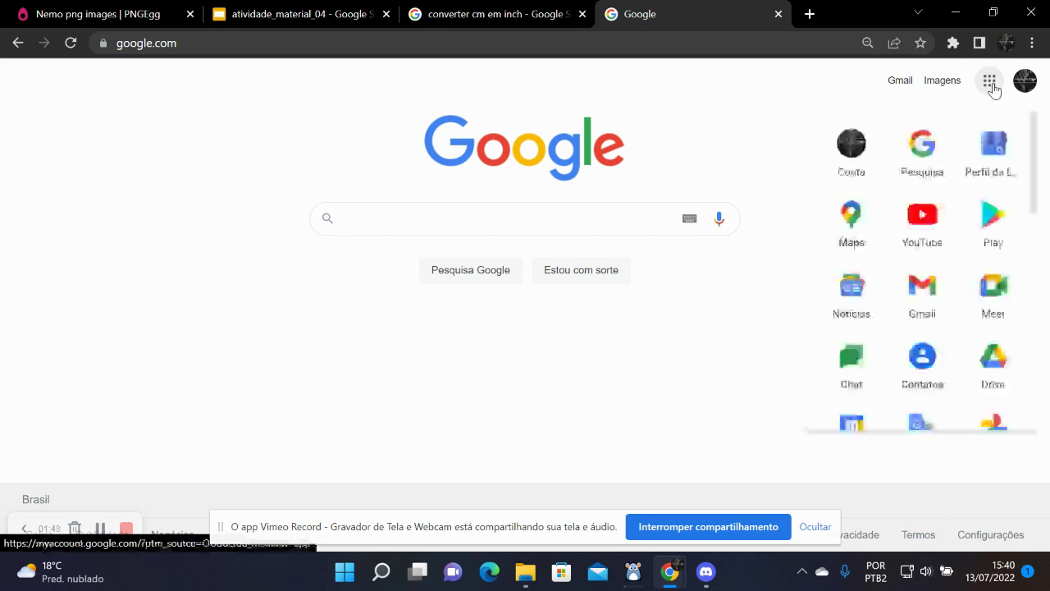
pyautogui.scroll(-1, 949, 248)
pyautogui.scroll(-1, 950, 247)
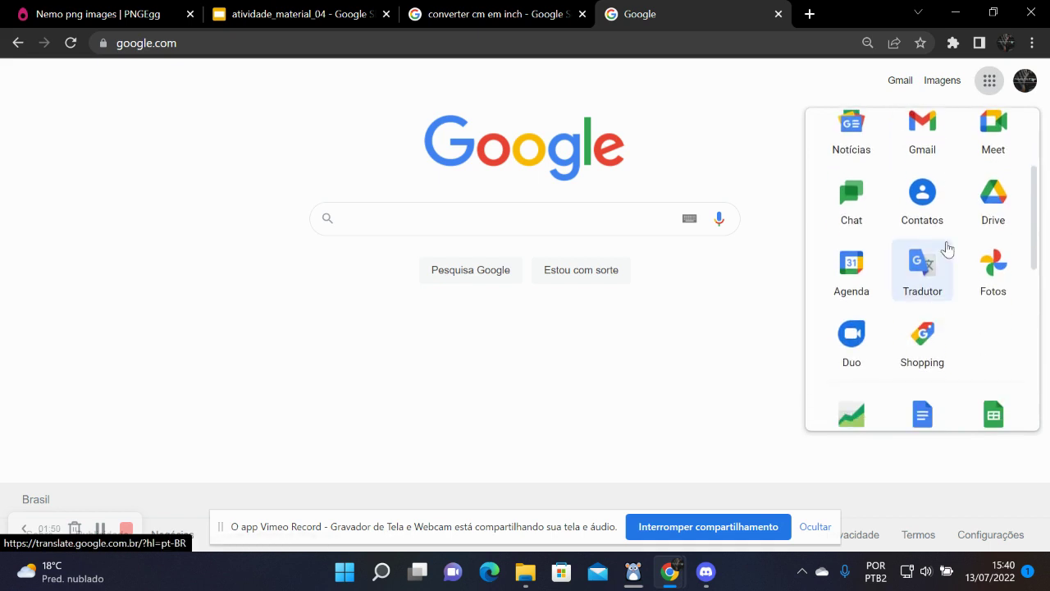
pyautogui.scroll(-2, 948, 248)
pyautogui.scroll(-1, 946, 250)
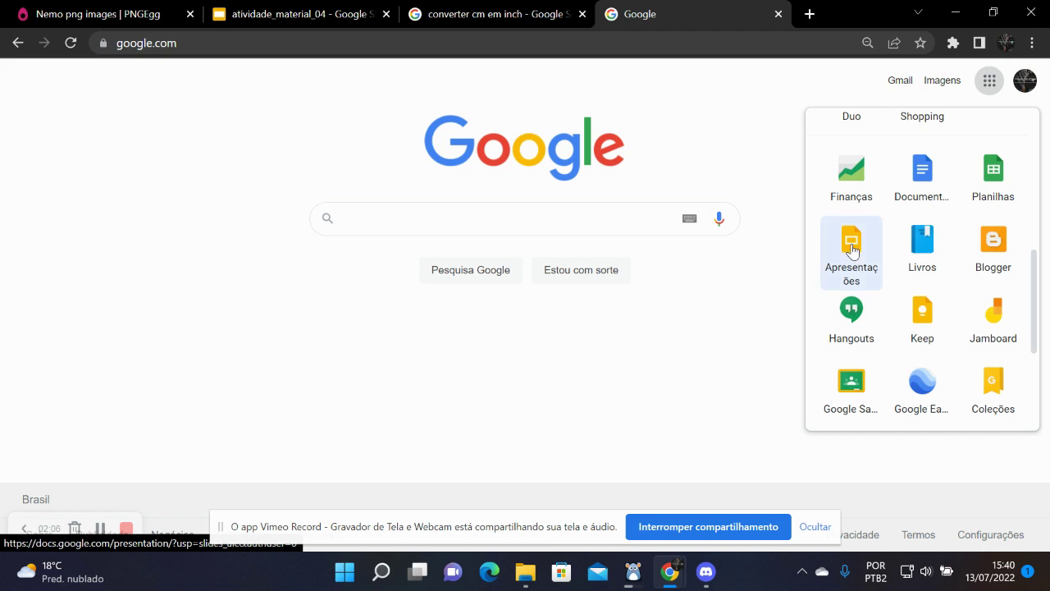
pyautogui.click(852, 250)
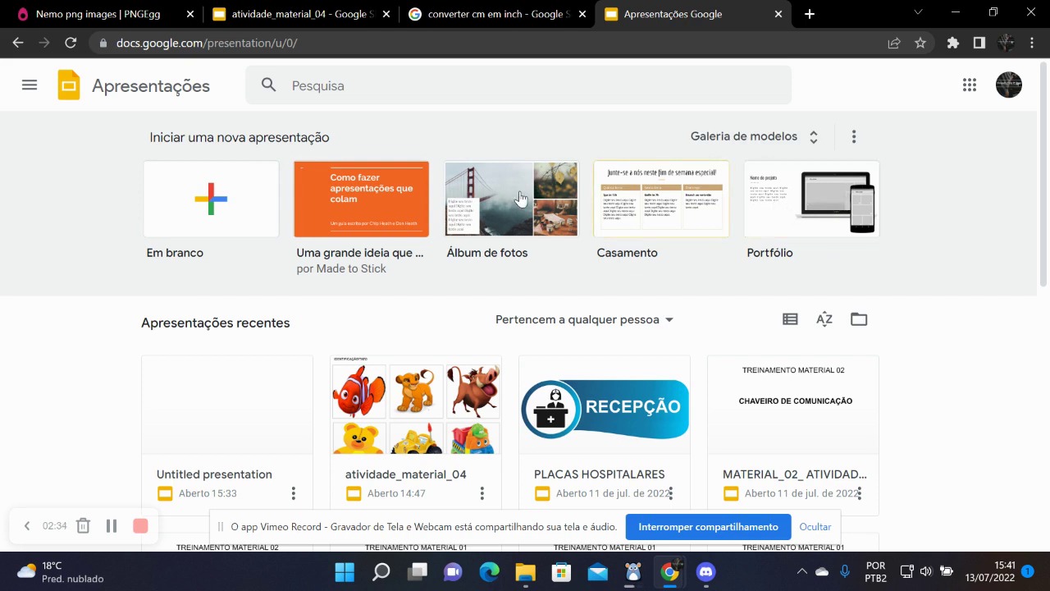
pyautogui.click(206, 202)
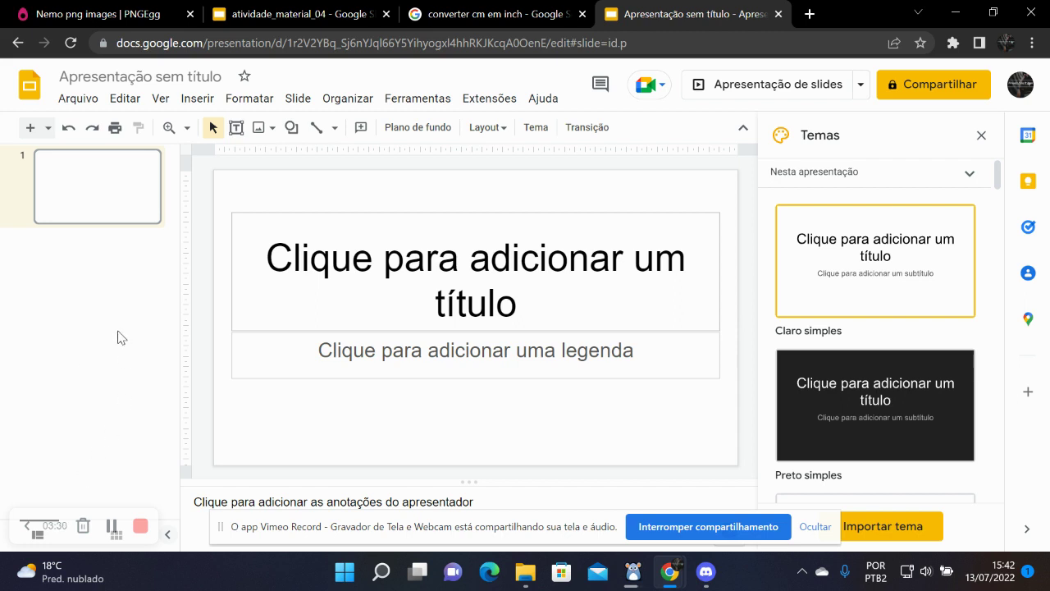
# Insert a Novo slide after the title slide from the filmstrip's context menu.
pyautogui.click(63, 236)
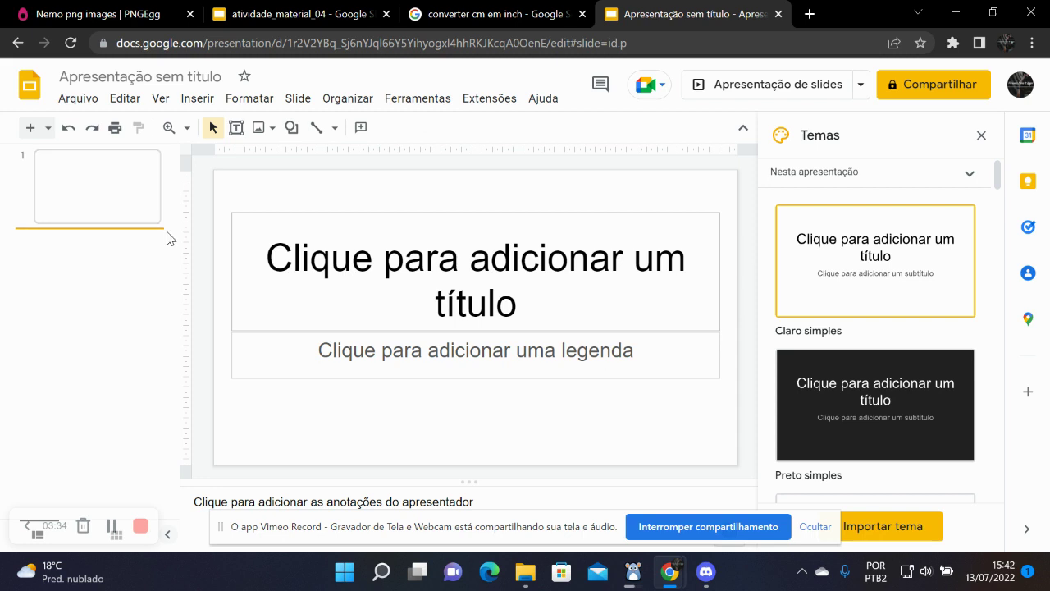
pyautogui.rightClick(77, 248)
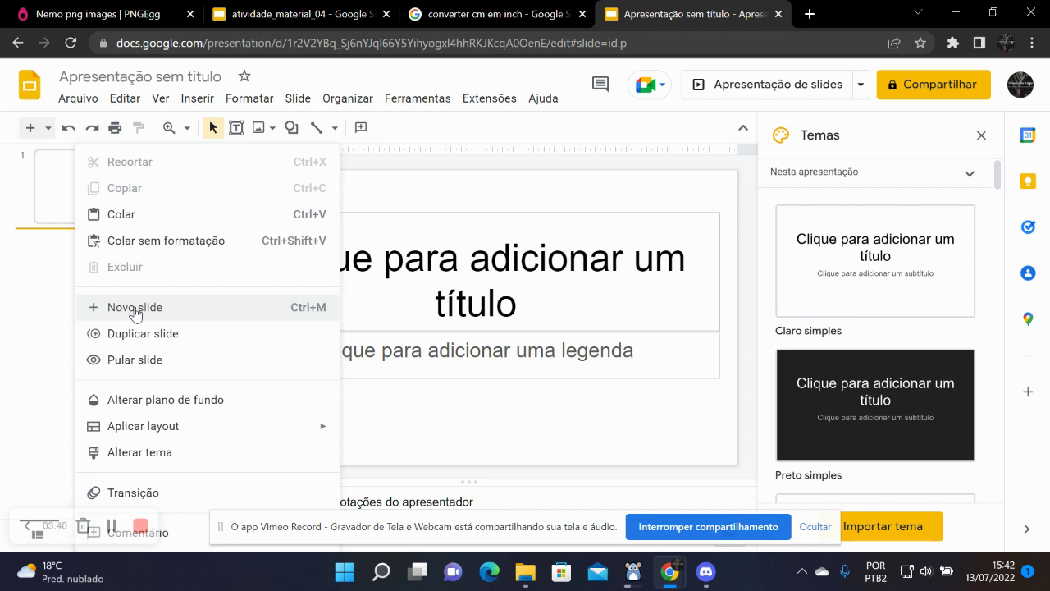
pyautogui.click(47, 258)
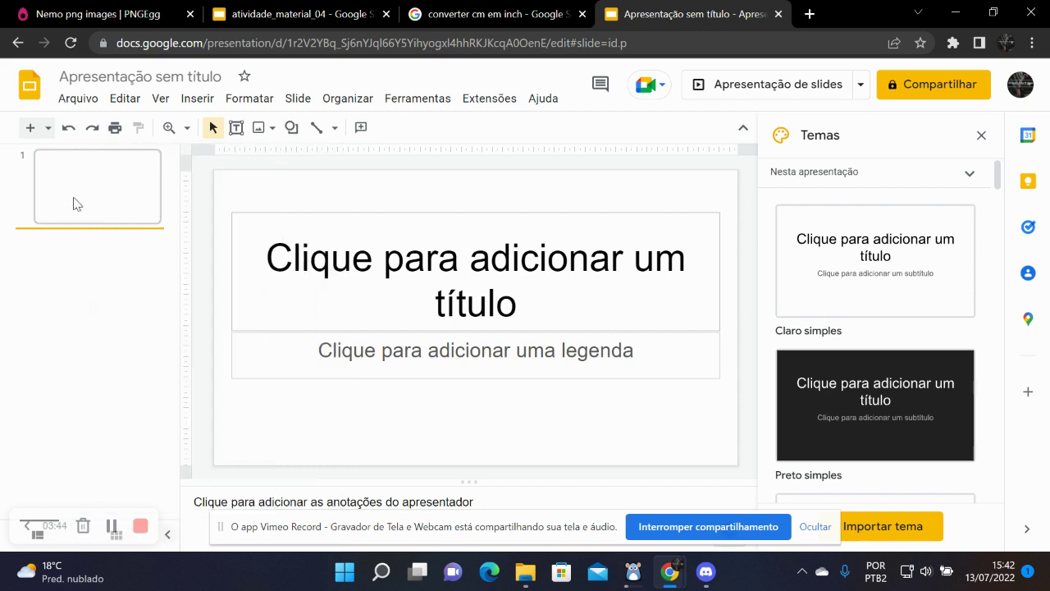
pyautogui.rightClick(75, 249)
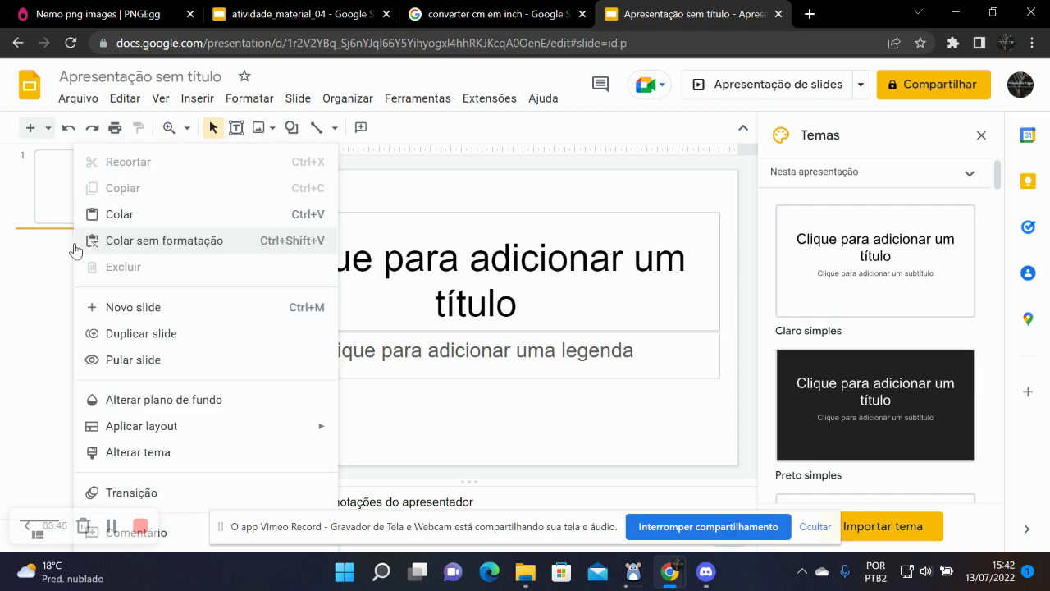
pyautogui.click(134, 305)
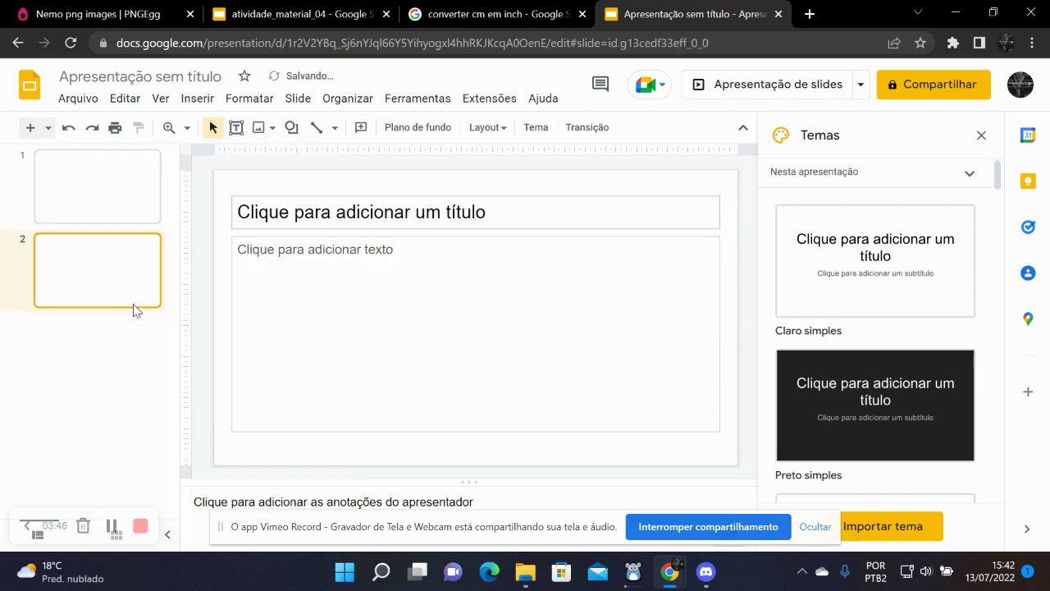
# Return to slide 1 and select its title and subtitle placeholders in turn.
pyautogui.click(117, 207)
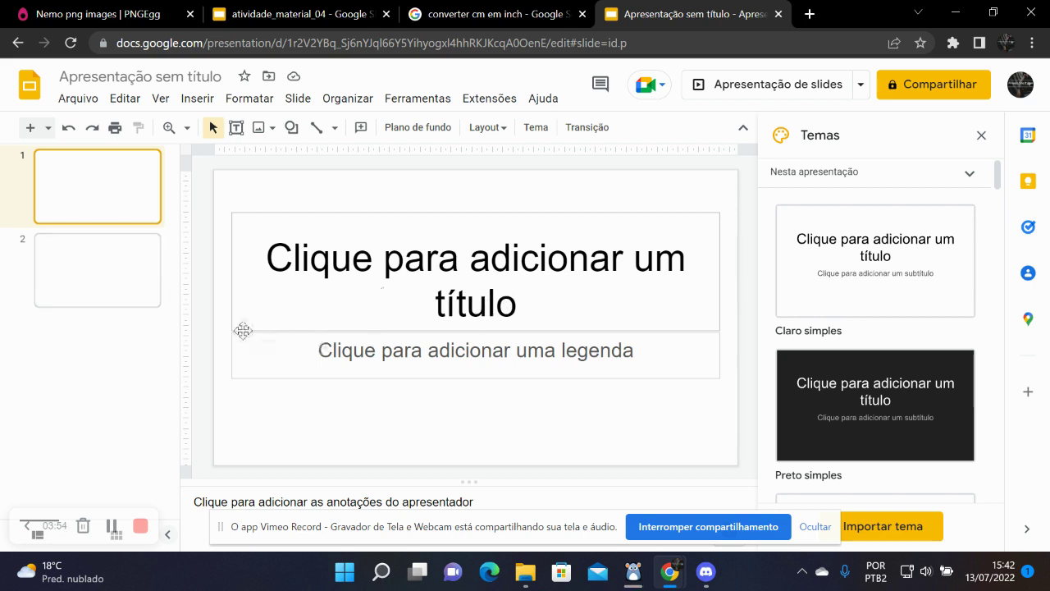
pyautogui.click(232, 285)
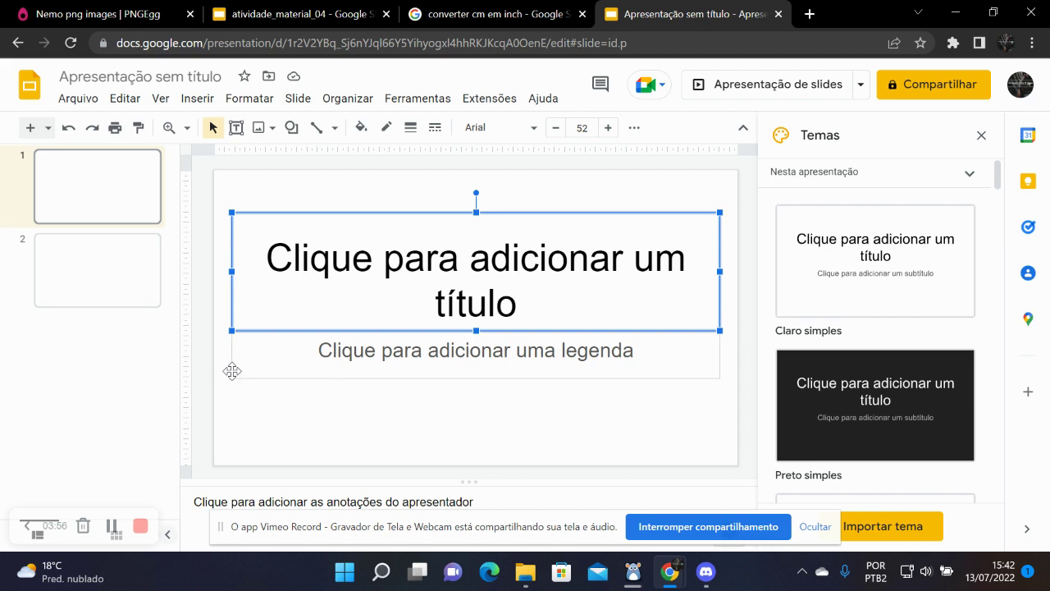
pyautogui.click(231, 371)
pyautogui.click(235, 281)
pyautogui.click(232, 369)
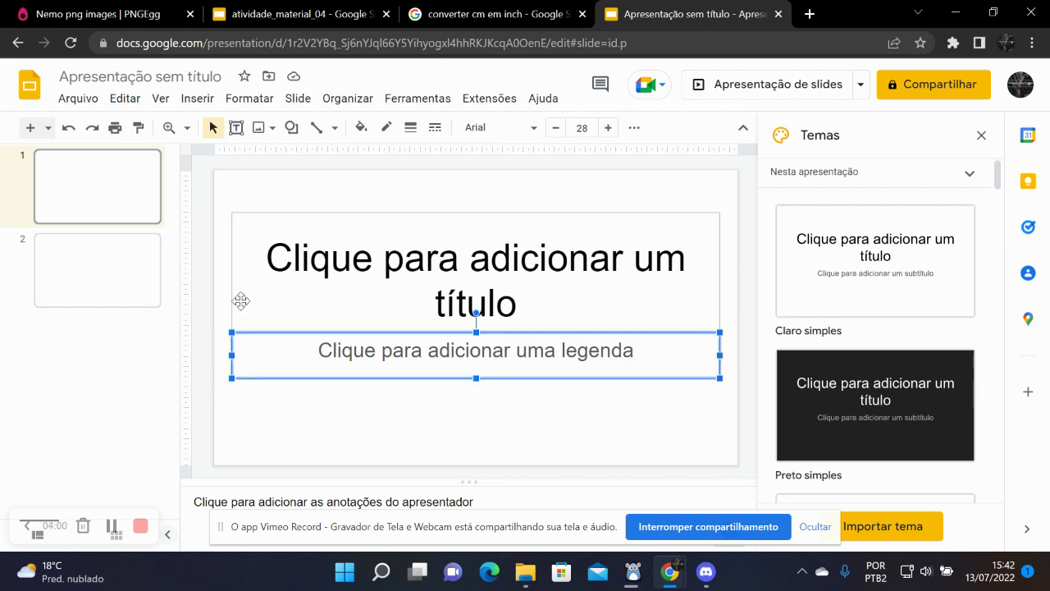
pyautogui.click(232, 254)
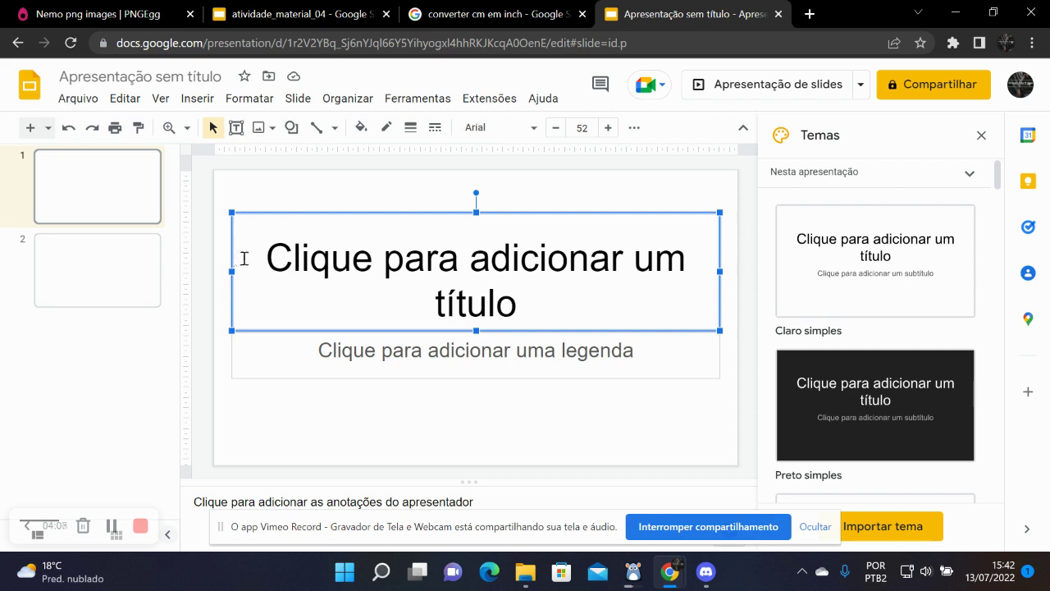
pyautogui.click(273, 203)
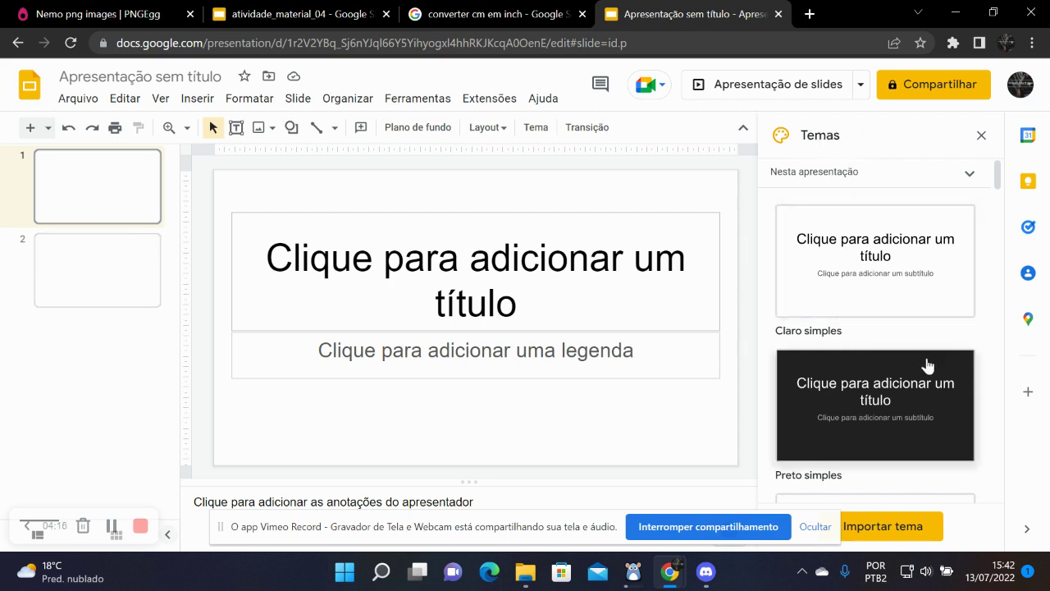
# Try the Preto simples, Foco, Mudança, Ímpeto, Paradigma, Material and Suíço themes.
pyautogui.scroll(-2, 927, 369)
pyautogui.click(911, 253)
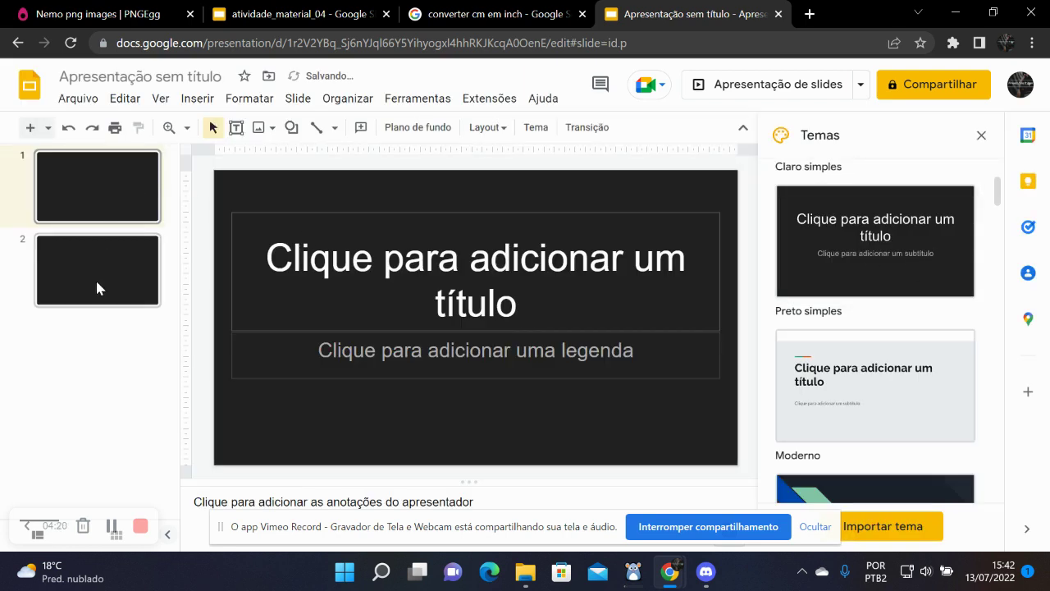
pyautogui.scroll(-1, 911, 274)
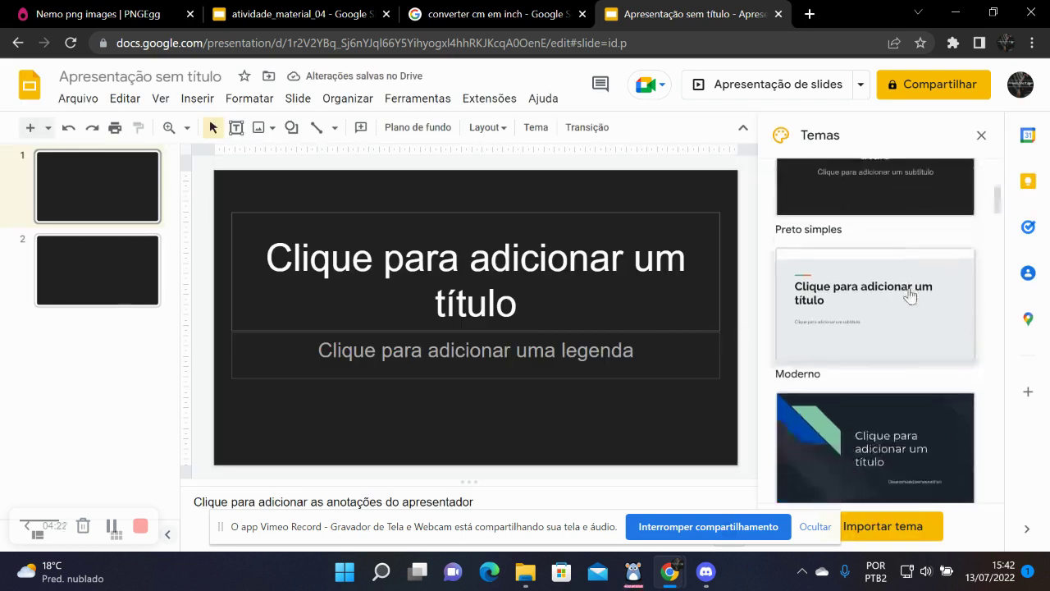
pyautogui.click(903, 455)
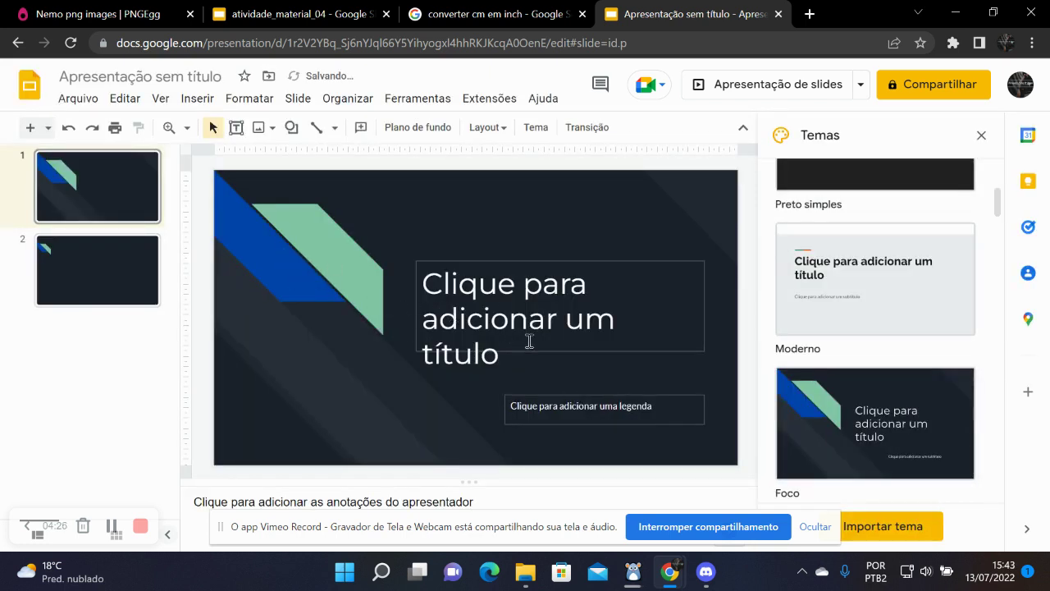
pyautogui.scroll(-3, 922, 394)
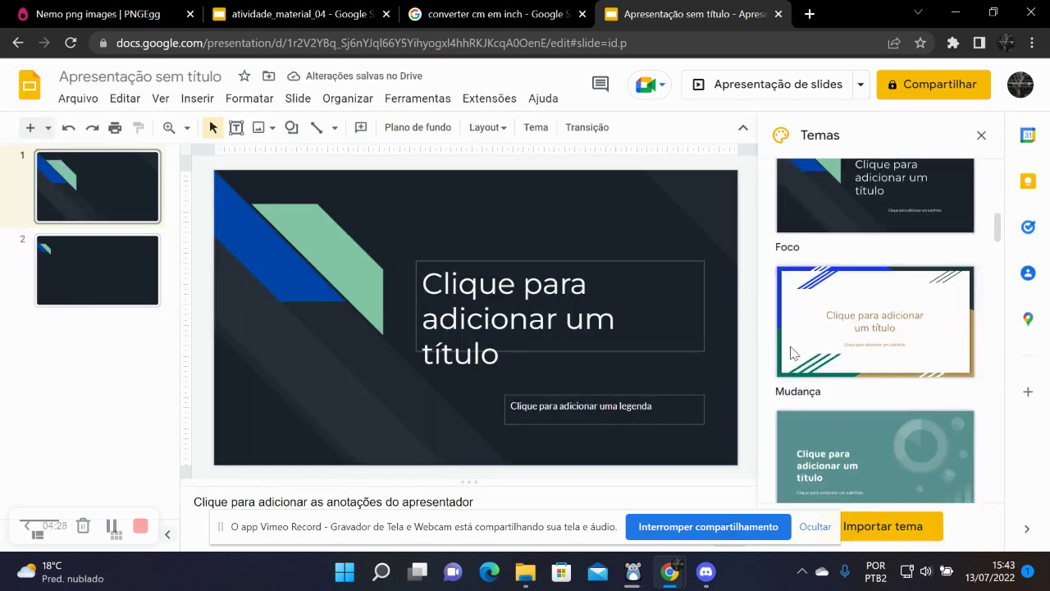
pyautogui.click(879, 328)
pyautogui.scroll(-2, 878, 382)
pyautogui.click(877, 318)
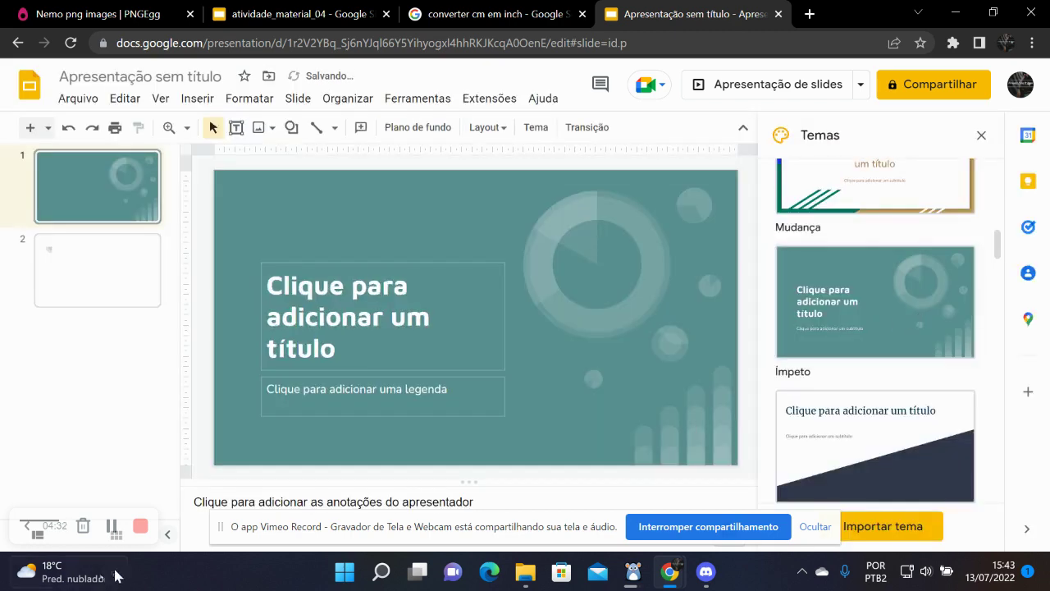
pyautogui.moveTo(418, 572)
pyautogui.scroll(-1, 862, 460)
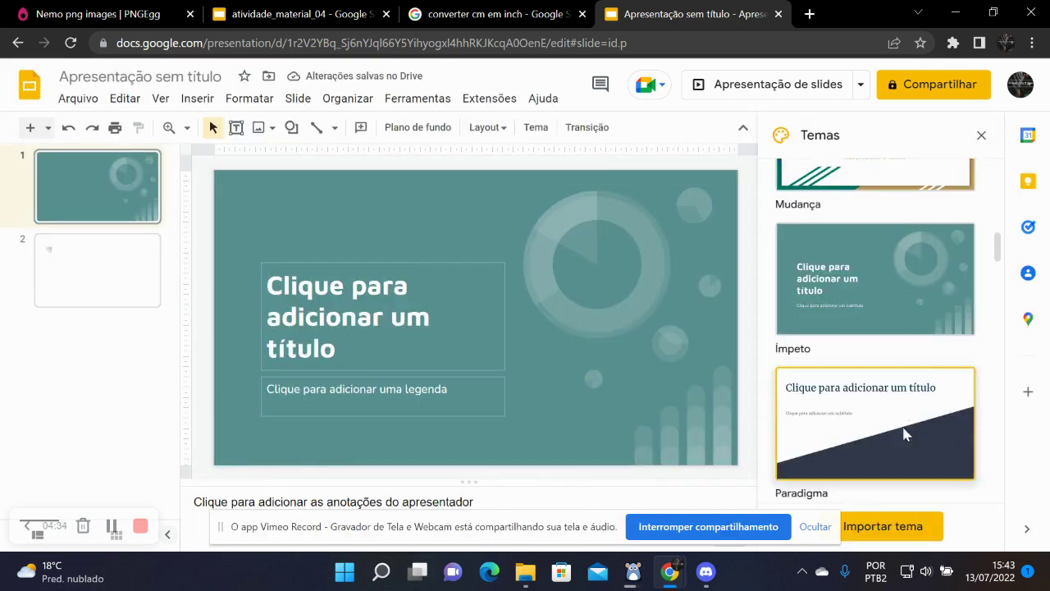
pyautogui.click(903, 435)
pyautogui.scroll(-2, 937, 450)
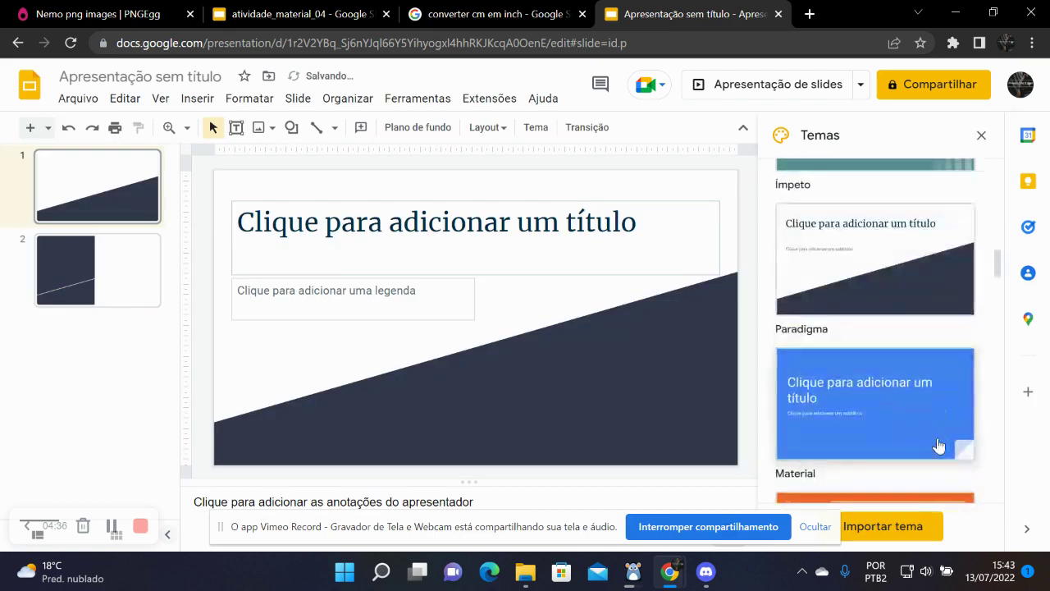
pyautogui.click(879, 393)
pyautogui.scroll(-2, 892, 395)
pyautogui.click(894, 381)
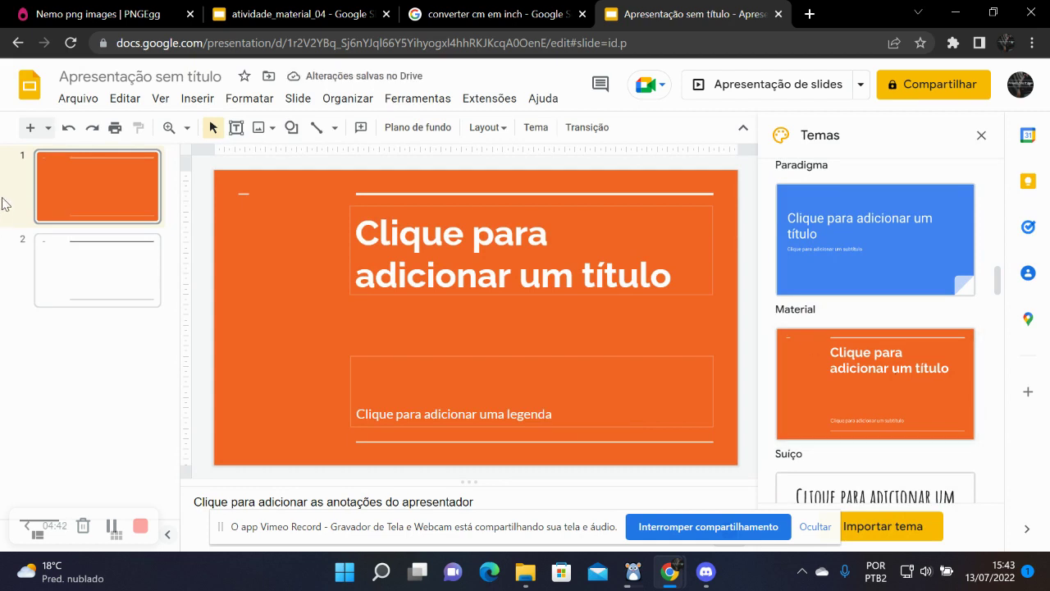
# Check both slides under Suíço, then try the Dia de praia theme.
pyautogui.click(112, 296)
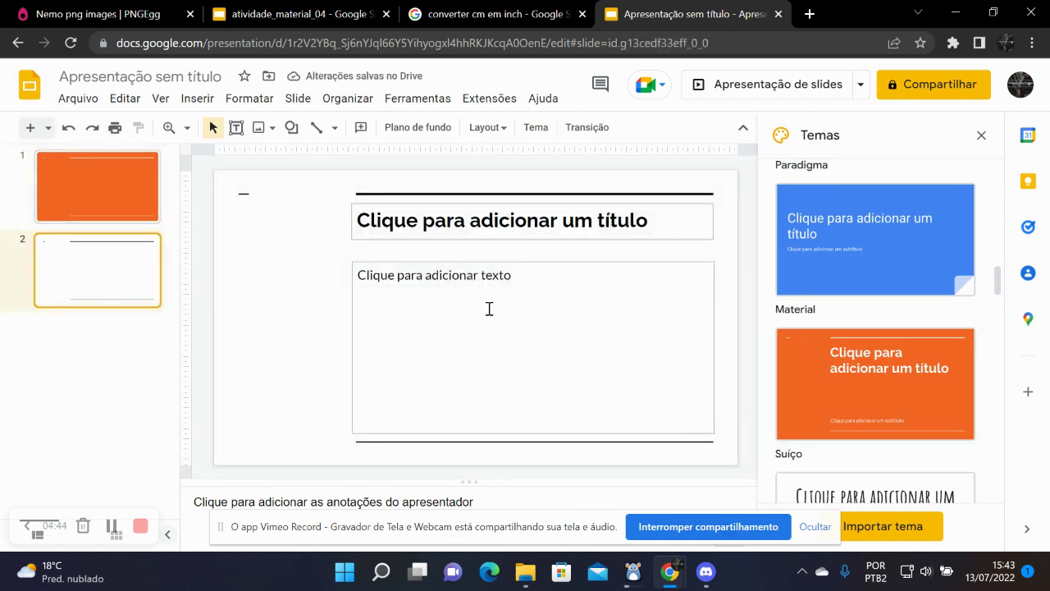
pyautogui.click(40, 198)
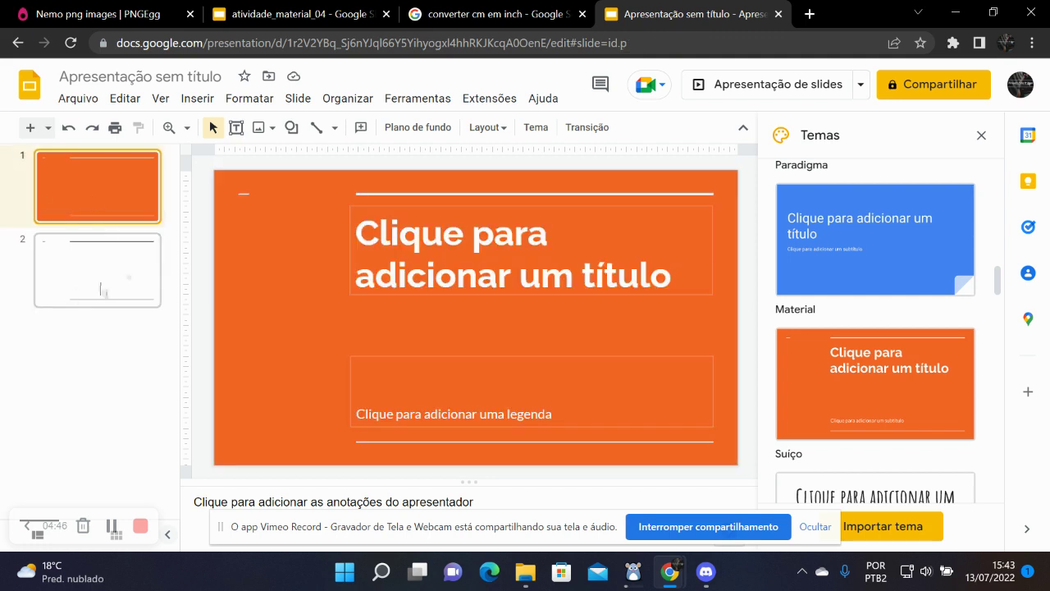
pyautogui.click(82, 297)
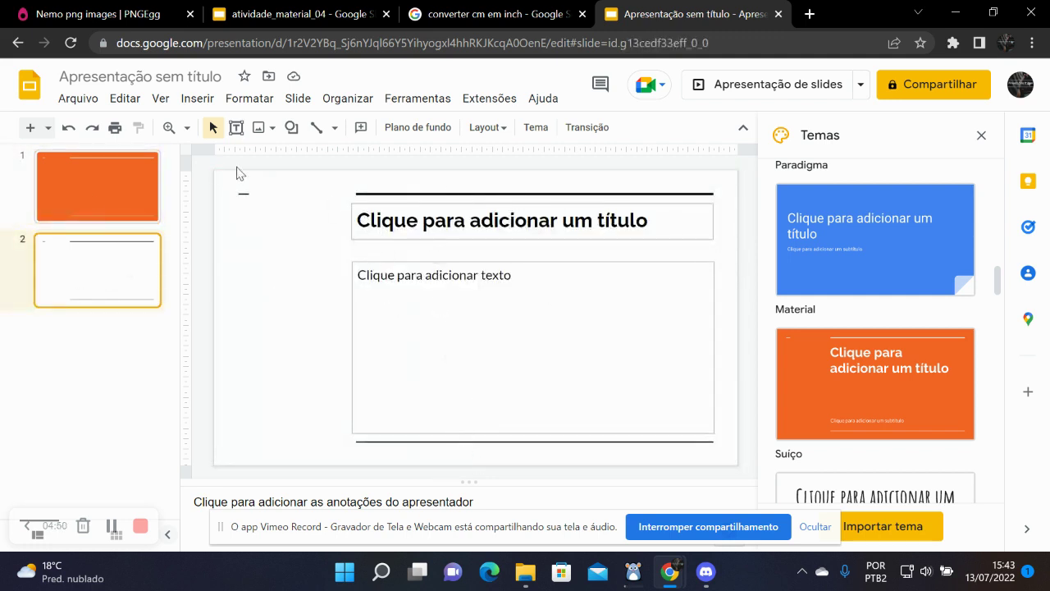
pyautogui.scroll(-2, 925, 435)
pyautogui.click(924, 371)
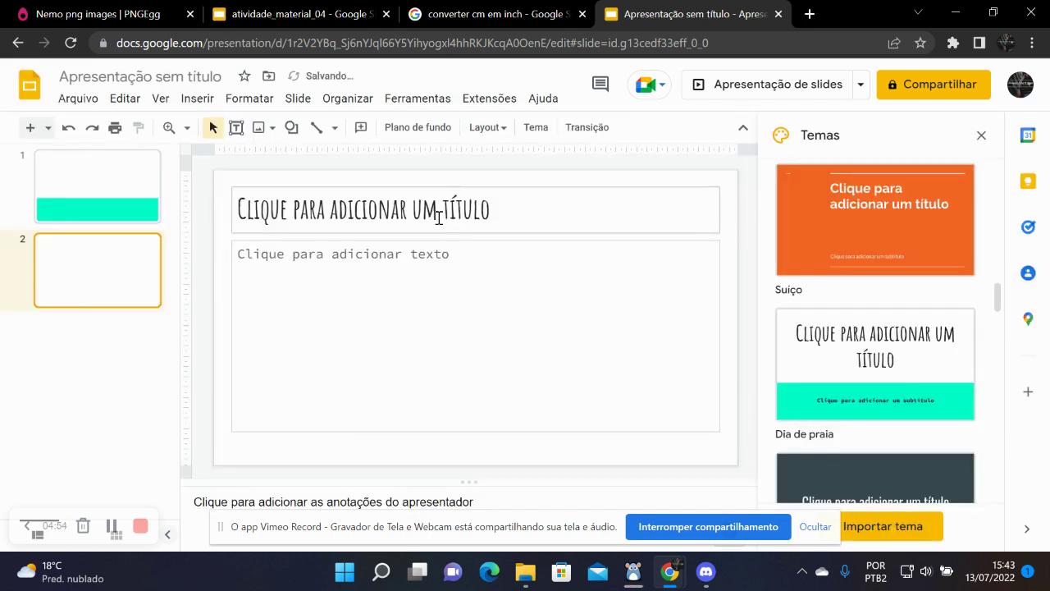
pyautogui.click(112, 207)
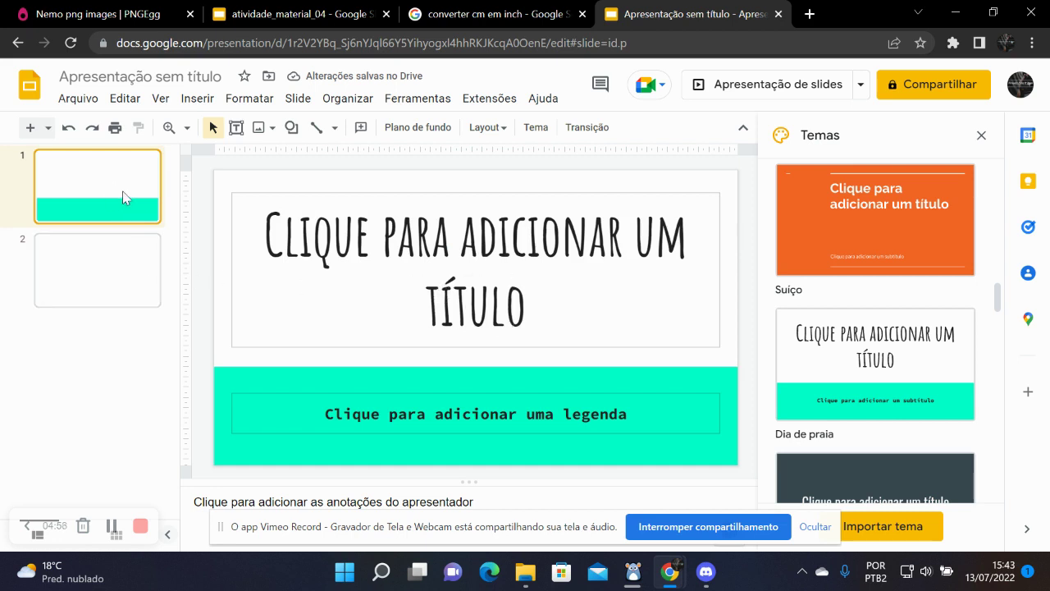
pyautogui.click(113, 290)
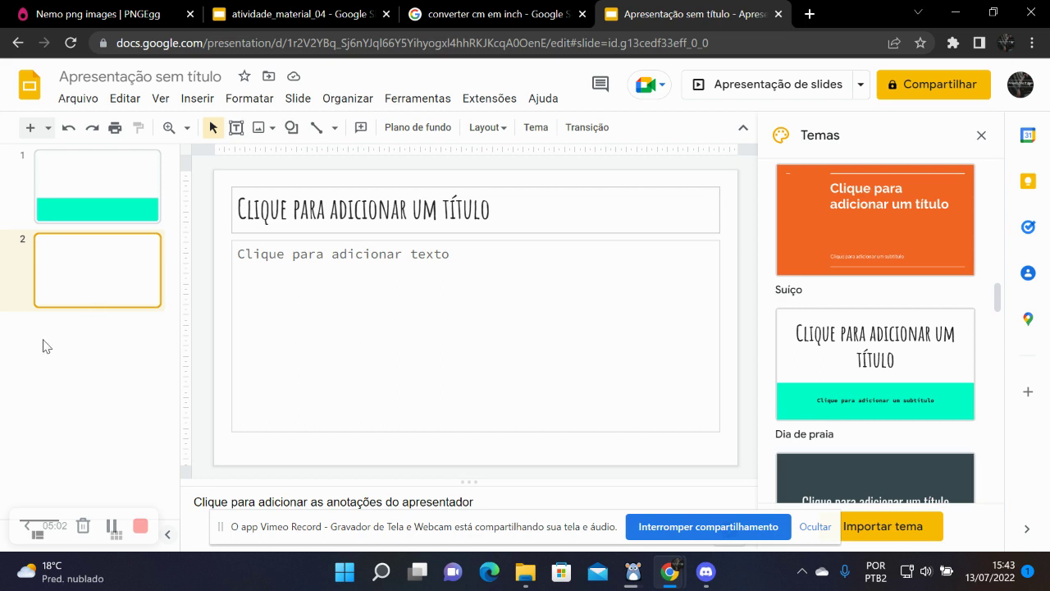
# Apply the red Coral theme and check slide 2.
pyautogui.scroll(-3, 907, 373)
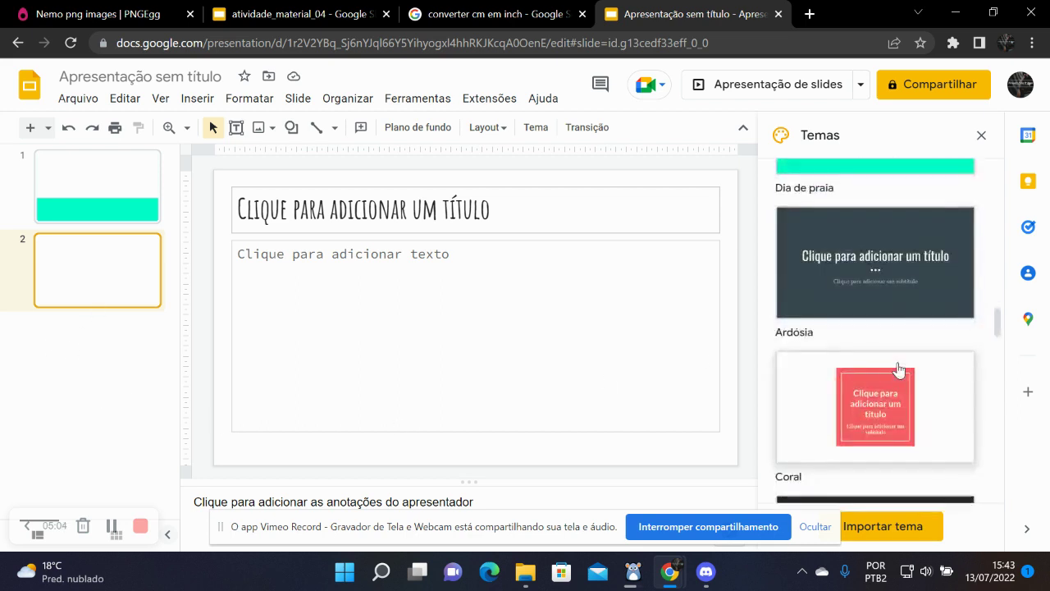
pyautogui.scroll(-2, 903, 366)
pyautogui.click(866, 258)
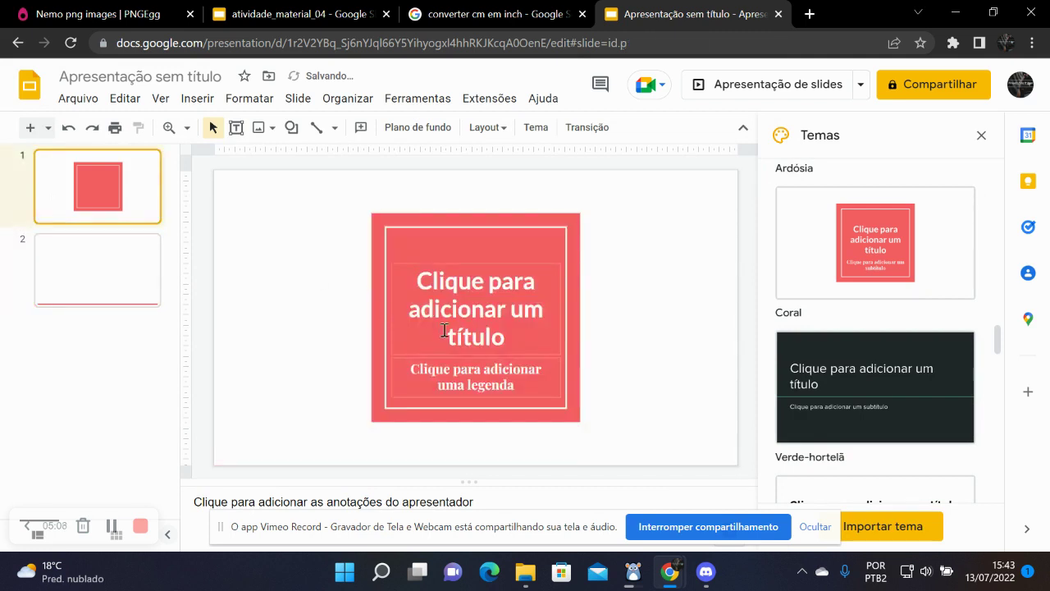
pyautogui.click(87, 283)
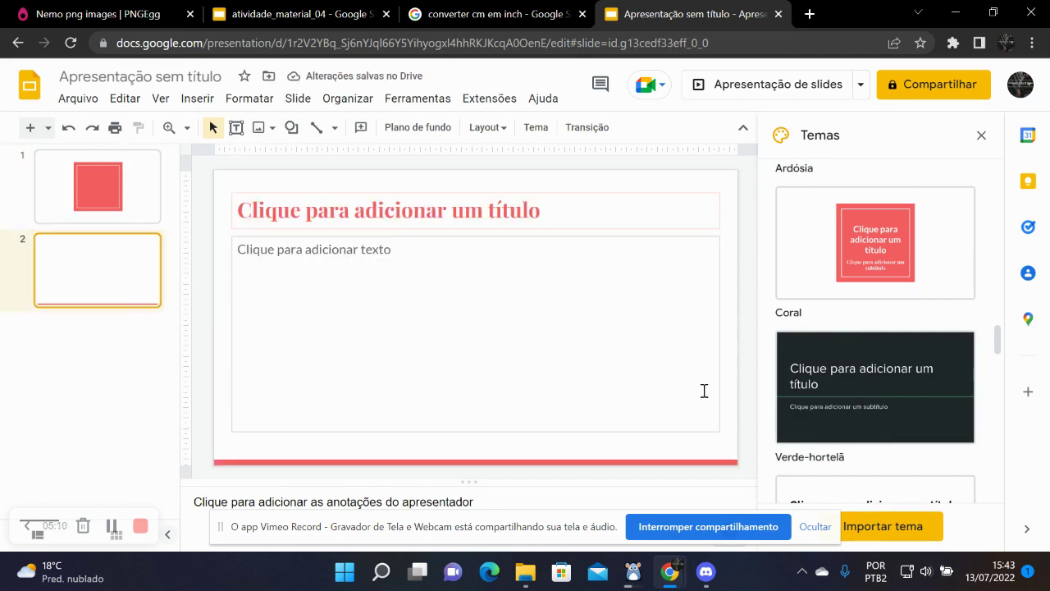
pyautogui.click(83, 342)
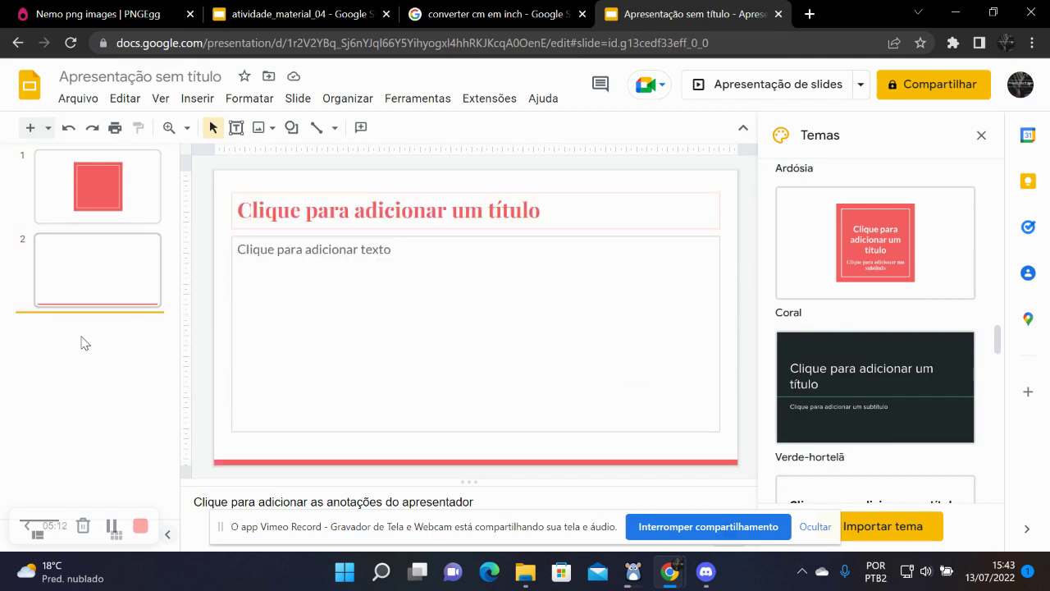
# Add a third slide after slide 2.
pyautogui.rightClick(82, 342)
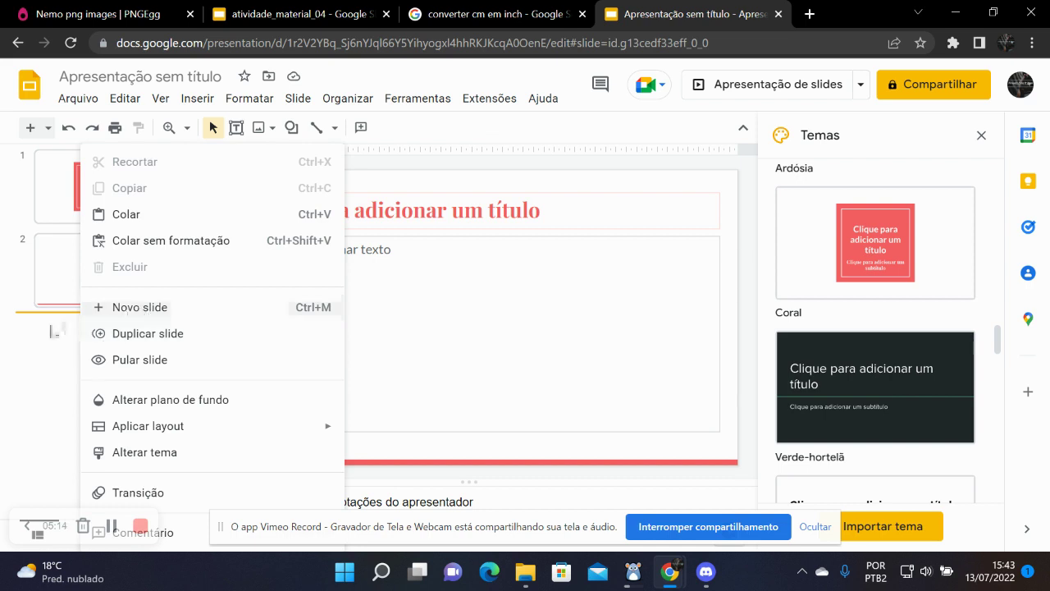
pyautogui.click(56, 330)
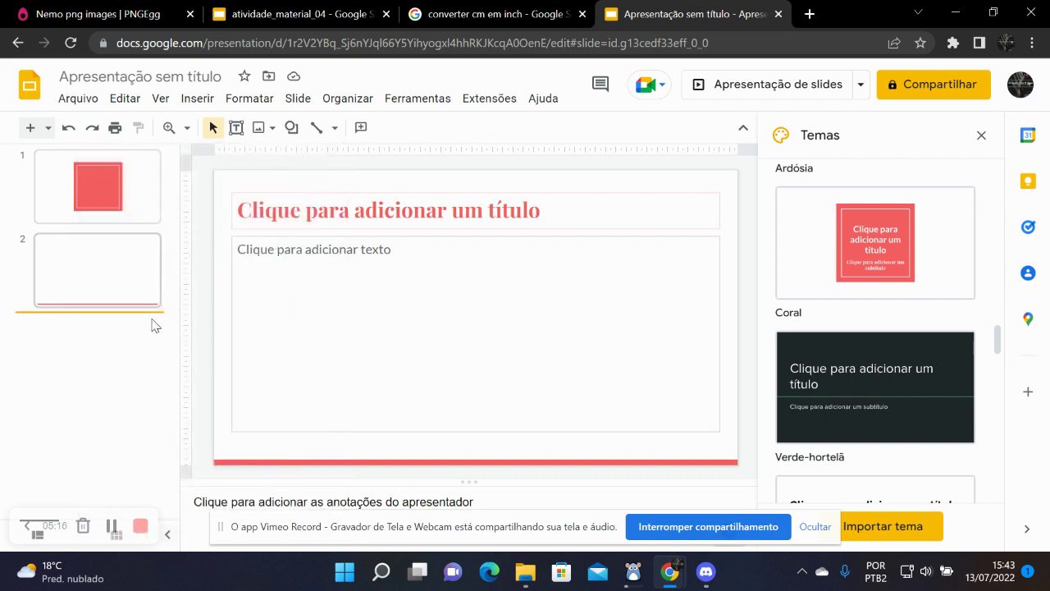
pyautogui.rightClick(86, 328)
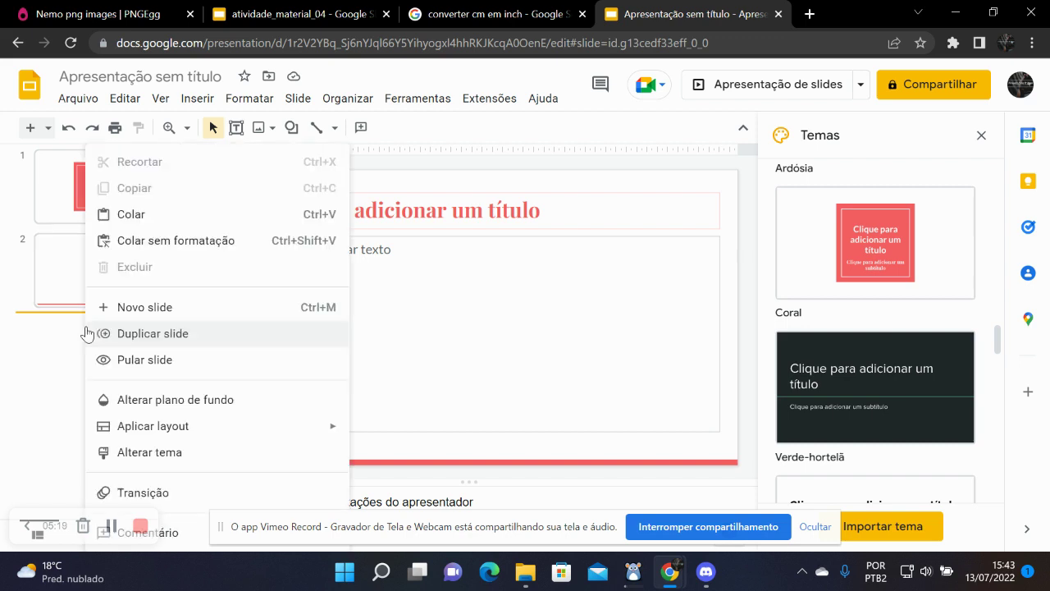
pyautogui.click(164, 312)
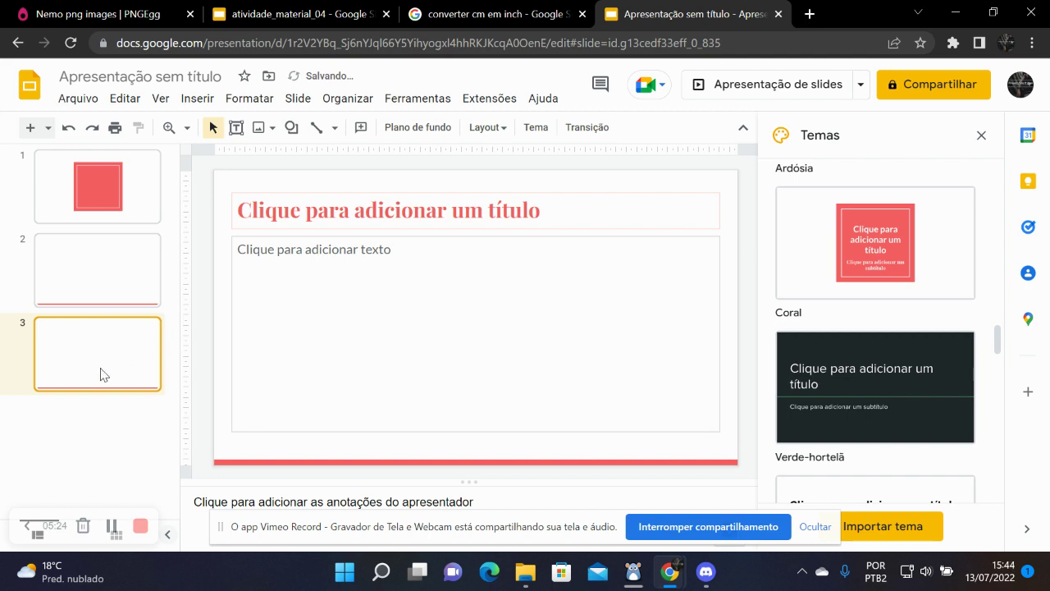
pyautogui.click(89, 264)
pyautogui.click(72, 356)
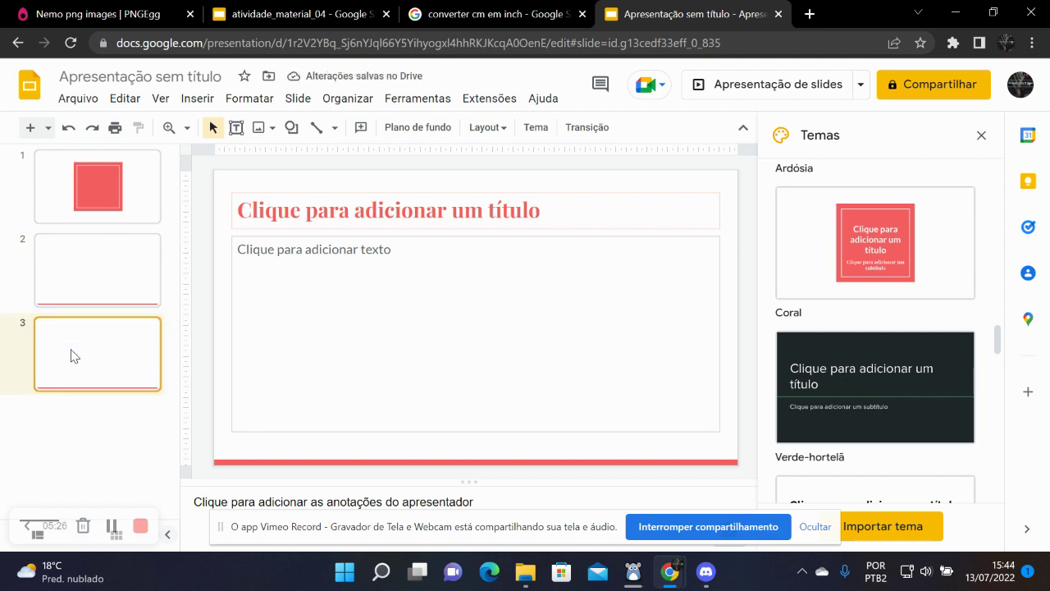
# Try the purple Ameixa theme, then settle on the yellow and blue Pop theme.
pyautogui.scroll(-3, 859, 413)
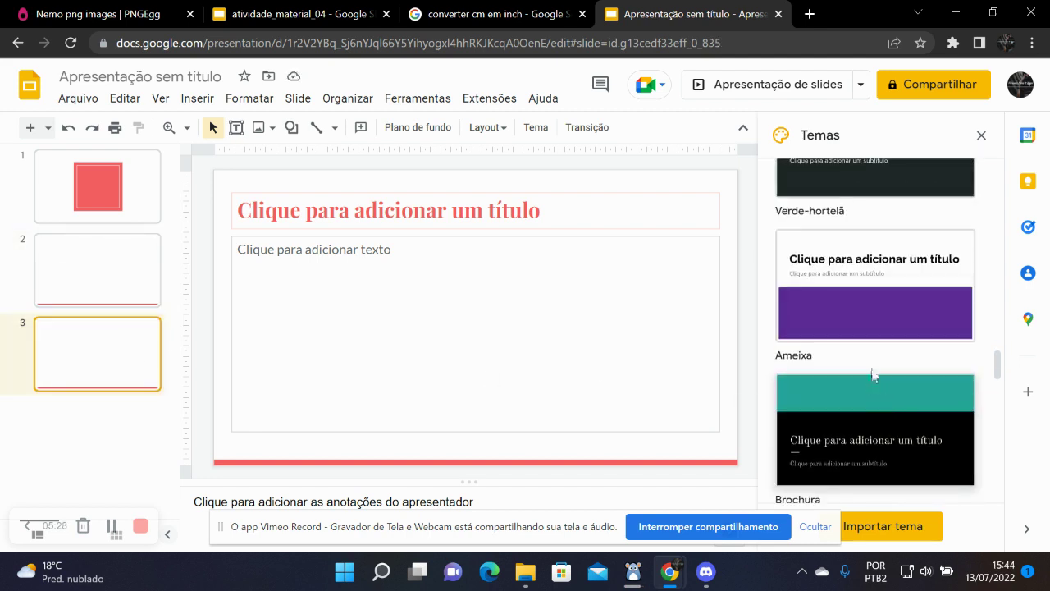
pyautogui.click(882, 343)
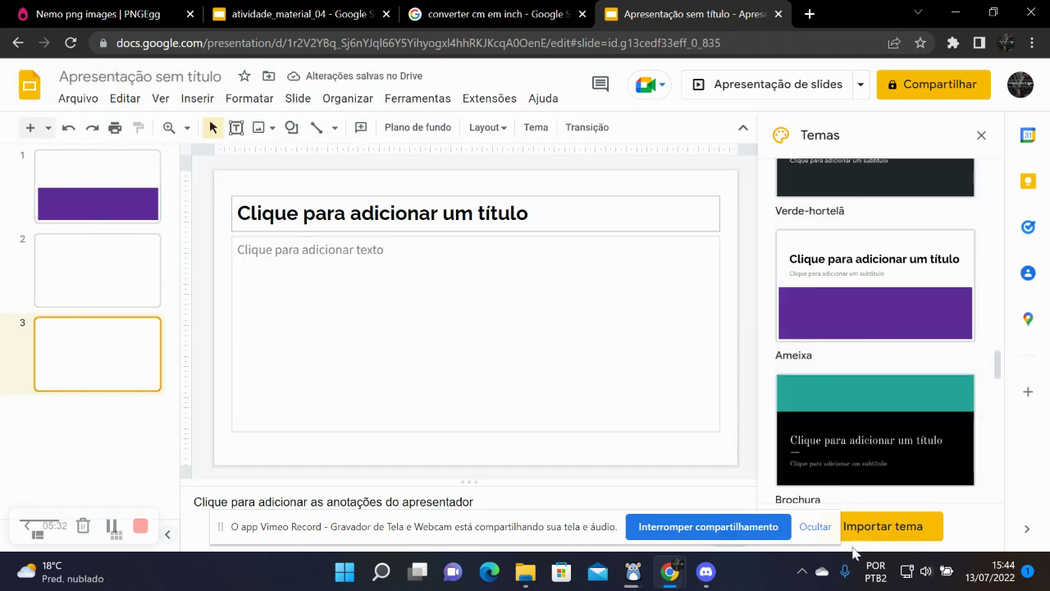
pyautogui.scroll(-3, 927, 433)
pyautogui.scroll(-1, 934, 418)
pyautogui.scroll(-3, 933, 418)
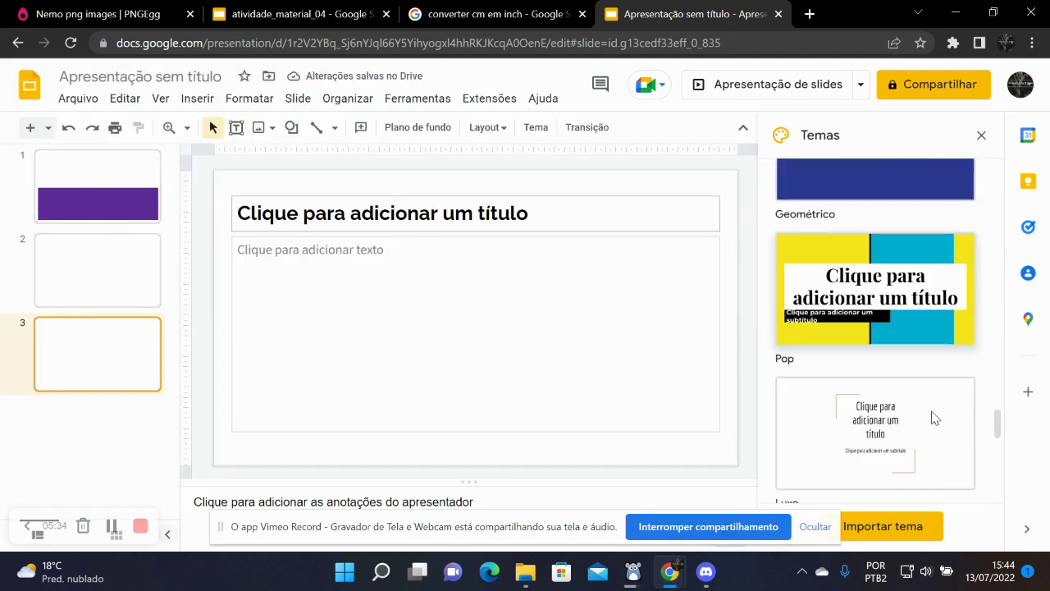
pyautogui.click(887, 297)
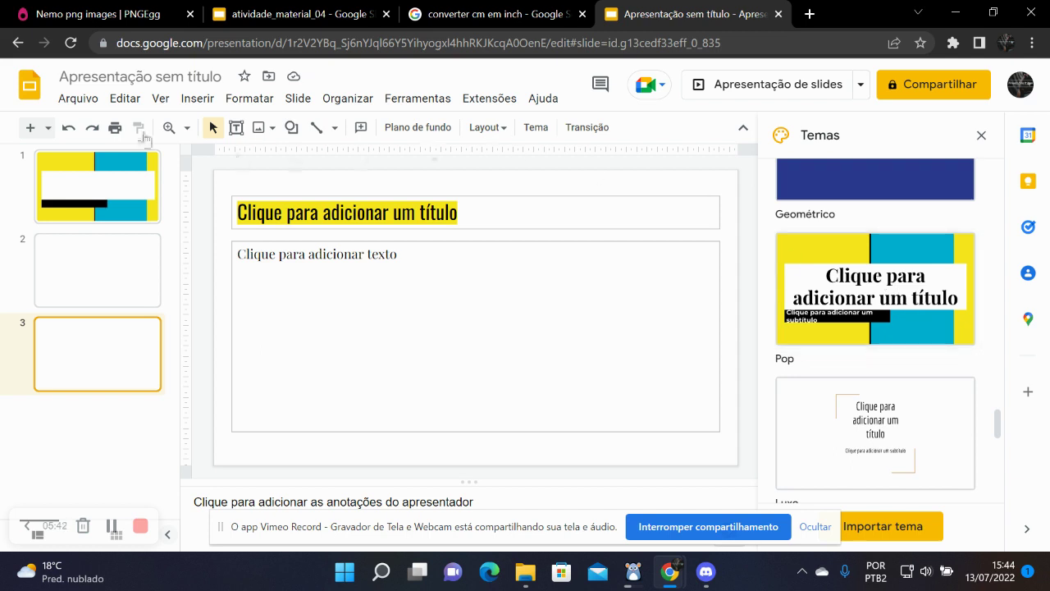
# On slide 3, type 'teste tes teste te' in the body and 'ola tudo bem' as the title.
pyautogui.click(235, 288)
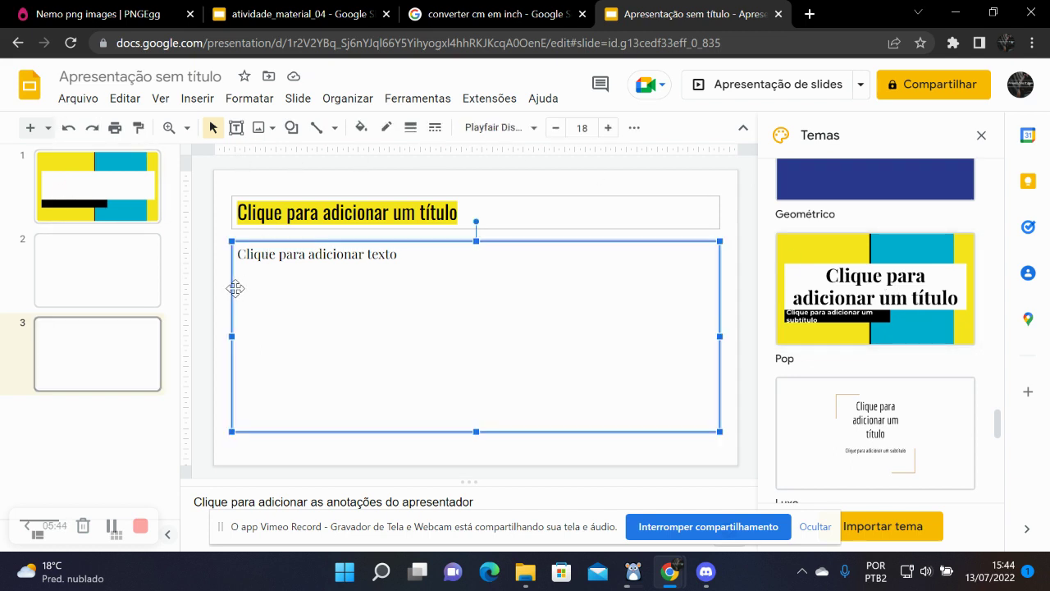
pyautogui.click(396, 258)
pyautogui.write('teste tes teste te')
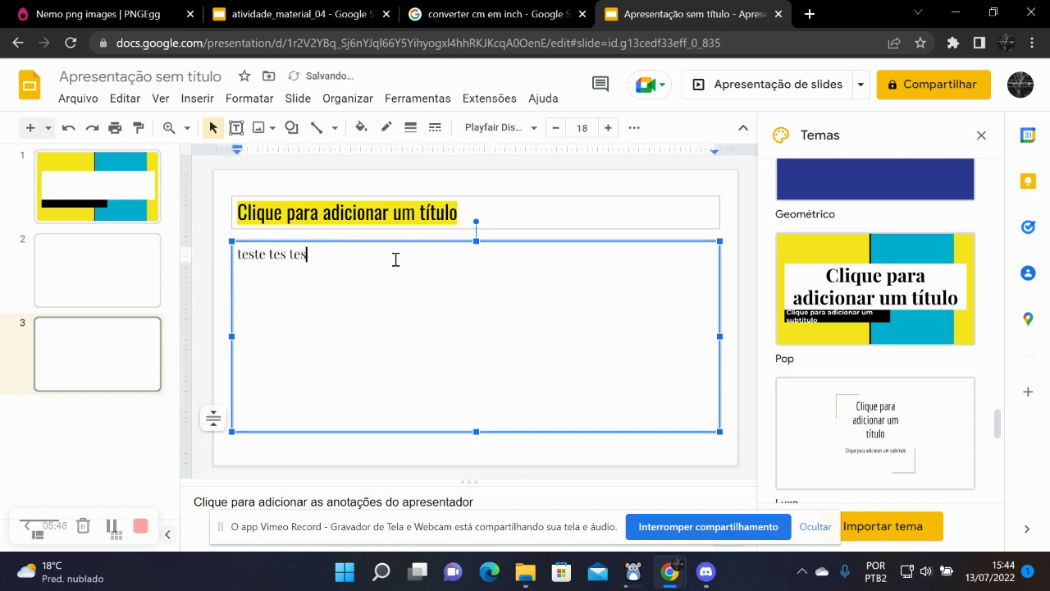
pyautogui.click(385, 212)
pyautogui.write('ola tudo bem')
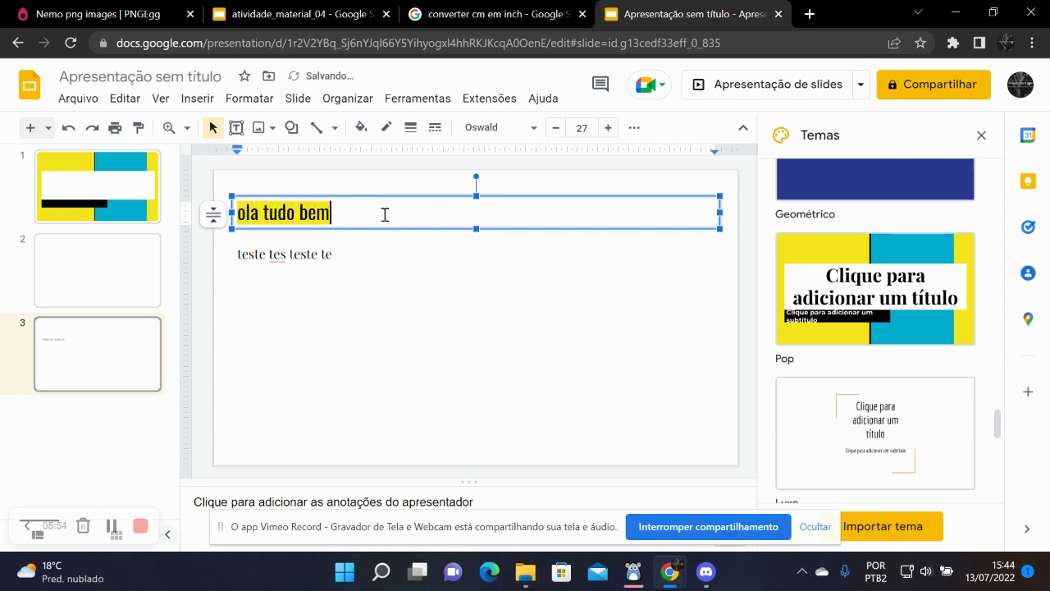
pyautogui.click(205, 294)
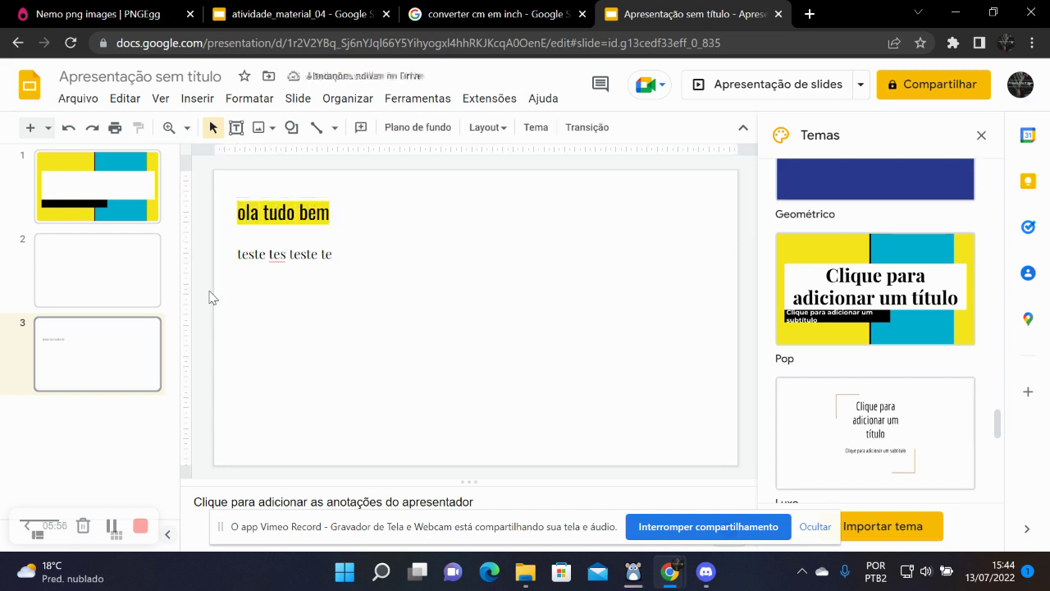
# Title slide 1 'trabalho escolar' with the subtitle 'aluna: xpto'.
pyautogui.click(105, 211)
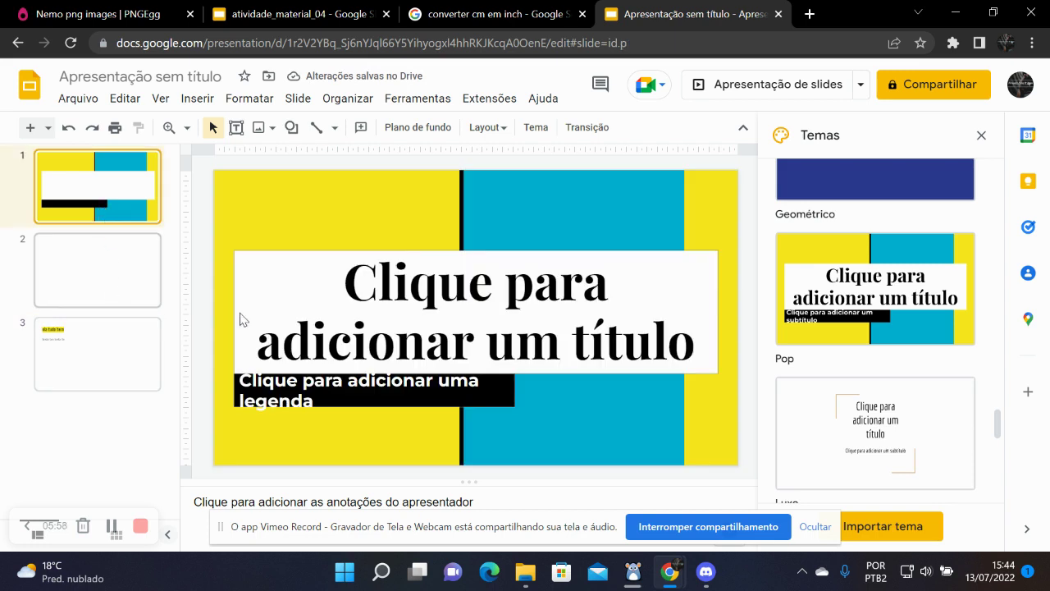
pyautogui.click(473, 285)
pyautogui.write('tranalho')
pyautogui.press('BackSpace')
pyautogui.press('BackSpace')
pyautogui.press('BackSpace')
pyautogui.press('BackSpace')
pyautogui.press('BackSpace')
pyautogui.write('balho exco')
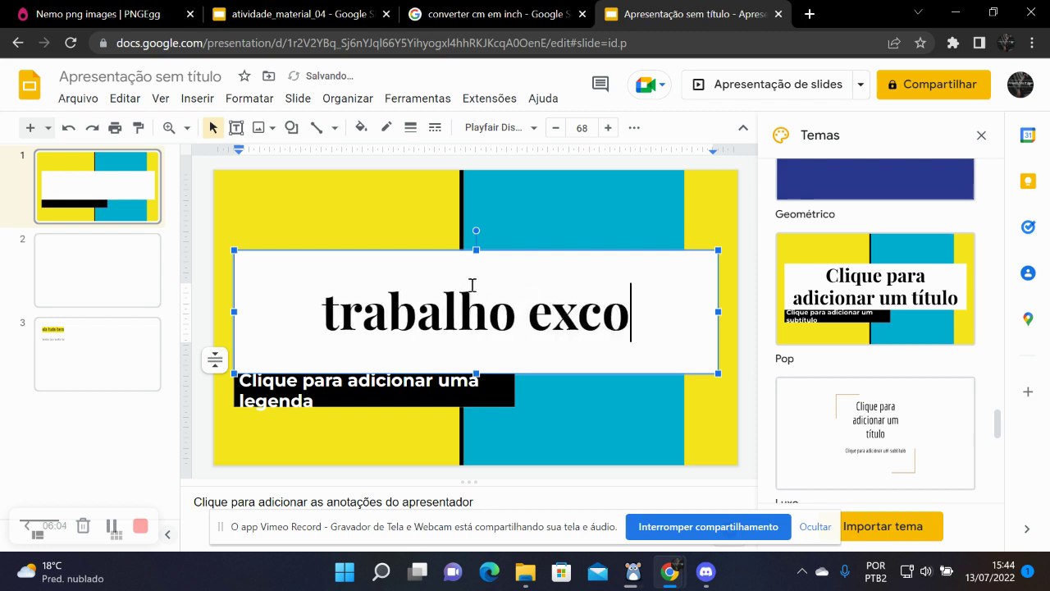
pyautogui.write('lar')
pyautogui.press('BackSpace')
pyautogui.press('BackSpace')
pyautogui.press('BackSpace')
pyautogui.press('BackSpace')
pyautogui.press('BackSpace')
pyautogui.press('BackSpace')
pyautogui.write('scolar')
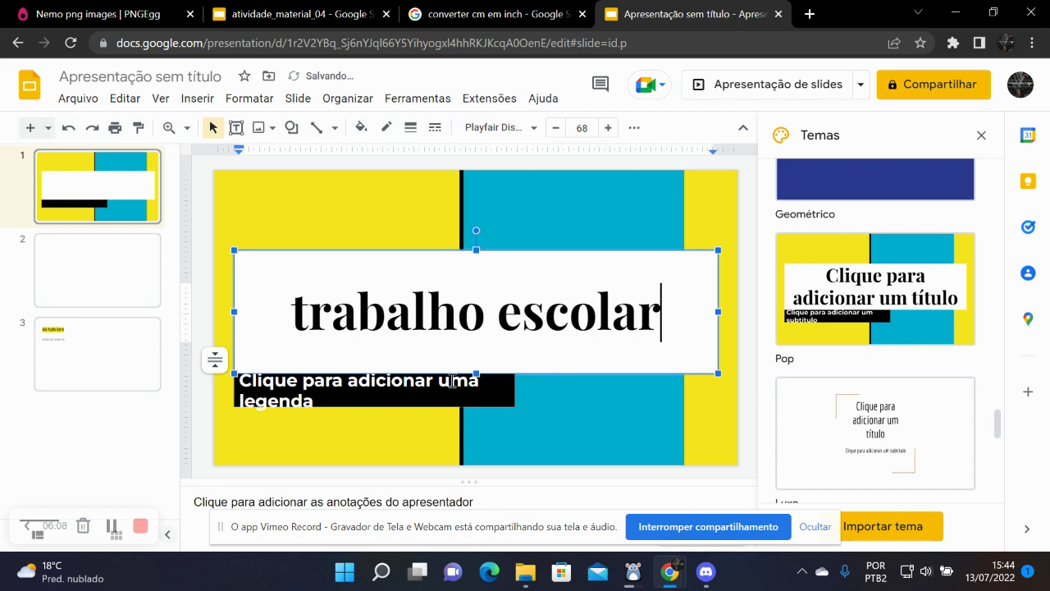
pyautogui.click(333, 394)
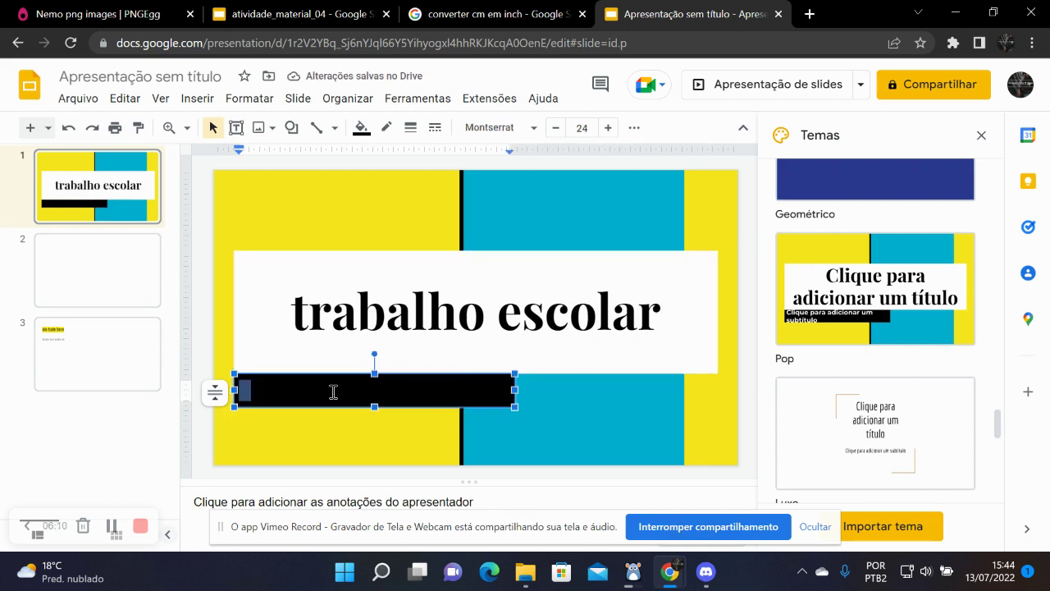
pyautogui.write('aluna: xpto')
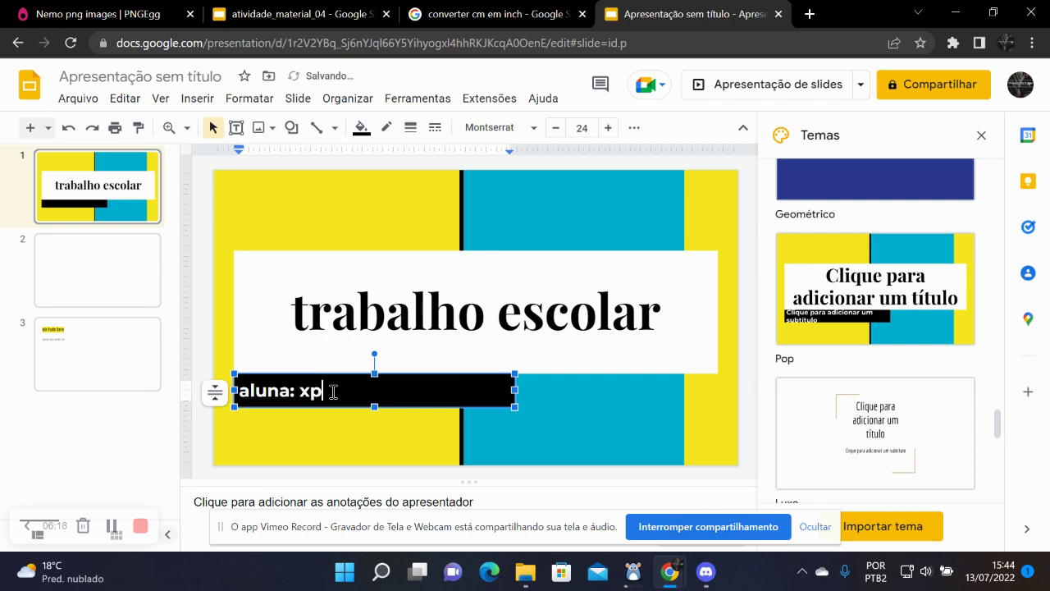
# Give slide 2 the title 'como fazer isto abaixo:' and some test body text.
pyautogui.click(108, 296)
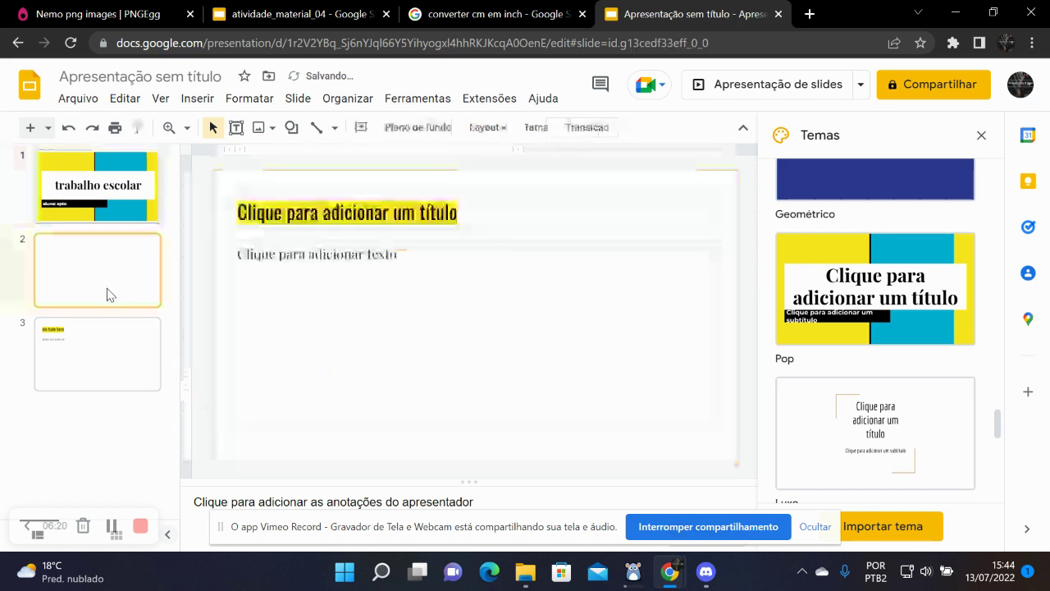
pyautogui.click(263, 214)
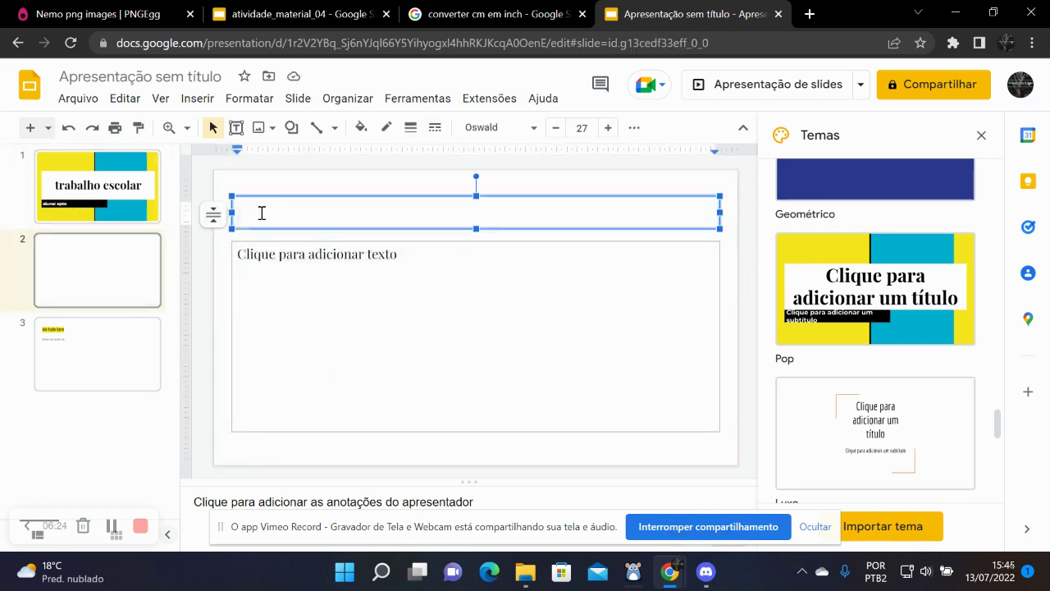
pyautogui.write('cono fazer isto abaixo:')
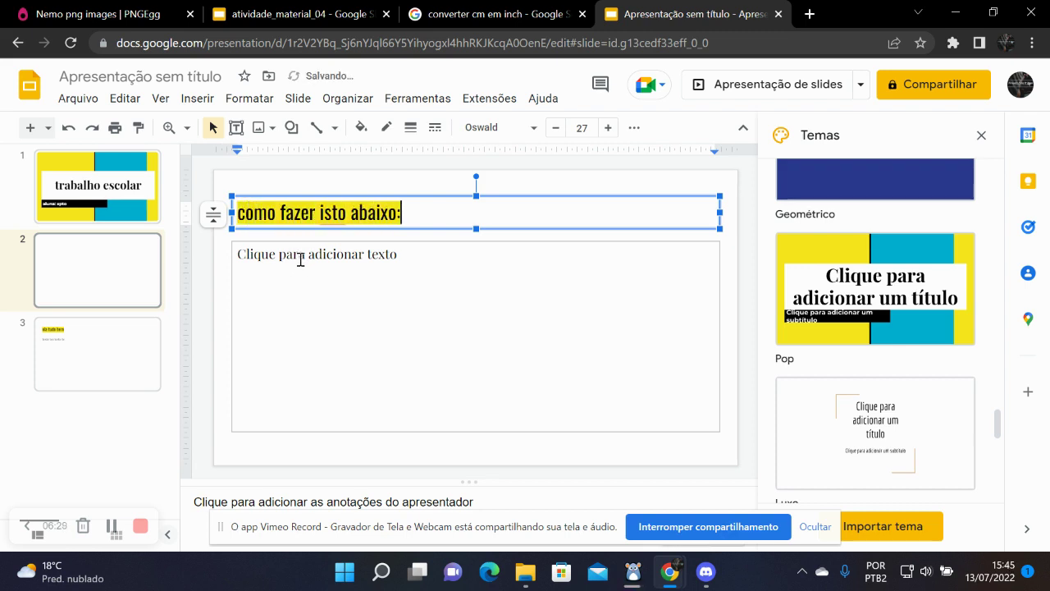
pyautogui.click(299, 260)
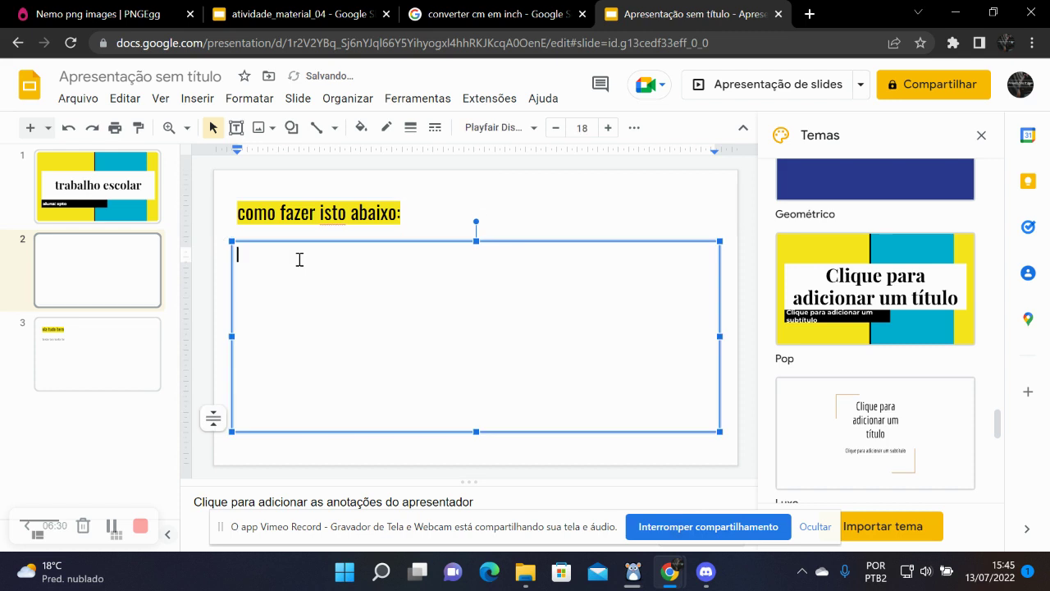
pyautogui.write('testejfkjlkdjflkdj')
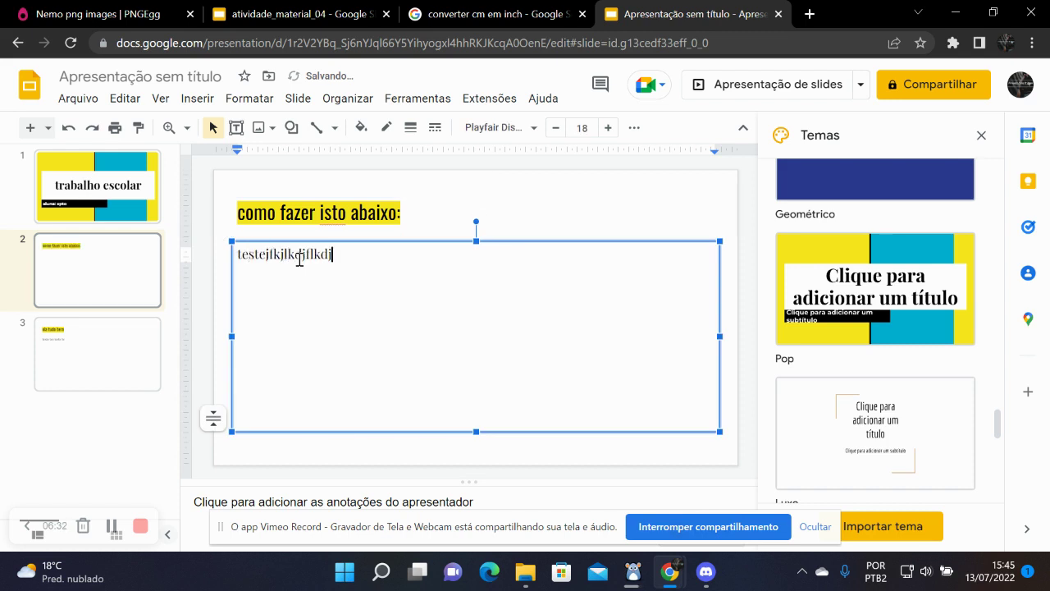
pyautogui.write(' lfjdl kjflkd jflkd jflkdj flkjd lkfjd lkfjd llkjd lkf jdfkfd lkfj dlkf')
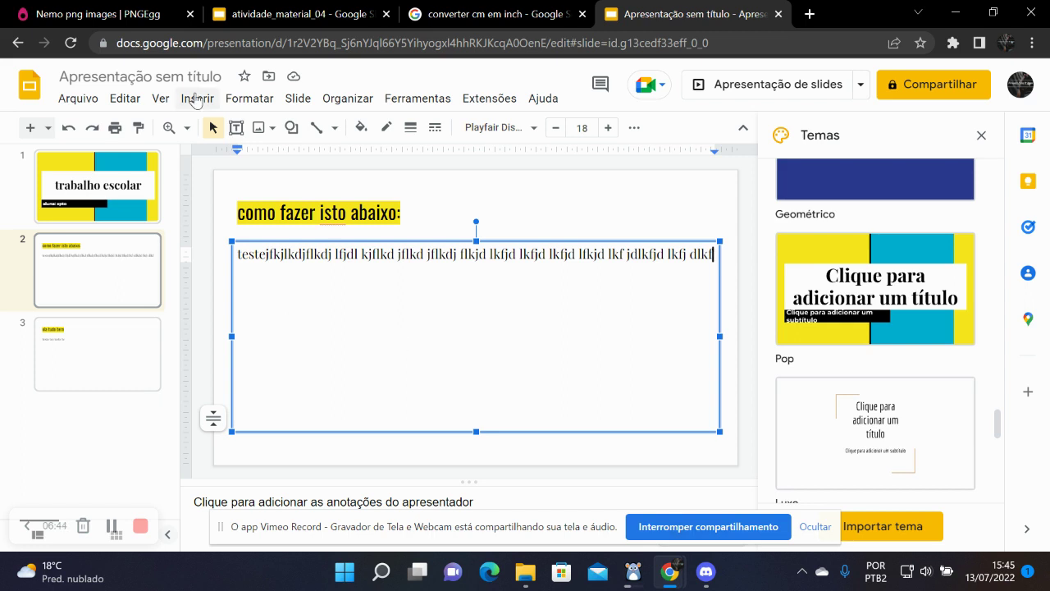
# Glance at the Insert menu, then select slide 3's body text box.
pyautogui.click(197, 98)
pyautogui.moveTo(234, 134)
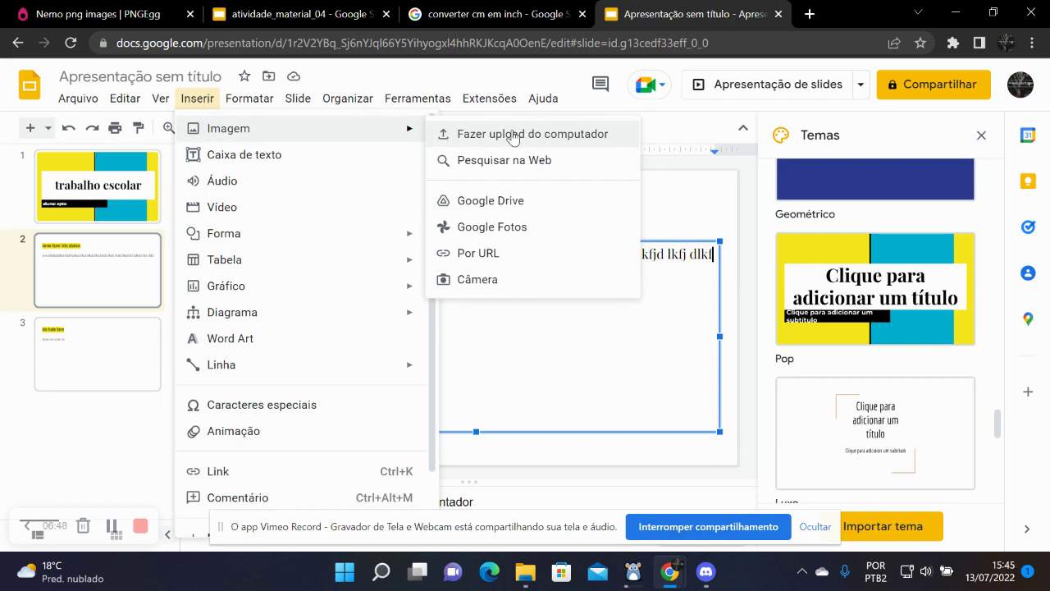
pyautogui.click(93, 408)
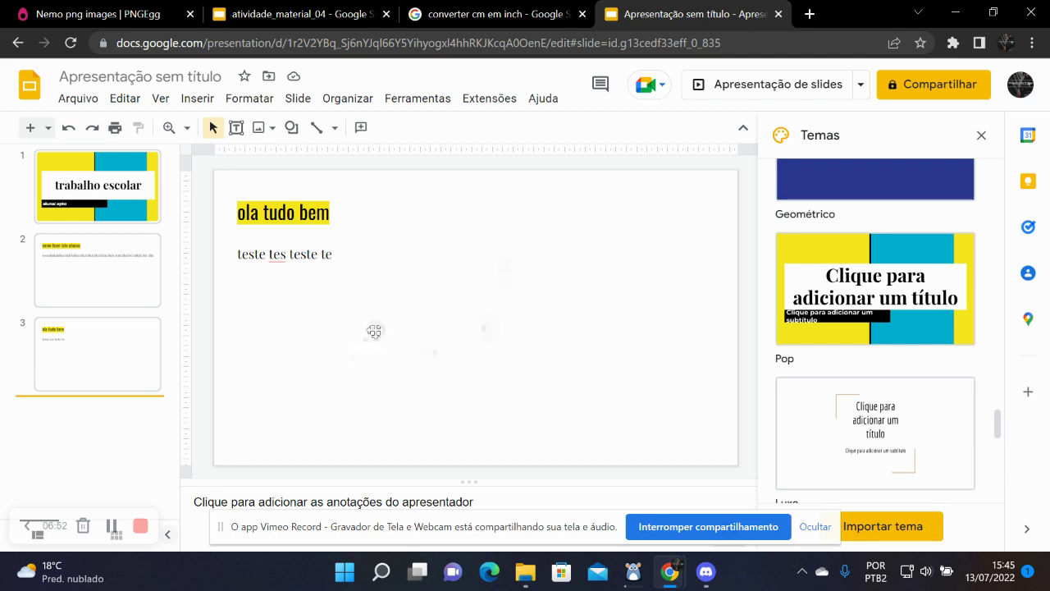
pyautogui.click(285, 255)
pyautogui.click(93, 337)
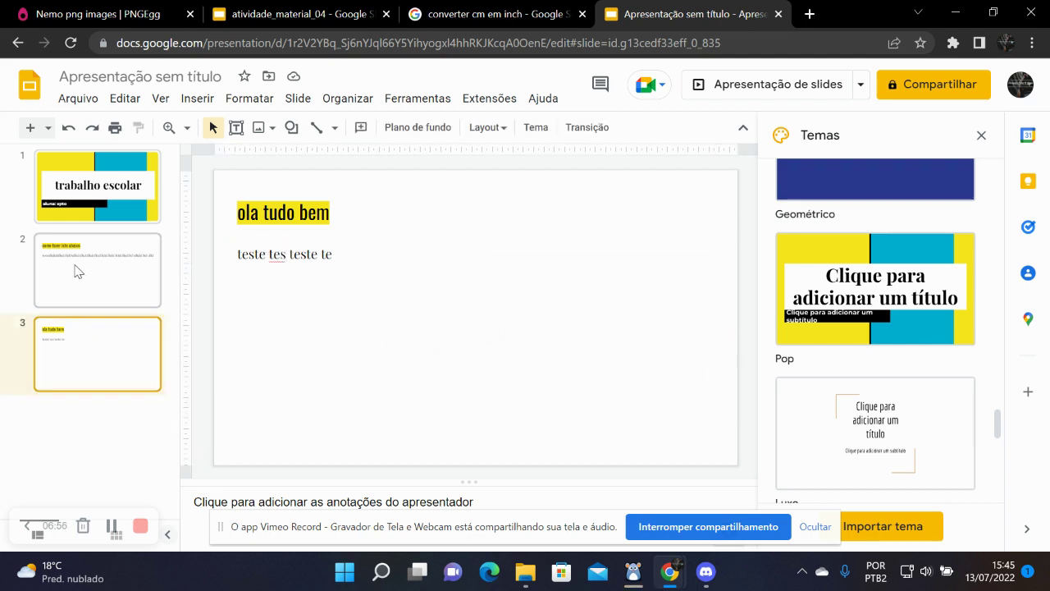
pyautogui.click(298, 263)
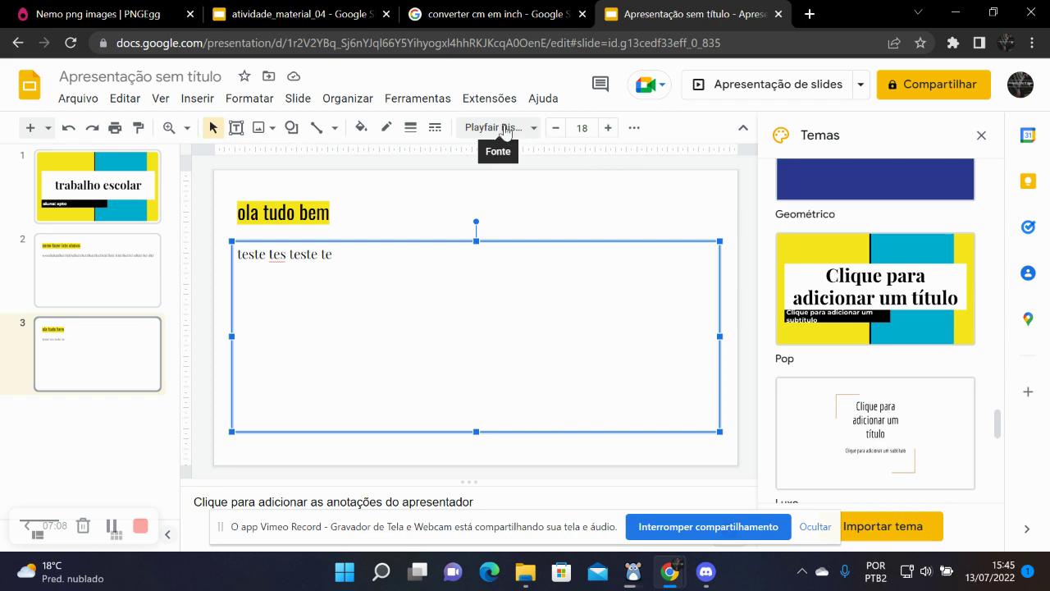
# Make slide 3's body text bold, italic and red.
pyautogui.click(635, 130)
pyautogui.click(90, 159)
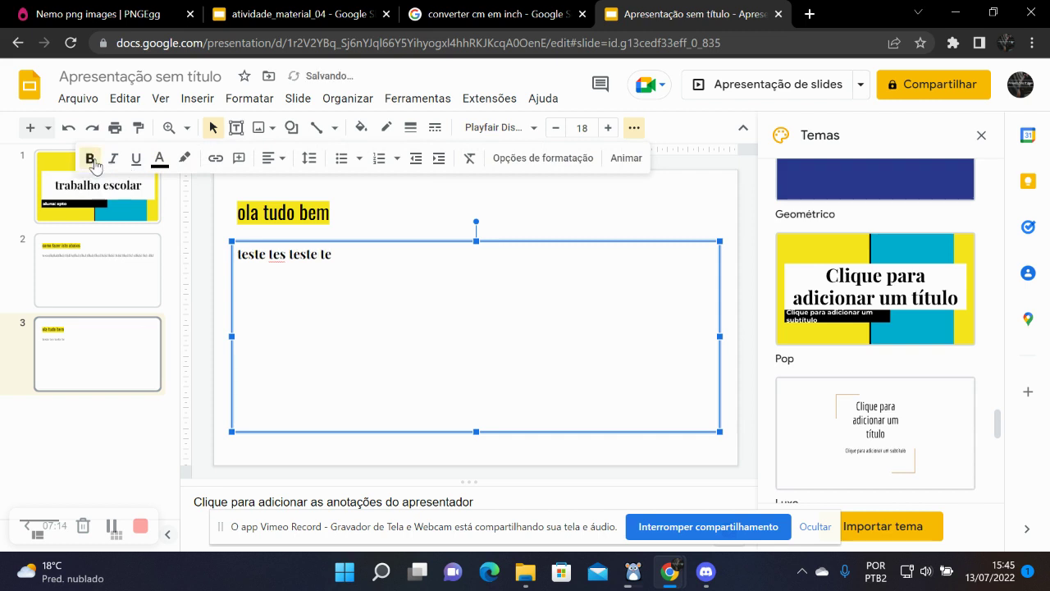
pyautogui.click(113, 159)
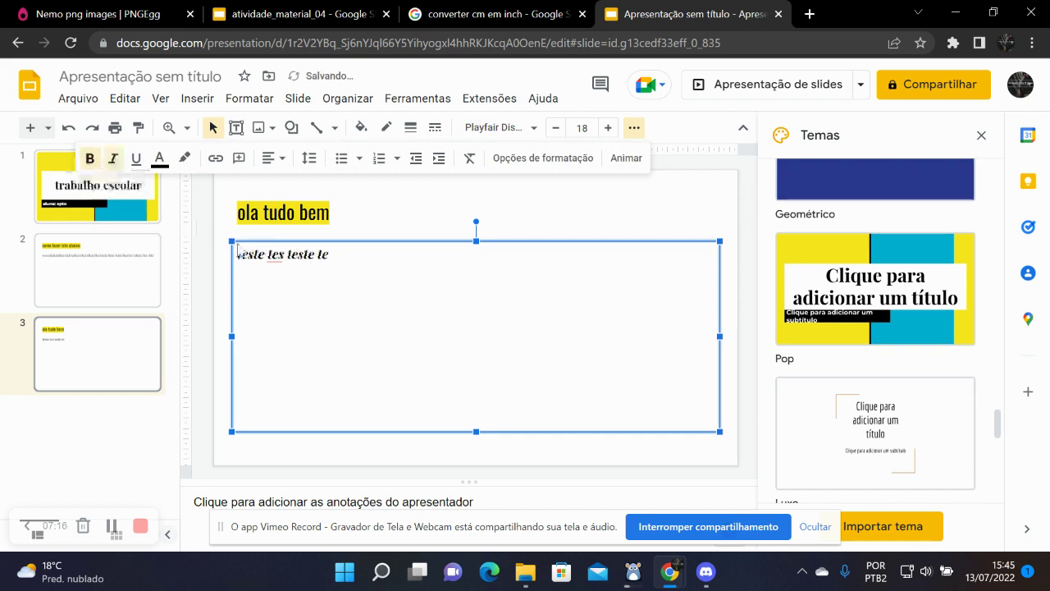
pyautogui.click(159, 159)
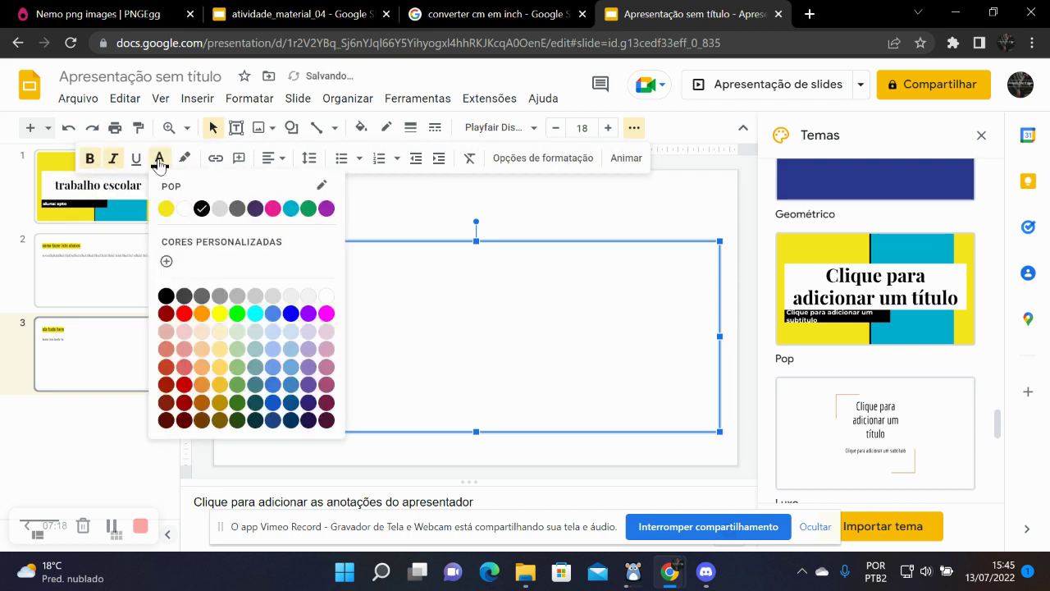
pyautogui.click(184, 313)
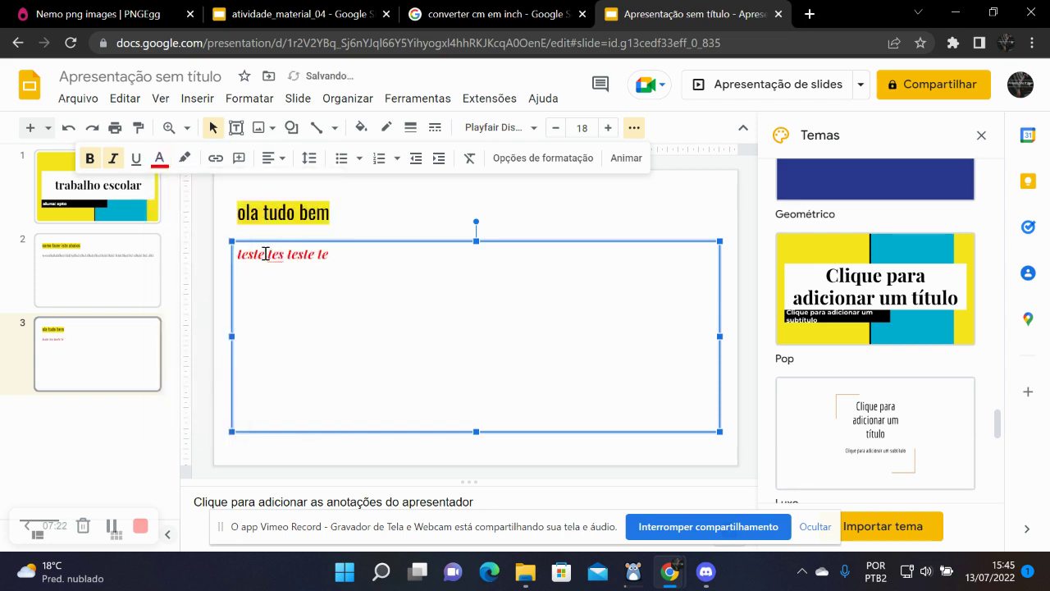
# Cycle the body text alignment through centre, left, right and finally justified.
pyautogui.click(281, 158)
pyautogui.click(287, 181)
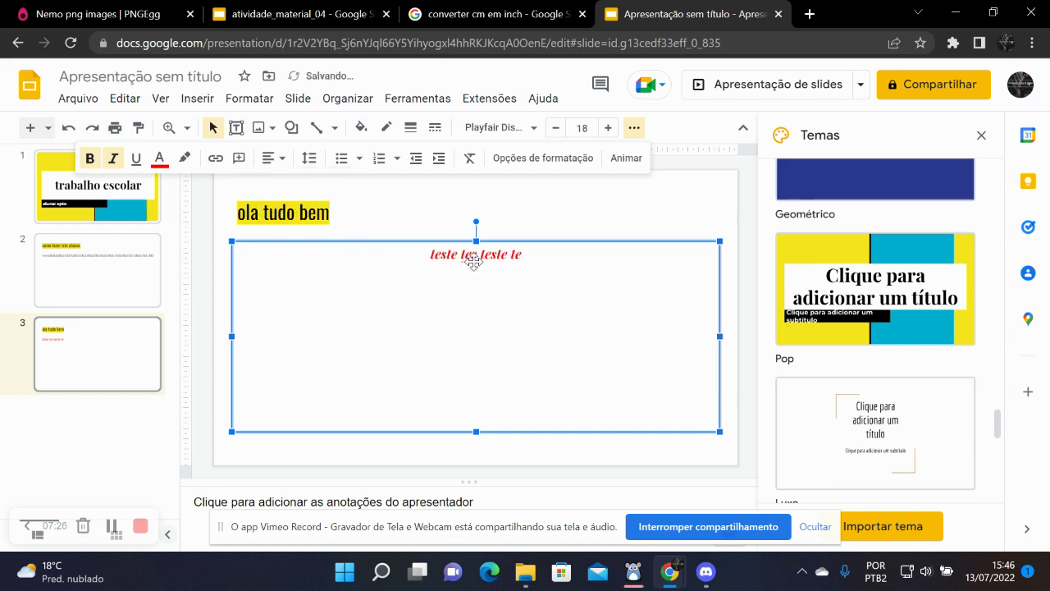
pyautogui.click(270, 158)
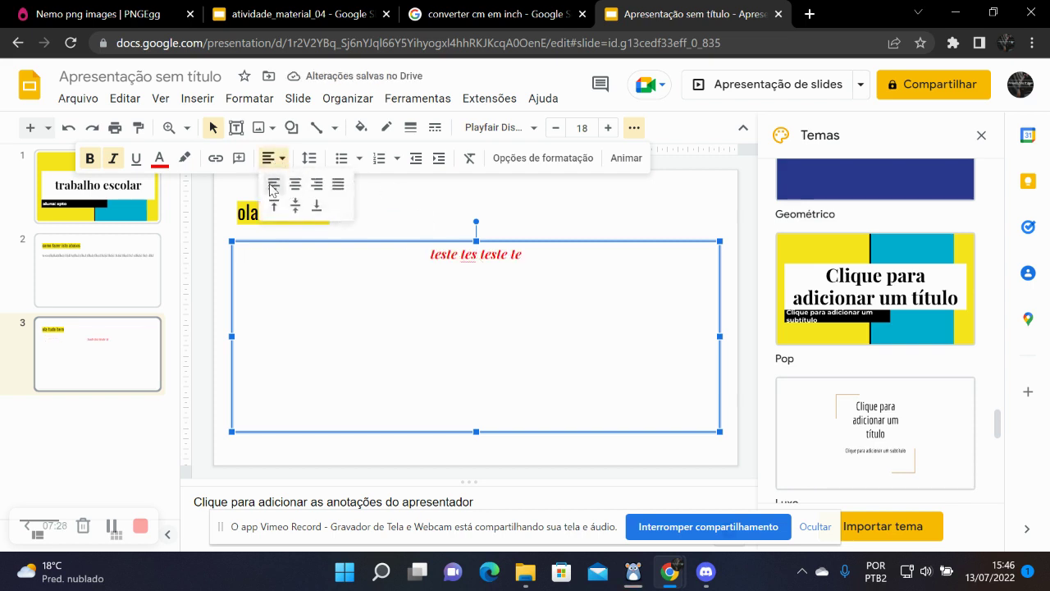
pyautogui.click(271, 186)
pyautogui.click(274, 159)
pyautogui.click(316, 184)
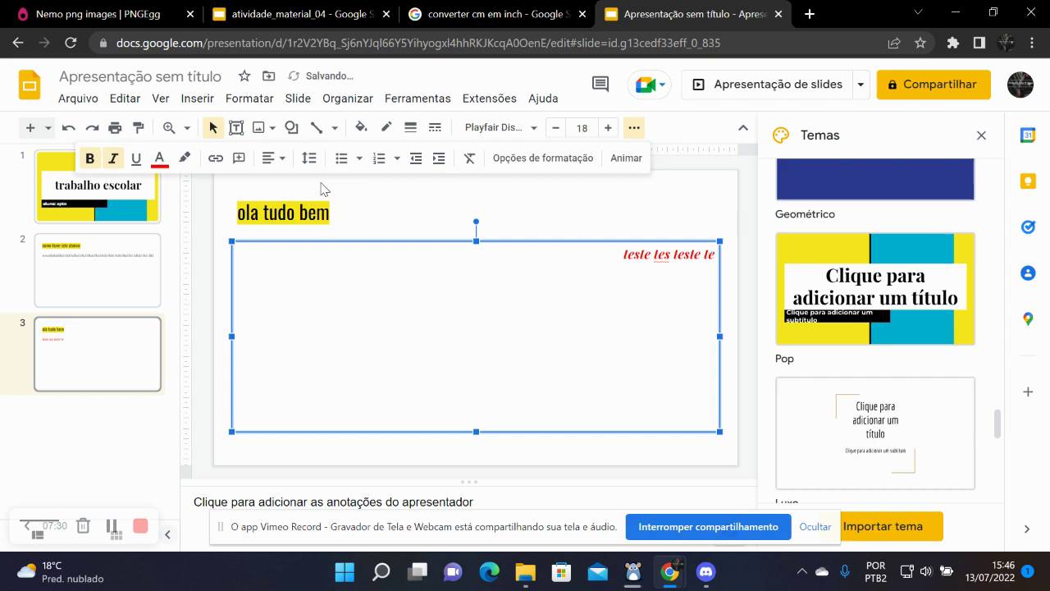
pyautogui.click(273, 158)
pyautogui.click(337, 187)
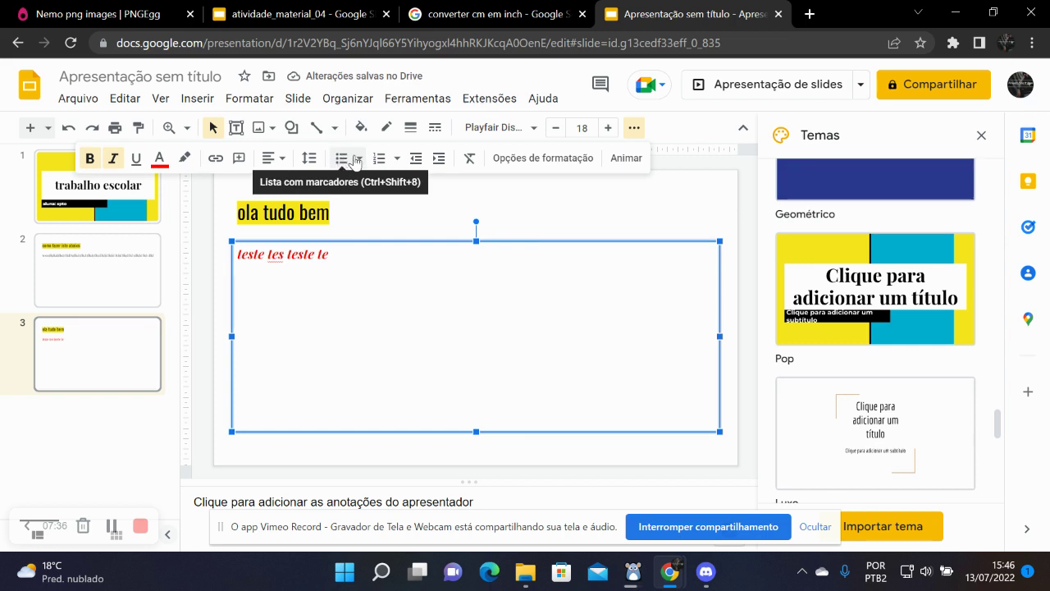
# Start a new line under 'teste tes teste te' and type laranja.
pyautogui.doubleClick(331, 254)
pyautogui.click(343, 256)
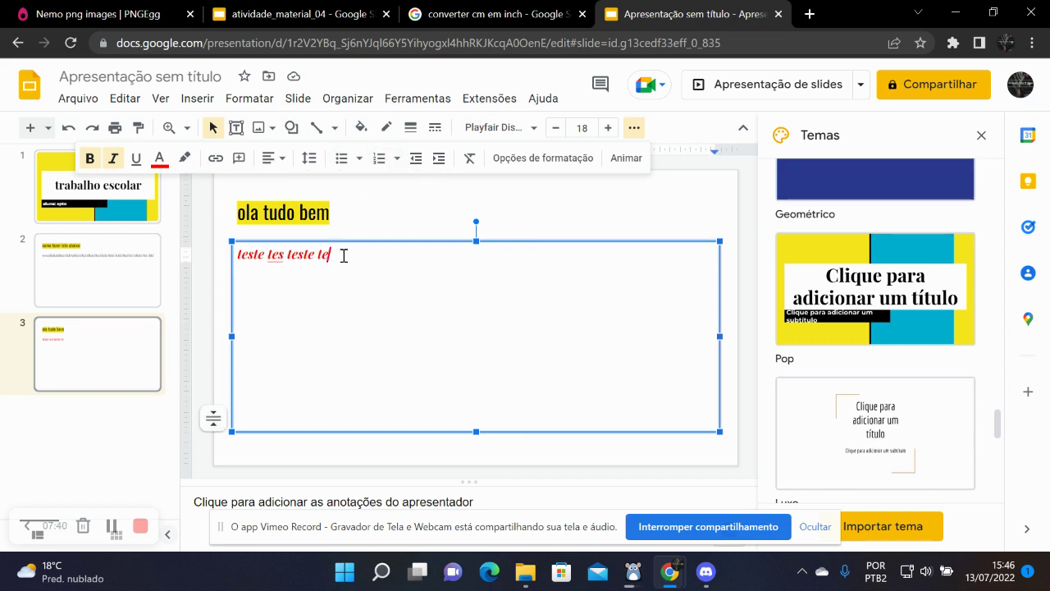
pyautogui.press('Return')
pyautogui.write('l')
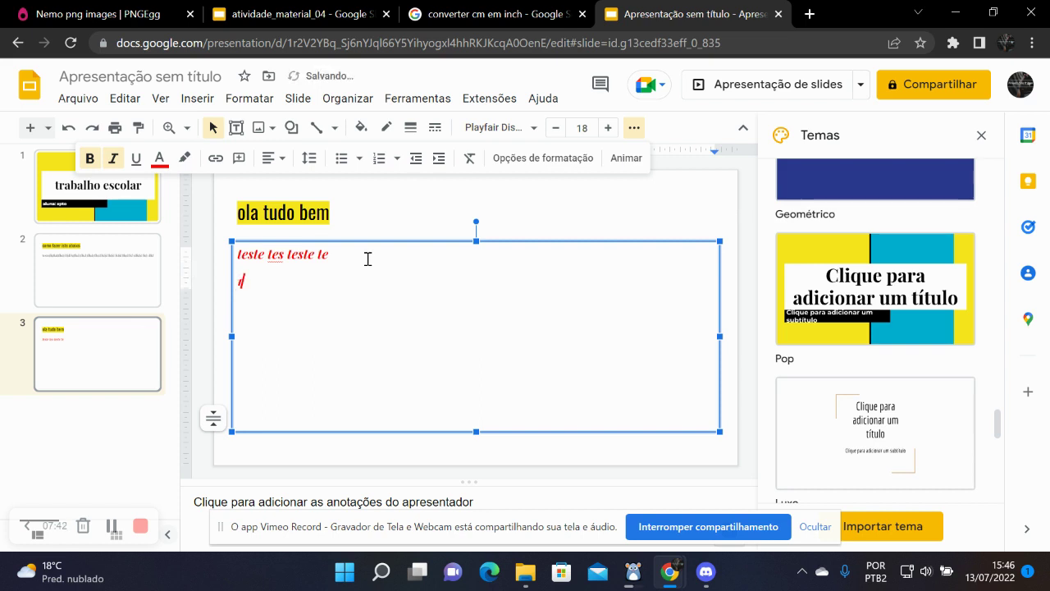
pyautogui.write('a')
pyautogui.press('Return')
pyautogui.press('BackSpace')
pyautogui.write('u')
pyautogui.press('BackSpace')
pyautogui.press('BackSpace')
pyautogui.press('BackSpace')
pyautogui.press('BackSpace')
pyautogui.write('nja')
# Add limao, pera and uva on separate lines, then select the four fruit lines.
pyautogui.press('Return')
pyautogui.write('mao')
pyautogui.press('Return')
pyautogui.write('pera')
pyautogui.press('Return')
pyautogui.write('va')
pyautogui.press('Return')
pyautogui.moveTo(262, 365); pyautogui.dragTo(226, 294)
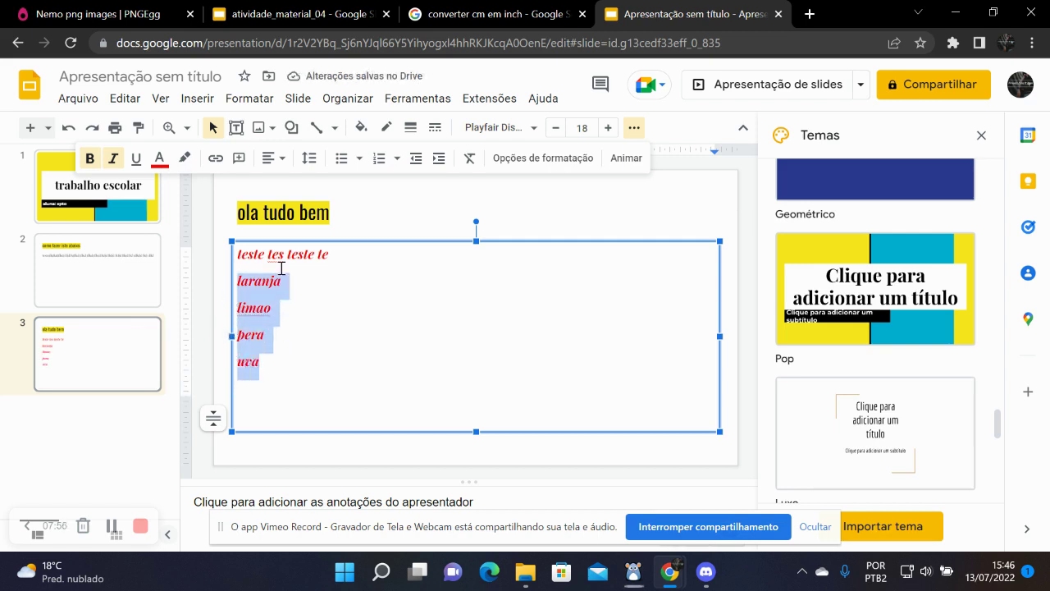
pyautogui.click(360, 157)
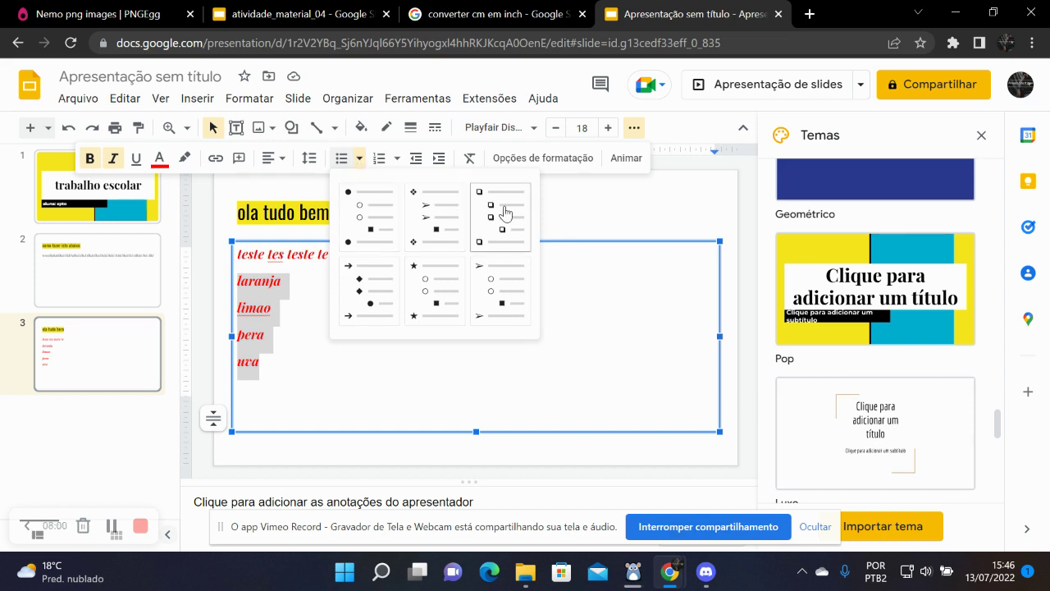
# Try numbered and diamond list styles, then give the four fruit lines hollow square bullets.
pyautogui.click(397, 160)
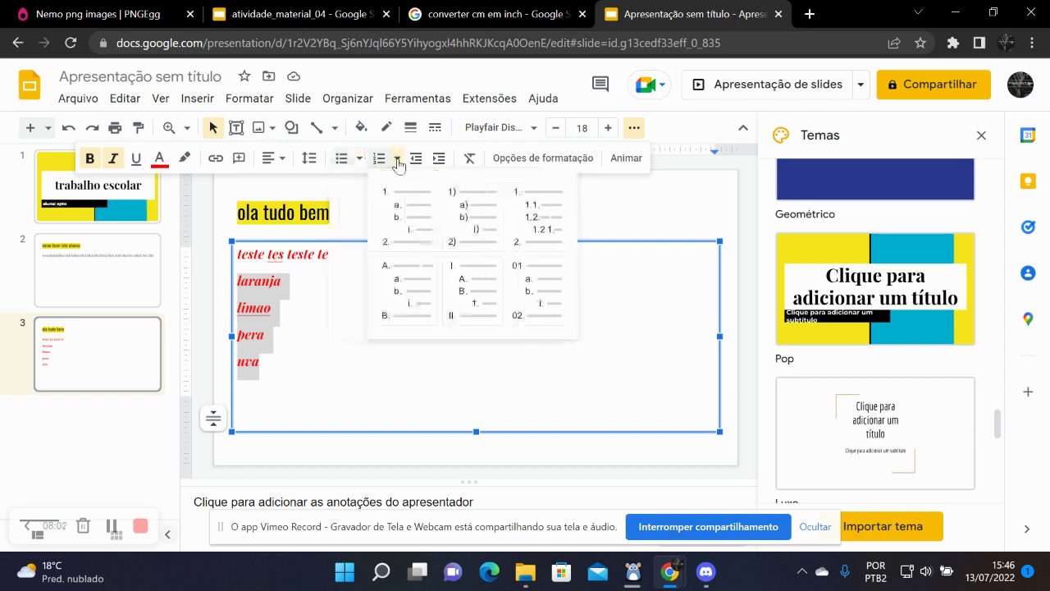
pyautogui.click(397, 161)
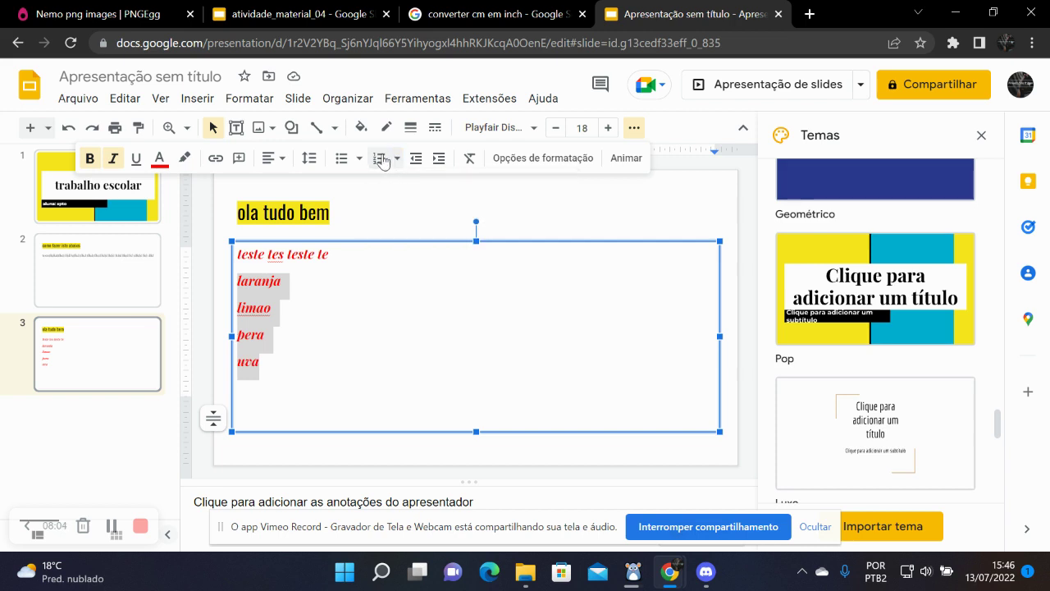
pyautogui.click(341, 162)
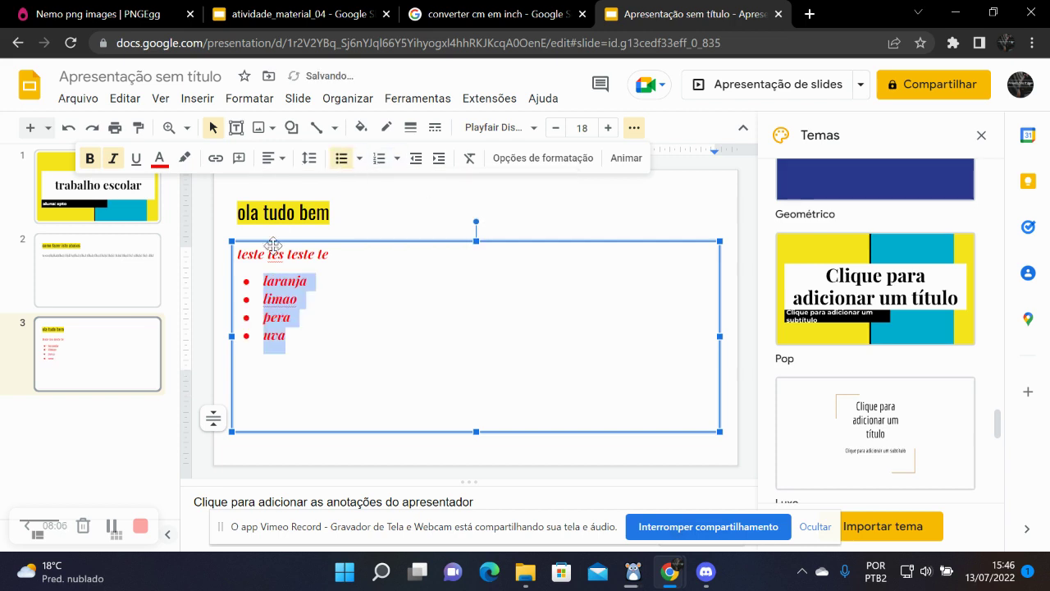
pyautogui.click(382, 162)
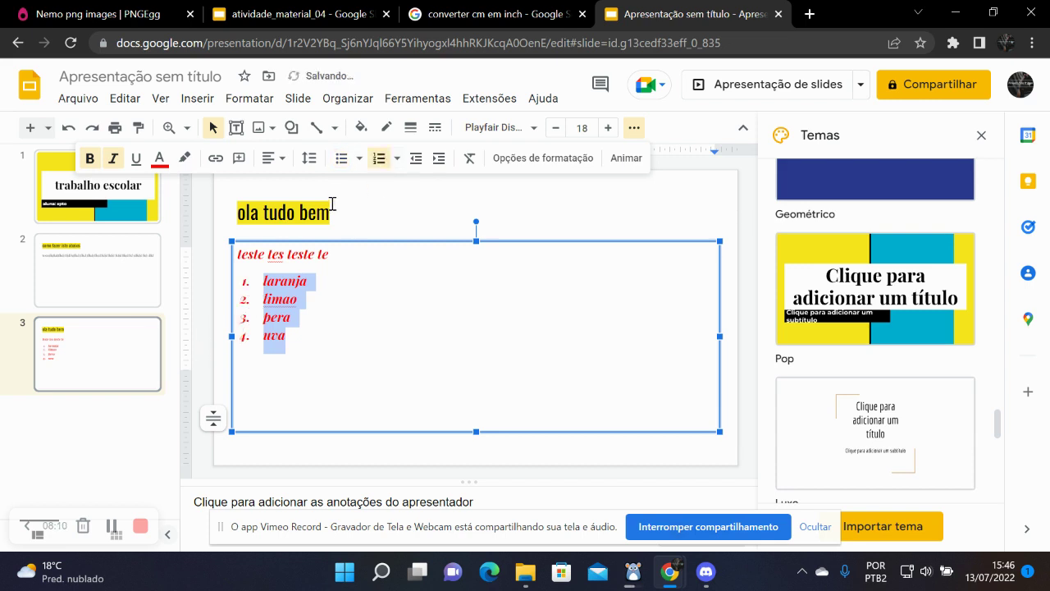
pyautogui.click(359, 159)
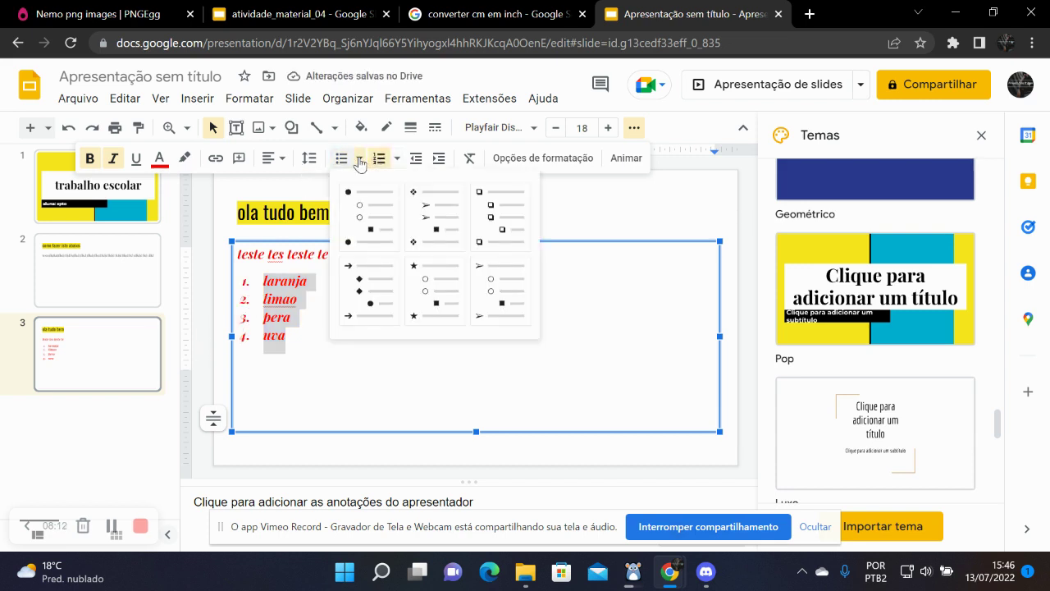
pyautogui.click(443, 222)
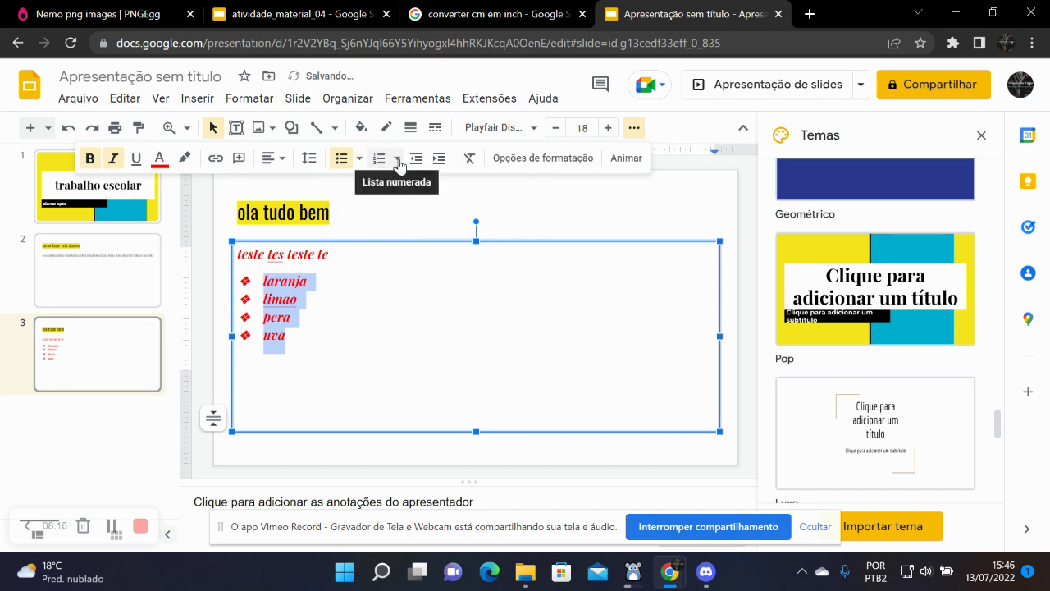
pyautogui.click(360, 158)
pyautogui.click(506, 228)
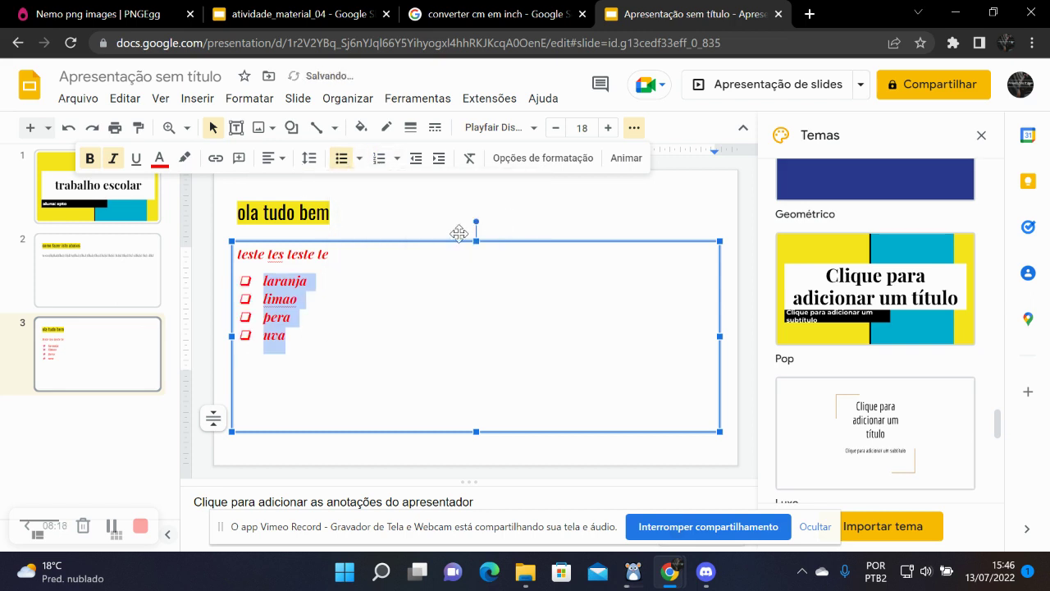
pyautogui.click(306, 367)
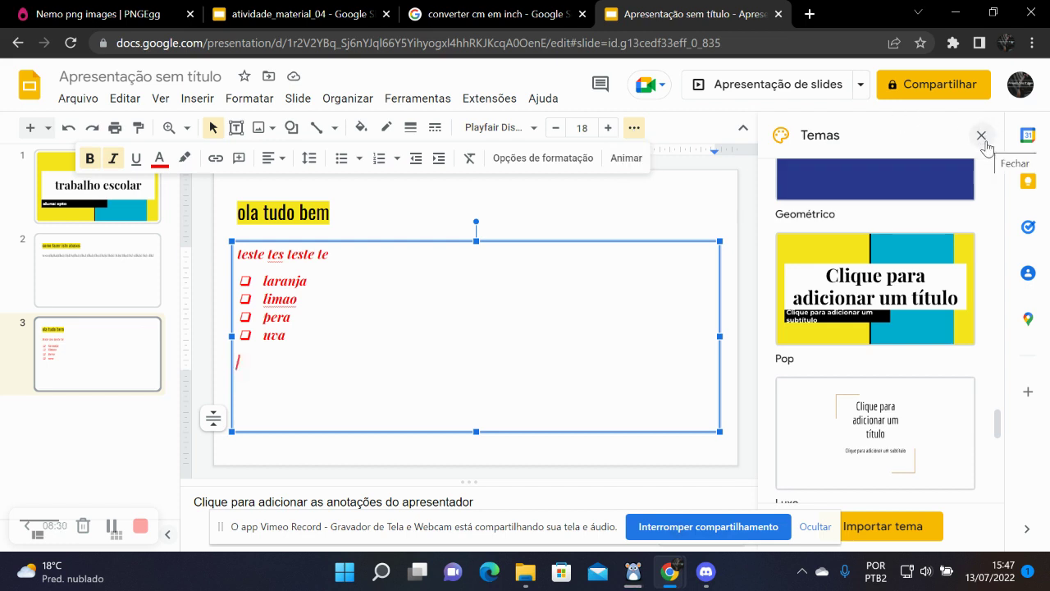
# Apply the plain white Claro simples theme from the top of the Temas panel, then open a new browser tab.
pyautogui.scroll(5, 895, 401)
pyautogui.scroll(5, 903, 402)
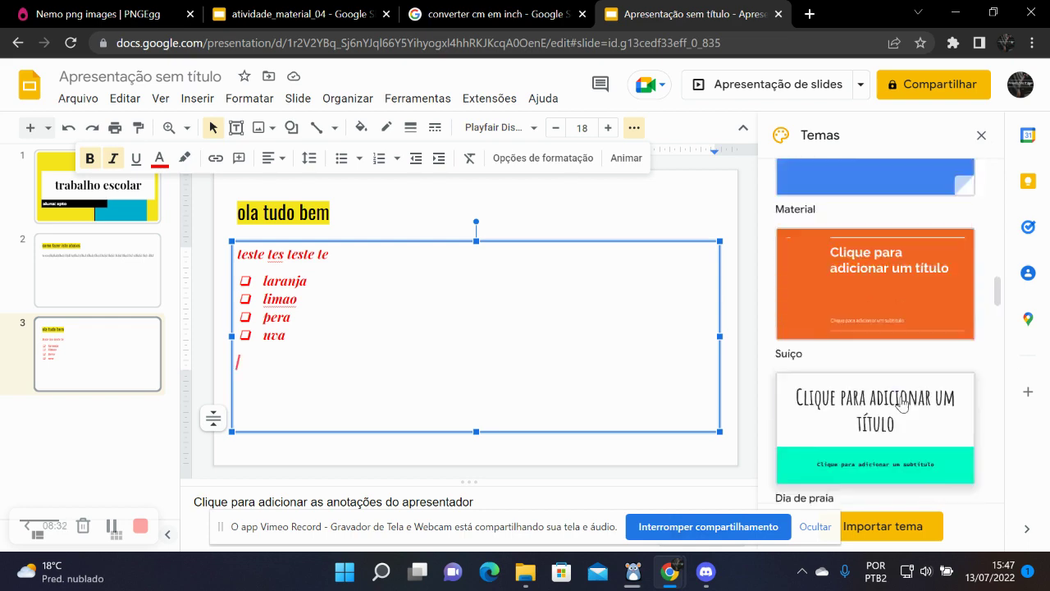
pyautogui.scroll(5, 901, 405)
pyautogui.scroll(3, 901, 406)
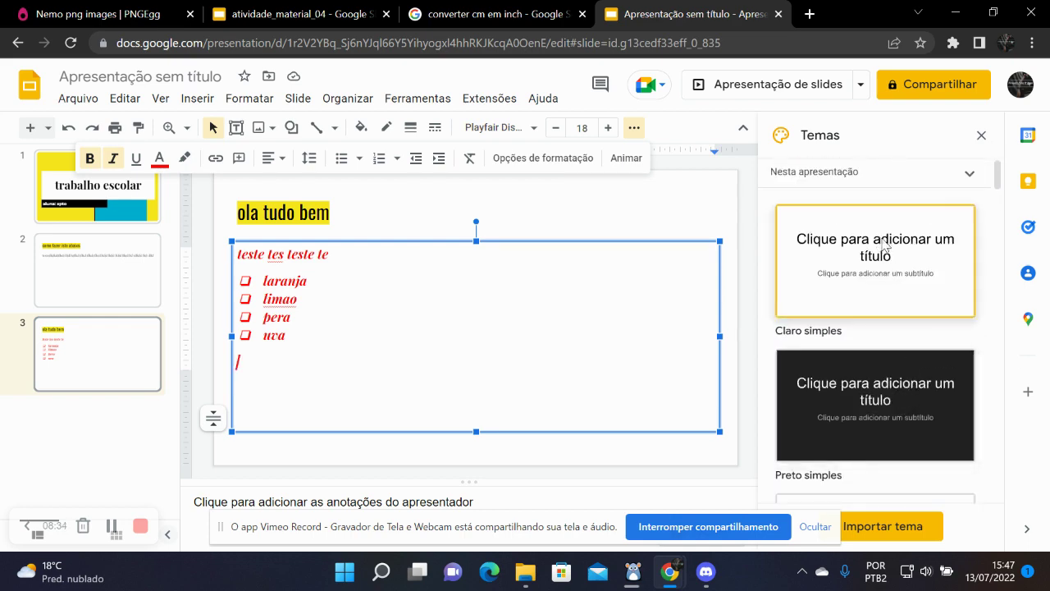
pyautogui.click(884, 245)
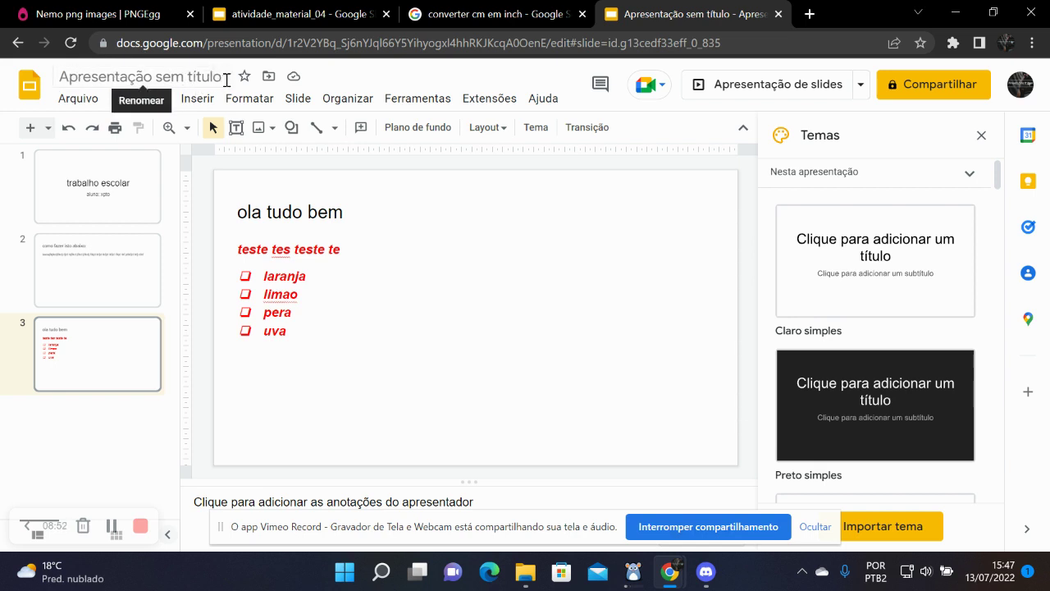
pyautogui.click(809, 14)
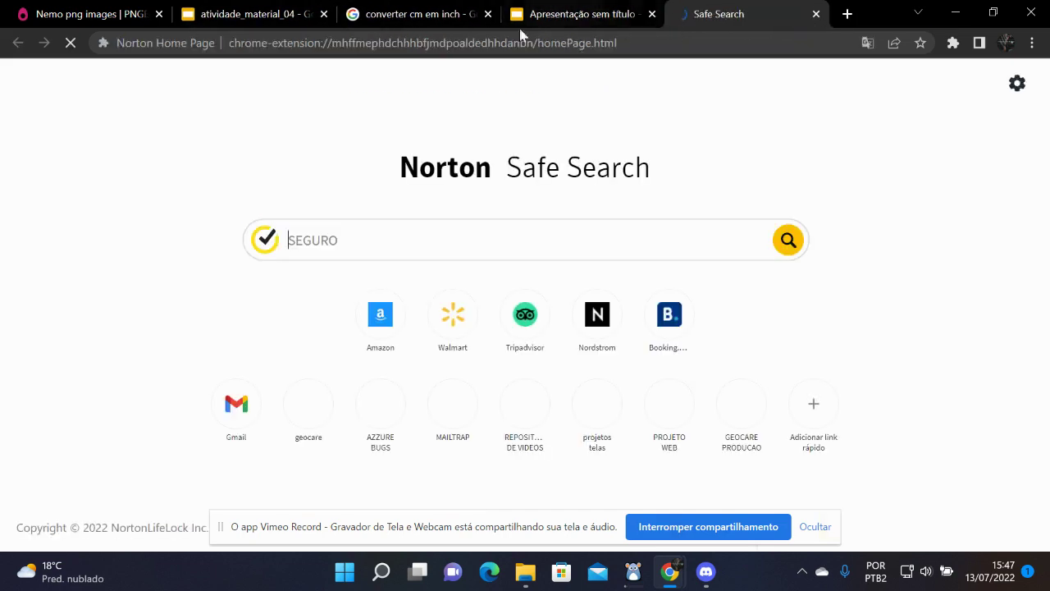
pyautogui.click(447, 37)
pyautogui.write('www.g')
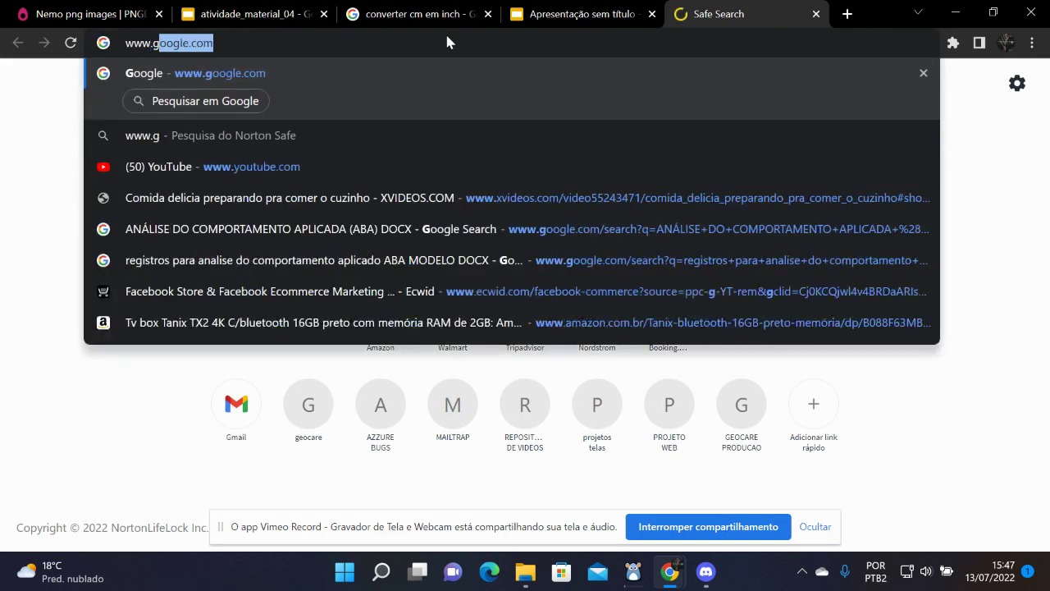
pyautogui.write('oogl')
pyautogui.press('Return')
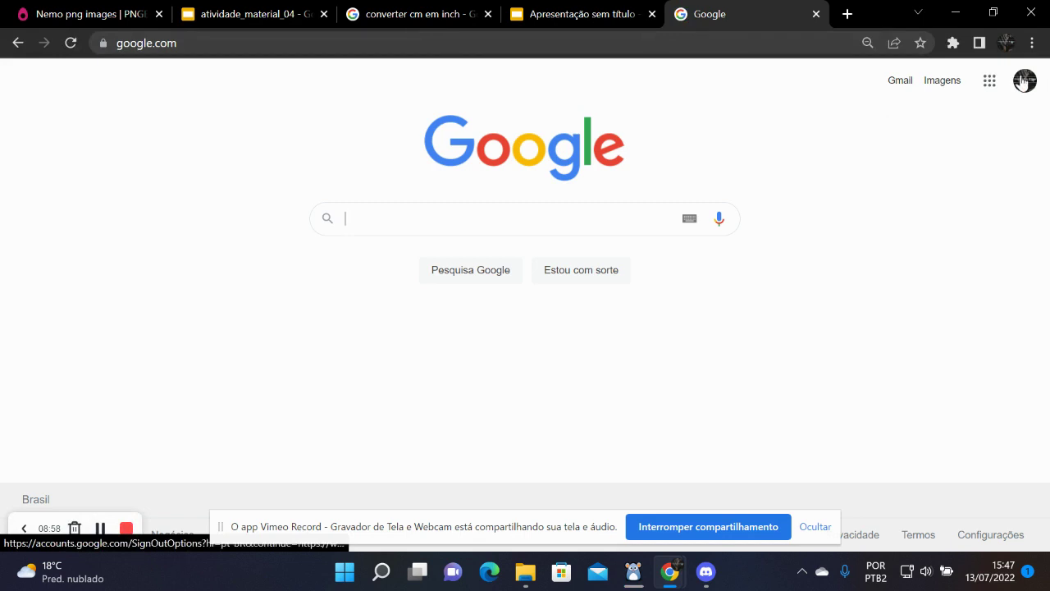
pyautogui.click(990, 80)
pyautogui.scroll(-2, 993, 304)
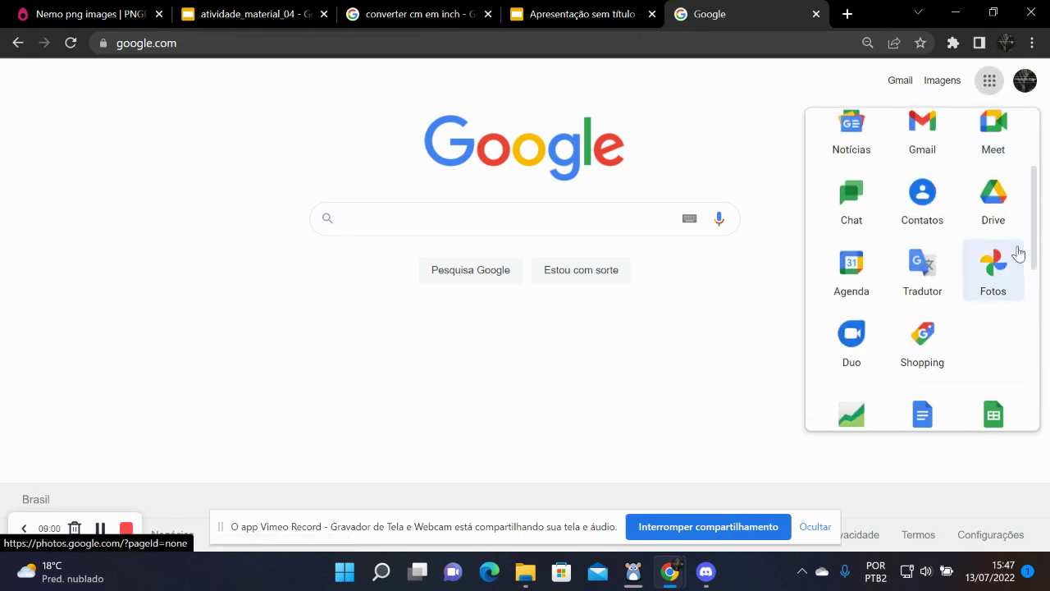
pyautogui.click(1014, 198)
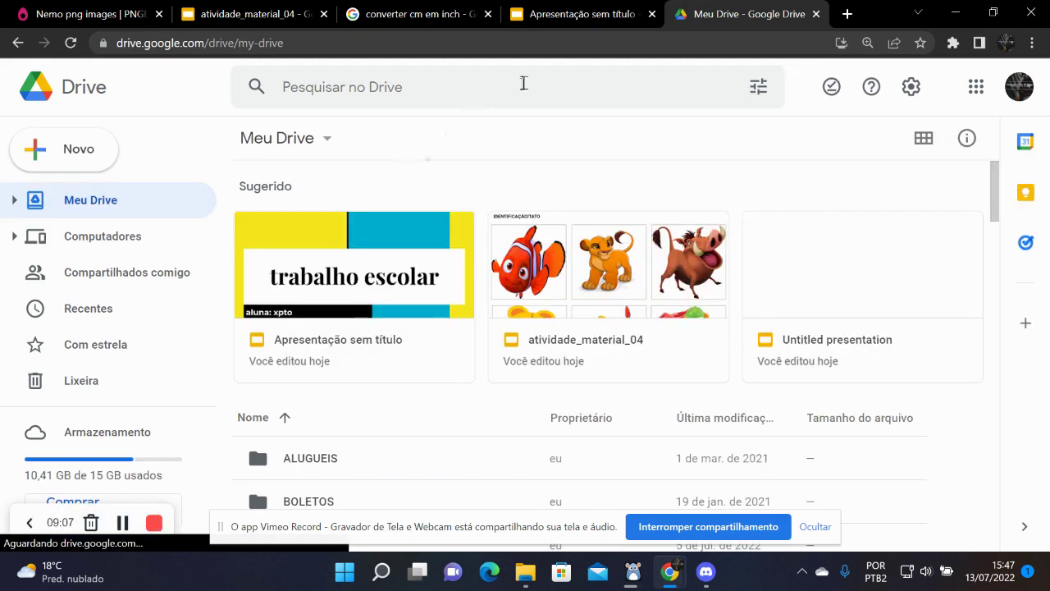
pyautogui.click(588, 13)
# Rename the presentation to 'teste de aula' and check the new name in Google Drive.
pyautogui.click(160, 76)
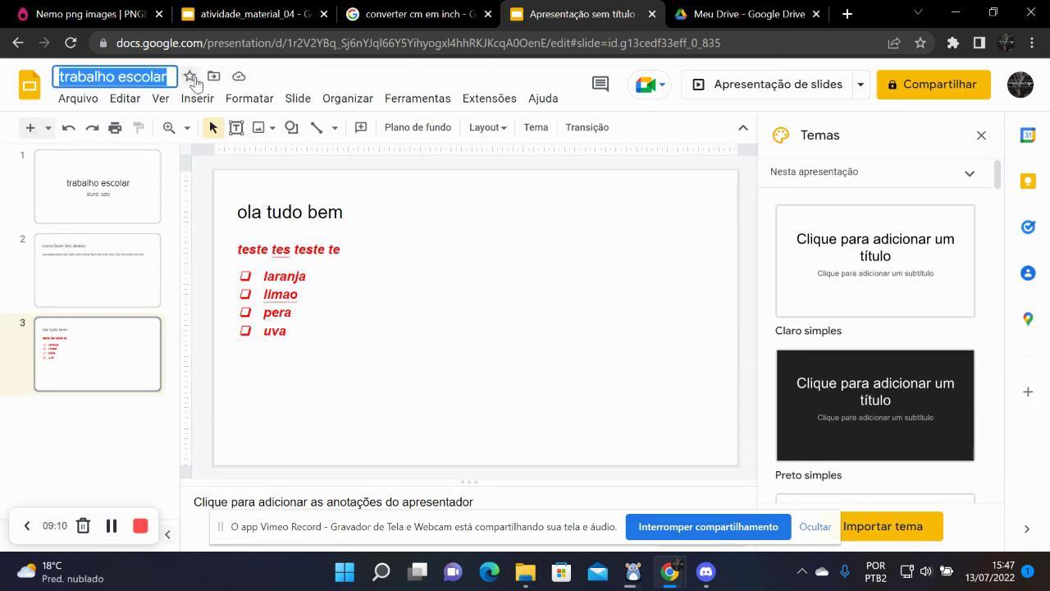
pyautogui.write('teste ')
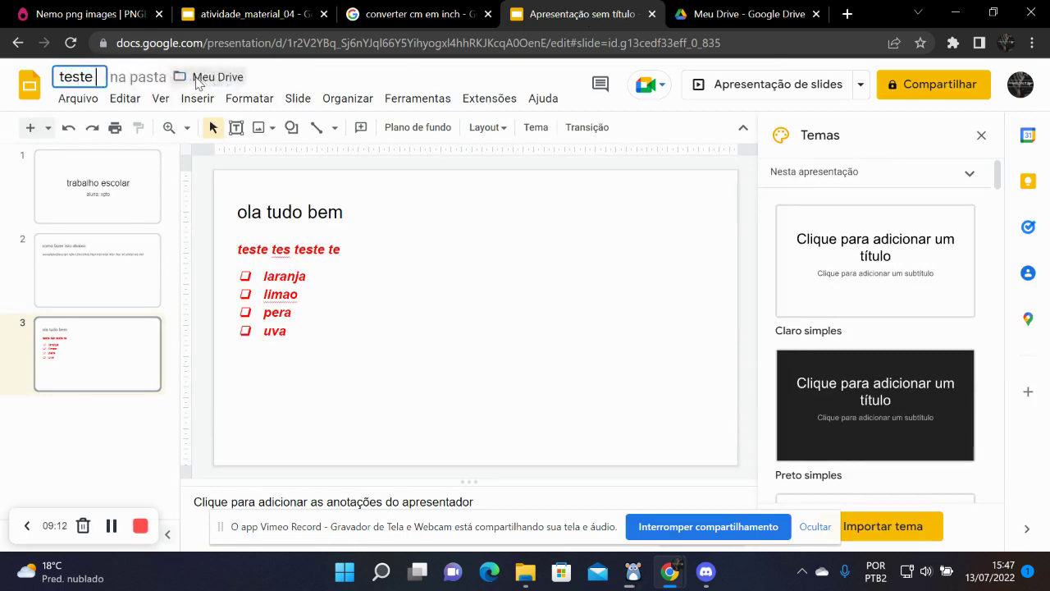
pyautogui.write('de aula')
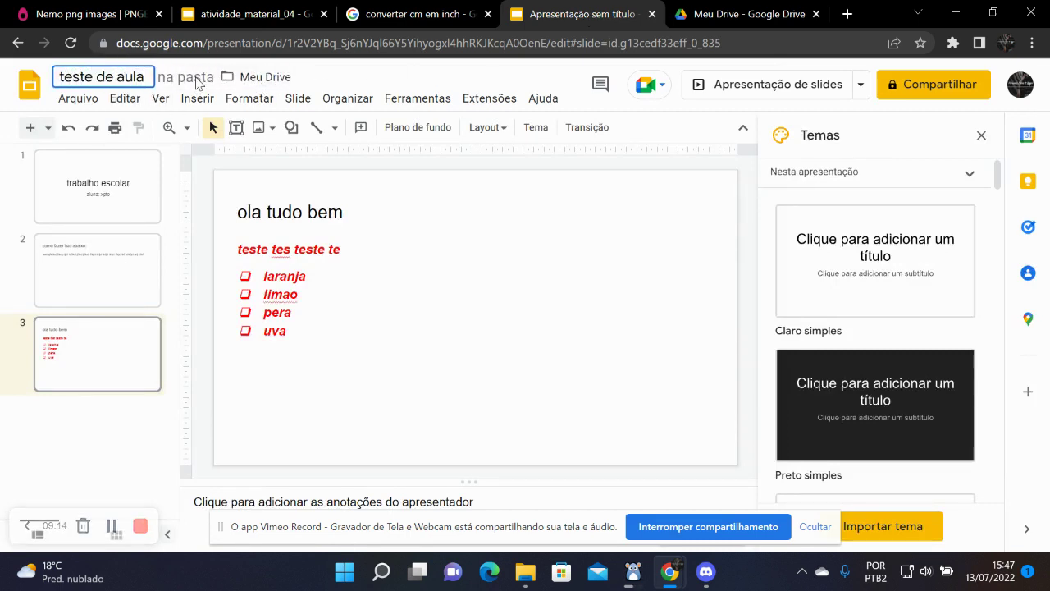
pyautogui.press('Return')
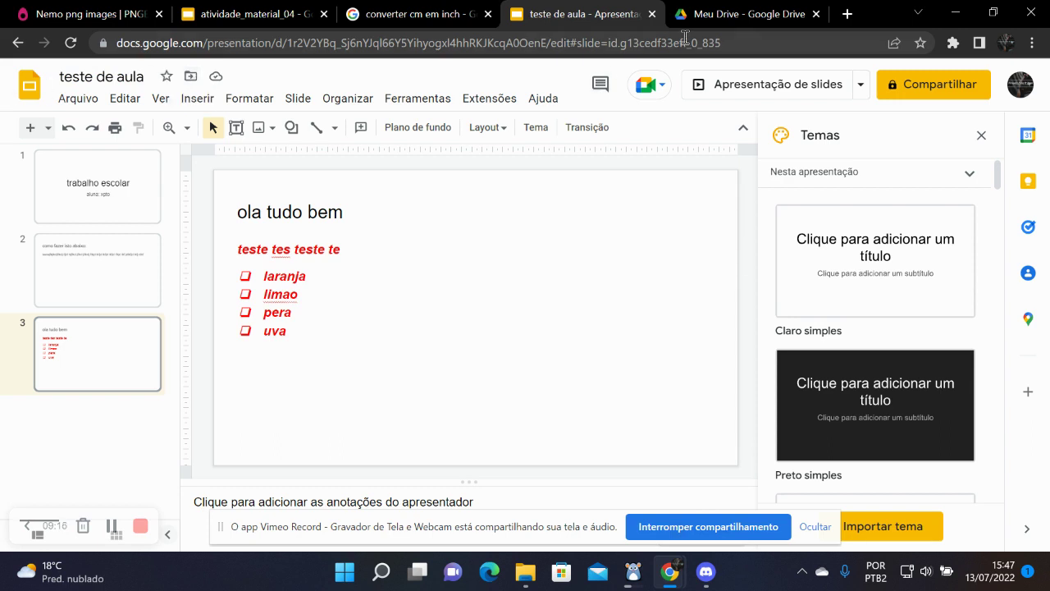
pyautogui.click(786, 17)
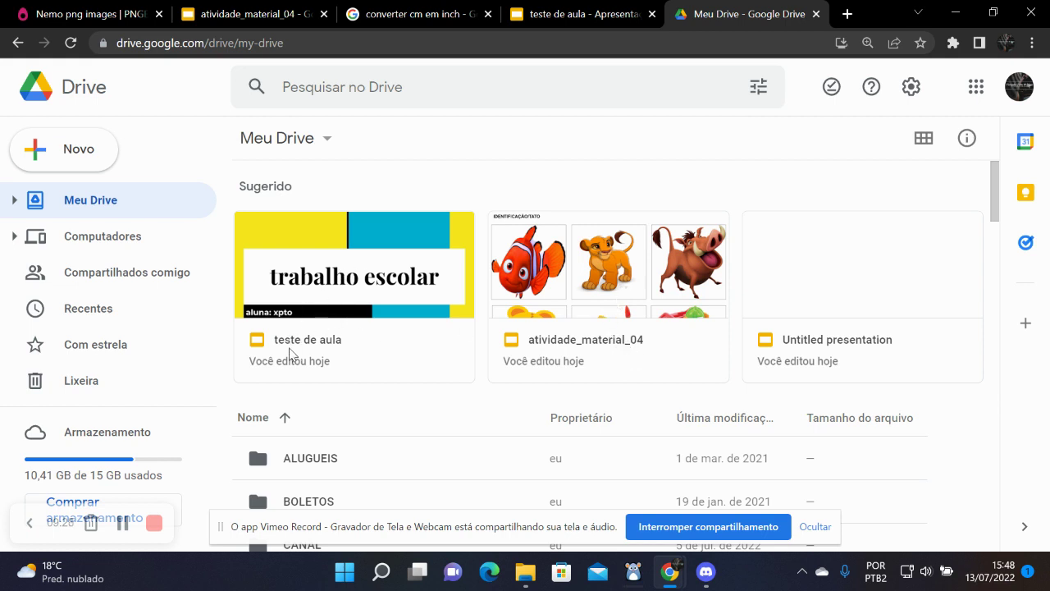
# Switch back to the teste de aula presentation tab.
pyautogui.click(540, 18)
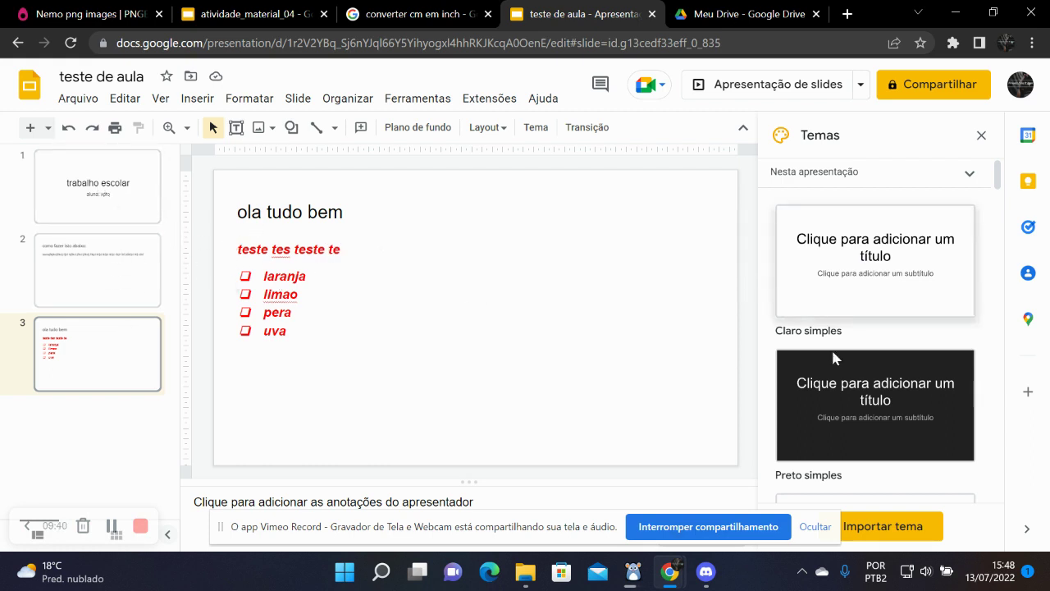
# Try the dark Foco theme, then settle on the Ímpeto theme with its teal title slide.
pyautogui.scroll(-1, 887, 374)
pyautogui.scroll(-4, 887, 374)
pyautogui.scroll(-1, 891, 336)
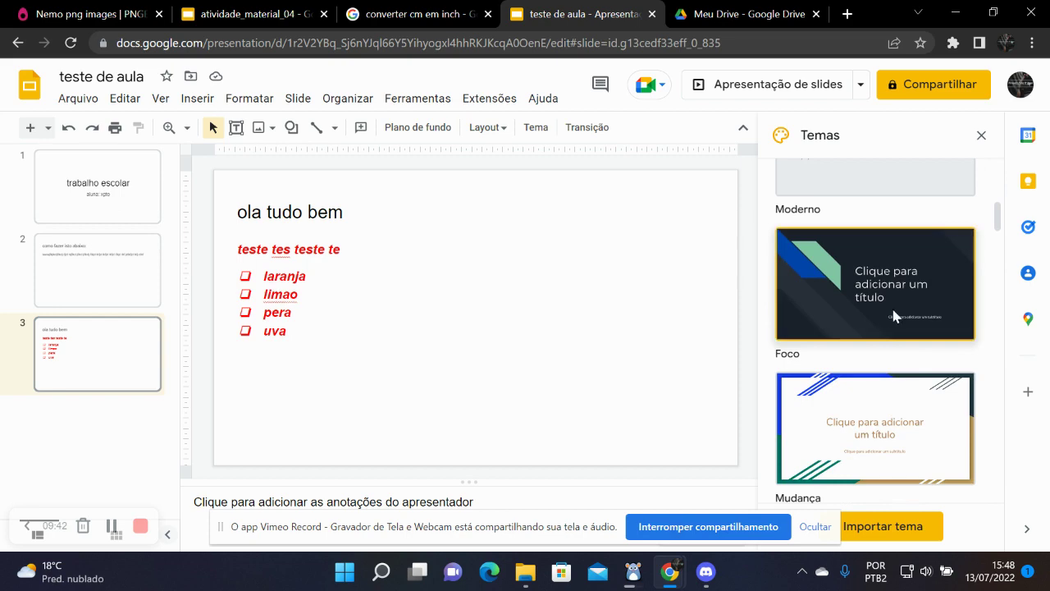
pyautogui.click(891, 305)
pyautogui.scroll(-2, 930, 368)
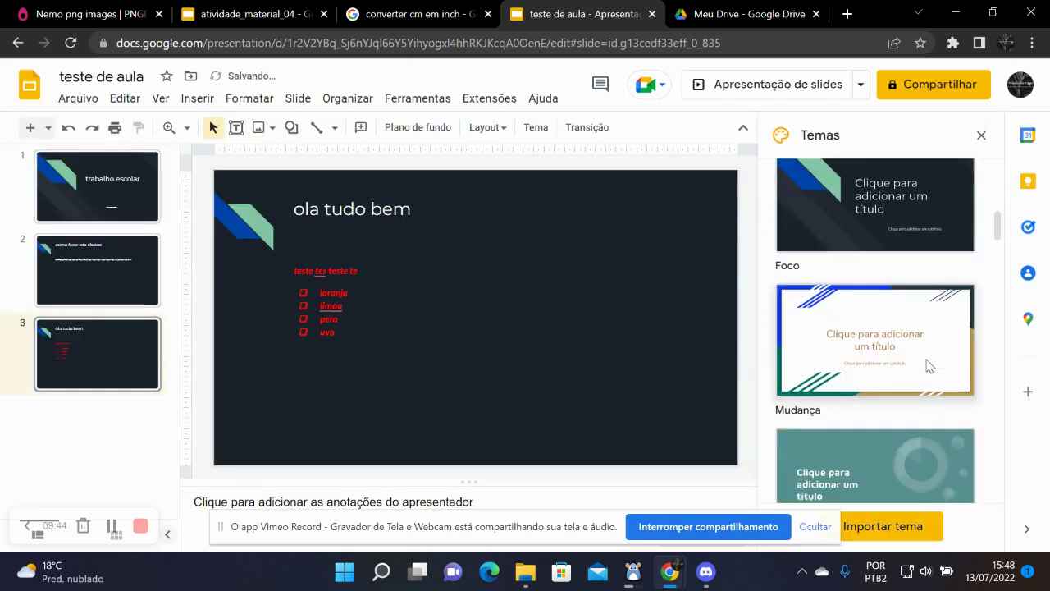
pyautogui.scroll(-2, 896, 404)
pyautogui.click(876, 242)
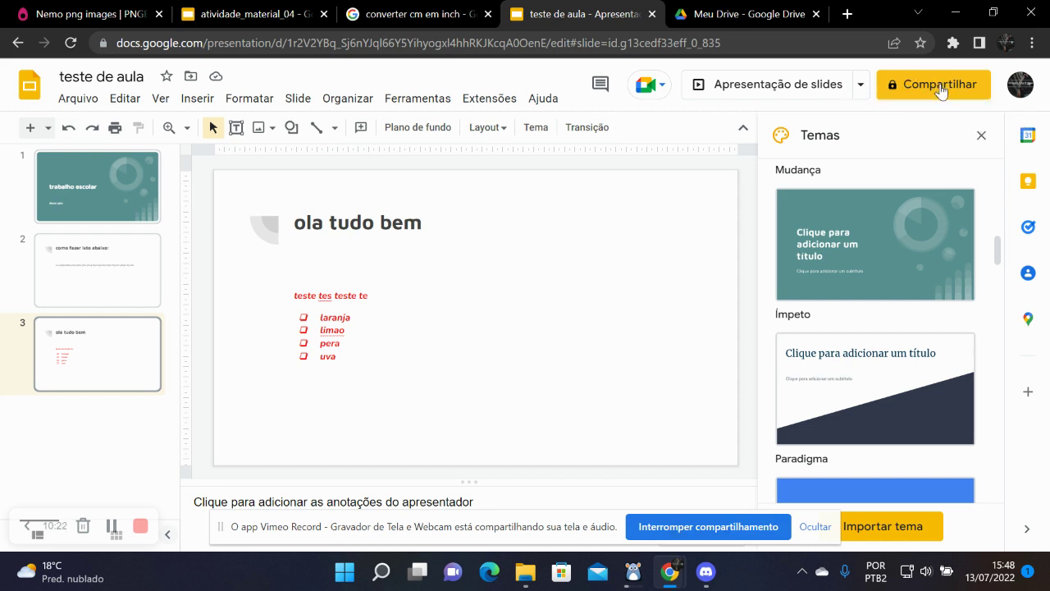
pyautogui.click(768, 86)
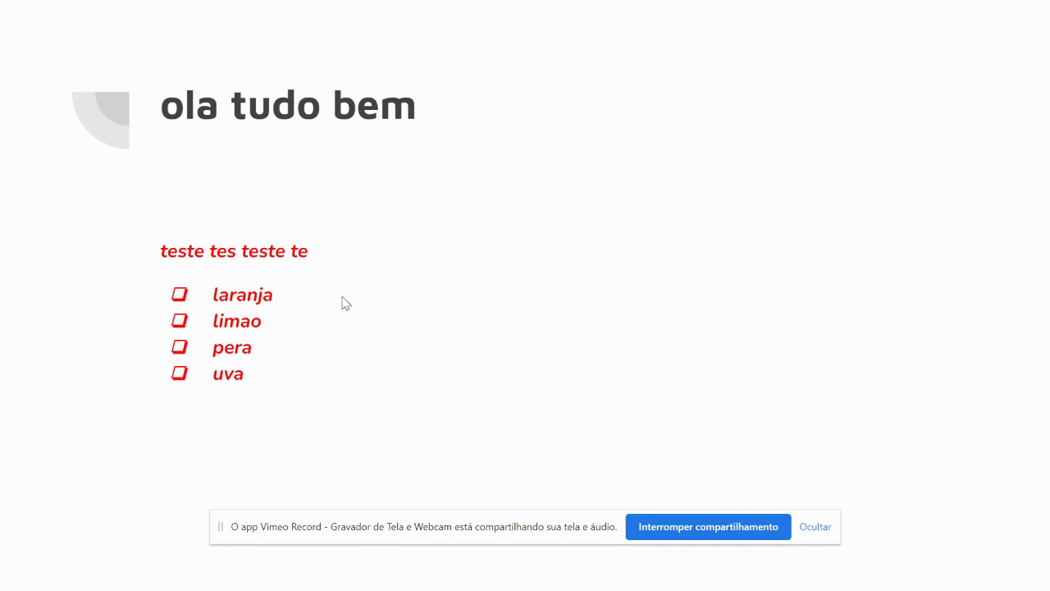
# Present the slideshow, moving back and forth through its three slides, then exit to the editor.
pyautogui.press('Right')
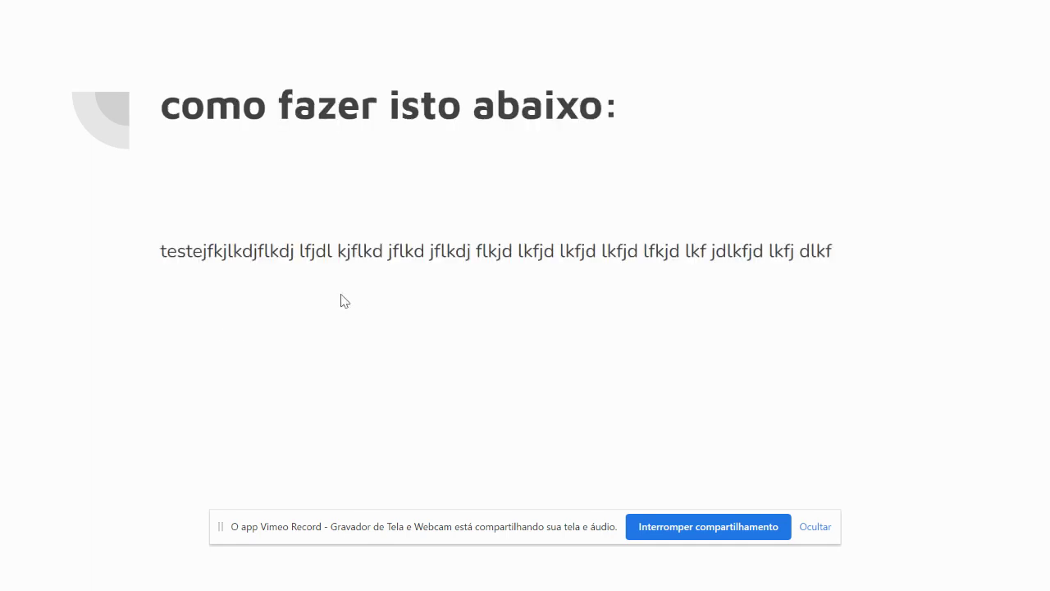
pyautogui.press('Left')
pyautogui.press('Right')
pyautogui.press('Home')
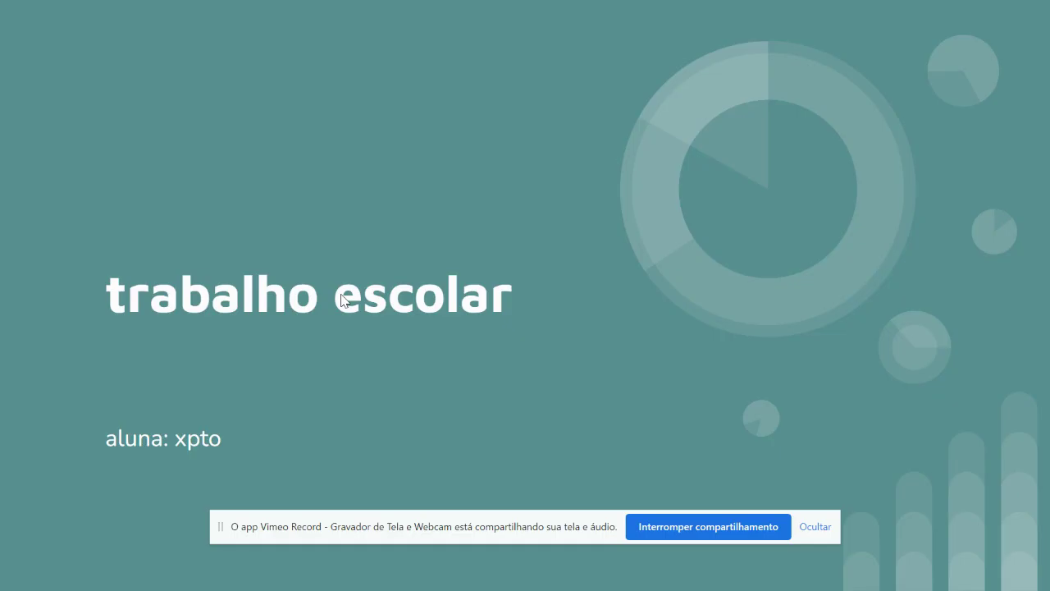
pyautogui.press('End')
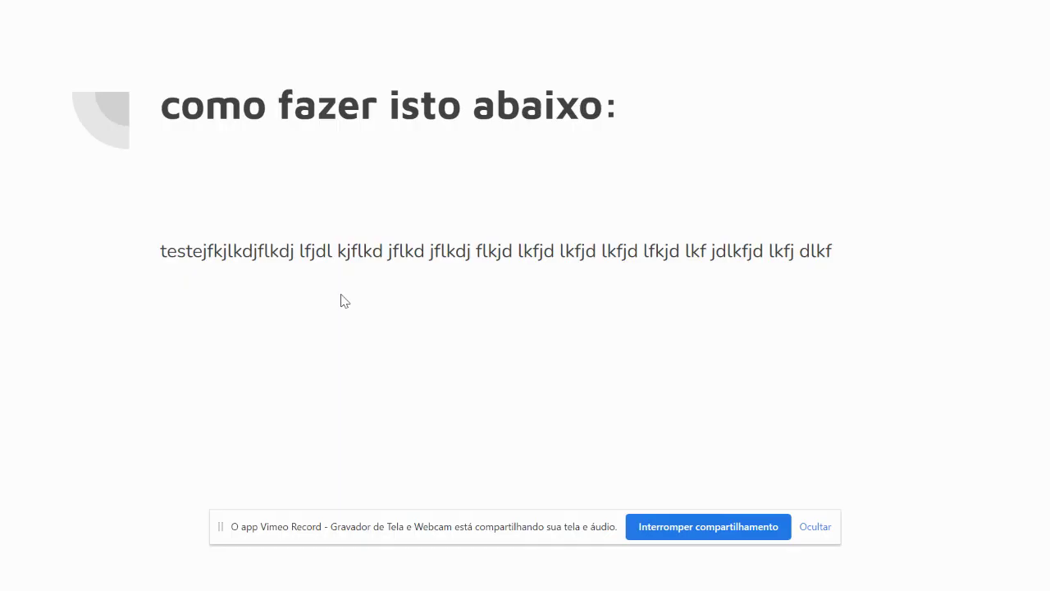
pyautogui.press('Left')
pyautogui.press('Right')
pyautogui.press('Home')
pyautogui.press('End')
pyautogui.press('Left')
pyautogui.press('Right')
pyautogui.press('Home')
pyautogui.press('Escape')
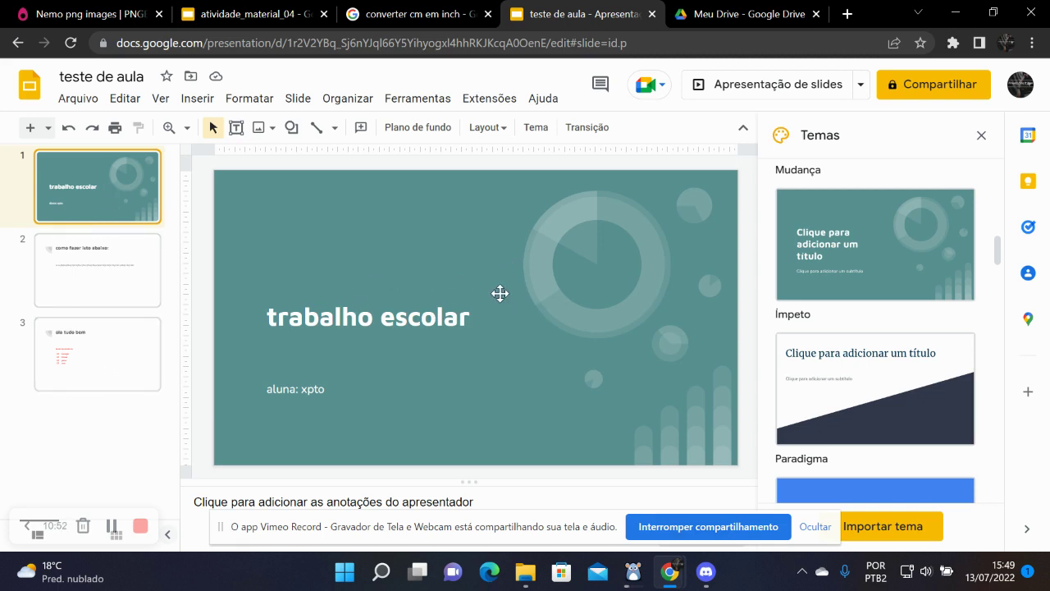
# Switch the theme back to Claro simples so the title slide turns plain white.
pyautogui.scroll(4, 907, 335)
pyautogui.scroll(5, 904, 333)
pyautogui.click(860, 271)
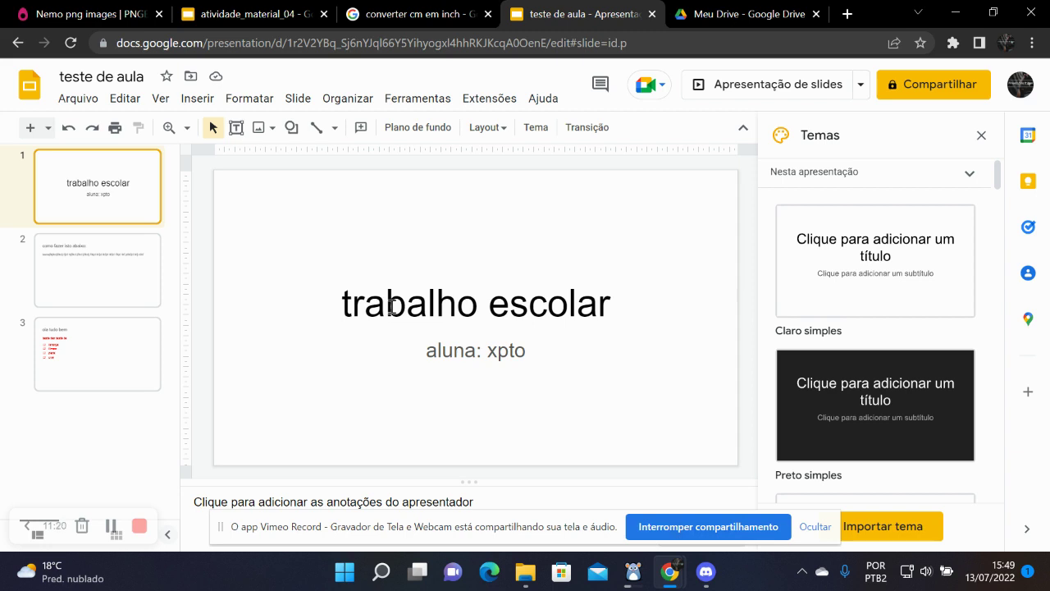
# In a new Google tab, search 'tamanho fo papel a4' to find the A4 size, 297x210mm.
pyautogui.click(775, 17)
pyautogui.click(850, 17)
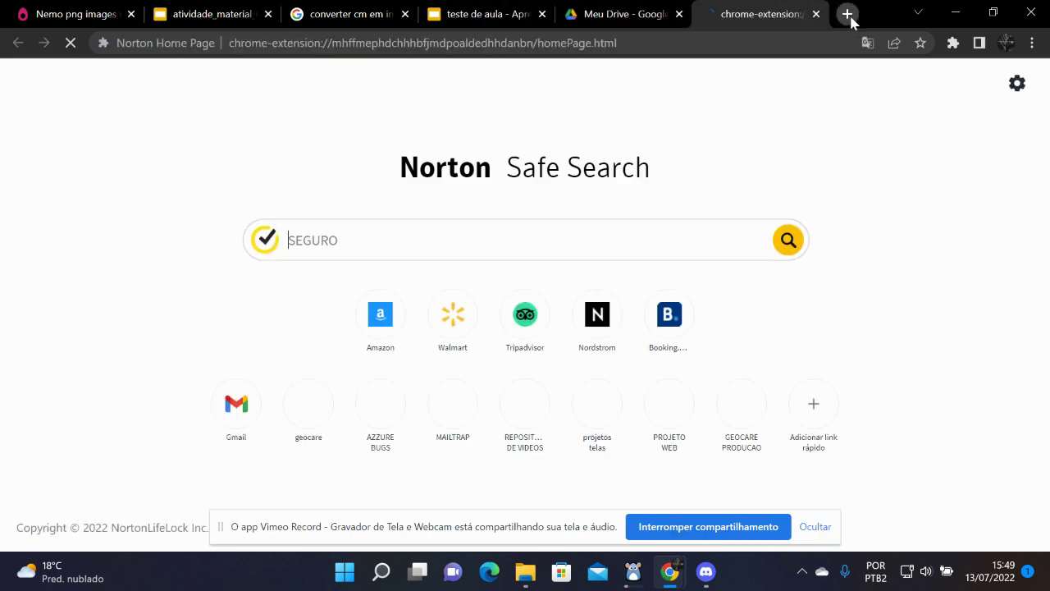
pyautogui.click(609, 43)
pyautogui.write('www.googl')
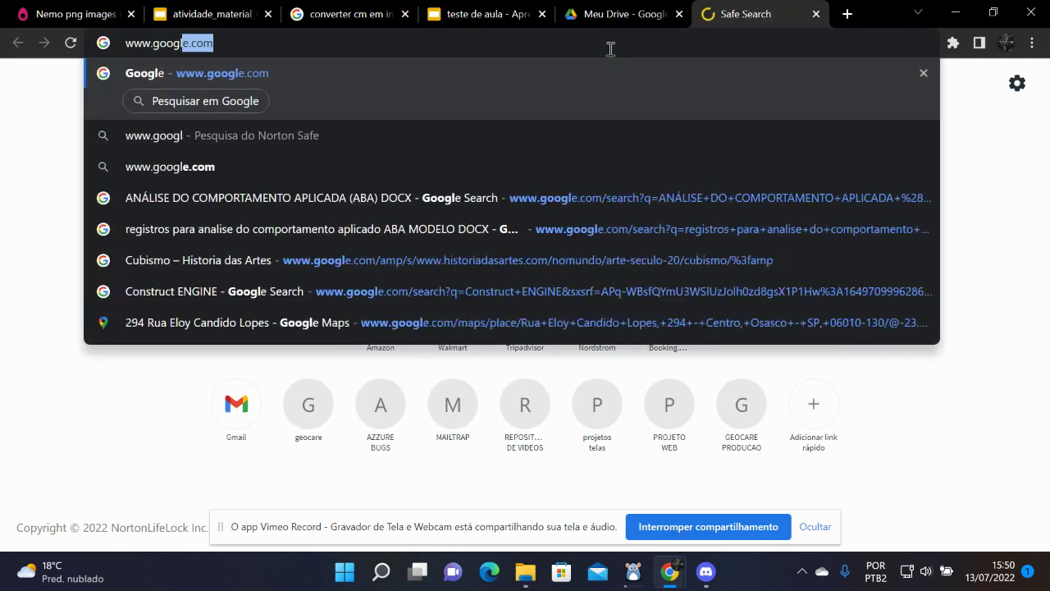
pyautogui.press('Return')
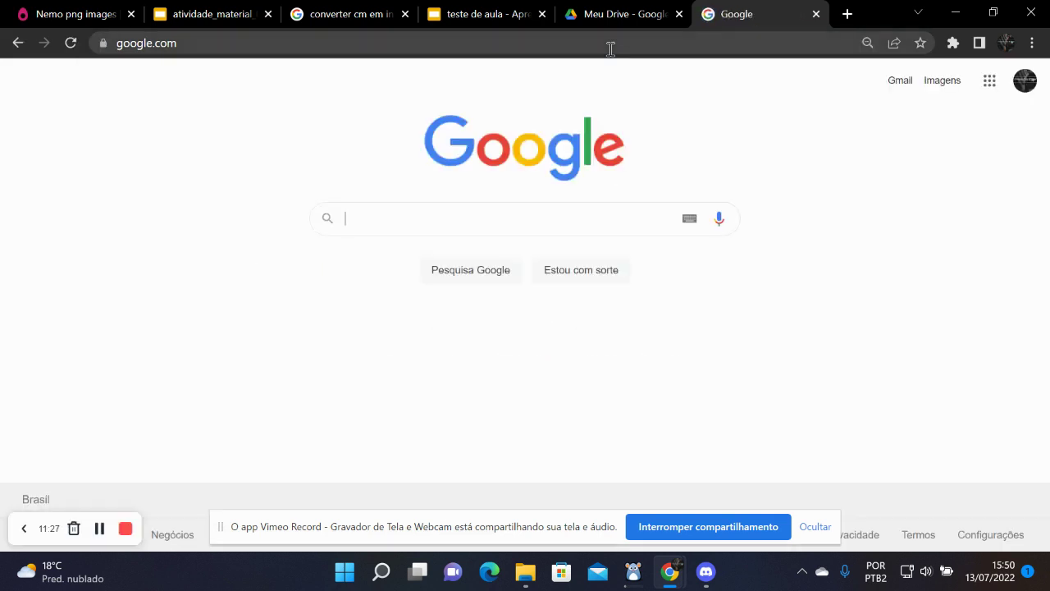
pyautogui.write('tamanho fo papel a')
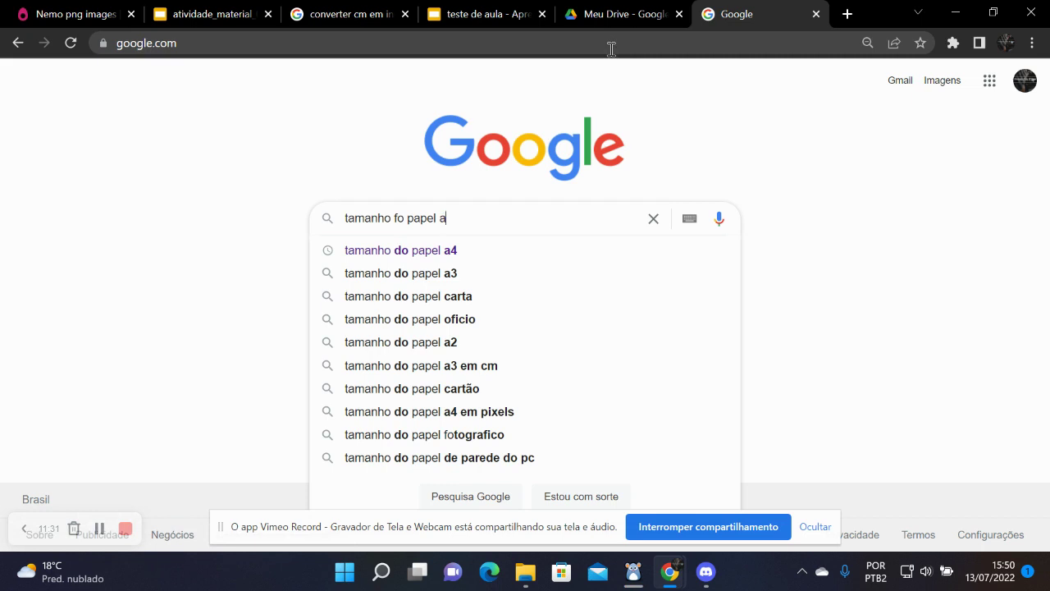
pyautogui.write('4')
pyautogui.press('Return')
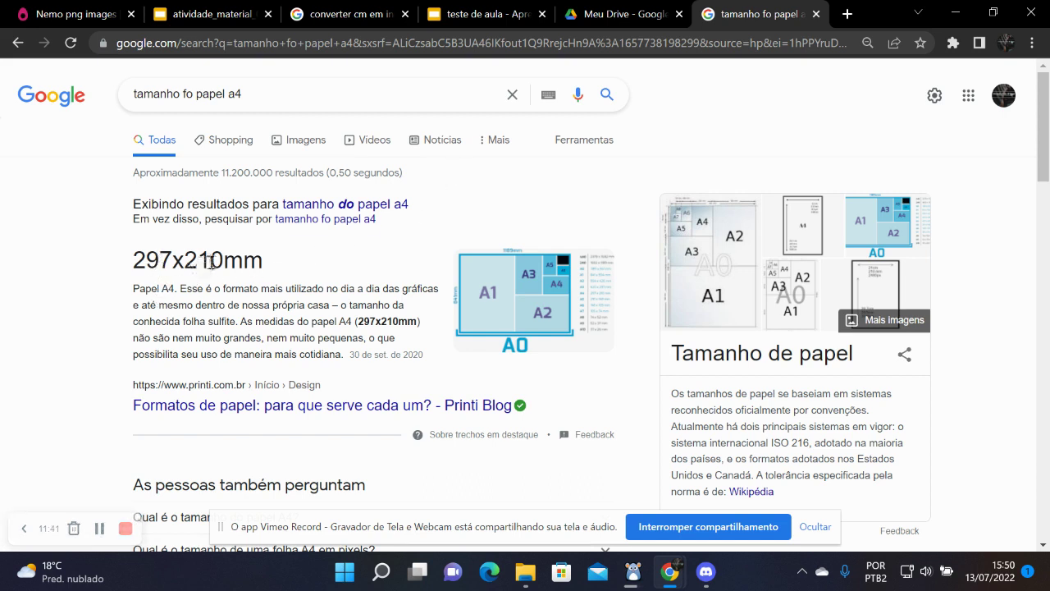
# In the teste de aula presentation, open Configuração da página and choose a Personalizado slide size.
pyautogui.click(206, 17)
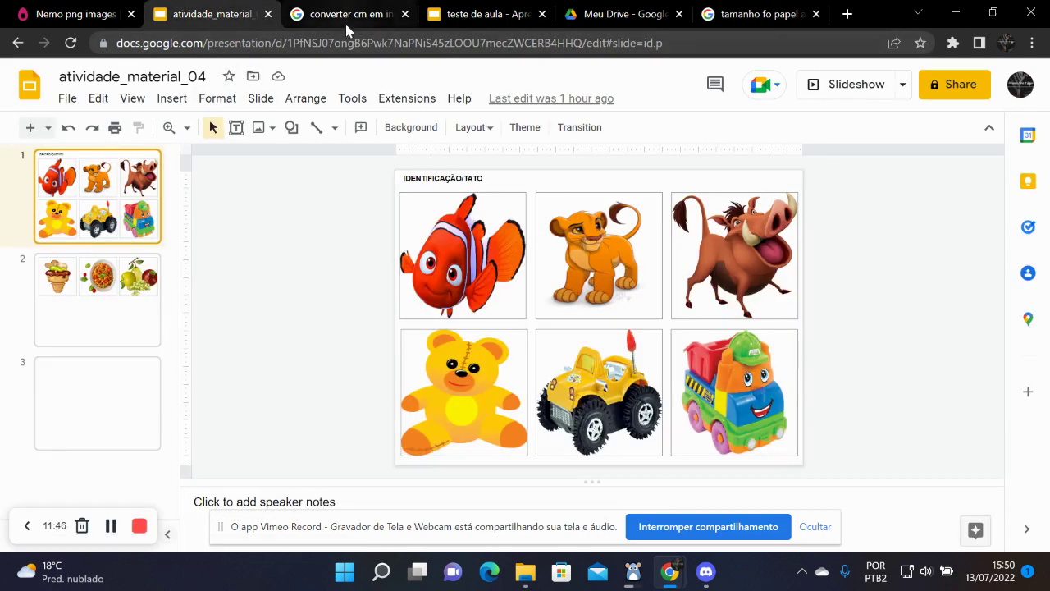
pyautogui.click(507, 17)
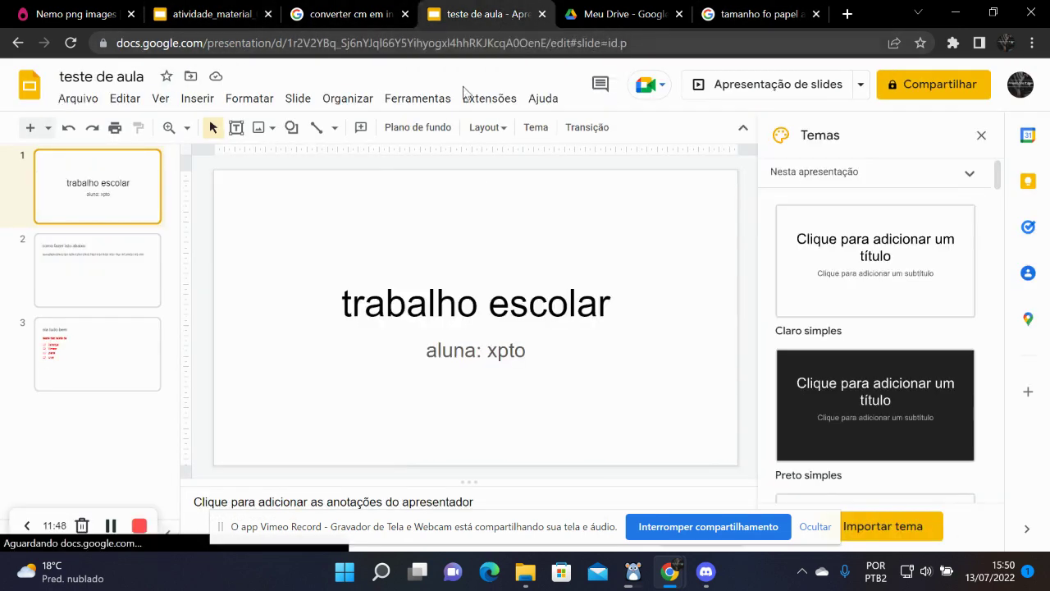
pyautogui.click(244, 234)
pyautogui.click(225, 197)
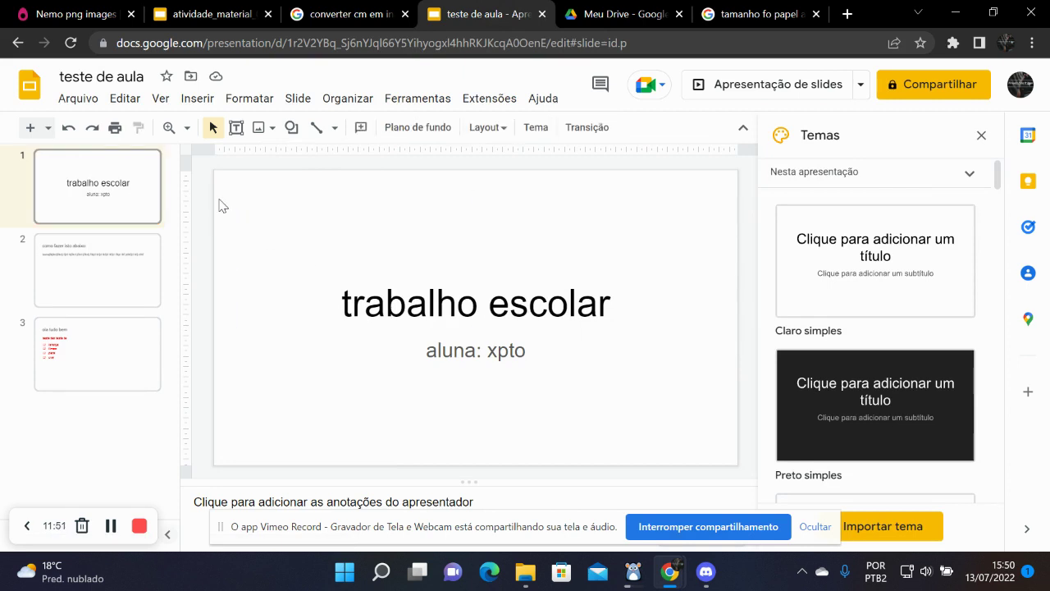
pyautogui.click(77, 98)
pyautogui.scroll(-2, 188, 307)
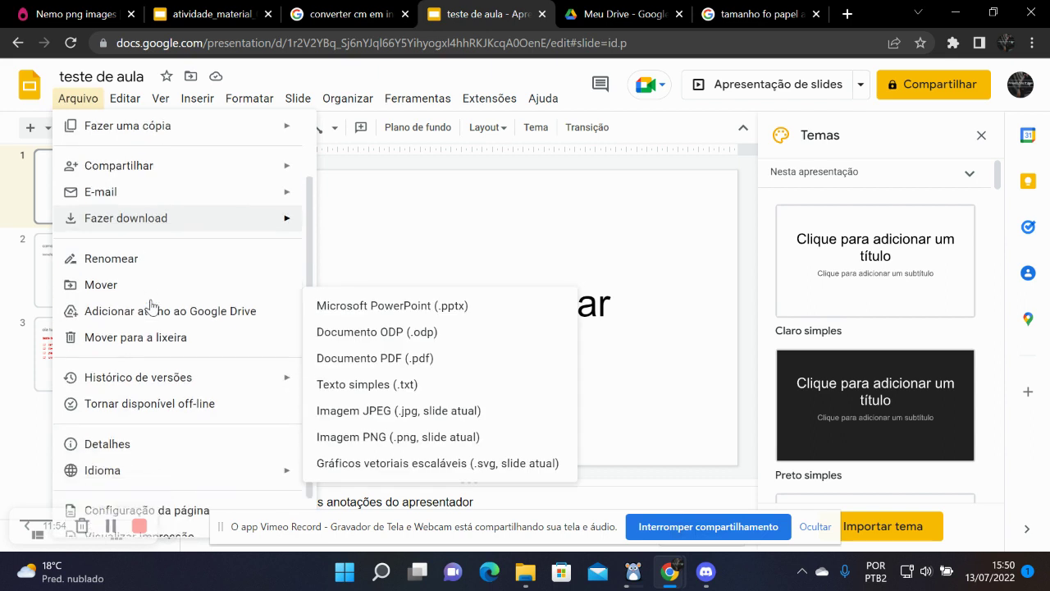
pyautogui.scroll(-1, 152, 324)
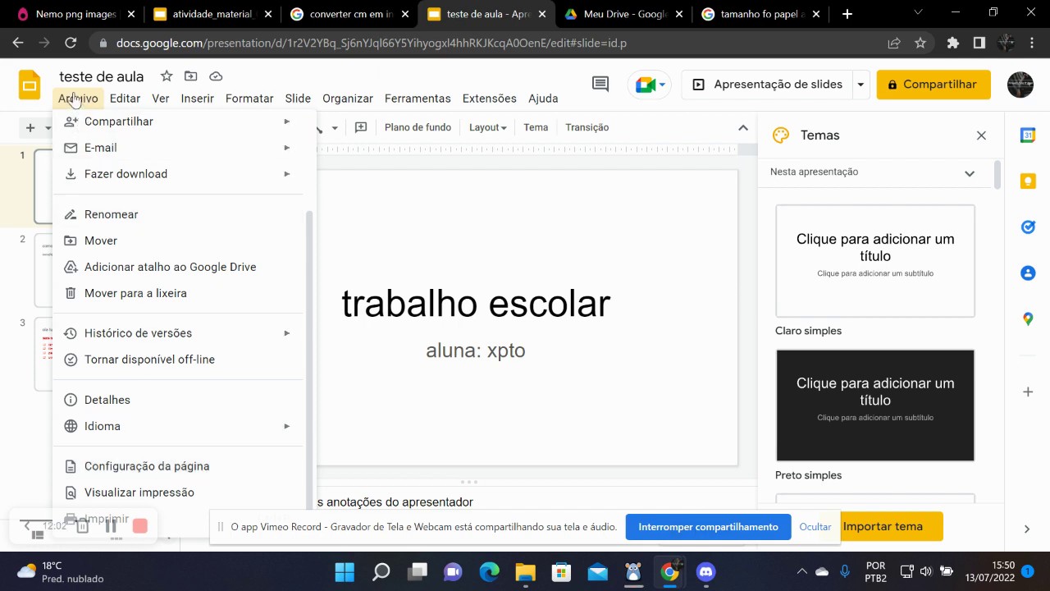
pyautogui.click(144, 470)
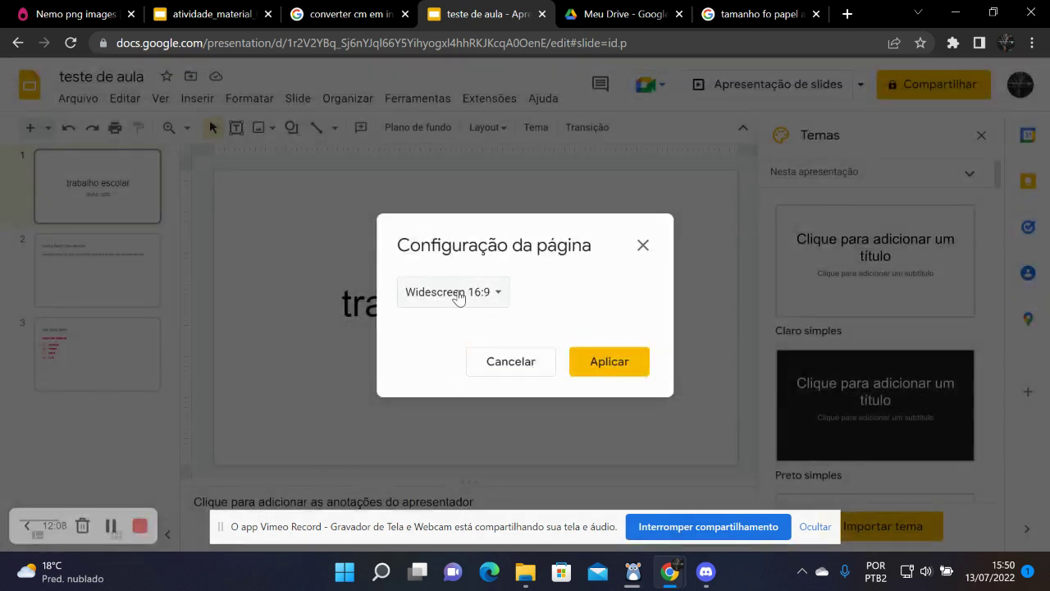
pyautogui.click(498, 293)
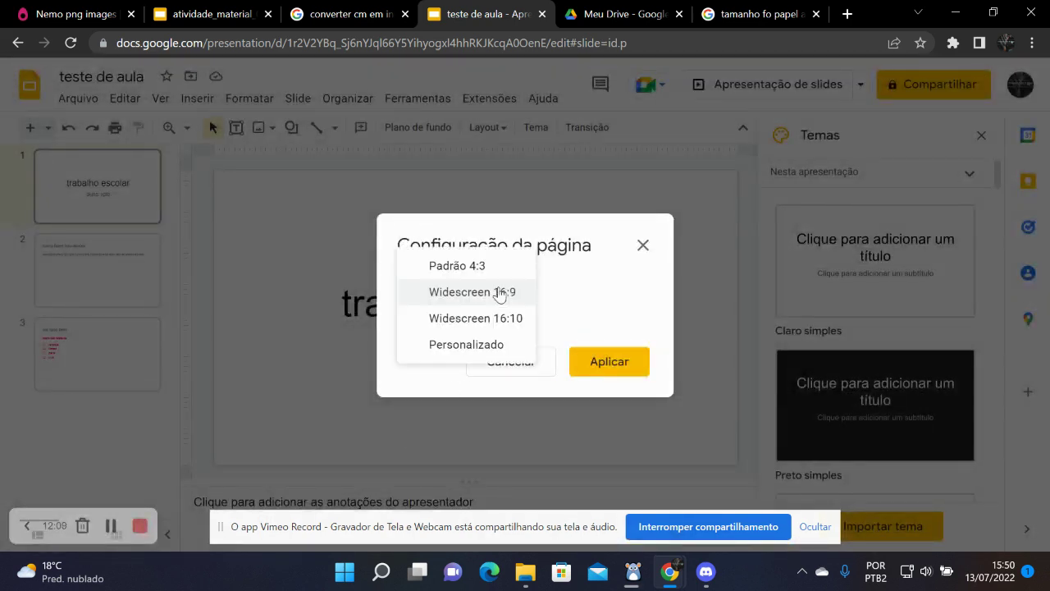
pyautogui.click(495, 346)
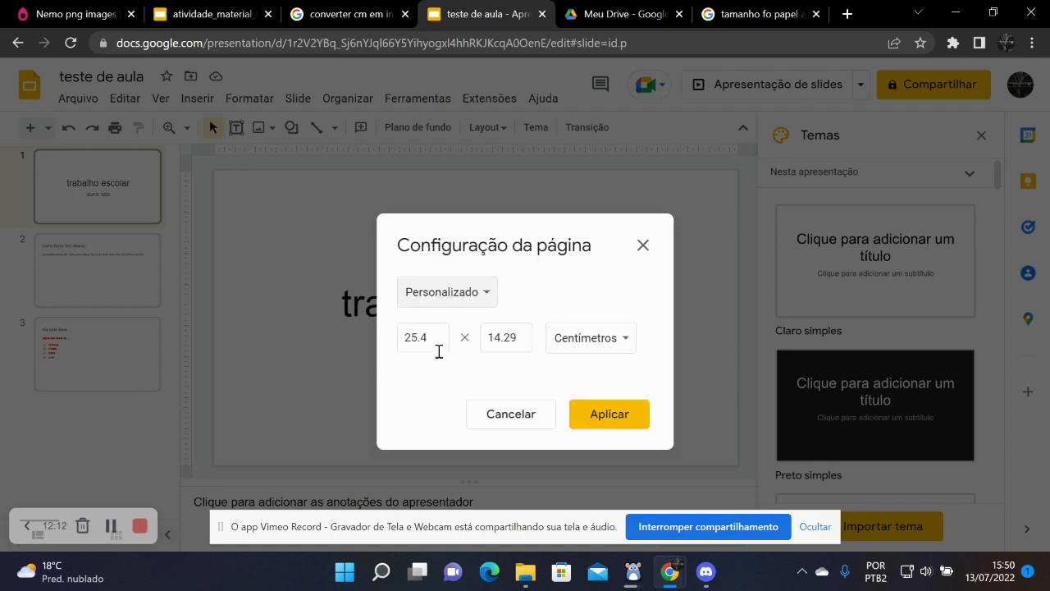
# Enter width 29 and height 21, checking the A4 dimensions in the search results tab.
pyautogui.click(435, 339)
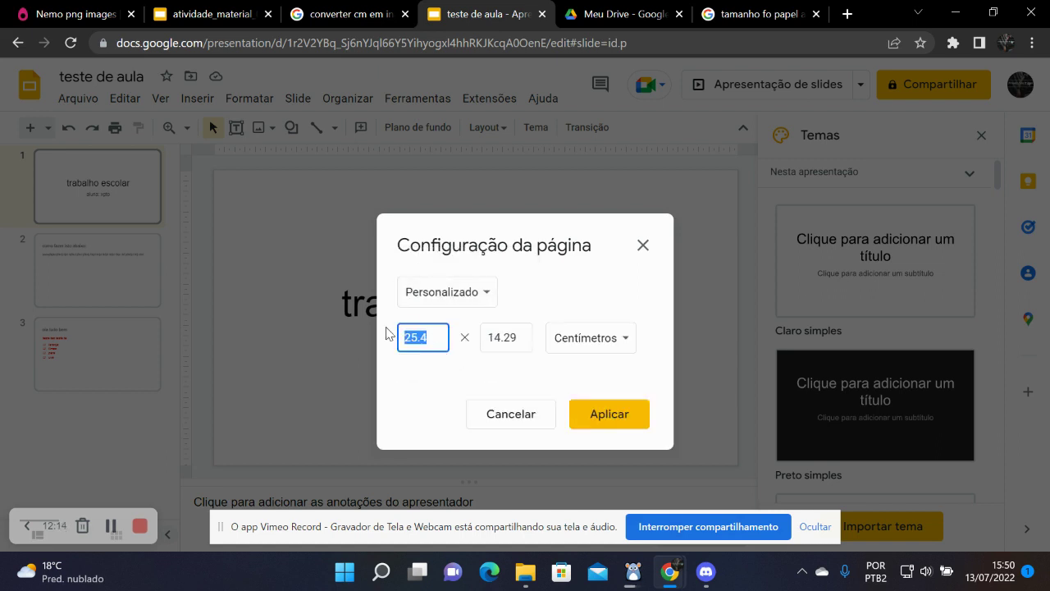
pyautogui.write('29,7')
pyautogui.click(526, 336)
pyautogui.write('21')
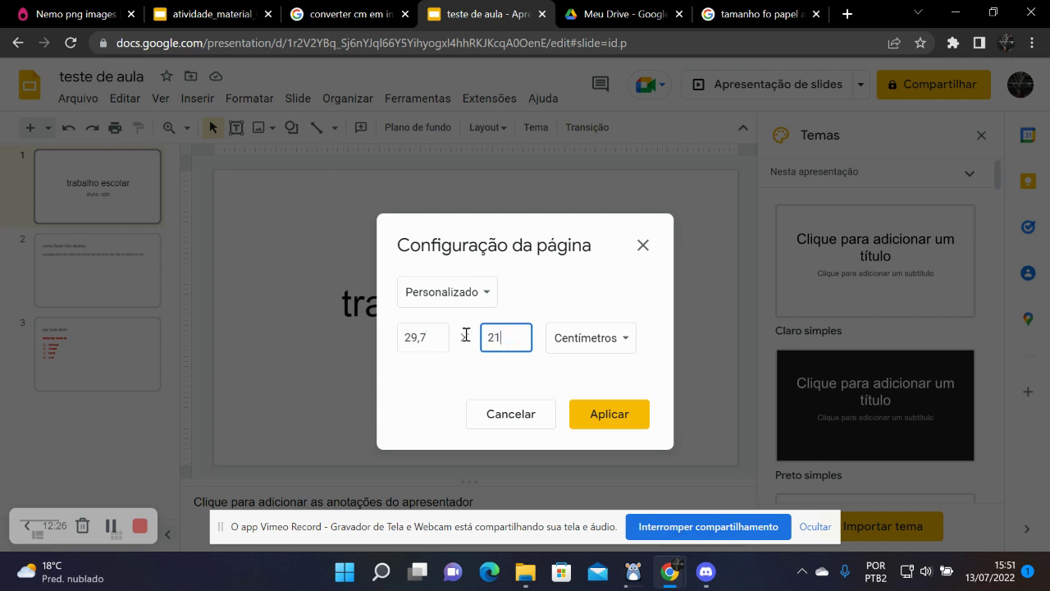
pyautogui.click(766, 14)
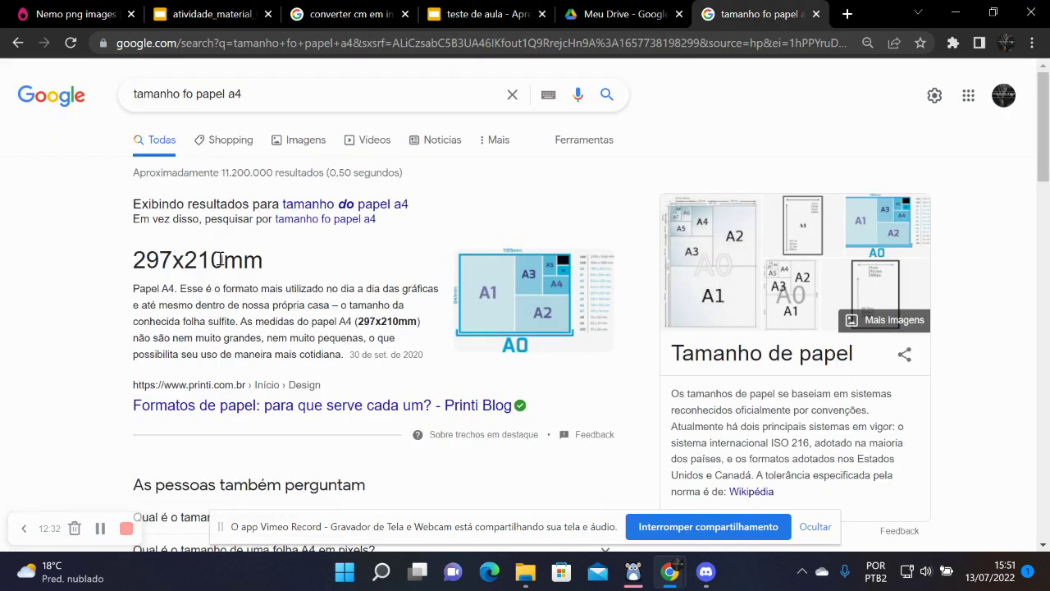
pyautogui.click(472, 15)
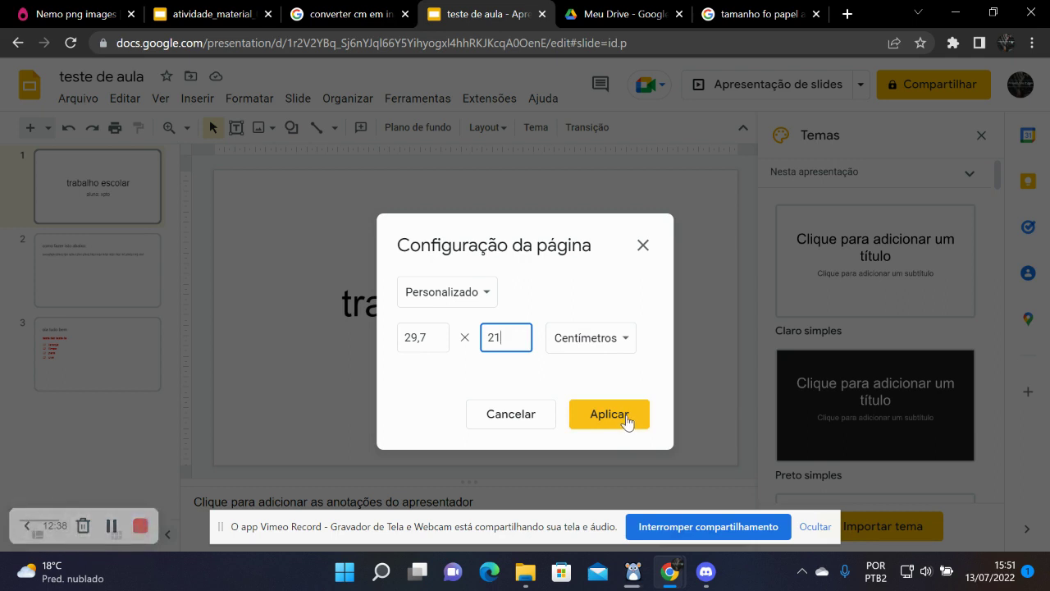
pyautogui.click(750, 19)
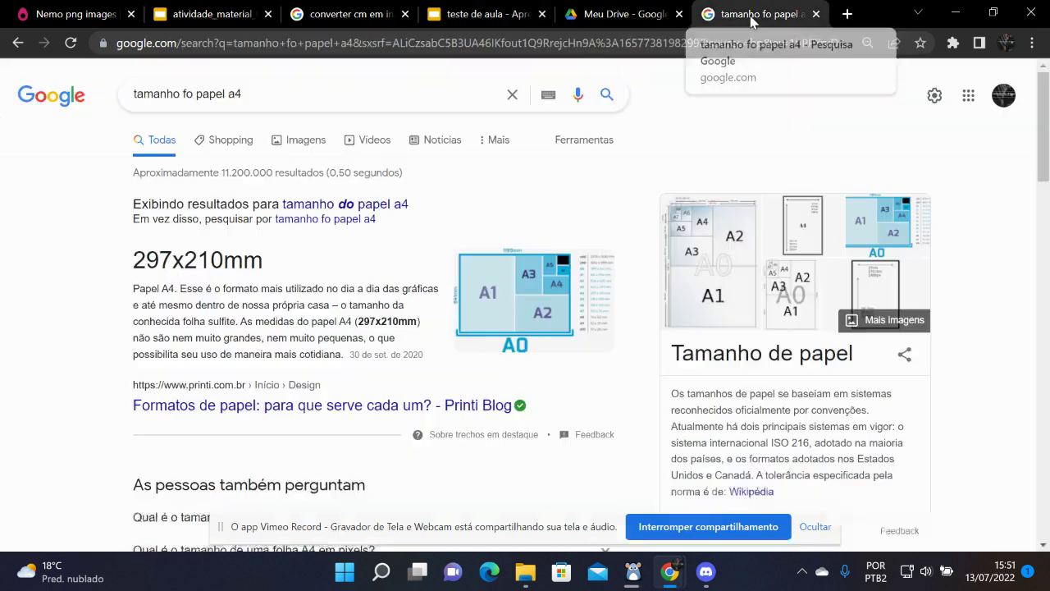
pyautogui.click(462, 19)
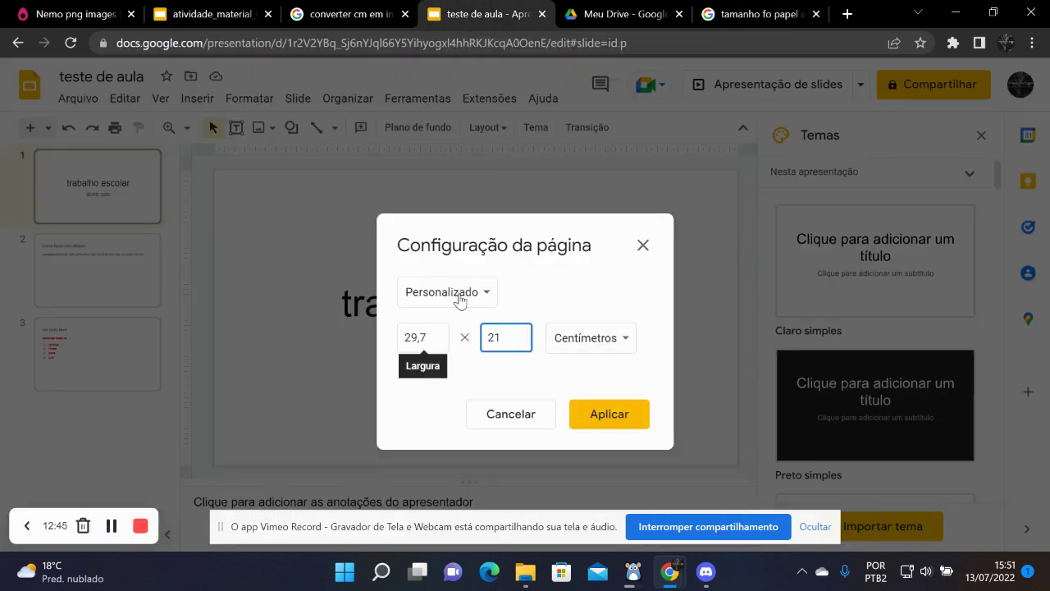
pyautogui.click(736, 22)
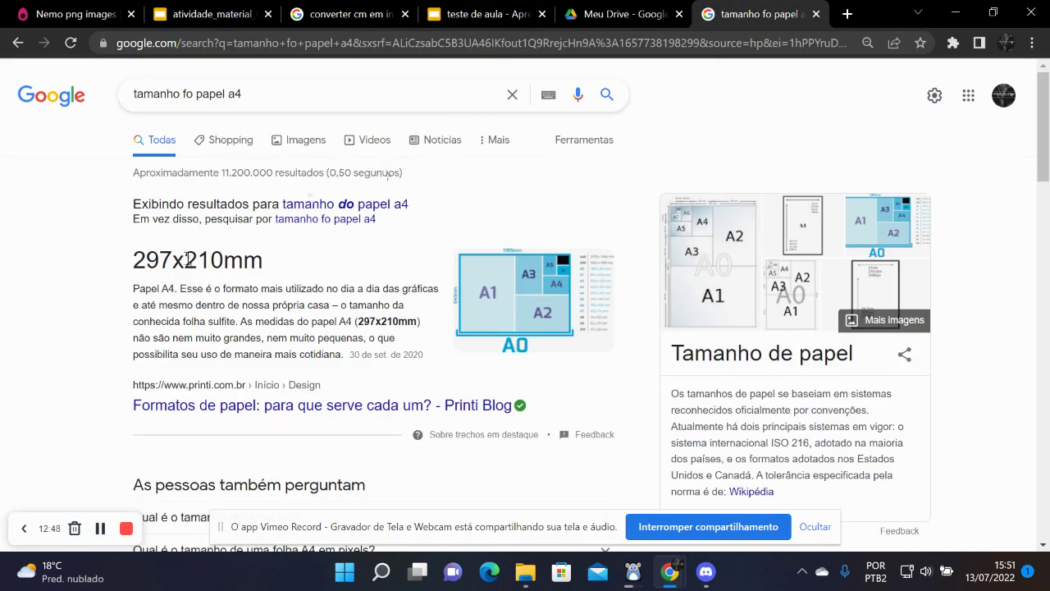
pyautogui.click(483, 17)
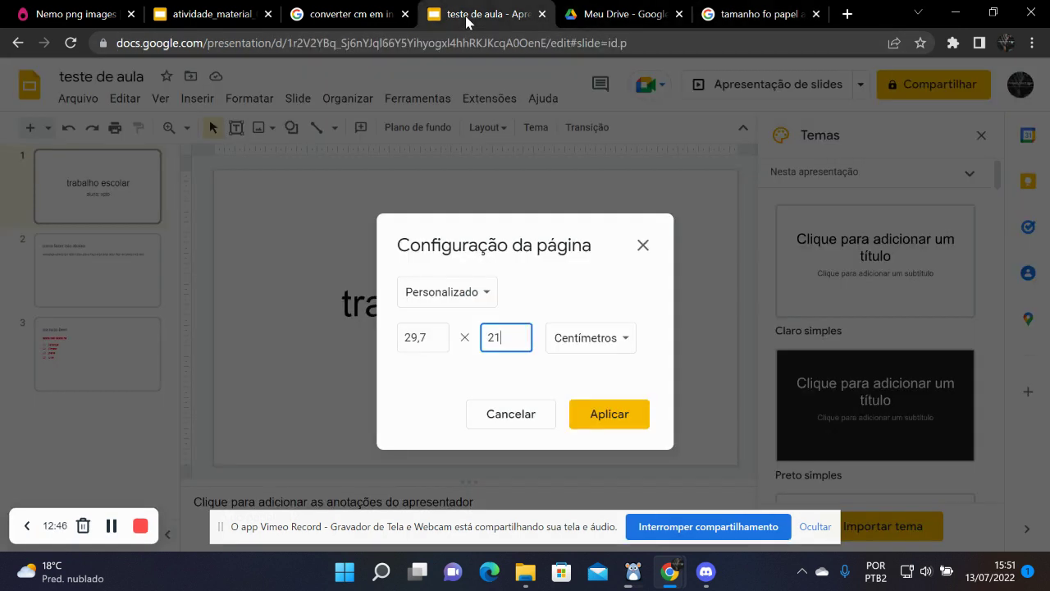
# Correct the custom size to 29,7 × 21 centimetres and apply it.
pyautogui.moveTo(439, 336); pyautogui.dragTo(378, 343)
pyautogui.write('297')
pyautogui.press('Tab')
pyautogui.press('Right')
pyautogui.write('0')
pyautogui.click(623, 347)
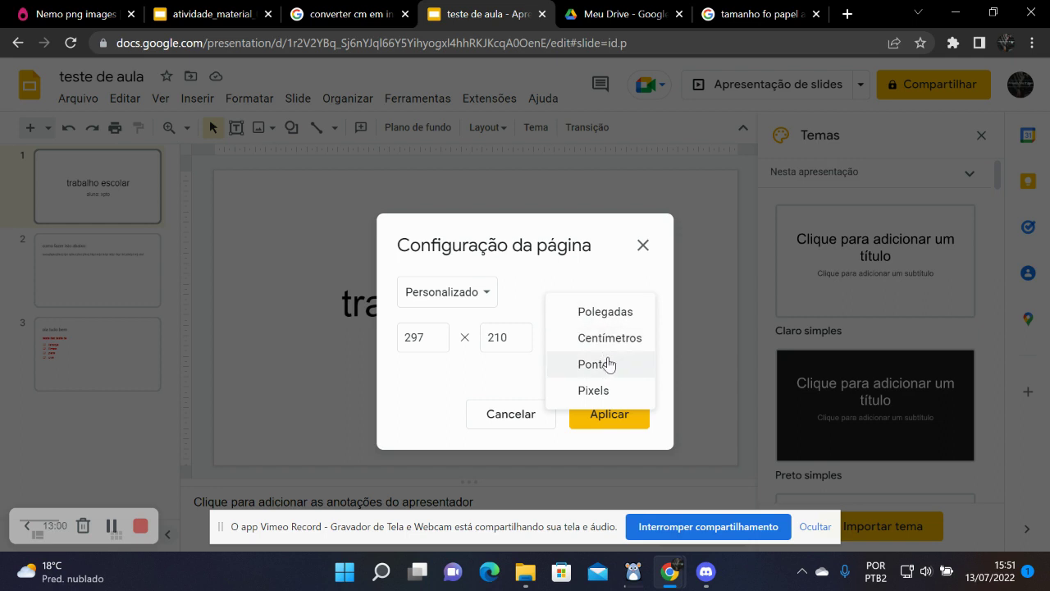
pyautogui.click(604, 338)
pyautogui.click(435, 337)
pyautogui.write('2')
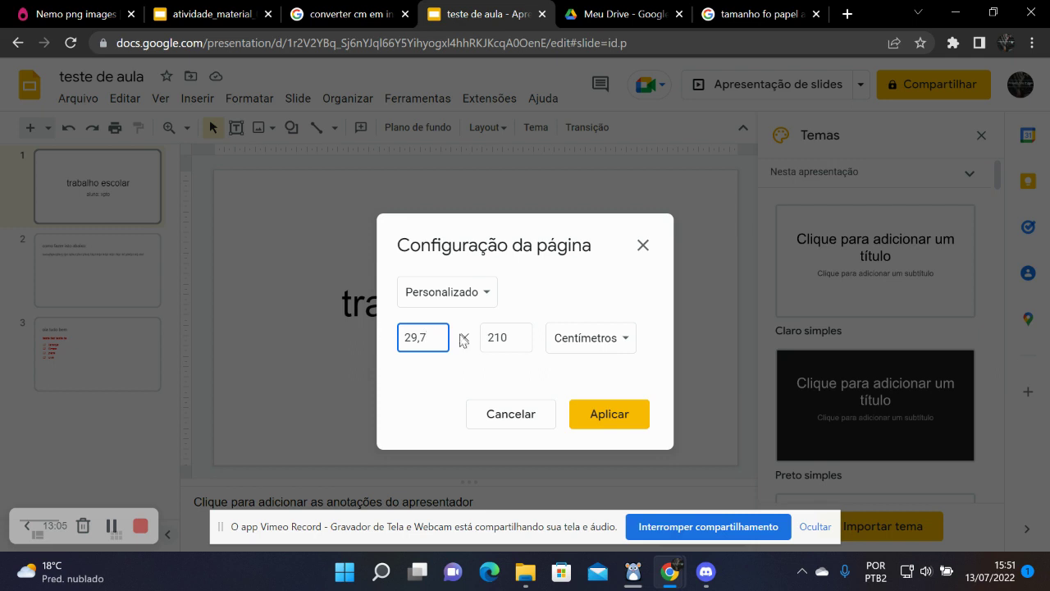
pyautogui.click(508, 339)
pyautogui.write('21')
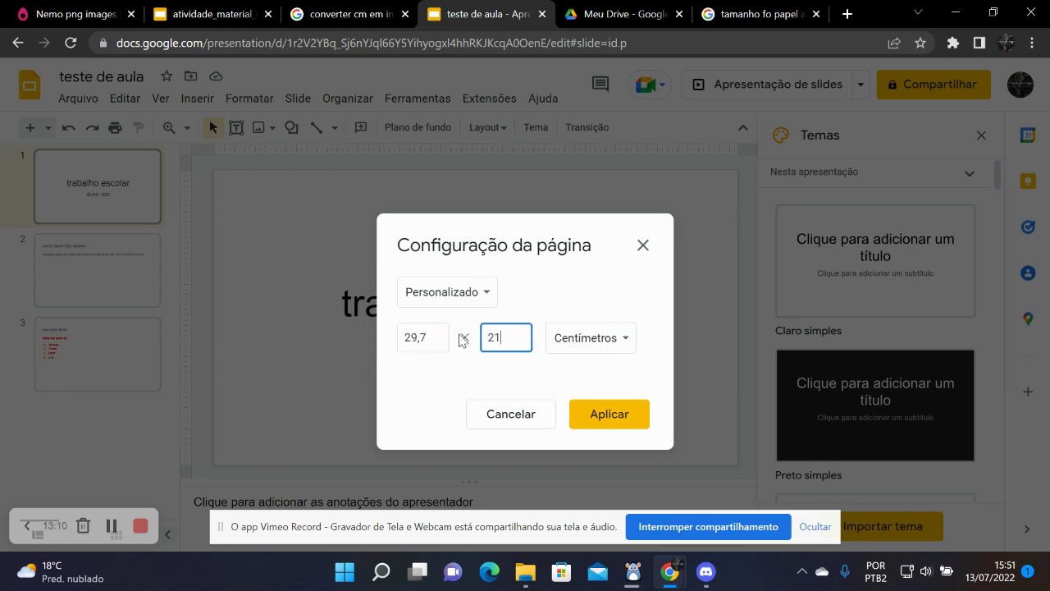
pyautogui.click(610, 415)
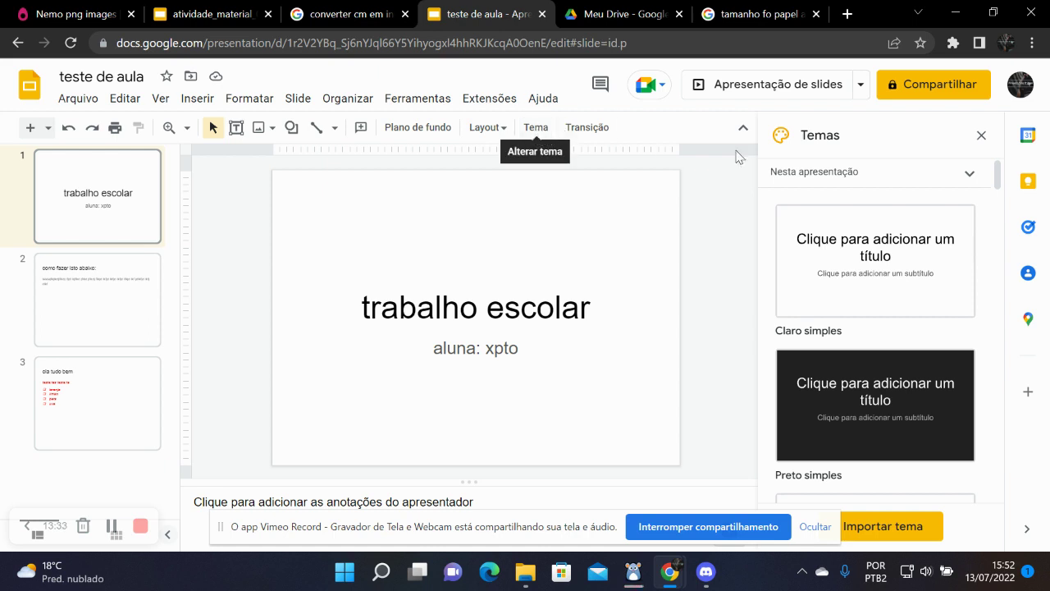
# Close the Temas panel and magnify the slide with zoom mode, then fit it to the window.
pyautogui.click(981, 136)
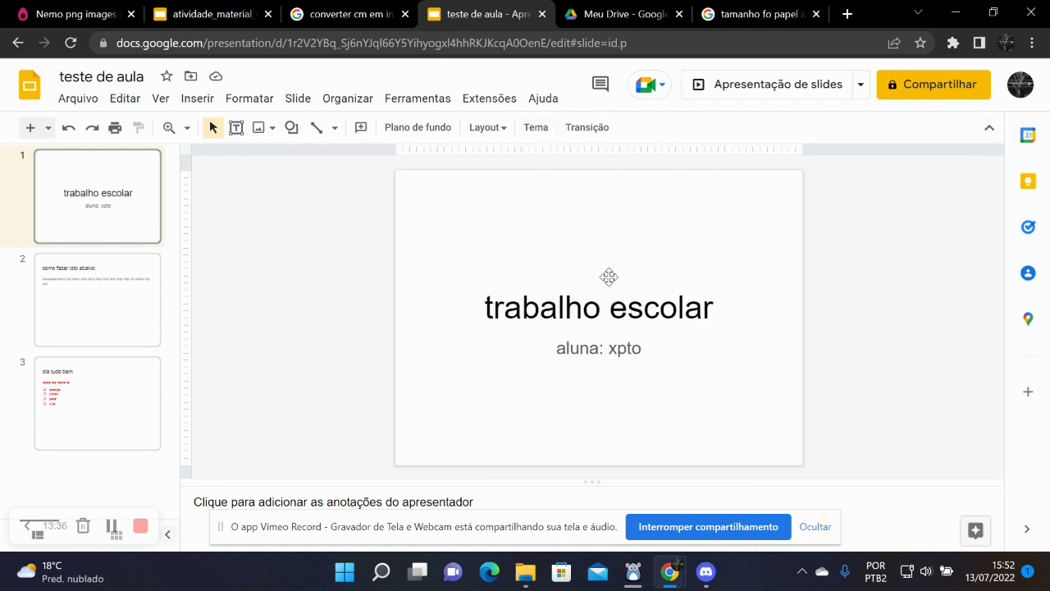
pyautogui.click(168, 130)
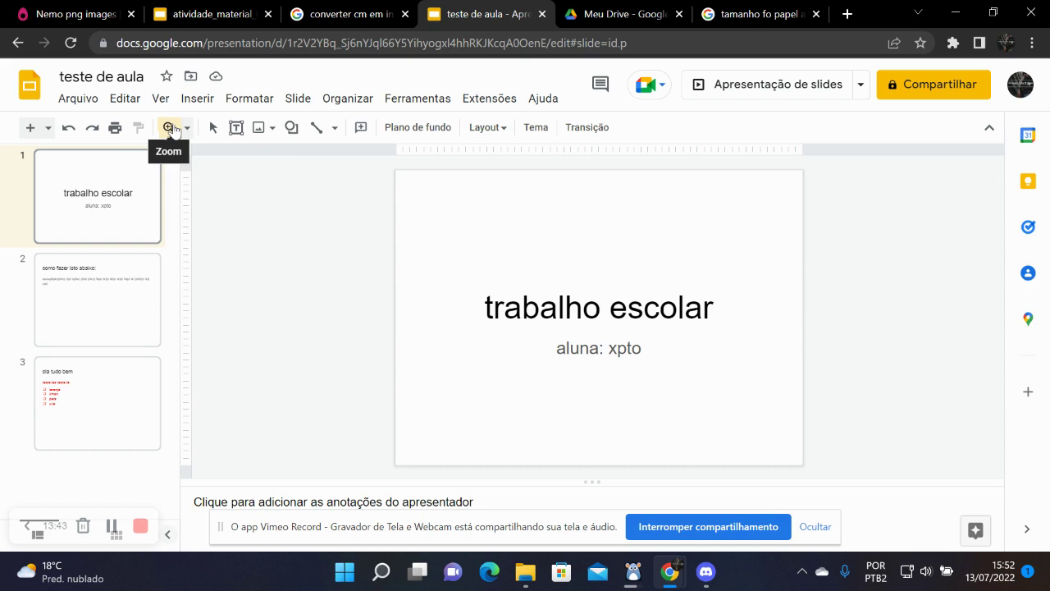
pyautogui.click(607, 293)
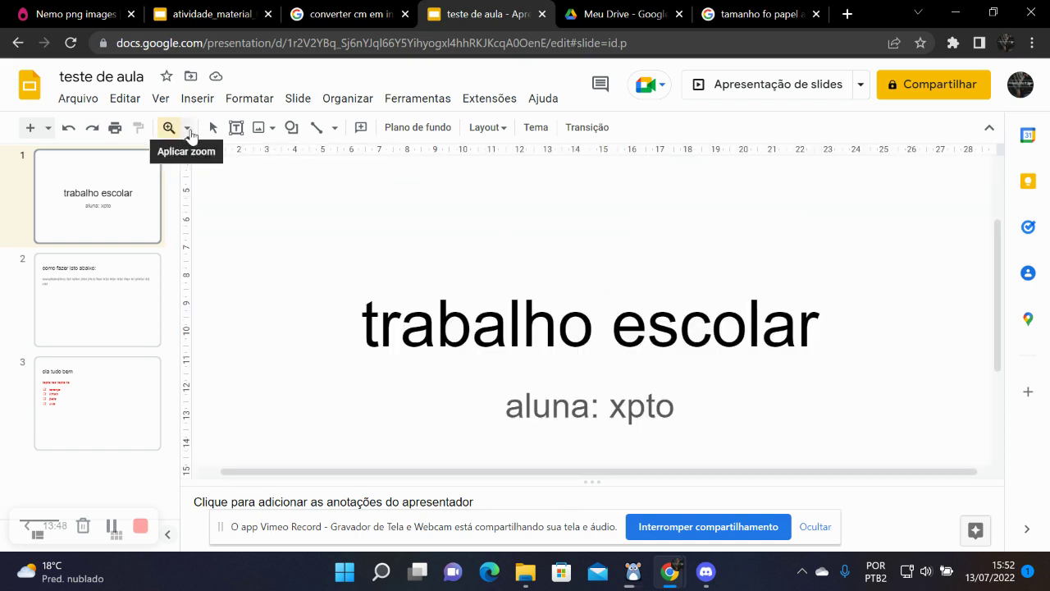
pyautogui.click(187, 128)
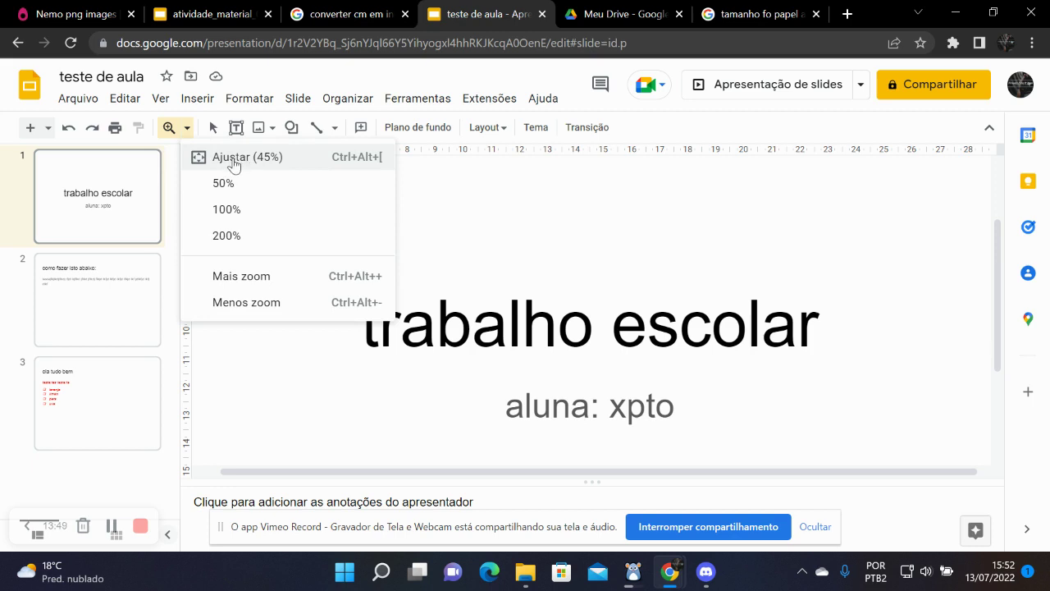
pyautogui.click(234, 164)
# Try the 50% and 100% zoom levels, then settle on Ajustar to fit the whole slide.
pyautogui.click(187, 128)
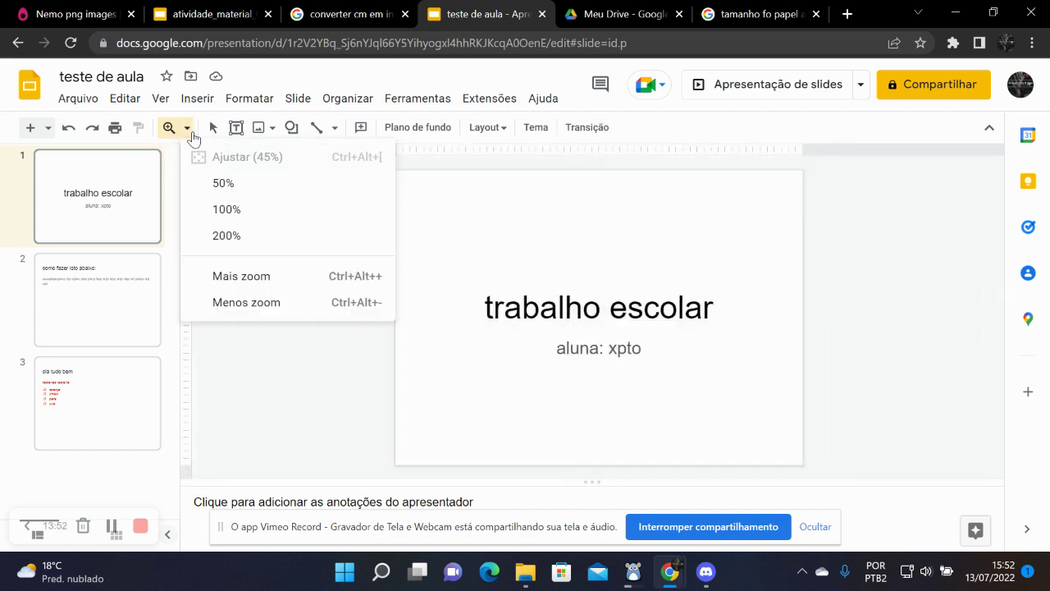
pyautogui.click(232, 185)
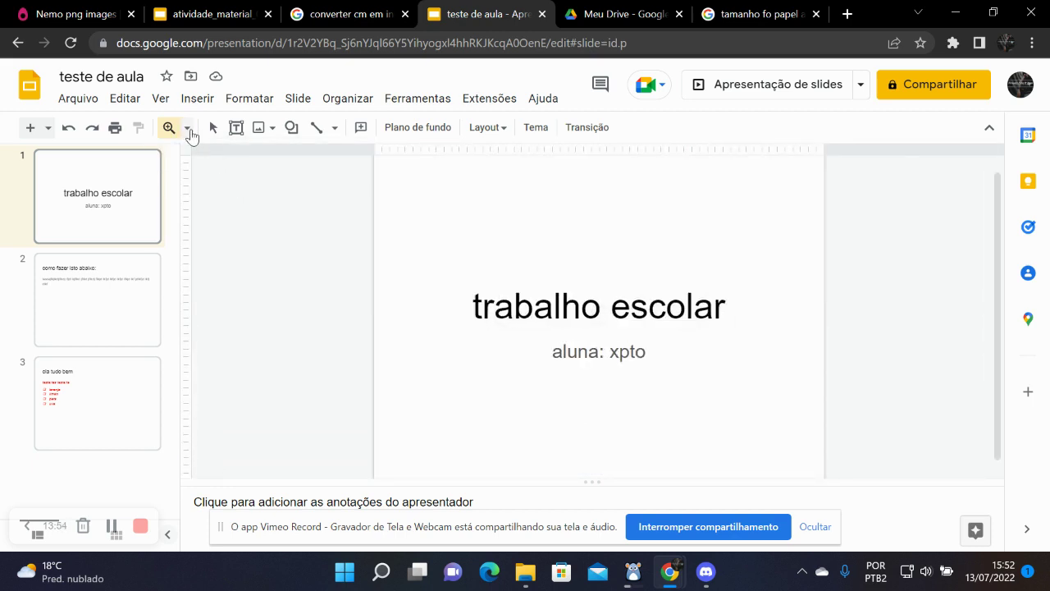
pyautogui.click(189, 130)
pyautogui.click(226, 206)
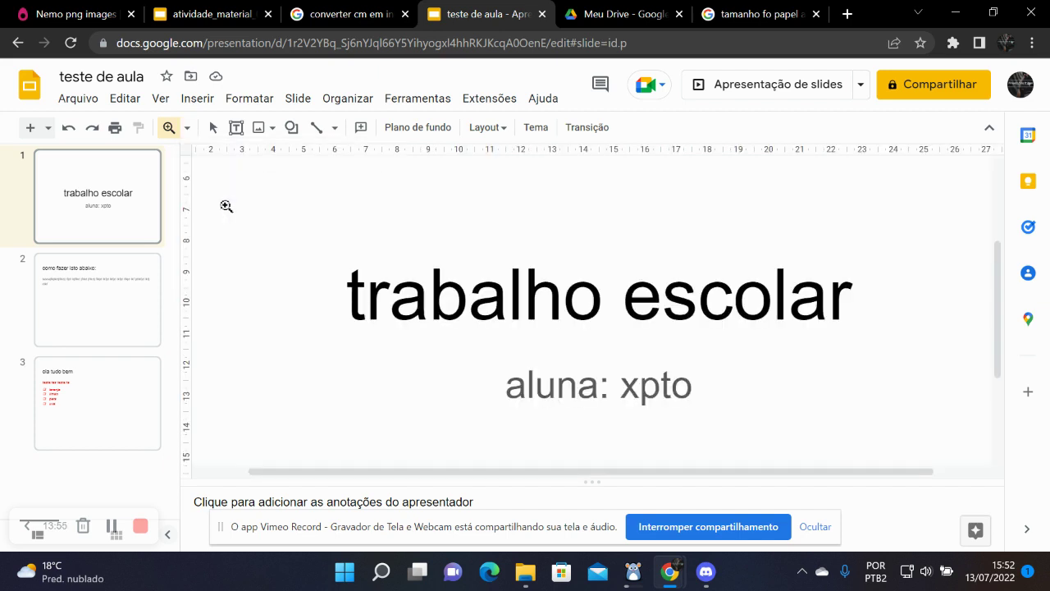
pyautogui.click(187, 128)
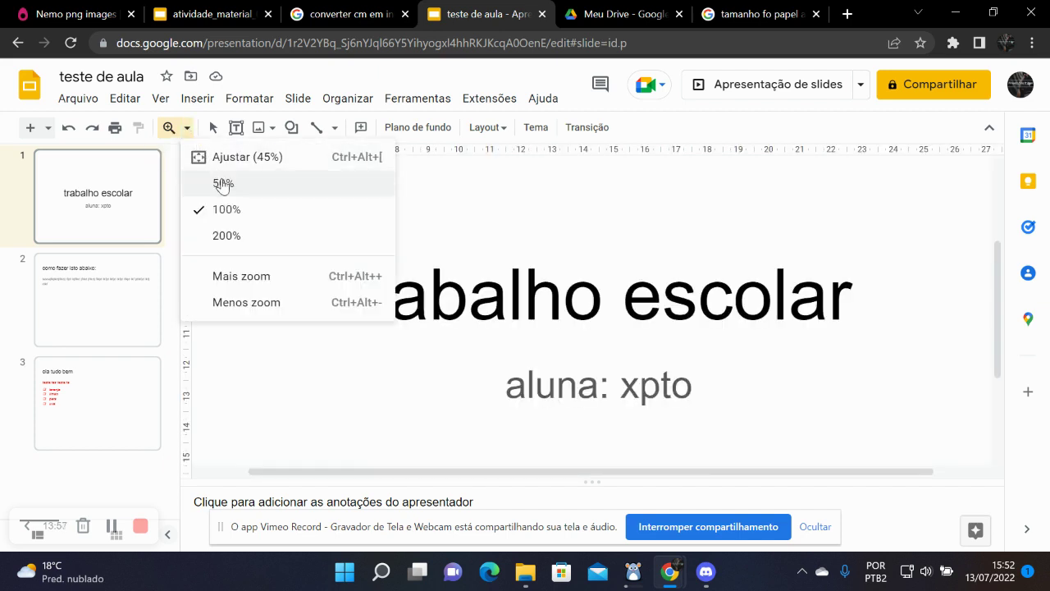
pyautogui.click(223, 179)
pyautogui.click(169, 129)
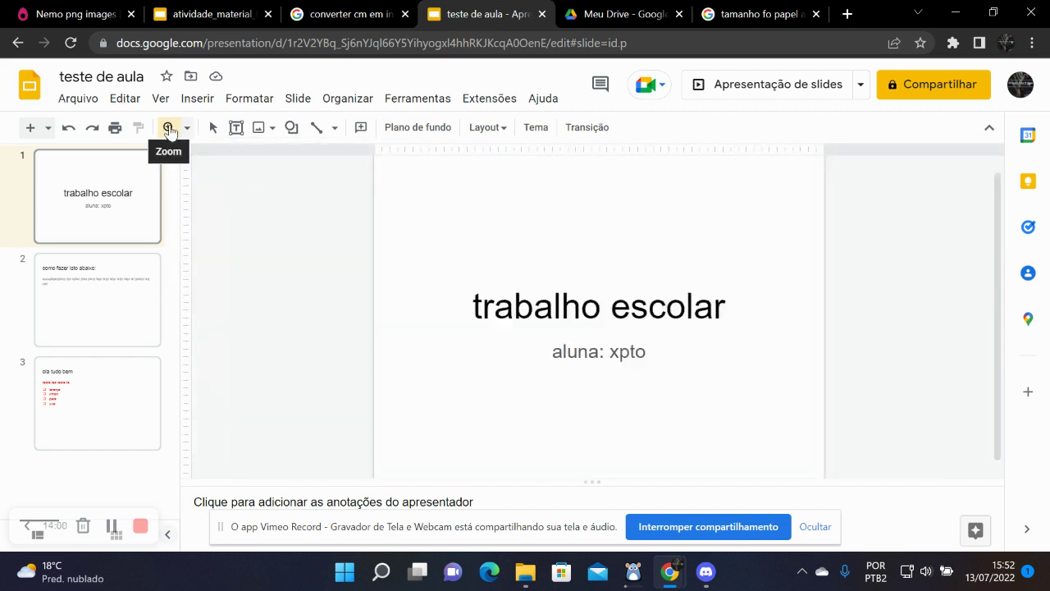
pyautogui.click(188, 128)
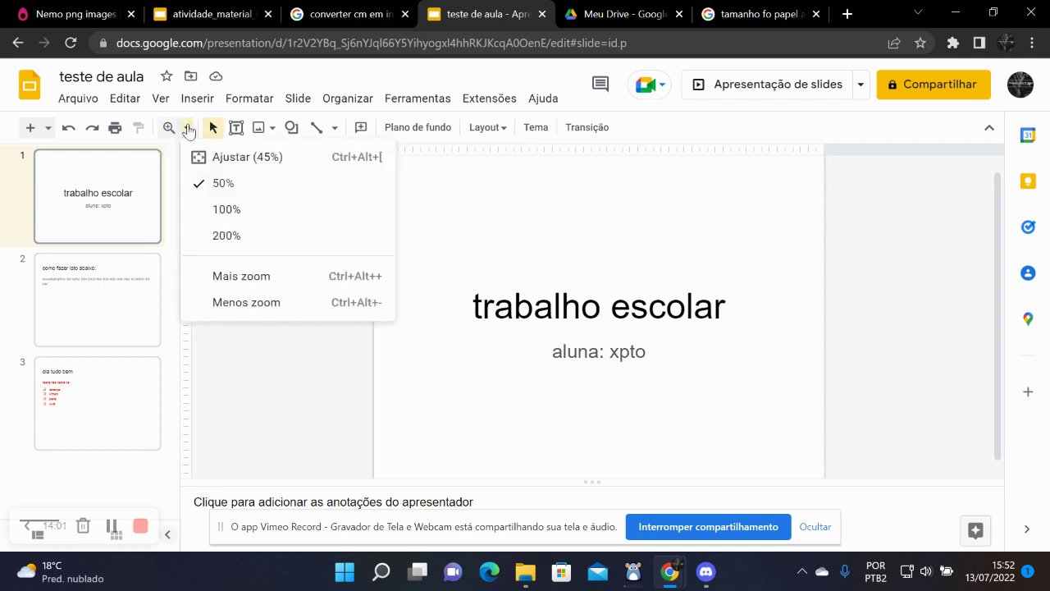
pyautogui.click(232, 161)
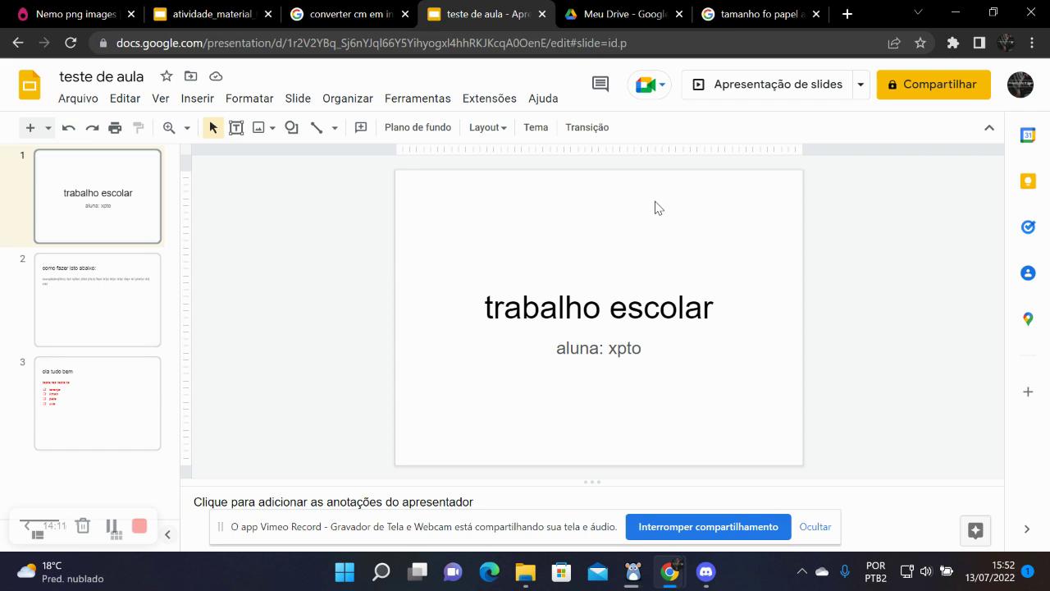
pyautogui.click(292, 129)
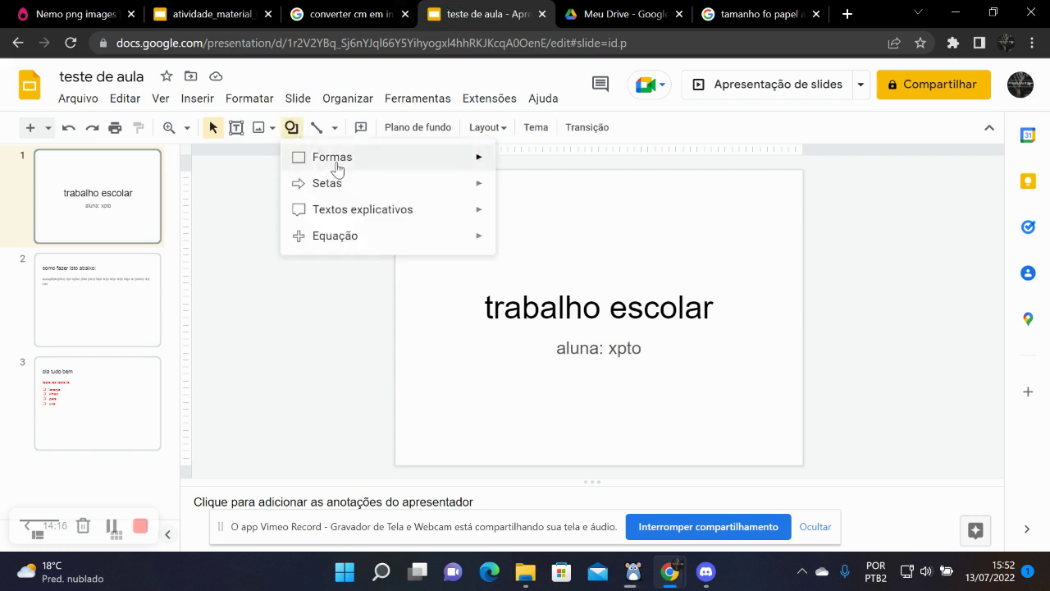
# Draw a smiley face shape and move it to the slide's upper right.
pyautogui.moveTo(337, 168)
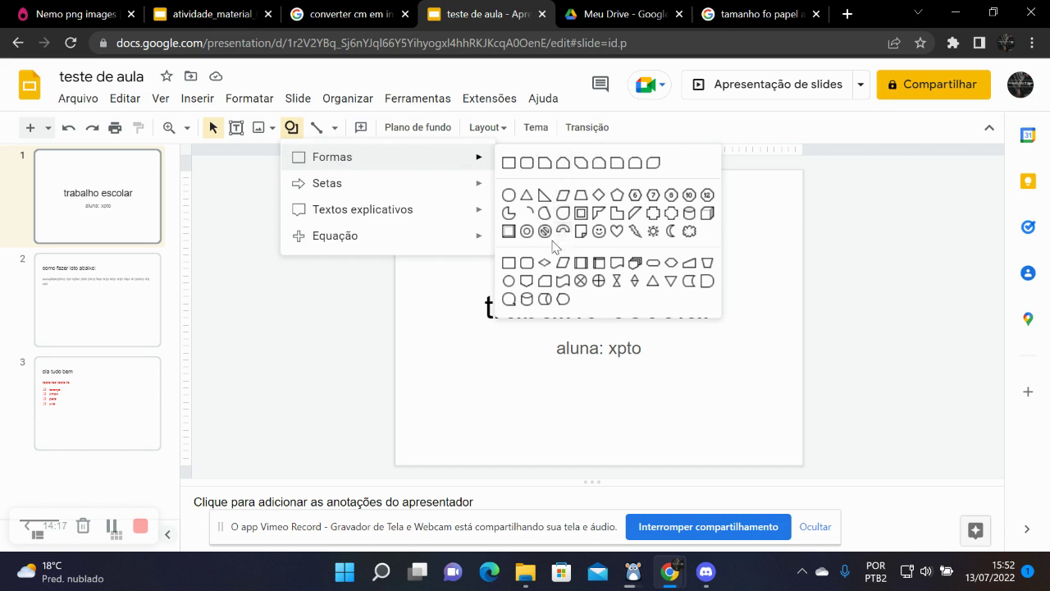
pyautogui.click(600, 233)
pyautogui.moveTo(481, 198); pyautogui.dragTo(572, 291)
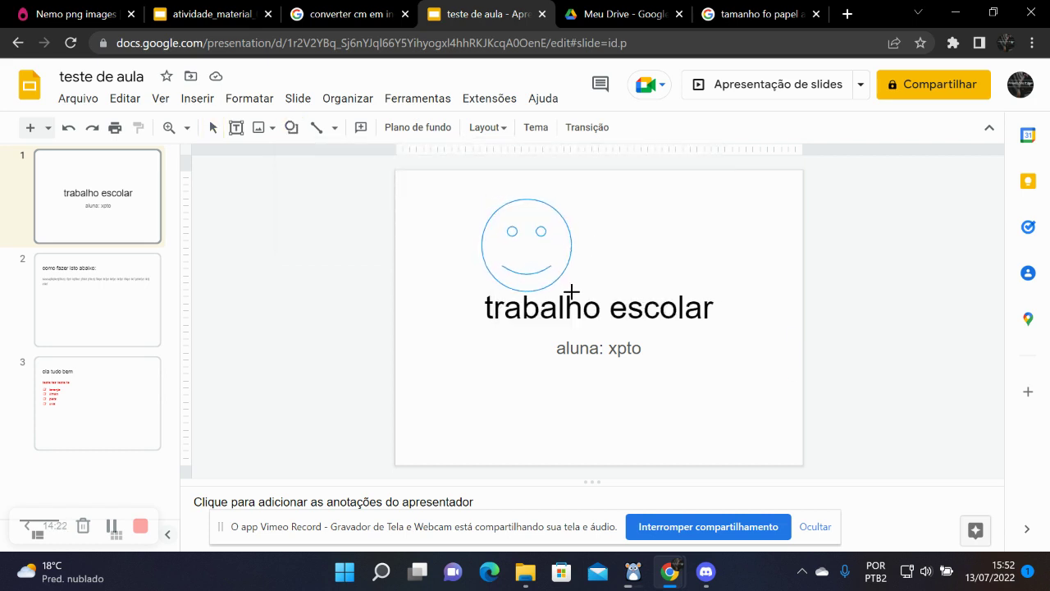
pyautogui.moveTo(530, 240); pyautogui.dragTo(726, 224)
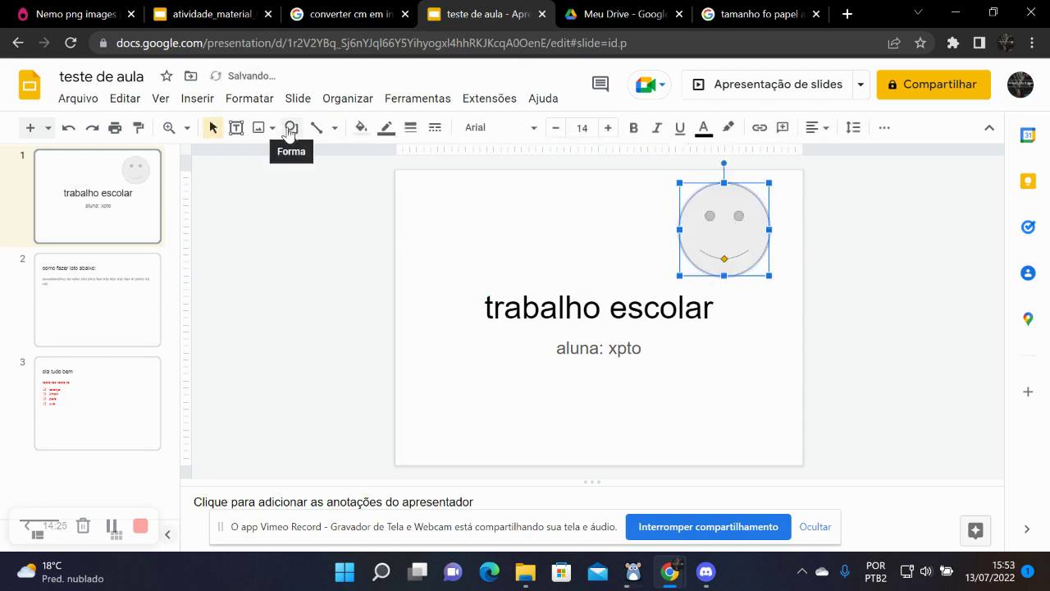
# Draw two trial straight lines near the top left and an arrow below the subtitle.
pyautogui.click(315, 129)
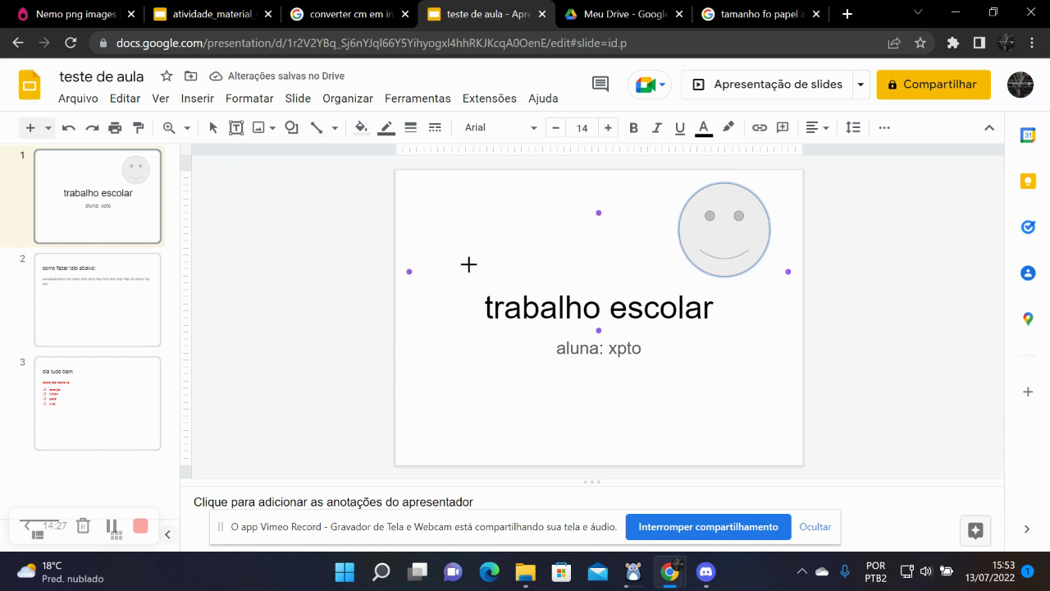
pyautogui.moveTo(453, 261); pyautogui.dragTo(599, 231)
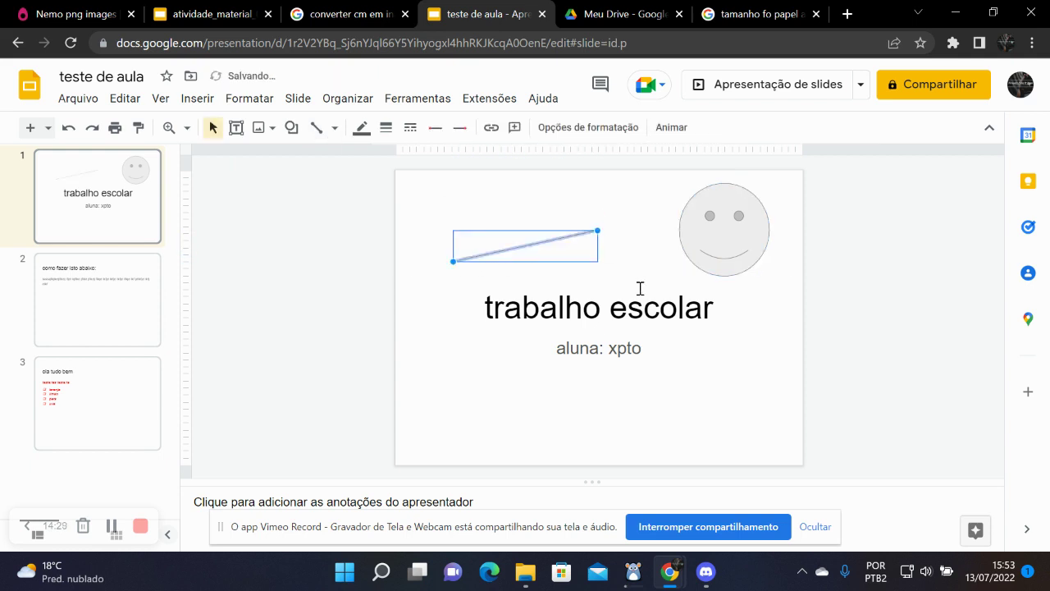
pyautogui.click(432, 343)
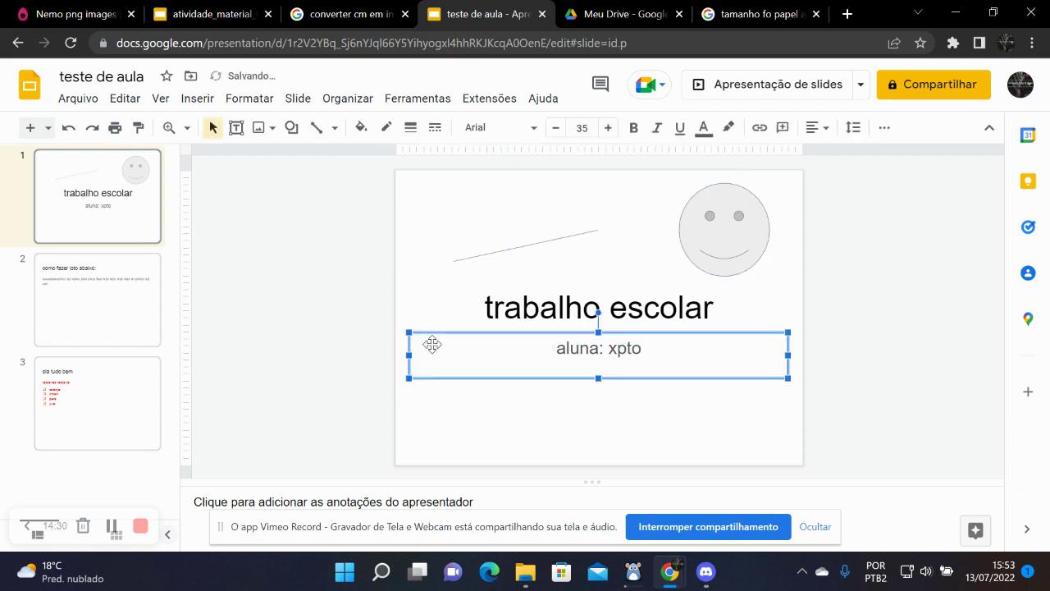
pyautogui.click(316, 128)
pyautogui.moveTo(410, 190); pyautogui.dragTo(490, 227)
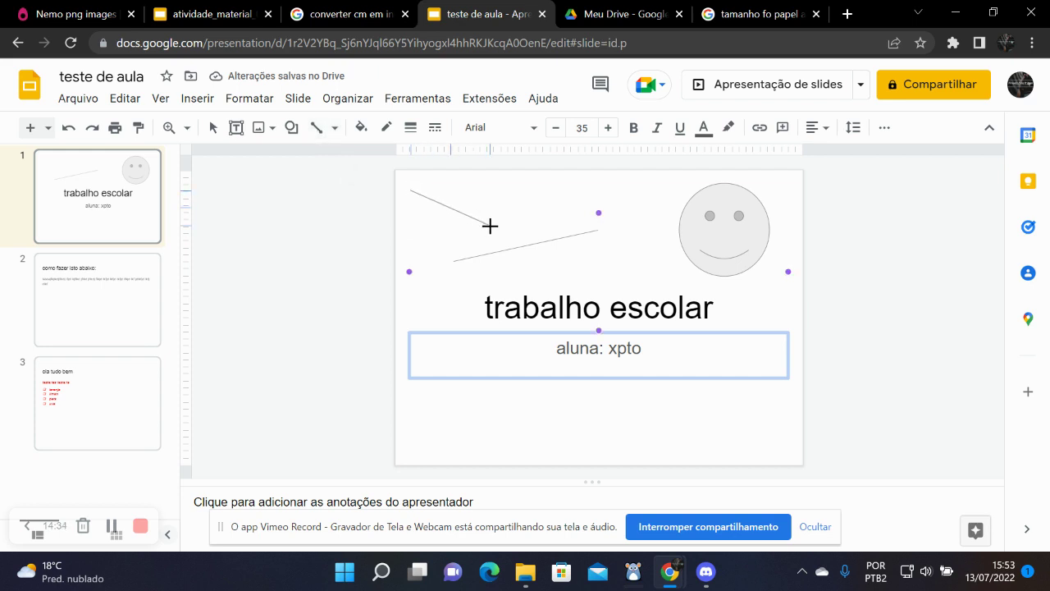
pyautogui.click(334, 128)
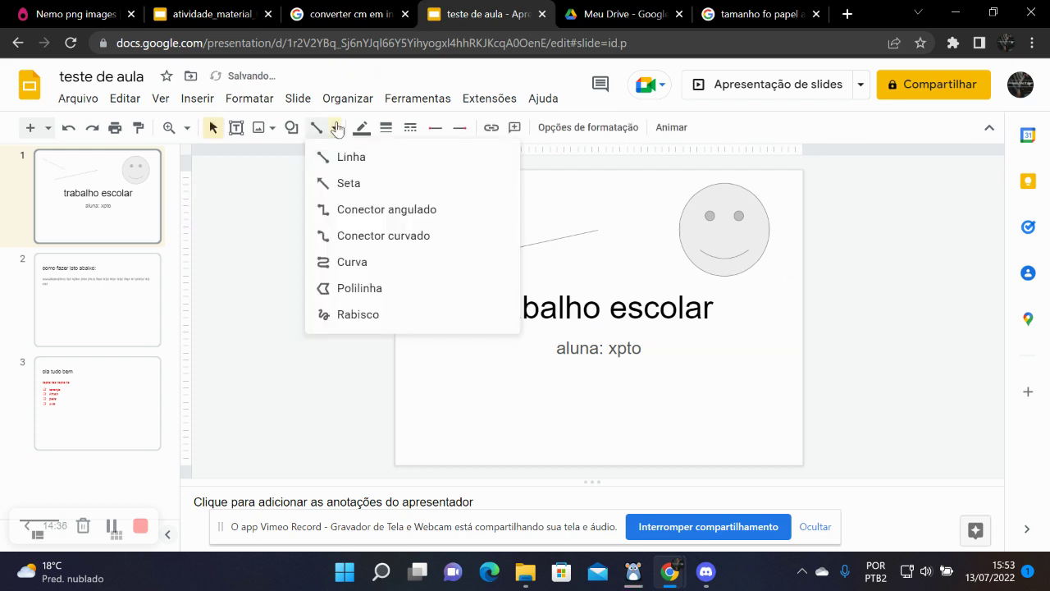
pyautogui.click(348, 183)
pyautogui.moveTo(661, 431); pyautogui.dragTo(548, 372)
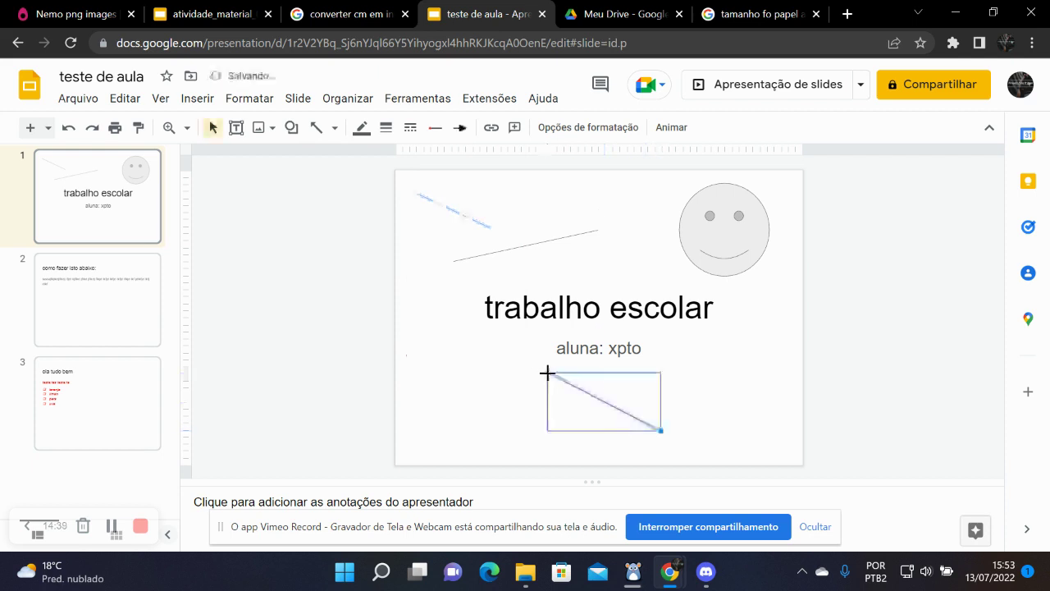
pyautogui.click(754, 375)
pyautogui.click(762, 424)
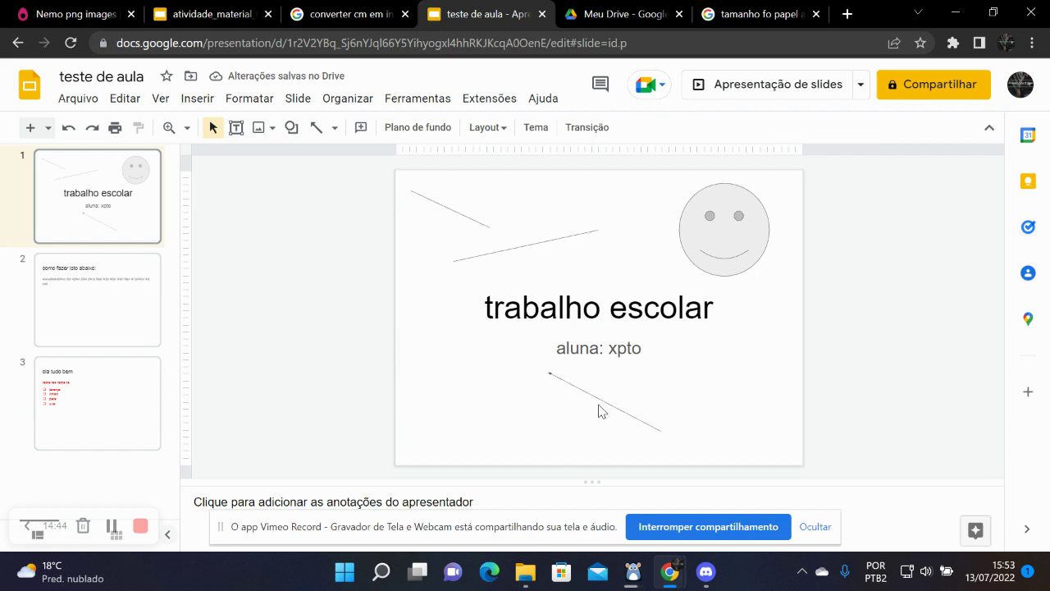
# Undo four times to remove the arrow, both lines and the smiley face.
pyautogui.hotkey('ctrl', 'z')
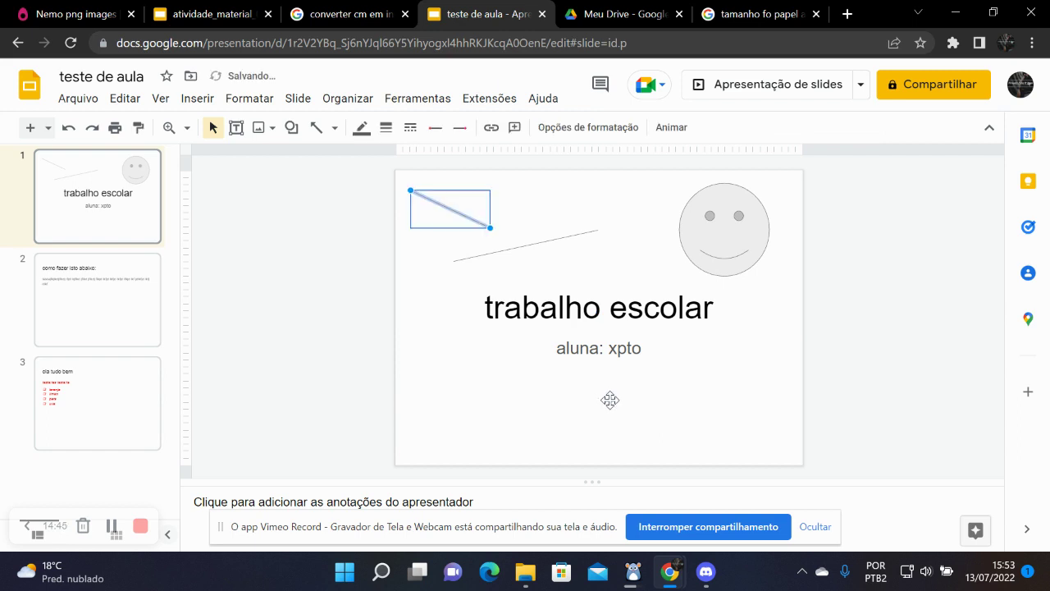
pyautogui.hotkey('ctrl', 'z')
pyautogui.hotkey('ctrl', 'z')
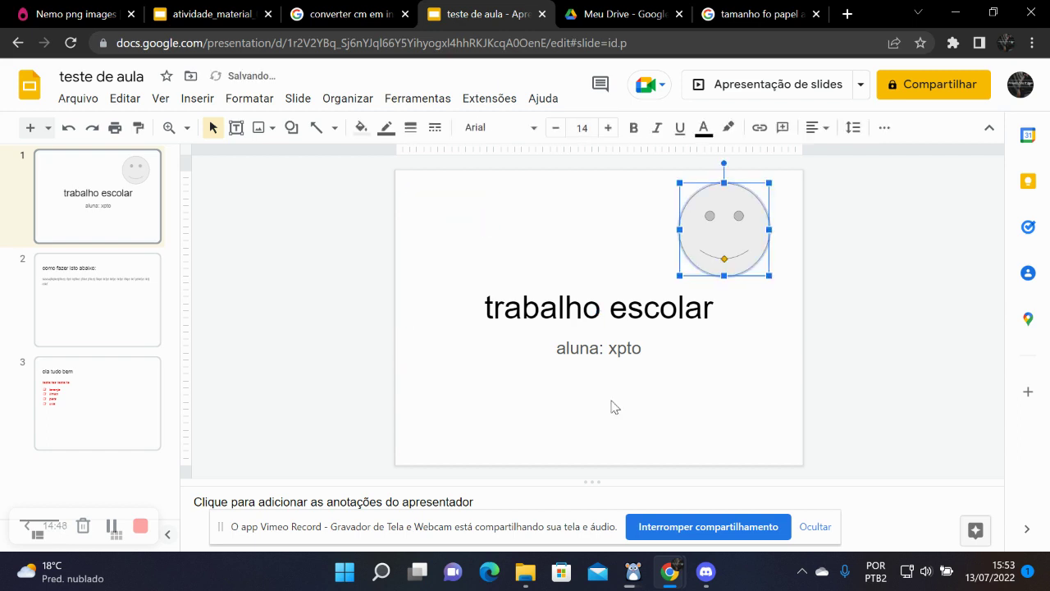
pyautogui.hotkey('ctrl', 'z')
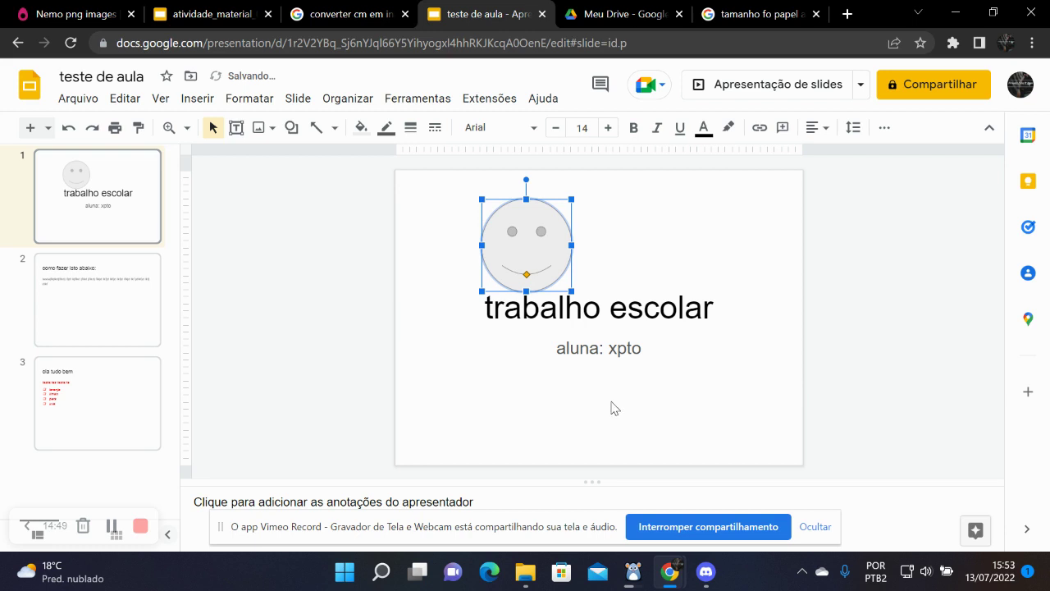
pyautogui.hotkey('ctrl', 'z')
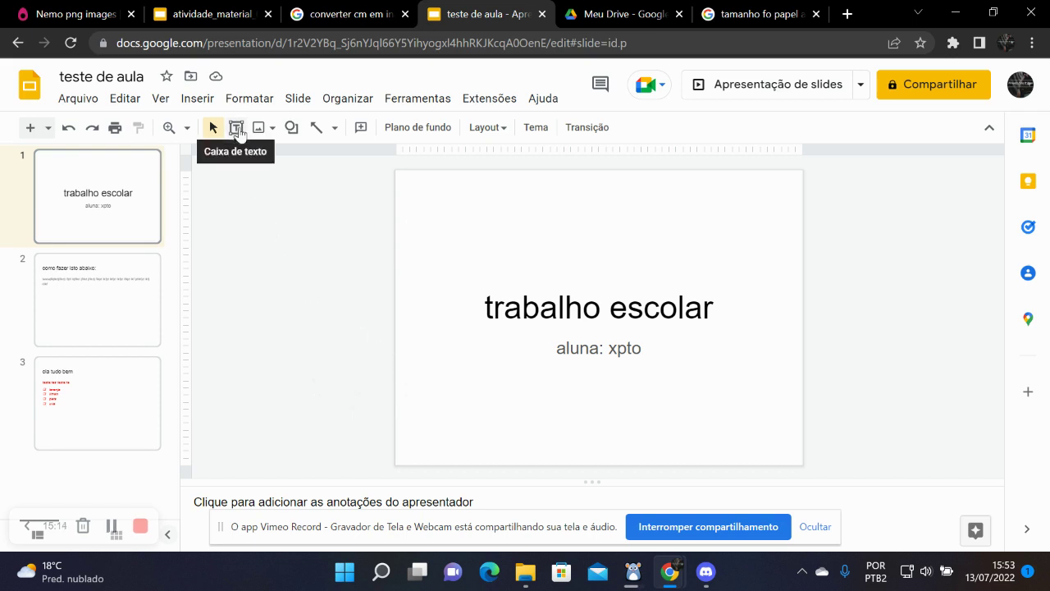
# Draw a text box across the top of the title slide for 'ola tudo bem'.
pyautogui.click(545, 324)
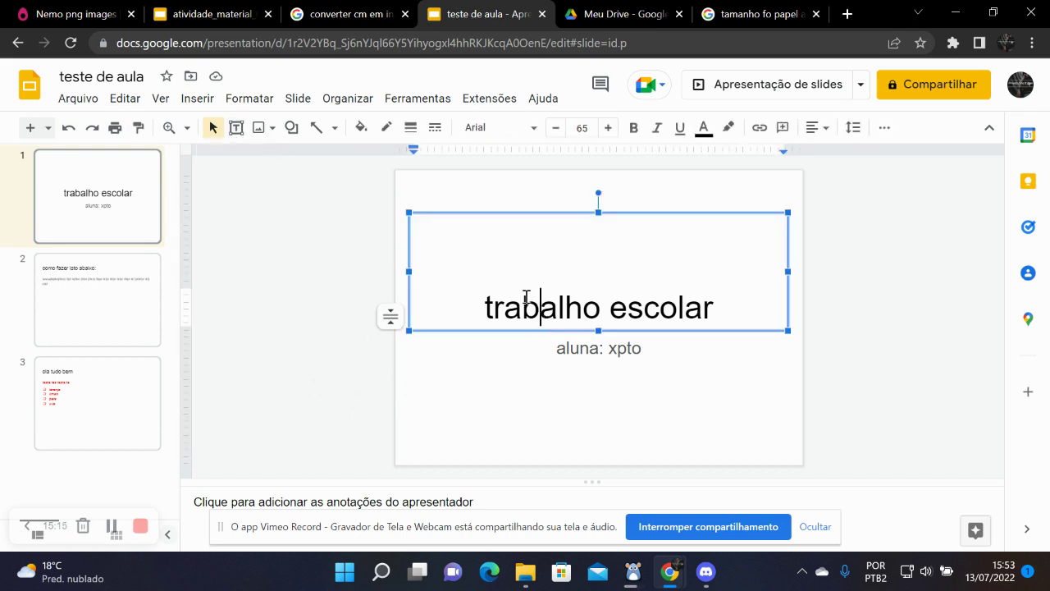
pyautogui.click(493, 413)
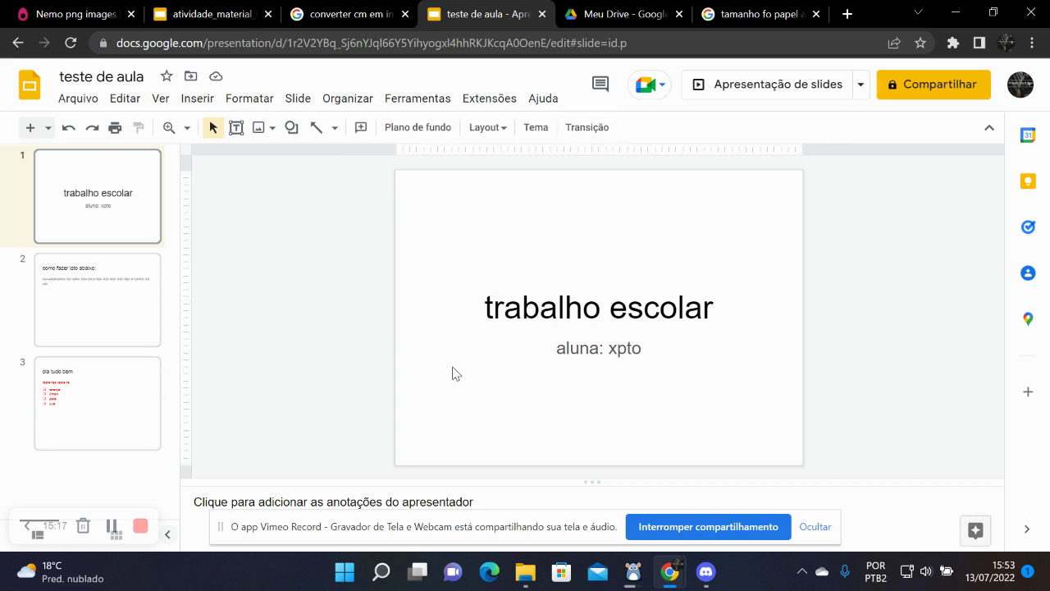
pyautogui.click(236, 127)
pyautogui.moveTo(415, 181); pyautogui.dragTo(773, 246)
pyautogui.write('ola tudo bem')
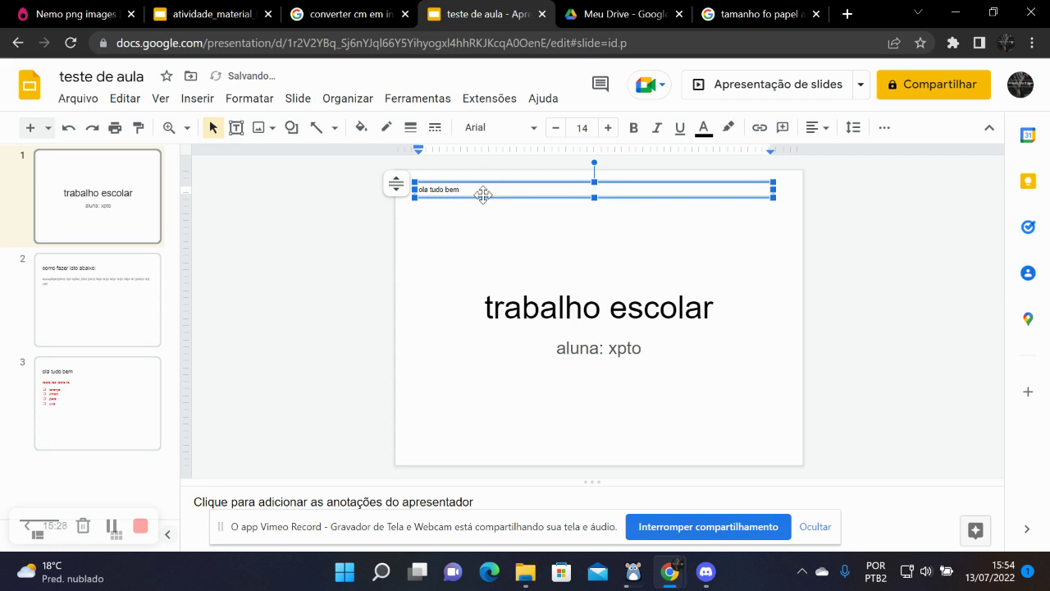
# Select 'ola tudo bem' and set its font size to 30.
pyautogui.click(609, 128)
pyautogui.click(609, 128)
pyautogui.moveTo(476, 190); pyautogui.dragTo(394, 189)
pyautogui.click(608, 128)
pyautogui.click(608, 129)
pyautogui.click(608, 128)
pyautogui.click(609, 128)
pyautogui.click(608, 128)
pyautogui.click(608, 128)
pyautogui.click(609, 128)
pyautogui.click(608, 128)
pyautogui.click(608, 128)
pyautogui.click(608, 128)
pyautogui.click(608, 128)
pyautogui.click(608, 128)
pyautogui.click(608, 128)
pyautogui.click(608, 128)
pyautogui.click(608, 128)
pyautogui.click(608, 128)
pyautogui.click(608, 128)
pyautogui.click(555, 130)
pyautogui.click(554, 130)
pyautogui.click(555, 130)
pyautogui.click(555, 130)
pyautogui.click(555, 130)
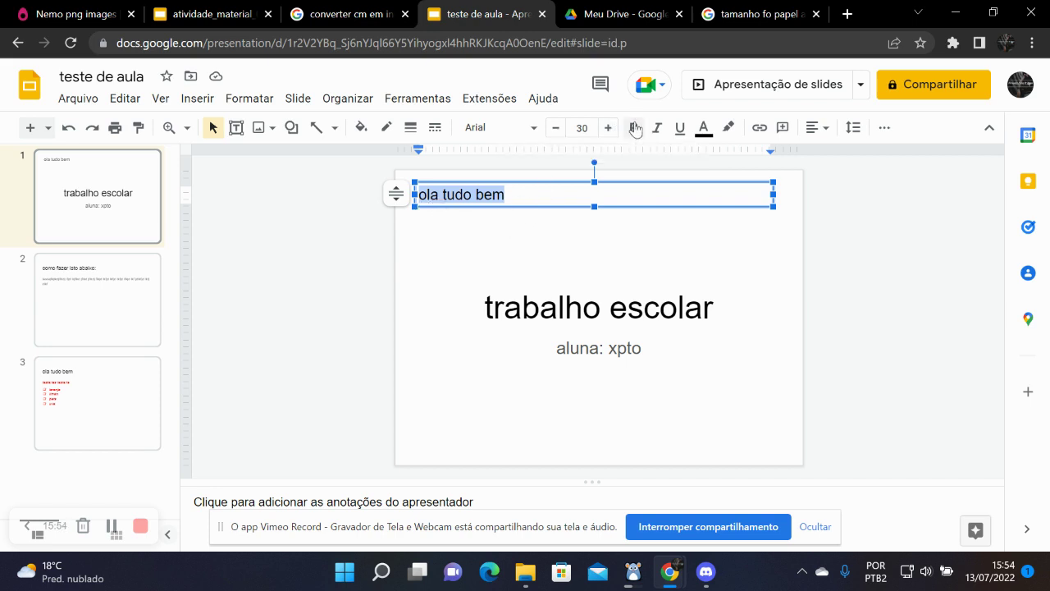
# Try Bold, Italic and Underline on 'ola tudo bem', leaving all three off.
pyautogui.click(633, 129)
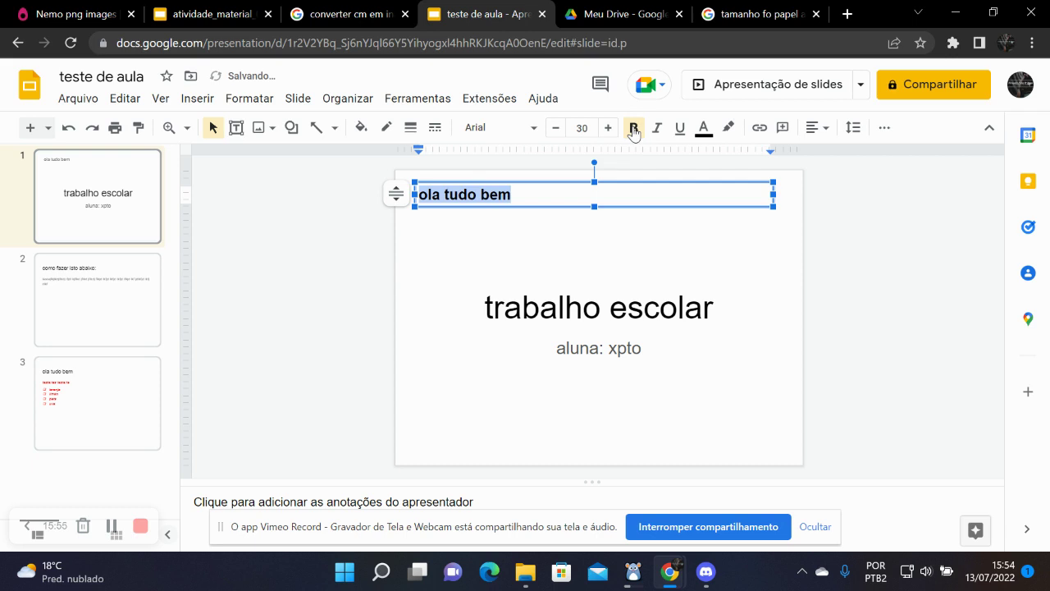
pyautogui.click(634, 129)
pyautogui.click(659, 133)
pyautogui.click(683, 135)
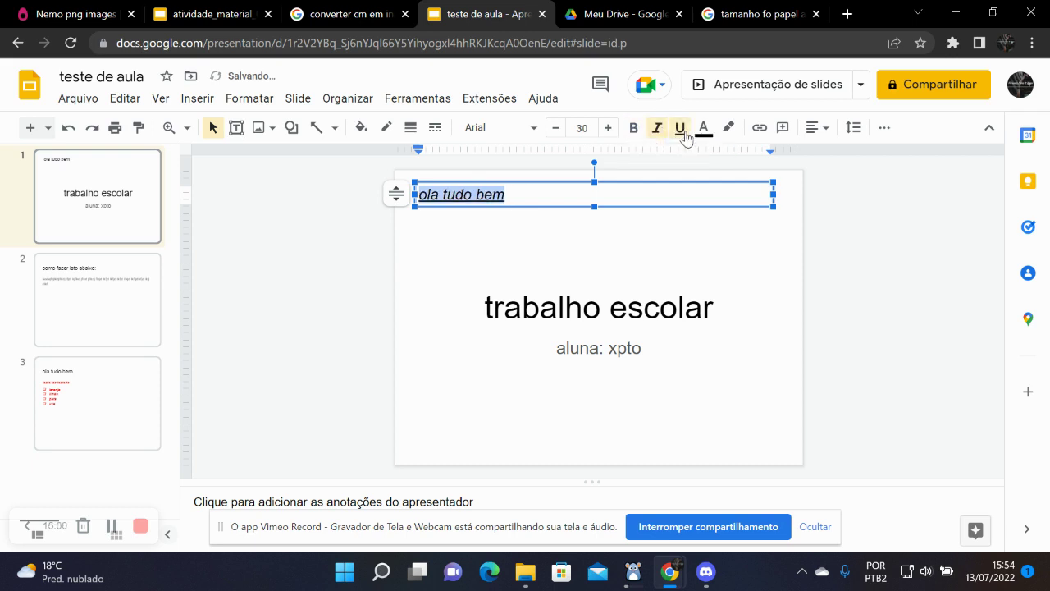
pyautogui.click(684, 135)
pyautogui.click(656, 134)
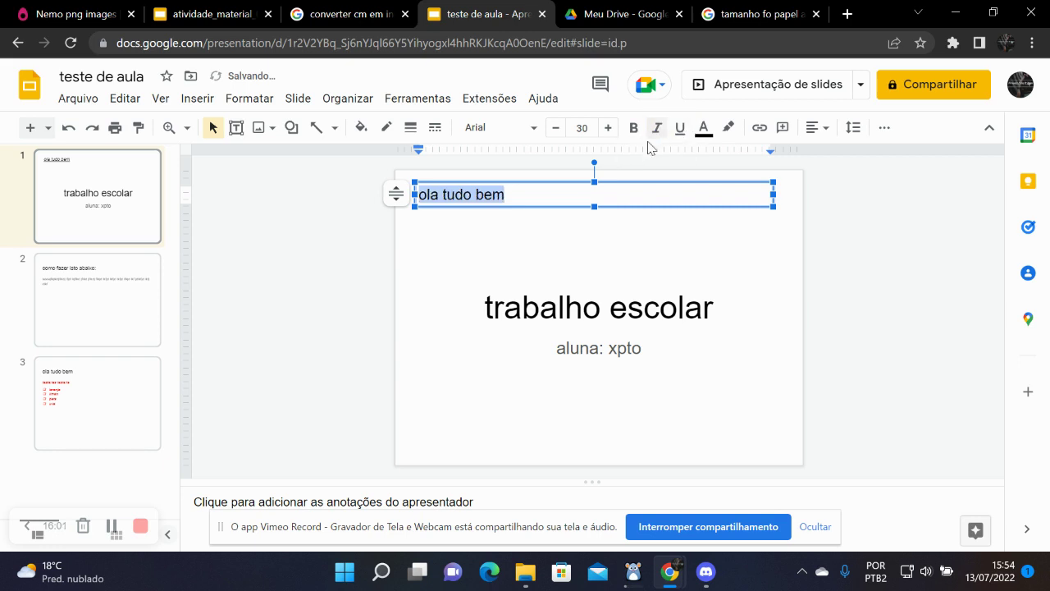
pyautogui.click(730, 129)
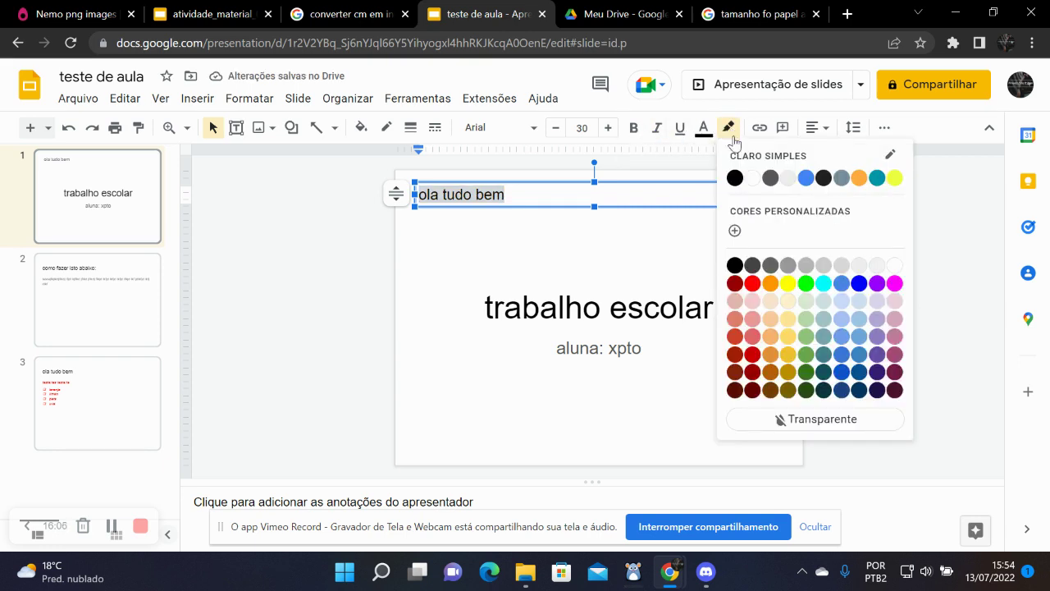
# Highlight 'ola tudo bem' in yellow, then set the highlight back to Transparente.
pyautogui.click(788, 284)
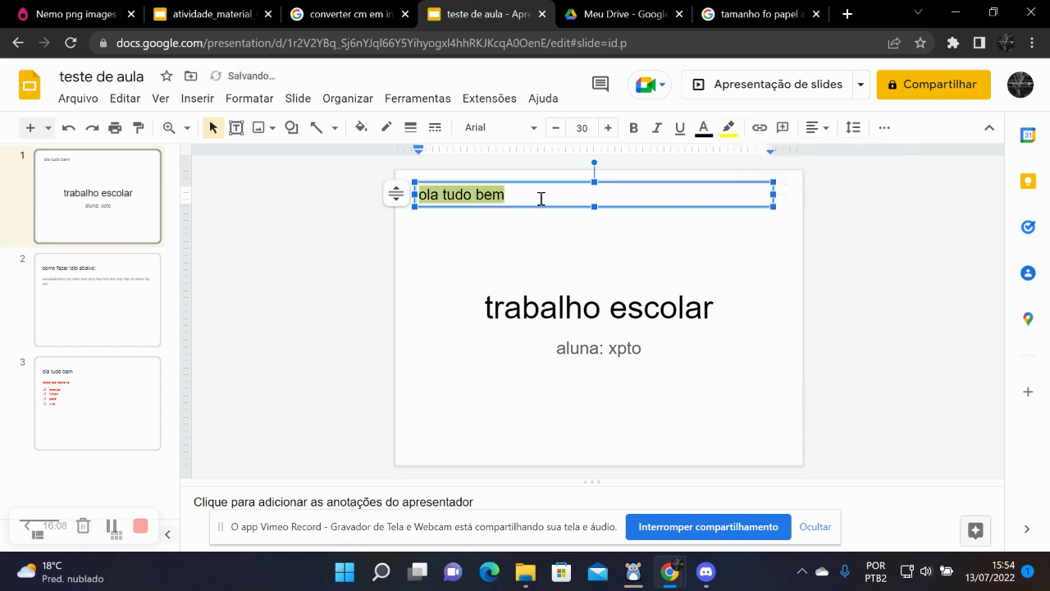
pyautogui.write('34')
pyautogui.click(417, 194)
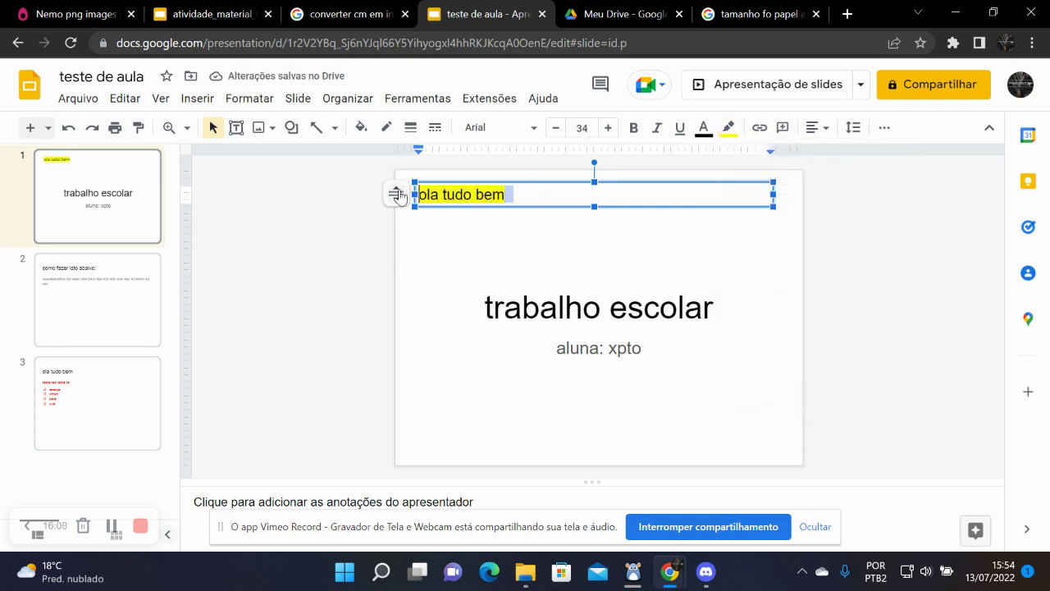
pyautogui.press('Return')
pyautogui.click(521, 218)
pyautogui.moveTo(512, 215); pyautogui.dragTo(419, 215)
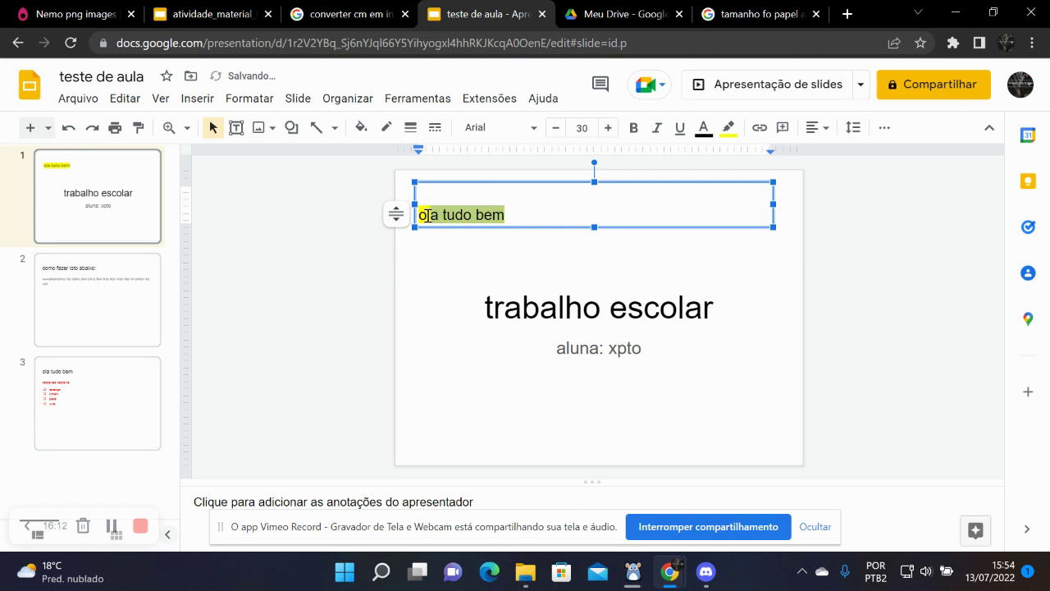
pyautogui.click(728, 127)
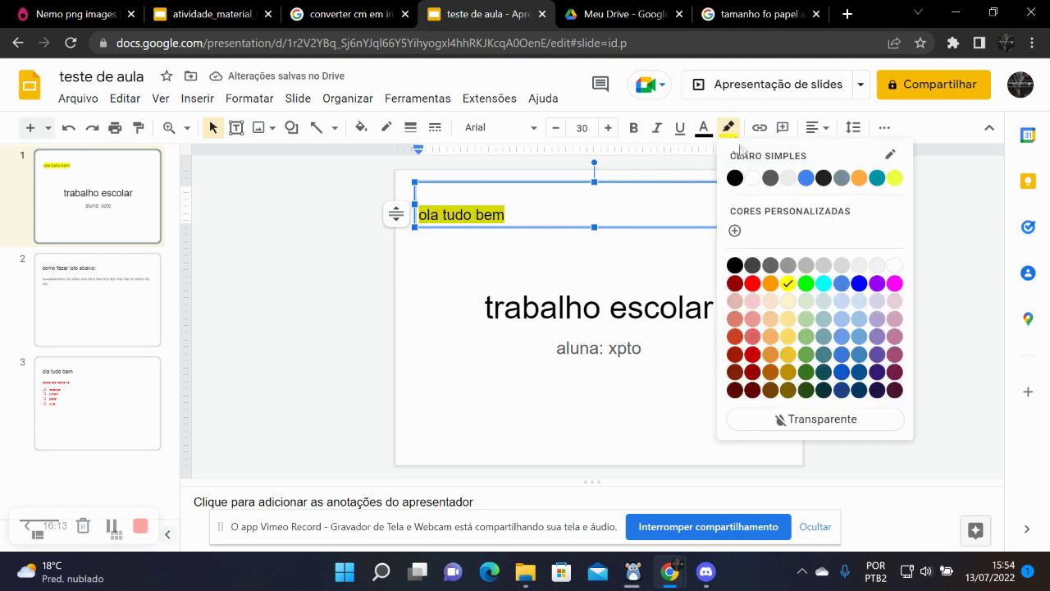
pyautogui.click(803, 419)
# Colour the selected 'ola tudo bem' text red, leaving the opening 'ol' black.
pyautogui.click(568, 214)
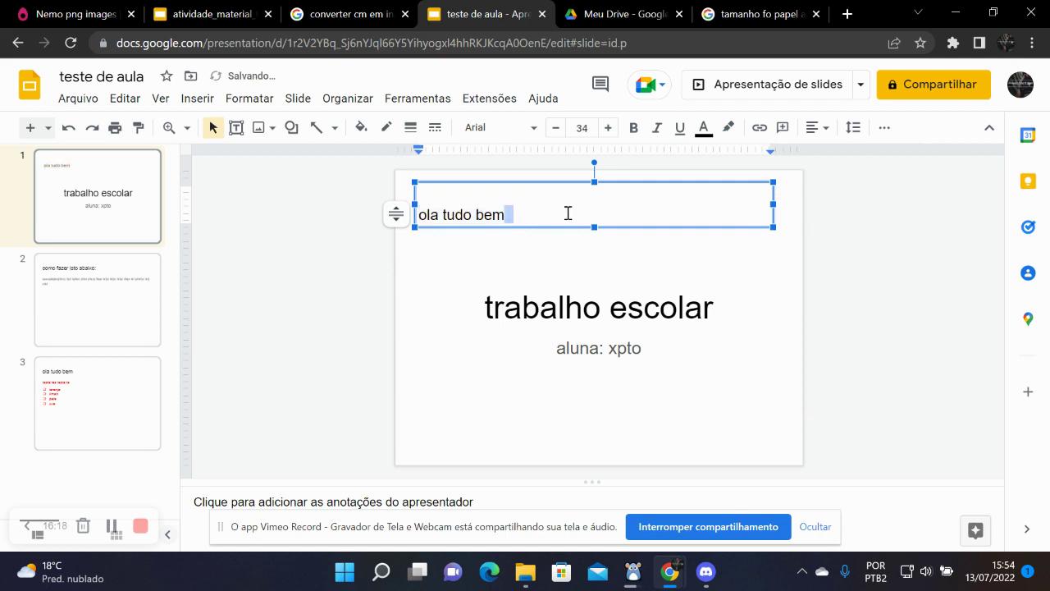
pyautogui.click(513, 205)
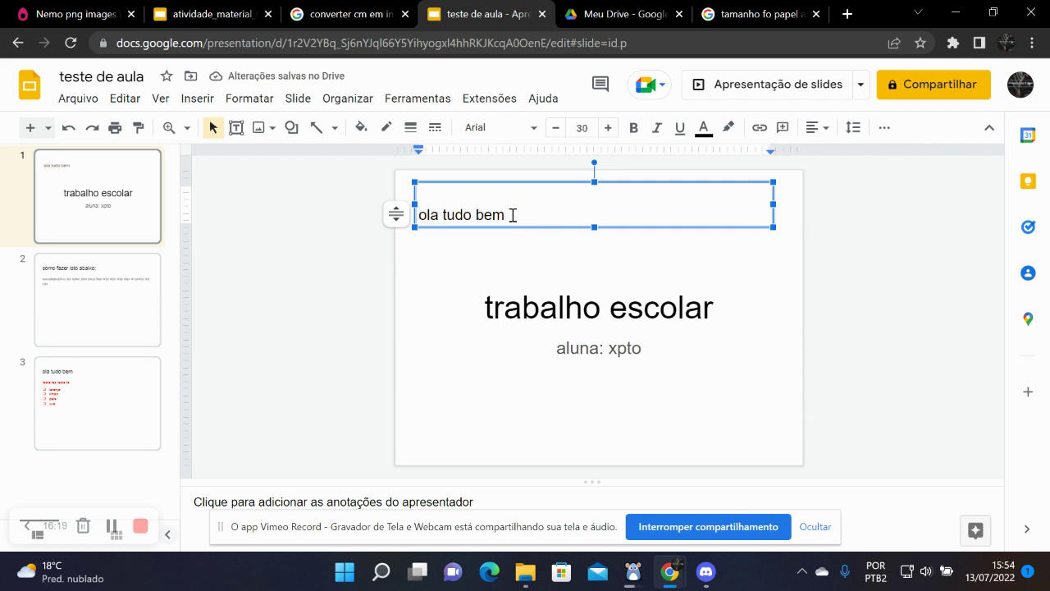
pyautogui.moveTo(512, 215); pyautogui.dragTo(420, 214)
pyautogui.click(703, 127)
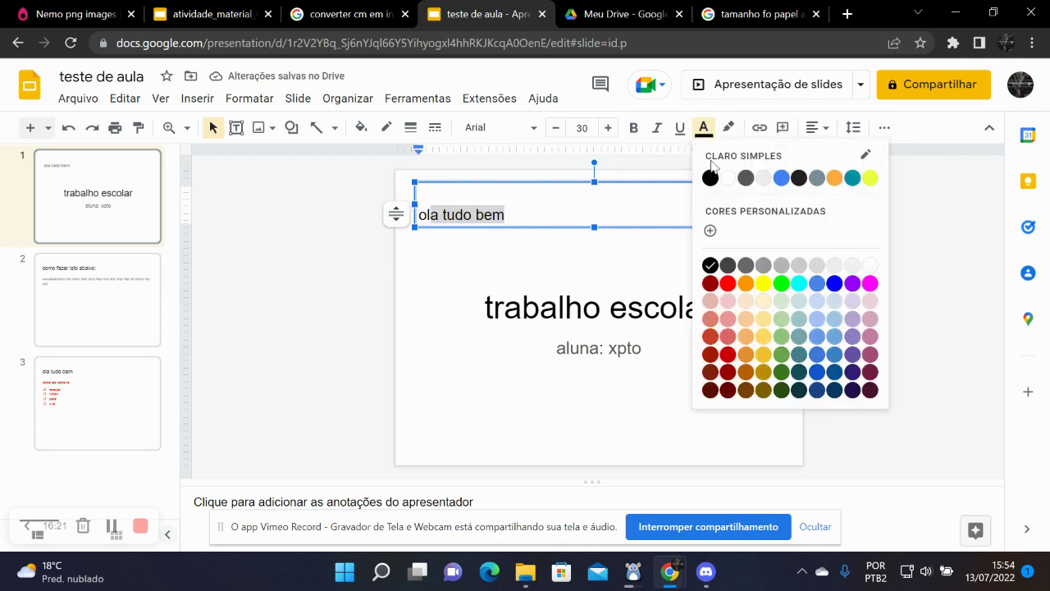
pyautogui.click(728, 283)
pyautogui.click(551, 217)
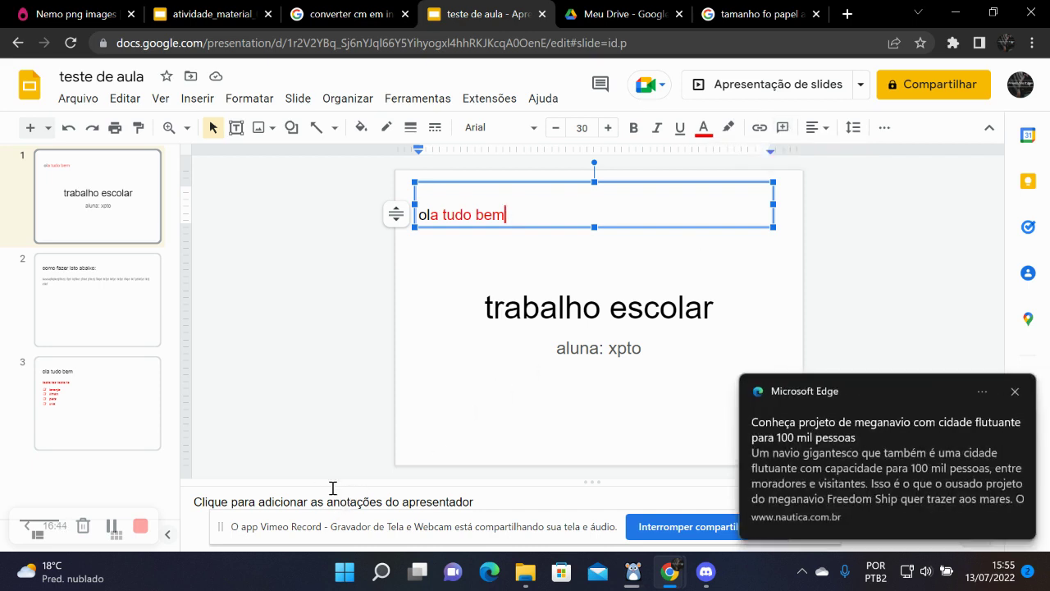
pyautogui.click(1015, 393)
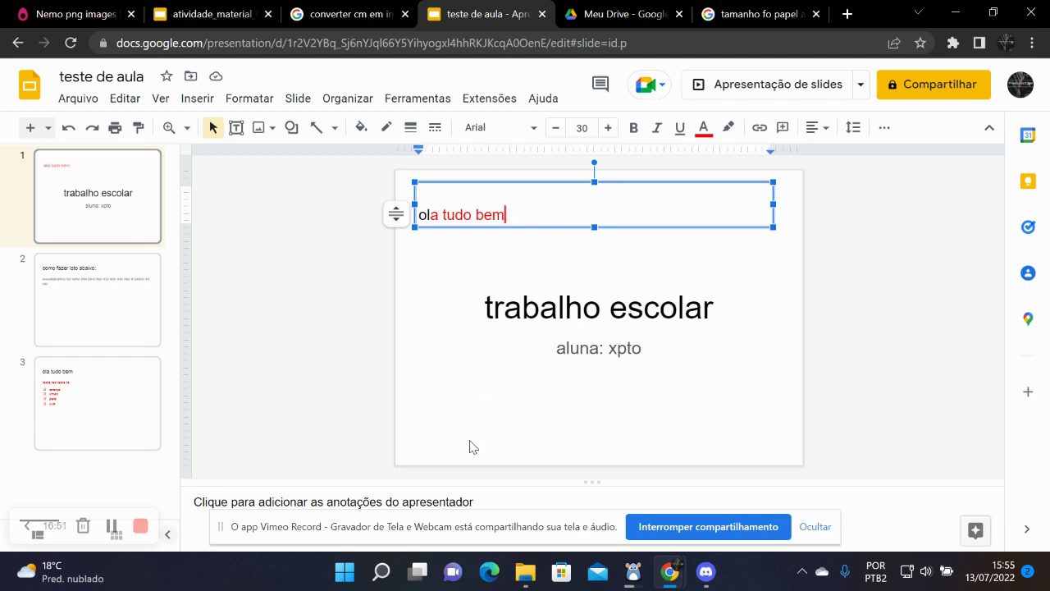
pyautogui.click(824, 133)
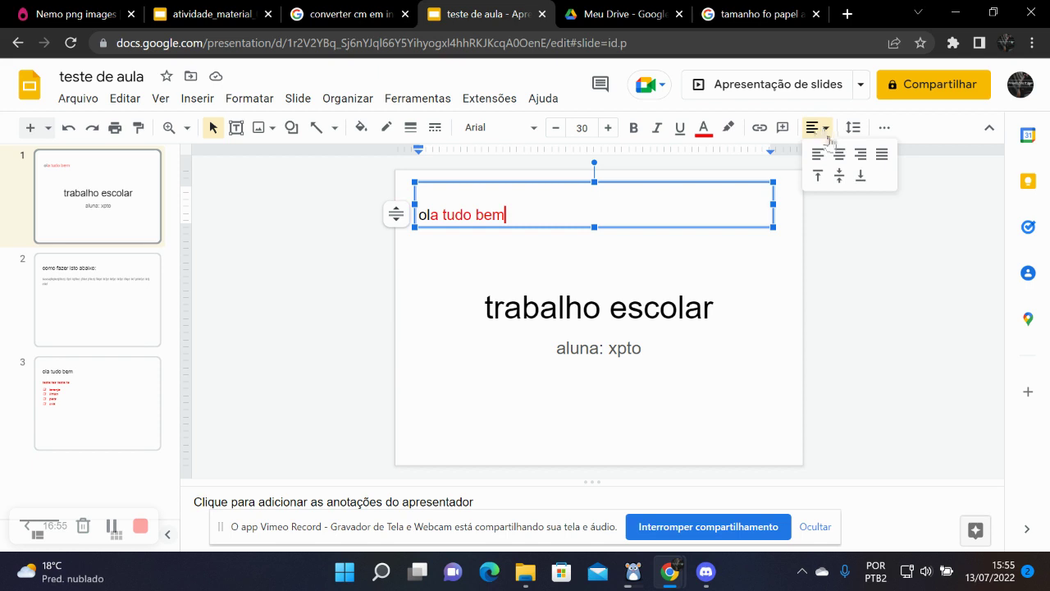
# Centre 'ola tudo bem' in its box and place the cursor after 'bem'.
pyautogui.click(838, 152)
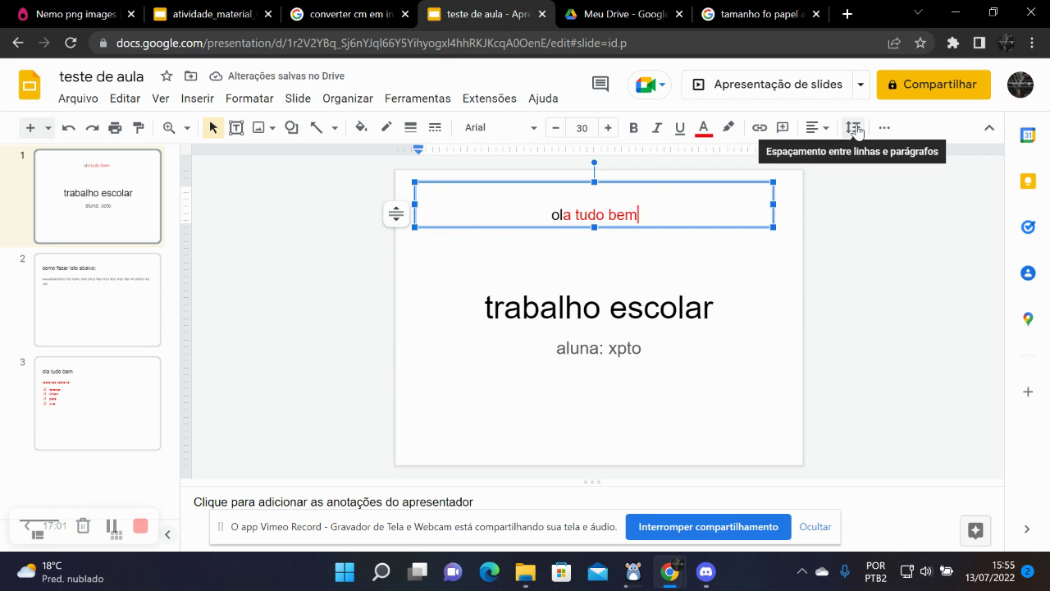
pyautogui.click(644, 309)
pyautogui.click(637, 215)
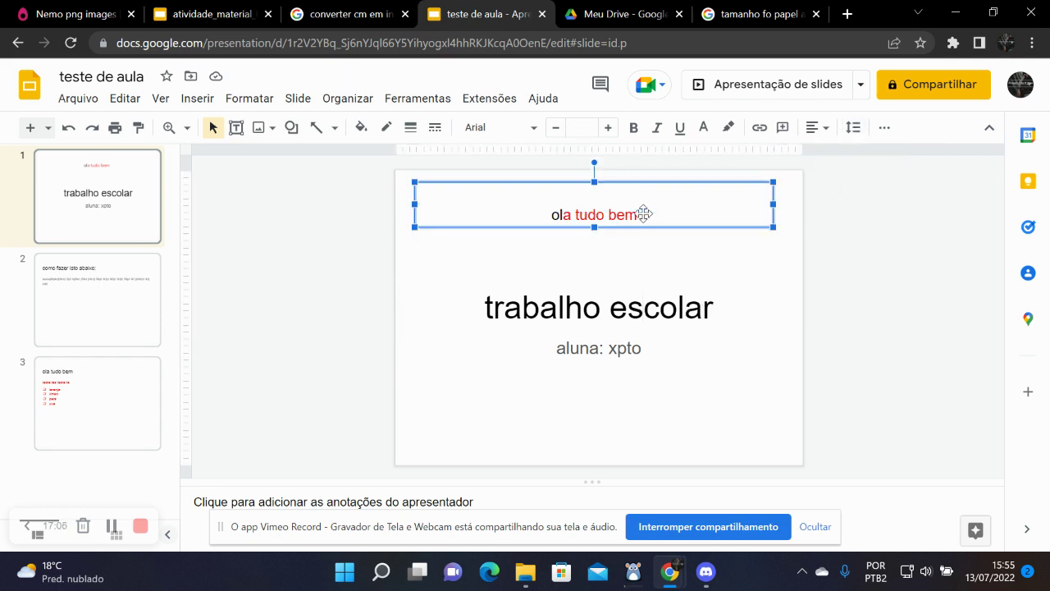
pyautogui.doubleClick(635, 216)
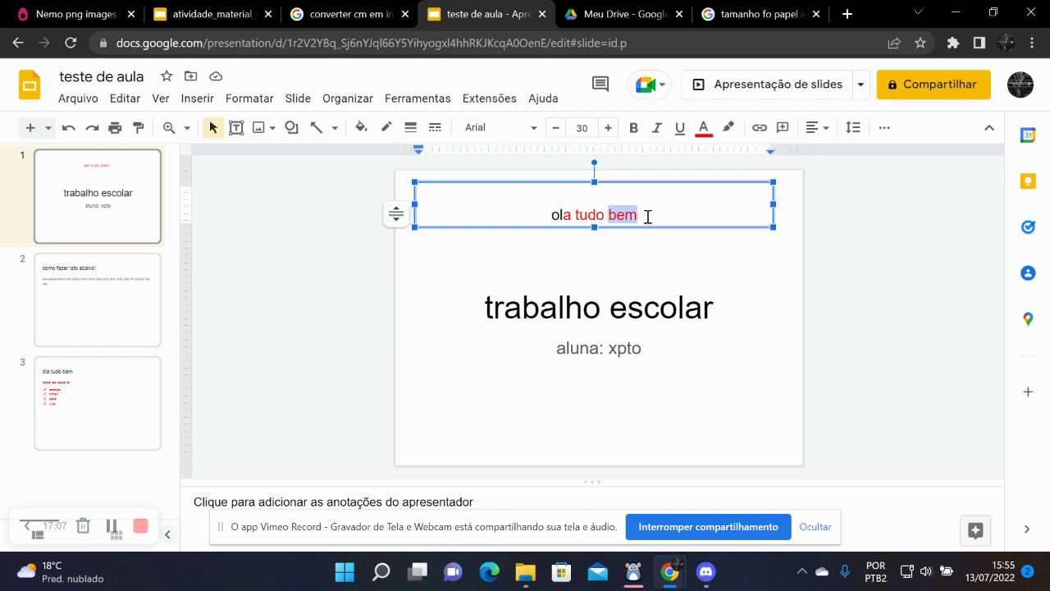
pyautogui.click(644, 213)
# Add two new lines reading 'ola' below 'ola tudo bem' and select them.
pyautogui.press('Return')
pyautogui.write('a')
pyautogui.press('Return')
pyautogui.write('ola')
pyautogui.press('Return')
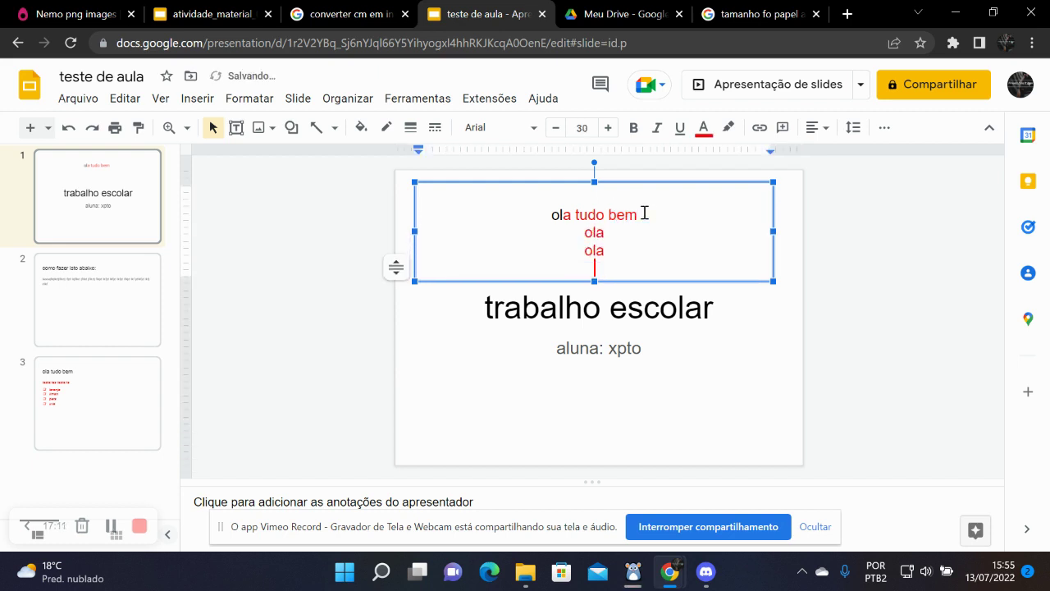
pyautogui.moveTo(606, 253); pyautogui.dragTo(572, 237)
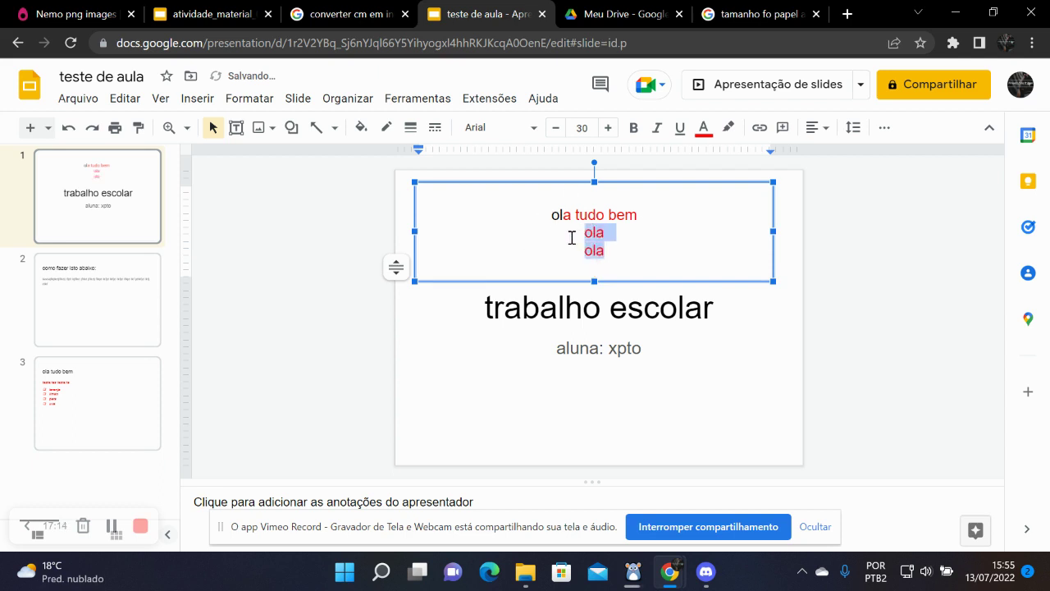
pyautogui.click(853, 128)
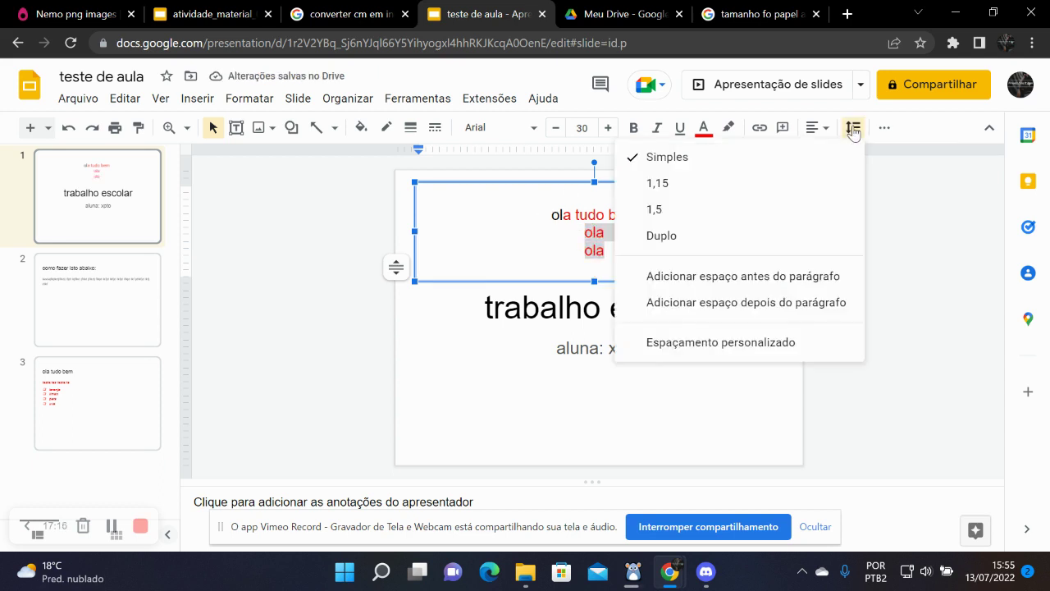
# Try 1,5 spacing on the two 'ola' lines, return them to Simples, and reveal more toolbar options.
pyautogui.click(678, 213)
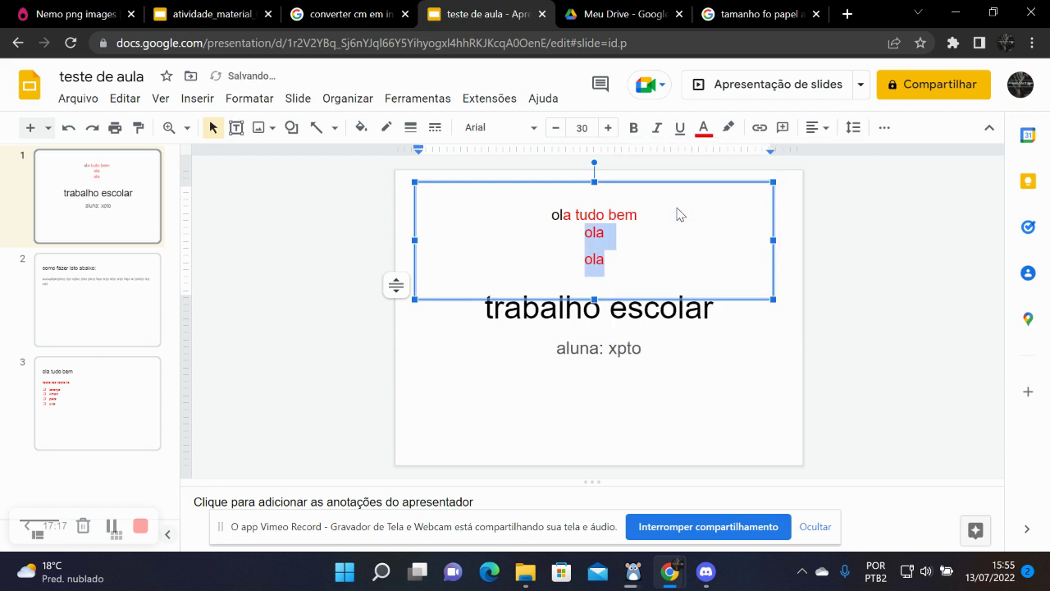
pyautogui.click(853, 128)
pyautogui.click(694, 158)
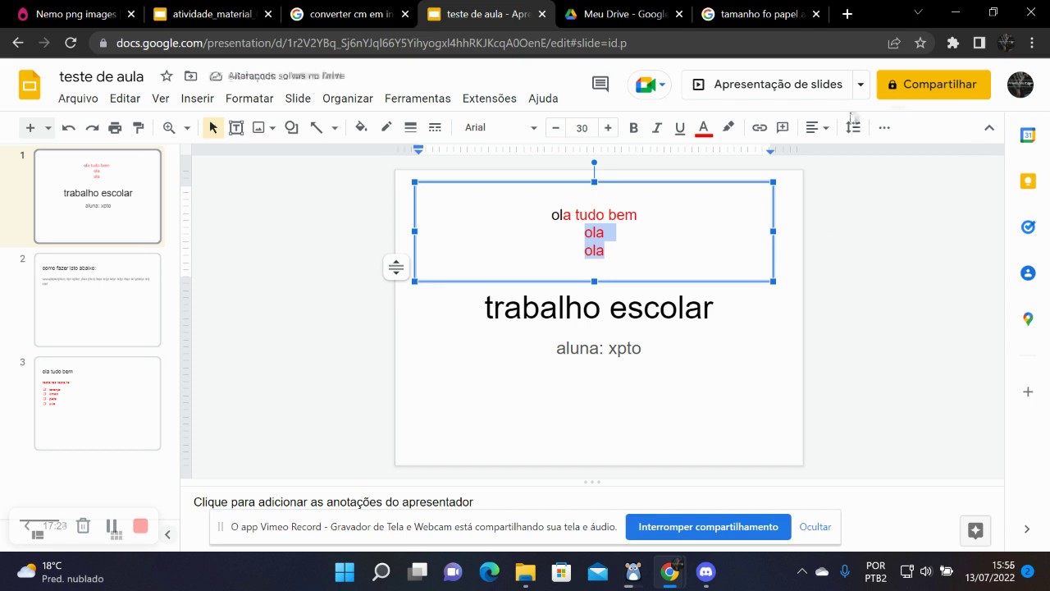
pyautogui.click(884, 130)
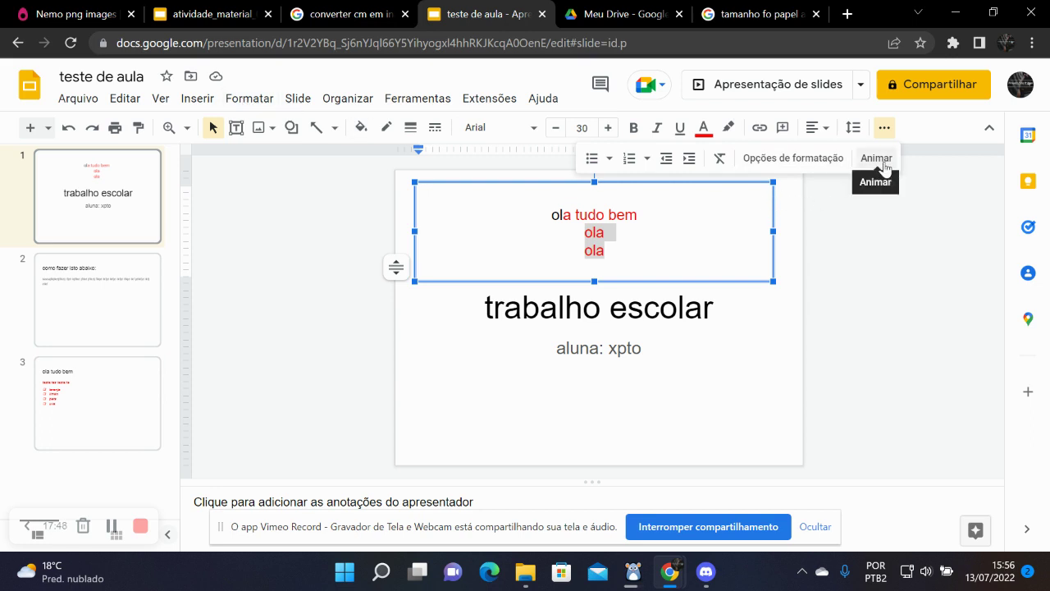
# Give the 'trabalho escolar' title an 'Entrar pela esquerda' animation, on click, at Médio speed.
pyautogui.click(633, 261)
pyautogui.click(584, 320)
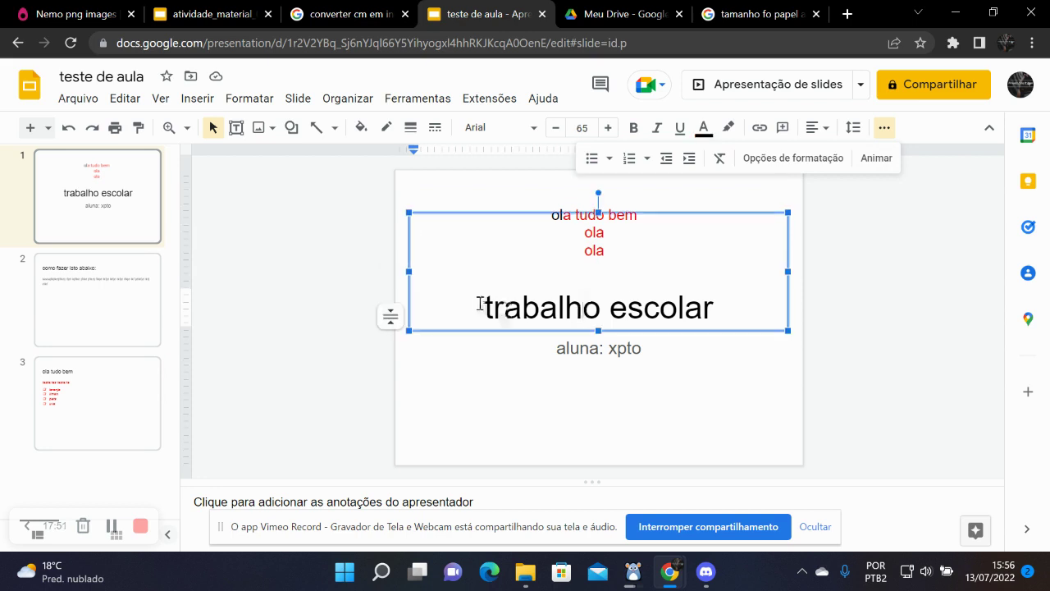
pyautogui.moveTo(481, 305); pyautogui.dragTo(717, 304)
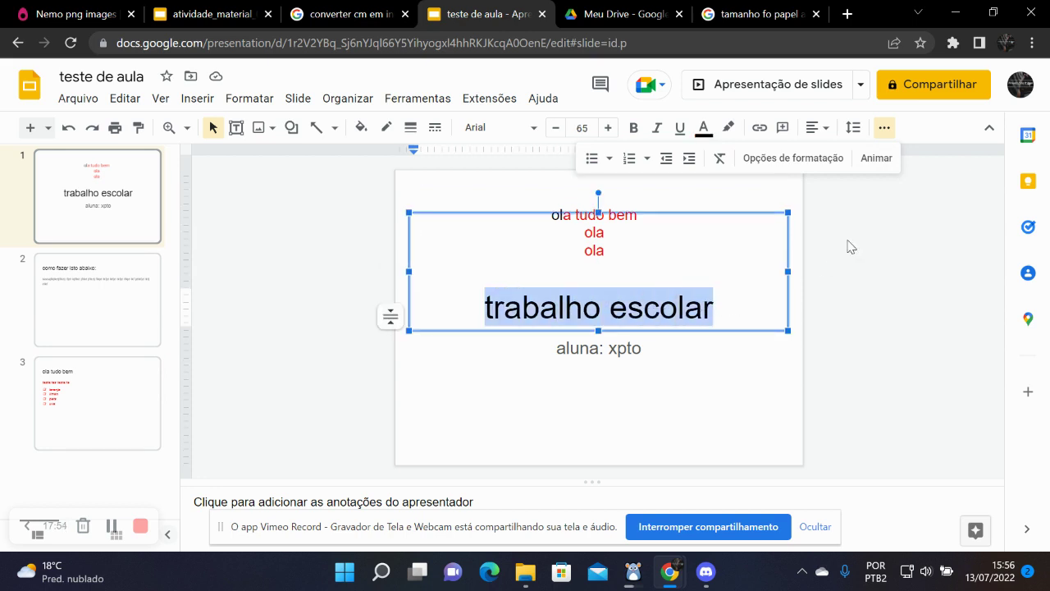
pyautogui.click(880, 161)
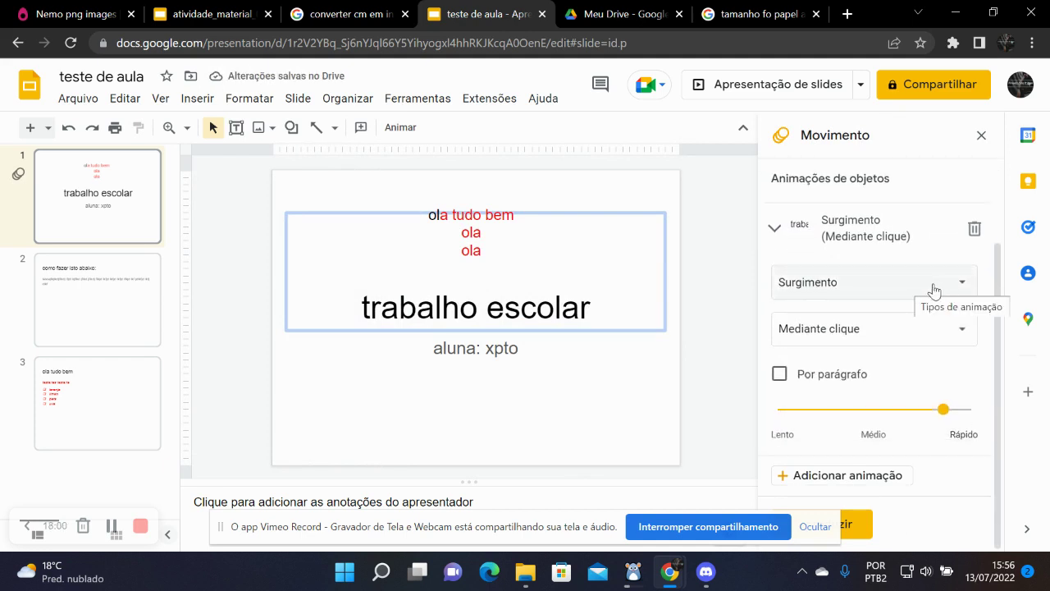
pyautogui.click(958, 284)
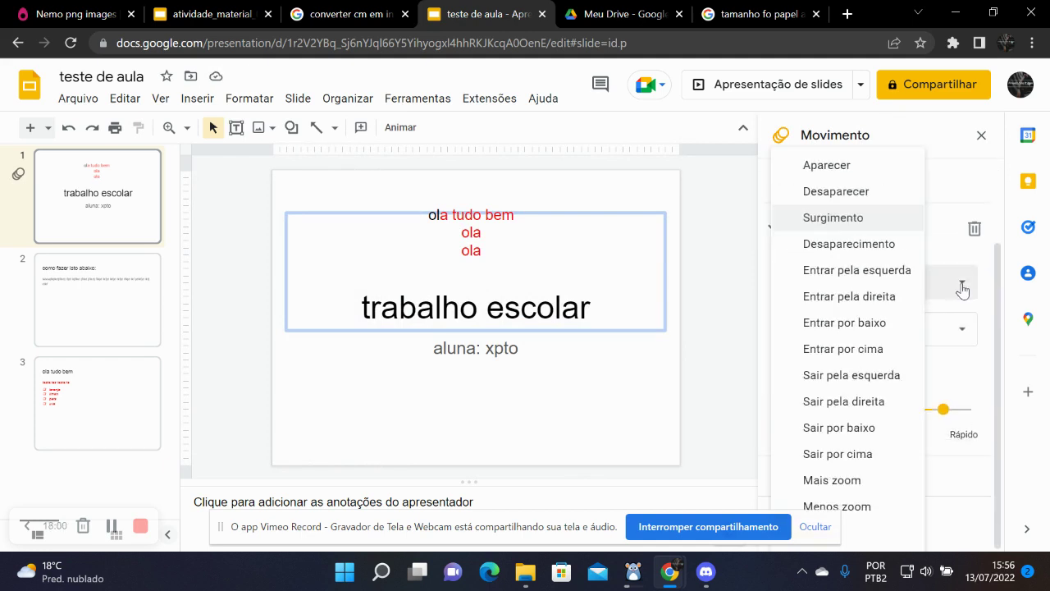
pyautogui.click(863, 277)
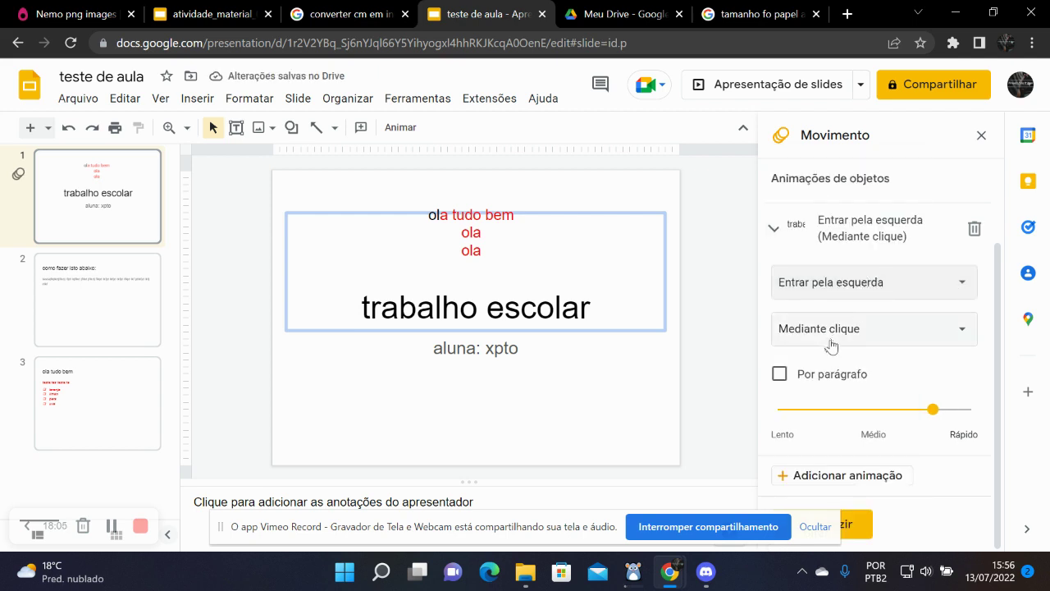
pyautogui.click(966, 333)
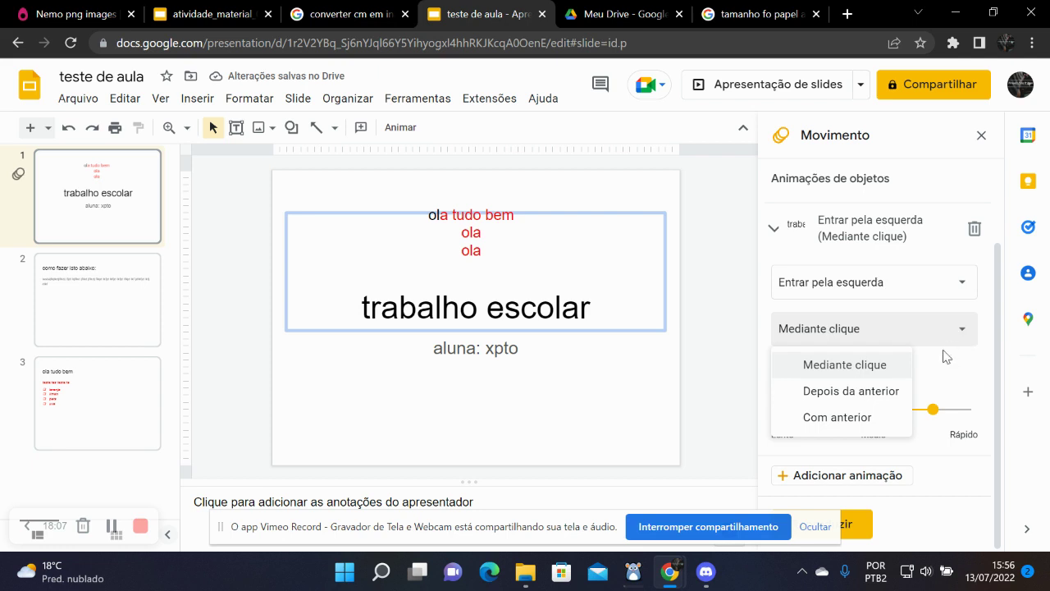
pyautogui.click(877, 374)
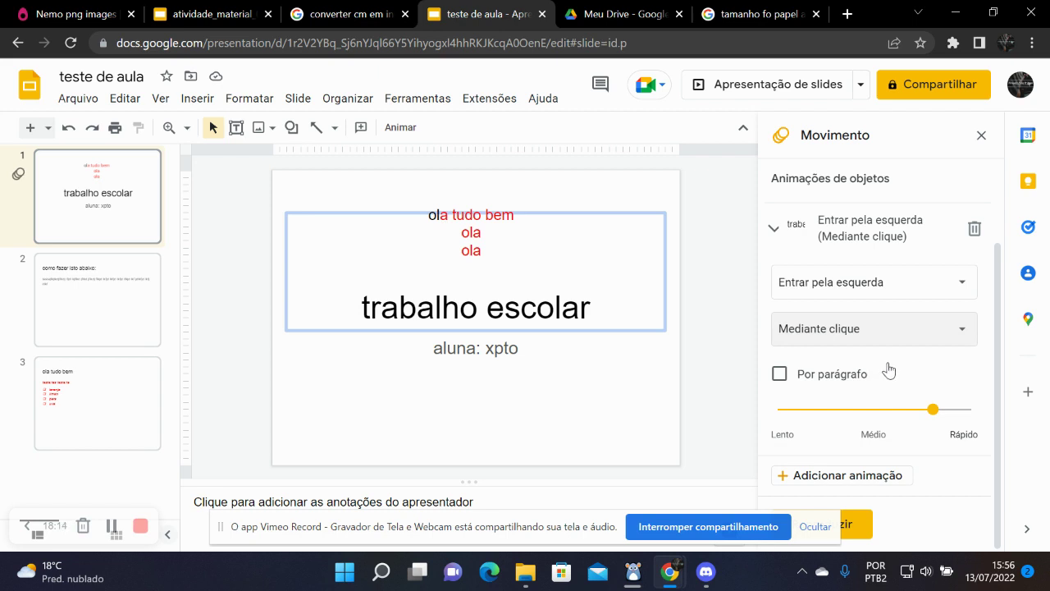
pyautogui.moveTo(934, 410); pyautogui.dragTo(876, 410)
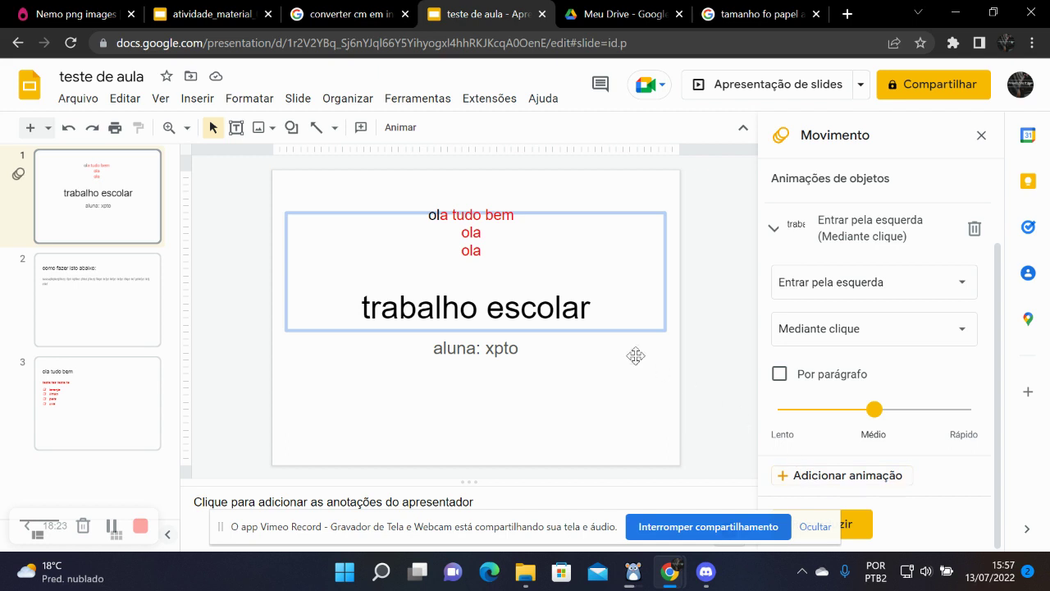
pyautogui.click(586, 372)
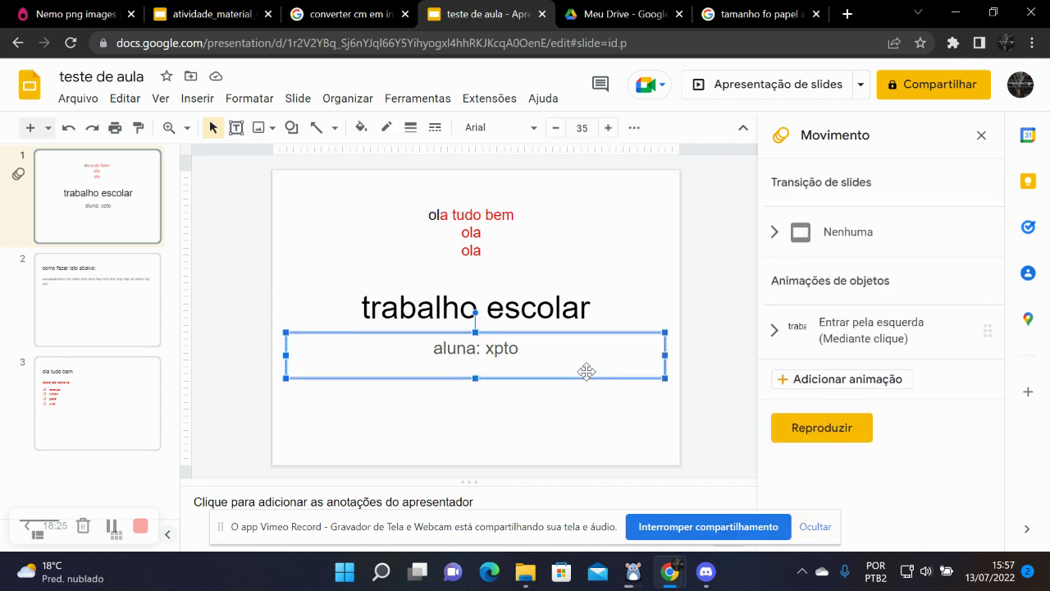
pyautogui.click(572, 300)
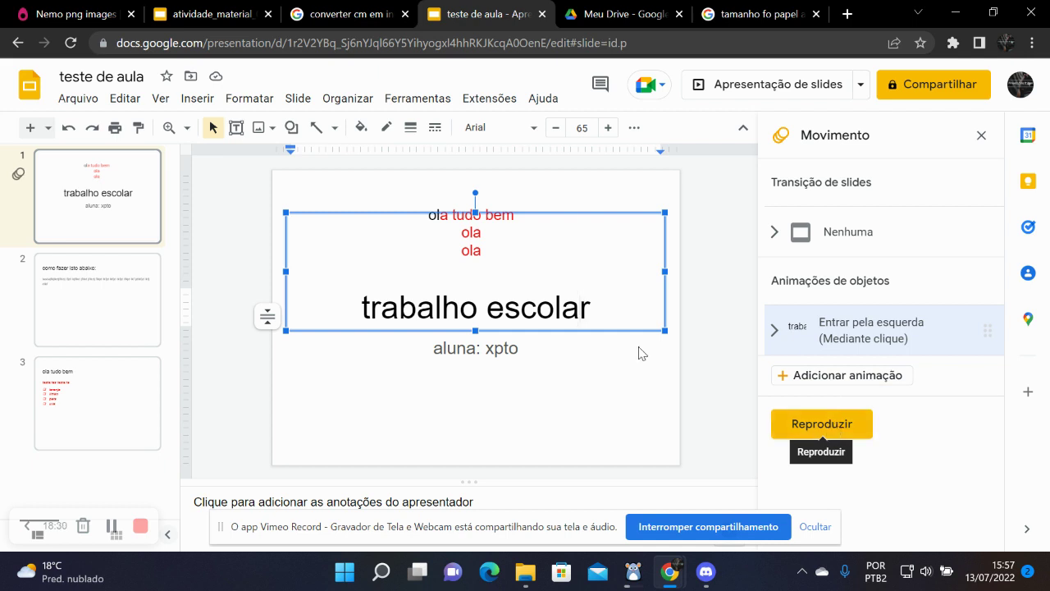
pyautogui.click(823, 428)
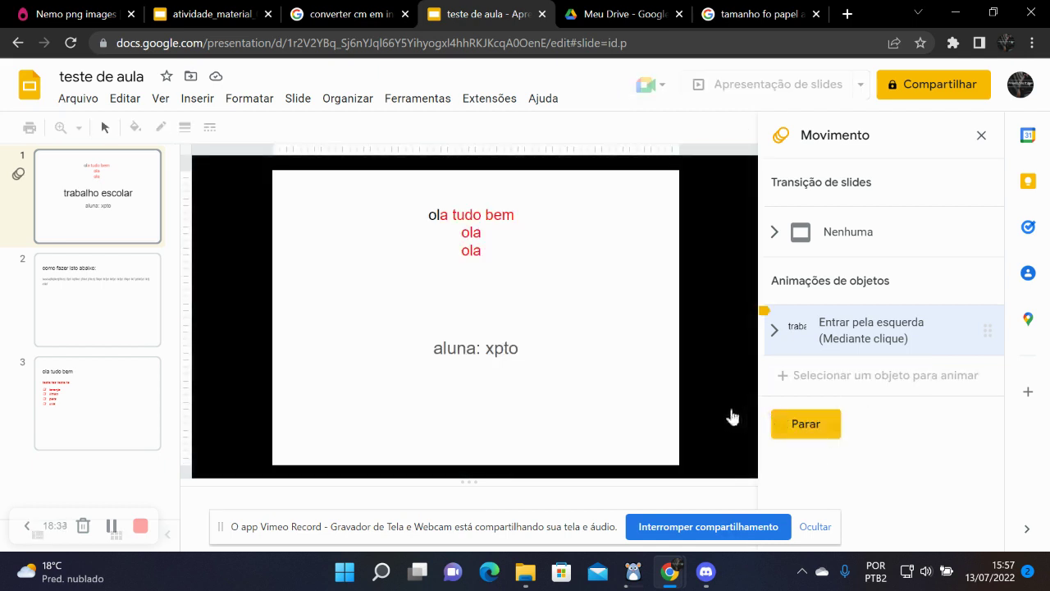
pyautogui.click(459, 308)
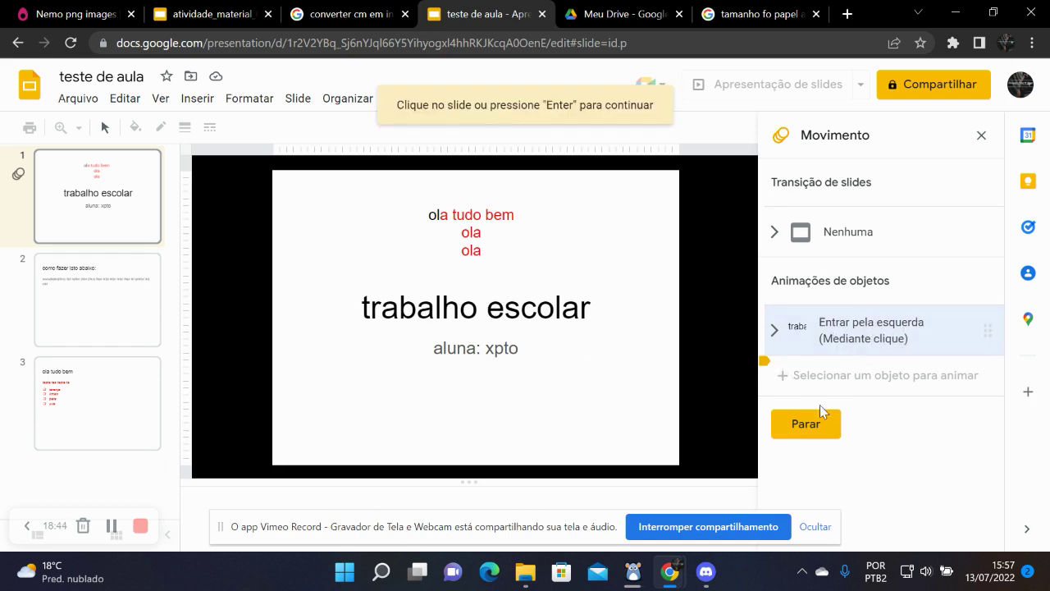
pyautogui.click(808, 428)
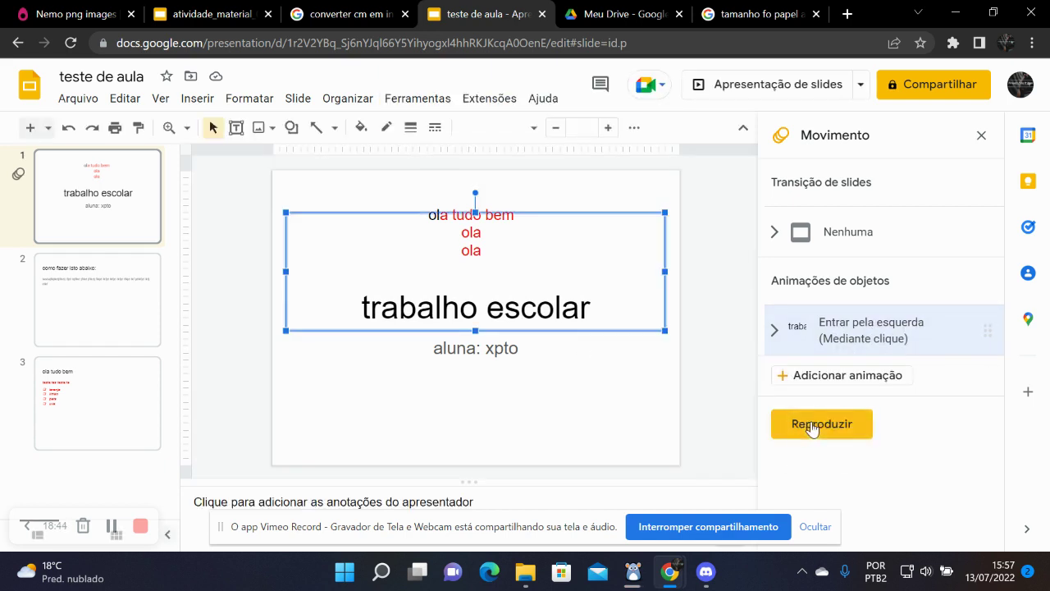
# Change the title animation's trigger to 'Depois da anterior' and preview it with Reproduzir.
pyautogui.click(557, 309)
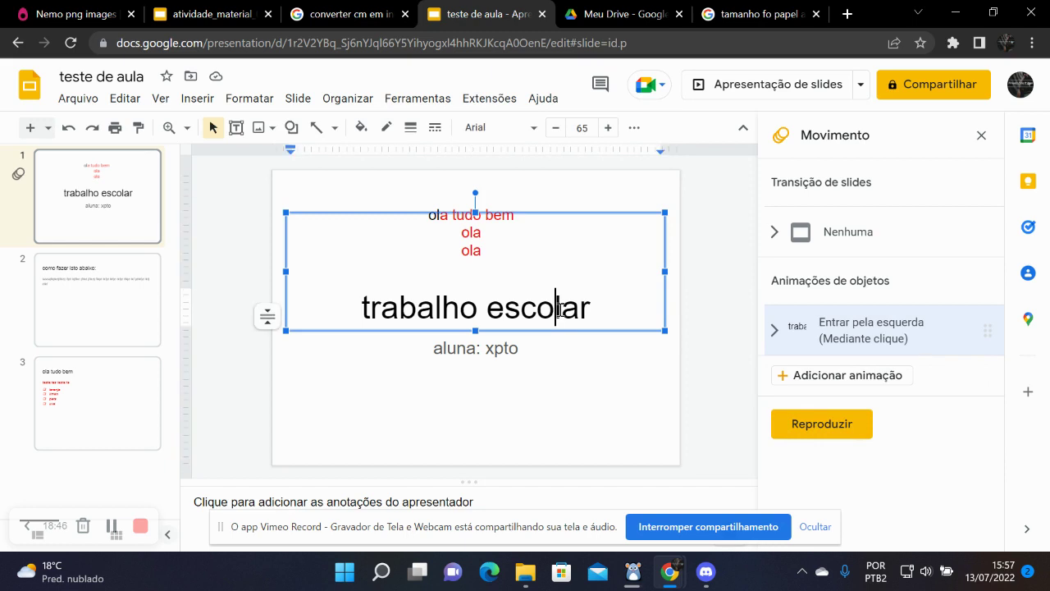
pyautogui.click(772, 332)
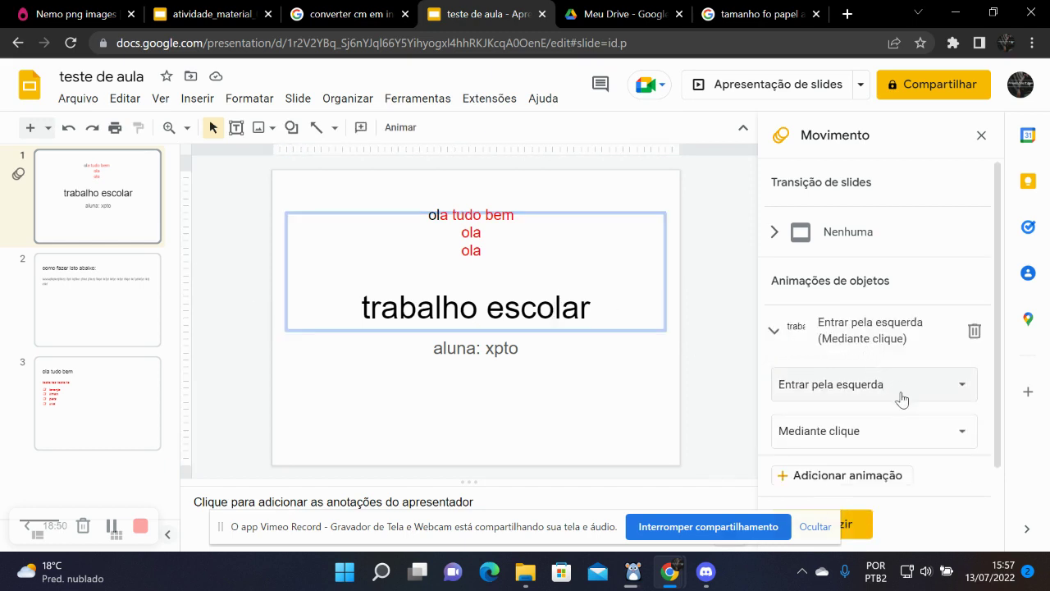
pyautogui.click(966, 437)
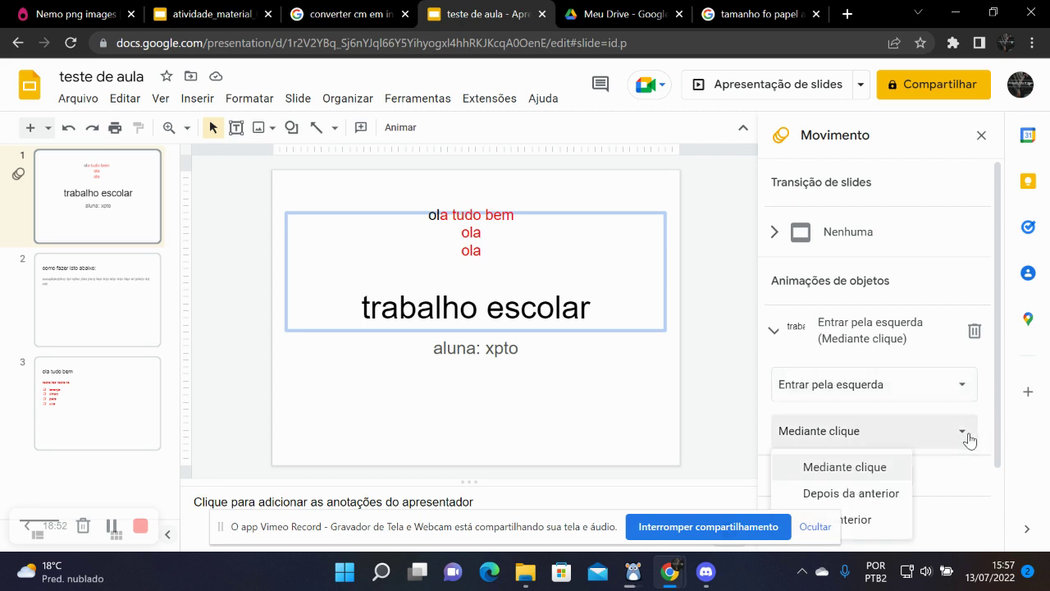
pyautogui.click(889, 497)
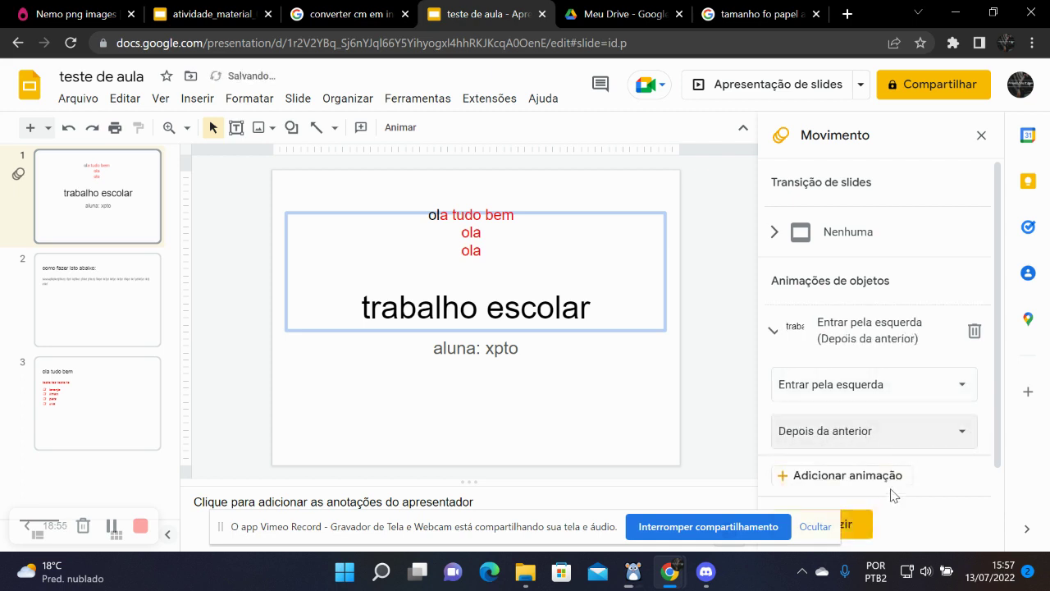
pyautogui.click(858, 529)
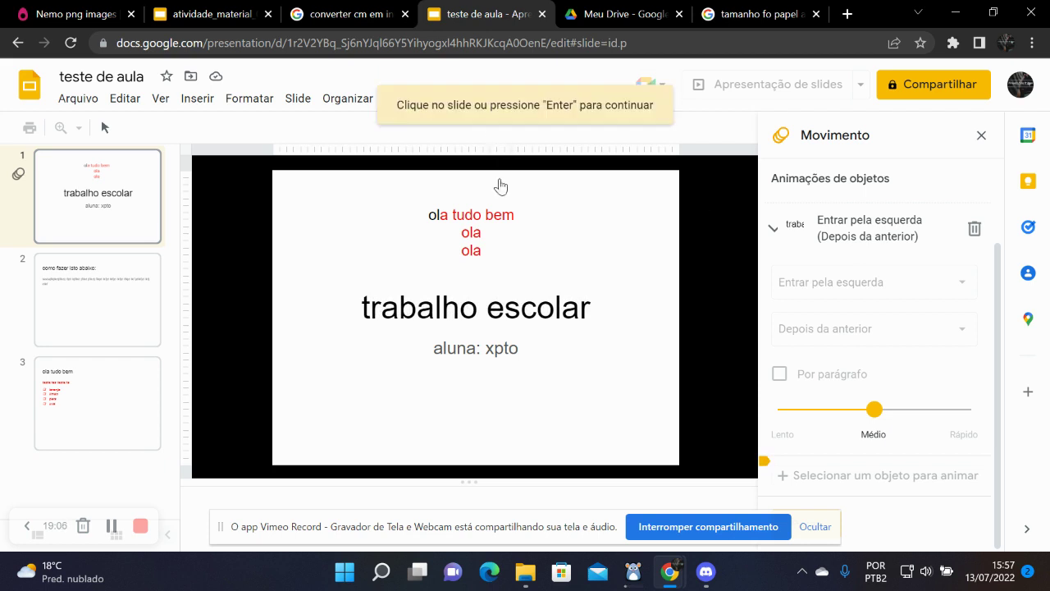
pyautogui.click(470, 219)
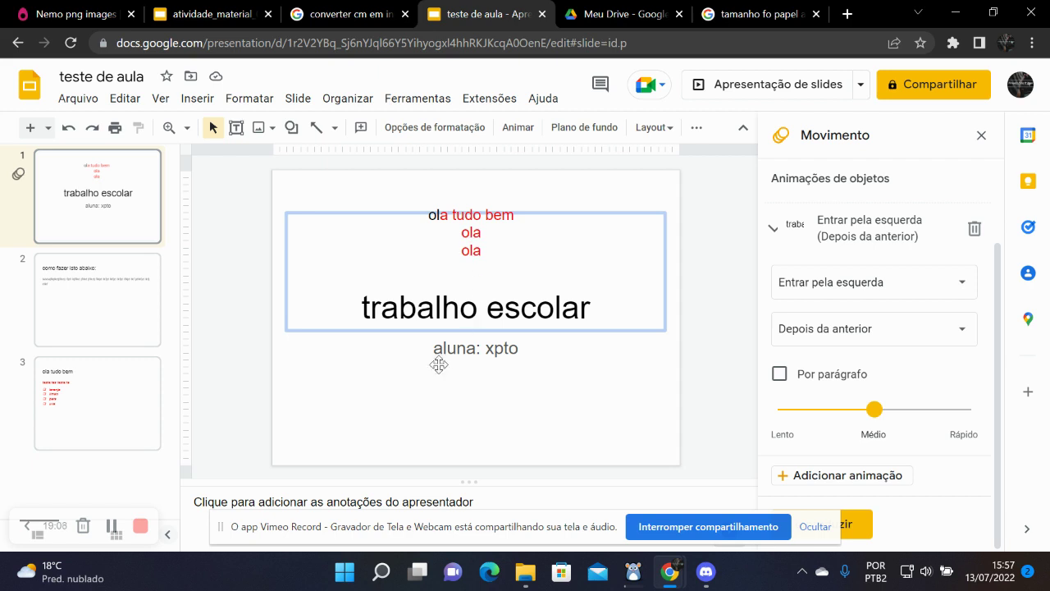
pyautogui.click(354, 370)
pyautogui.click(454, 214)
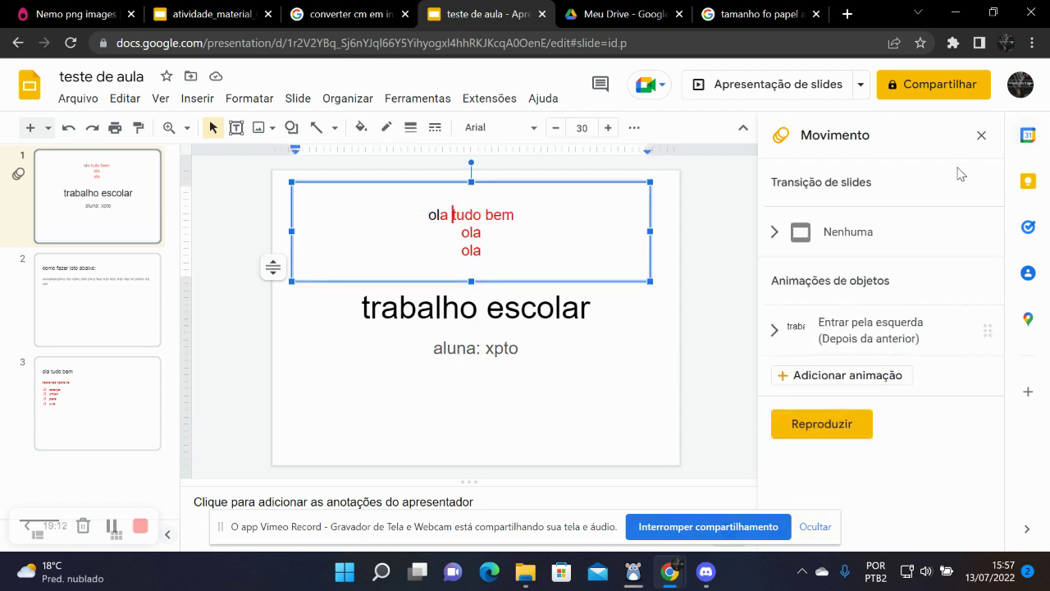
# Close the Movimento panel, select the 'trabalho escolar' title and reveal the extra toolbar options.
pyautogui.click(981, 136)
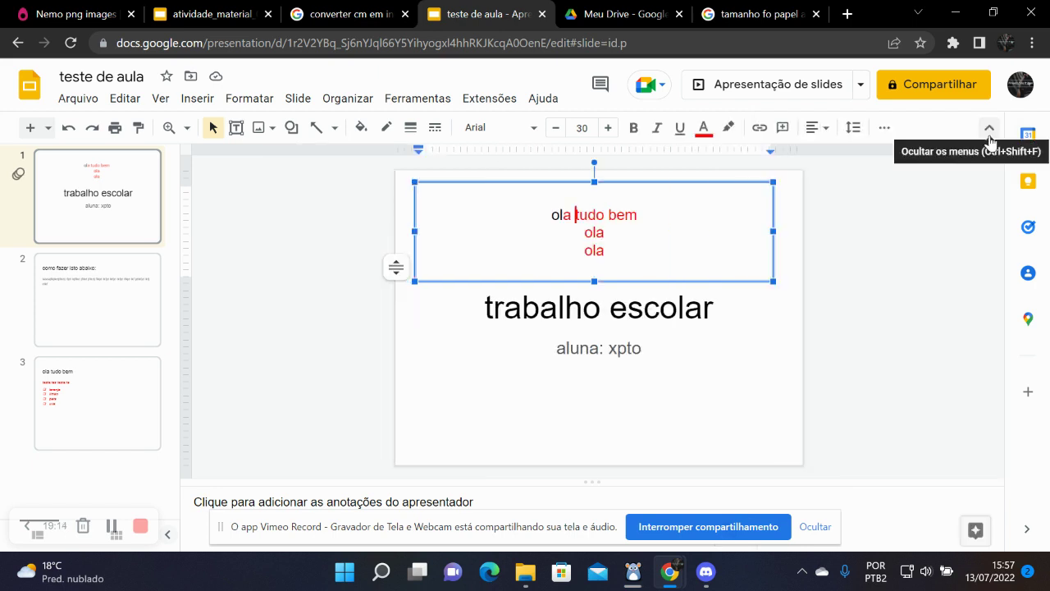
pyautogui.click(755, 320)
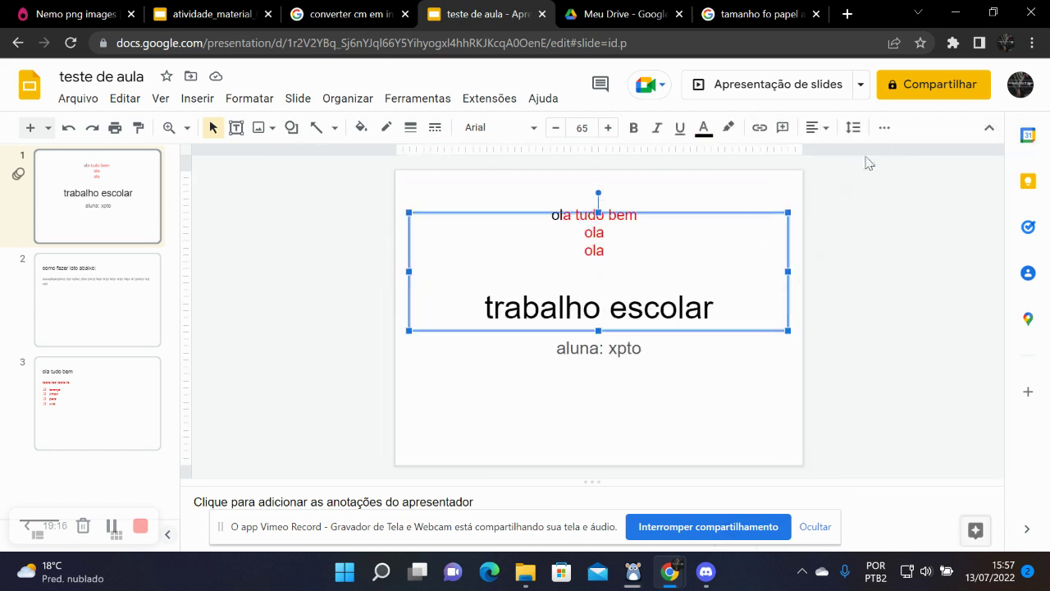
pyautogui.click(885, 129)
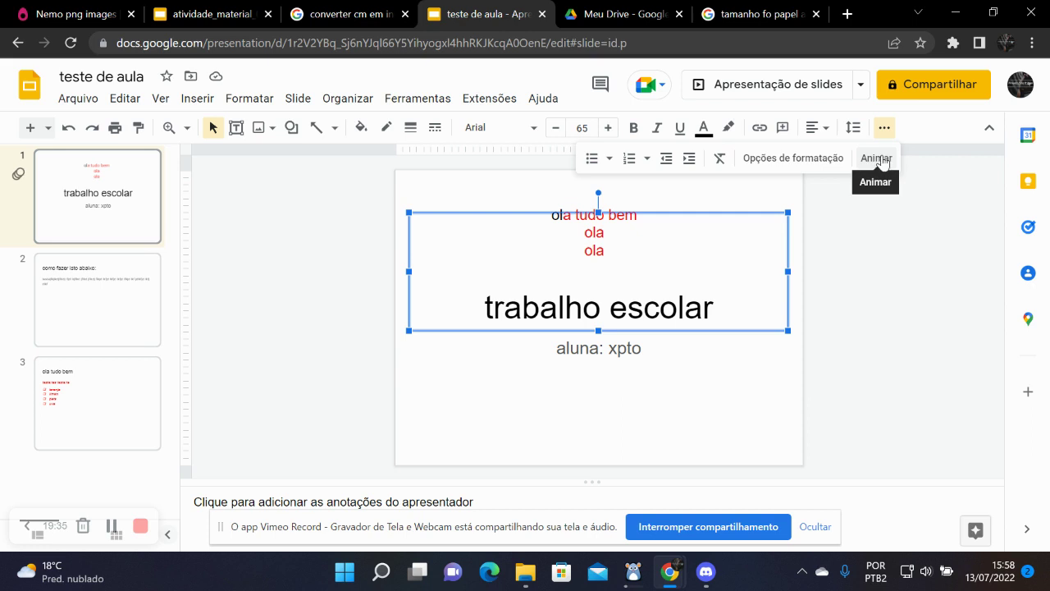
# Preview slide 1 as a fullscreen slideshow, then exit back to the editor.
pyautogui.click(861, 319)
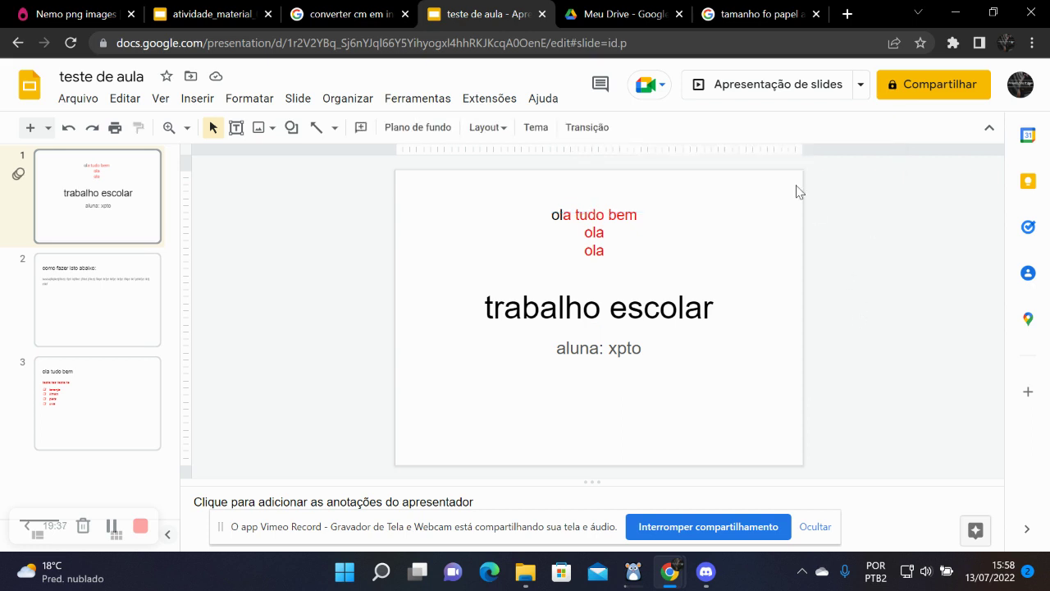
pyautogui.click(764, 86)
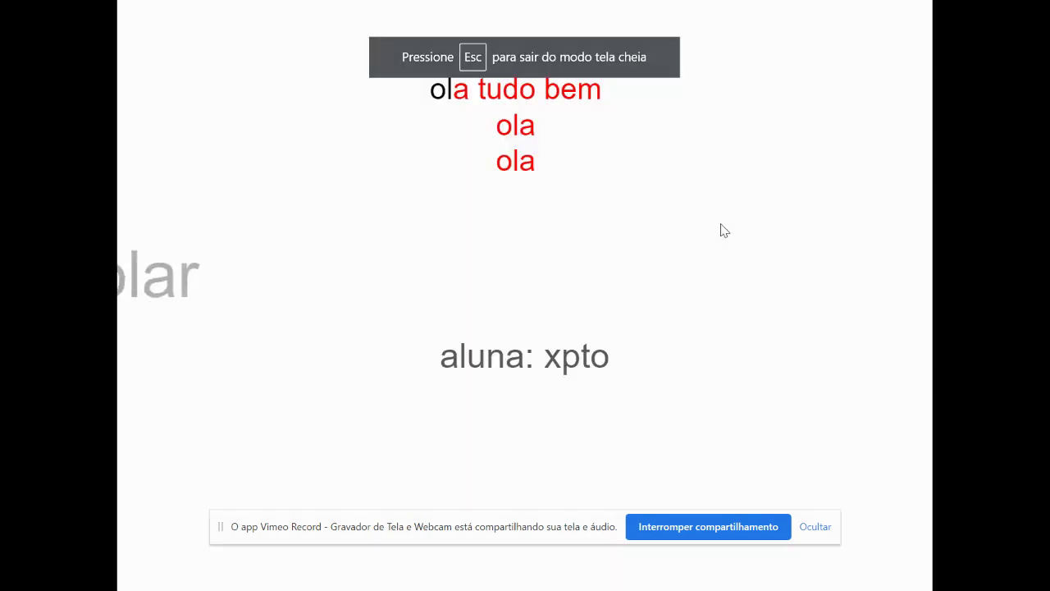
pyautogui.moveTo(788, 5)
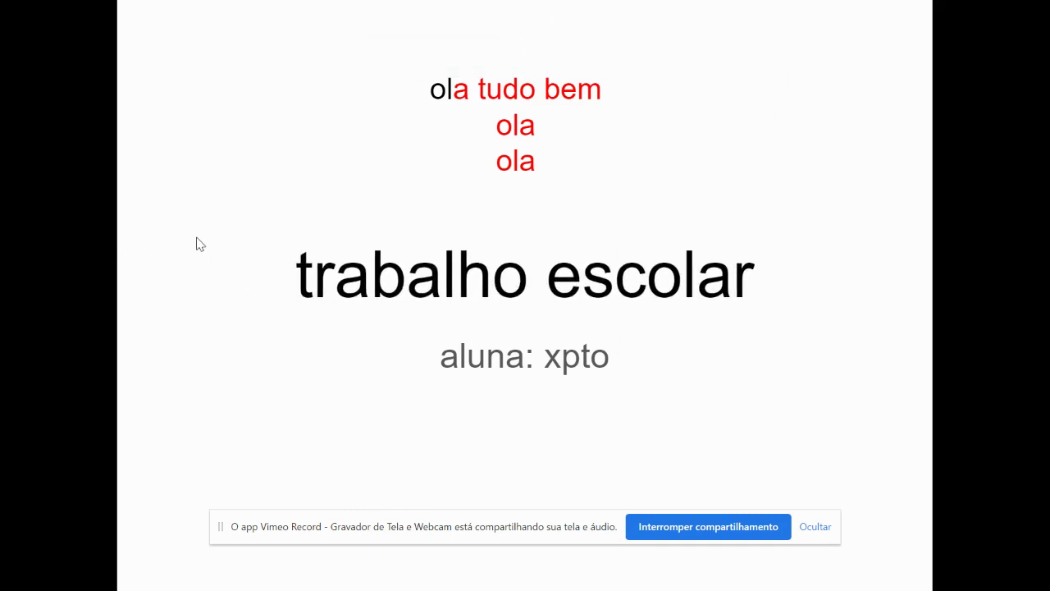
pyautogui.press('Escape')
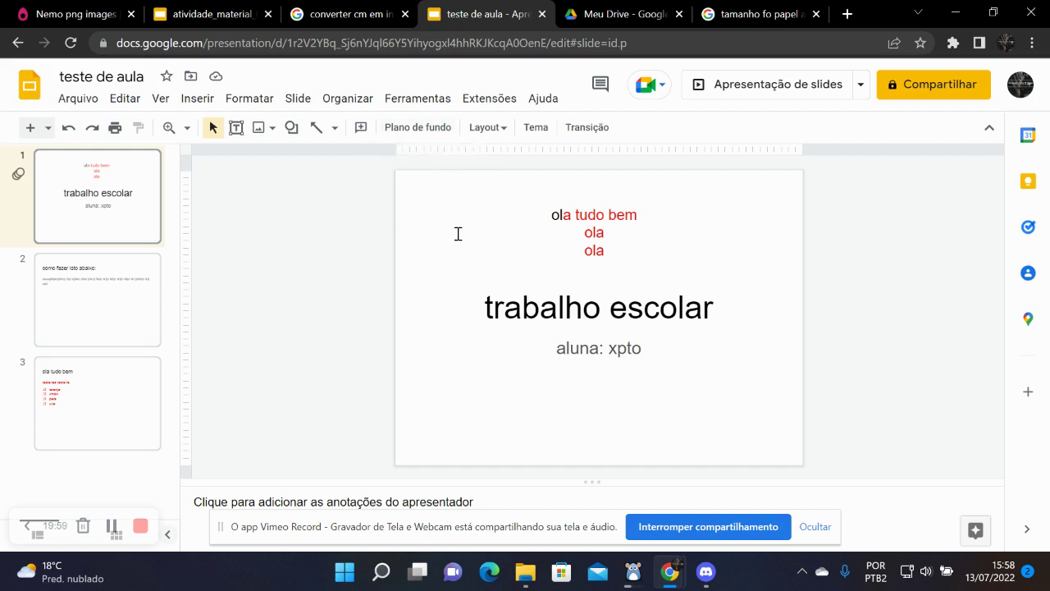
# Fill the top red 'ola tudo bem' text box with light grey after trying dark grey.
pyautogui.click(506, 132)
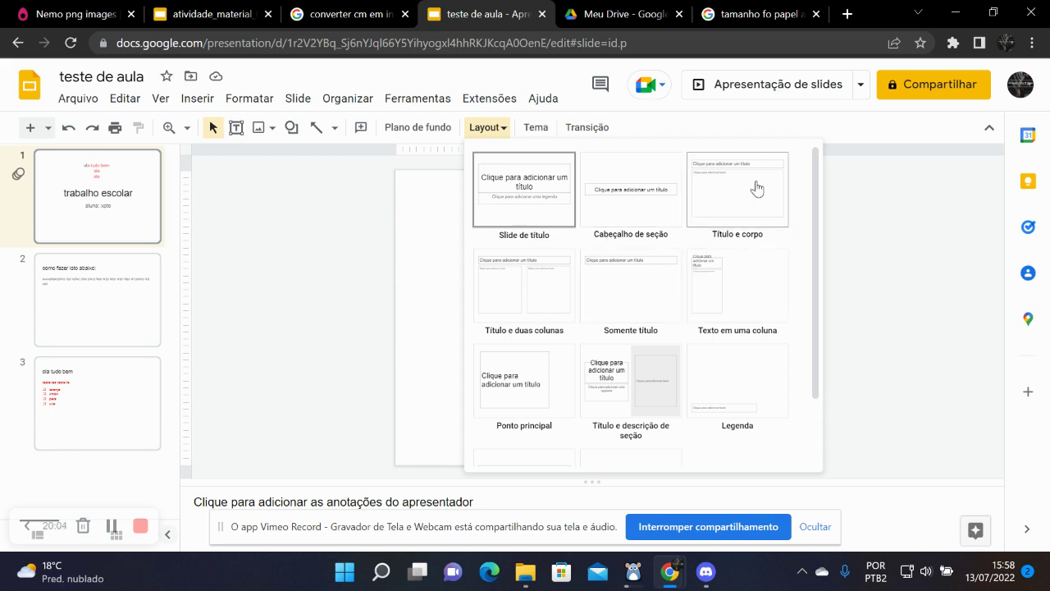
pyautogui.click(417, 279)
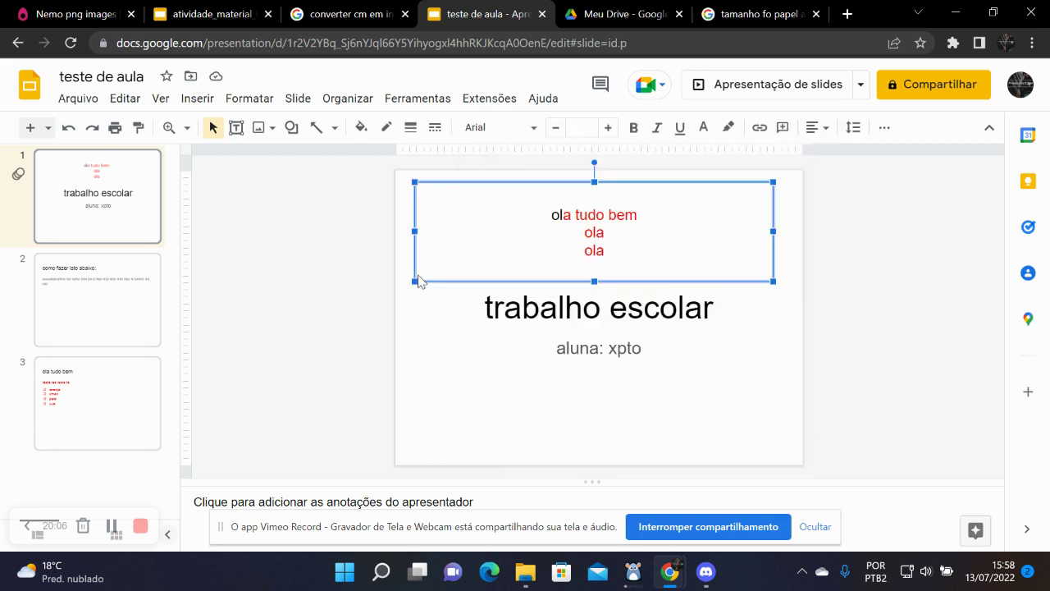
pyautogui.click(361, 128)
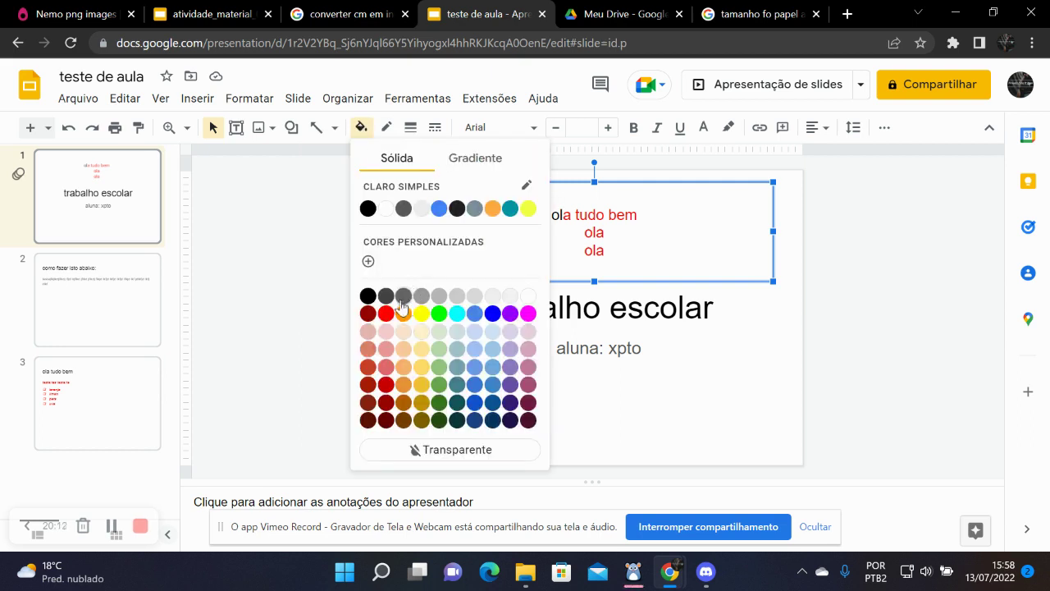
pyautogui.click(403, 303)
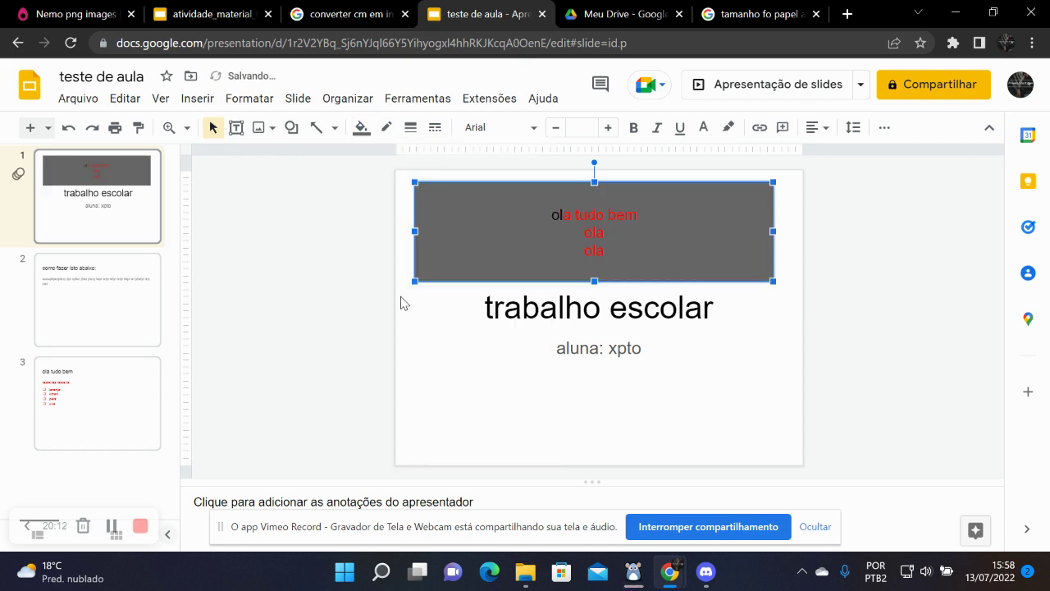
pyautogui.click(361, 128)
pyautogui.click(421, 208)
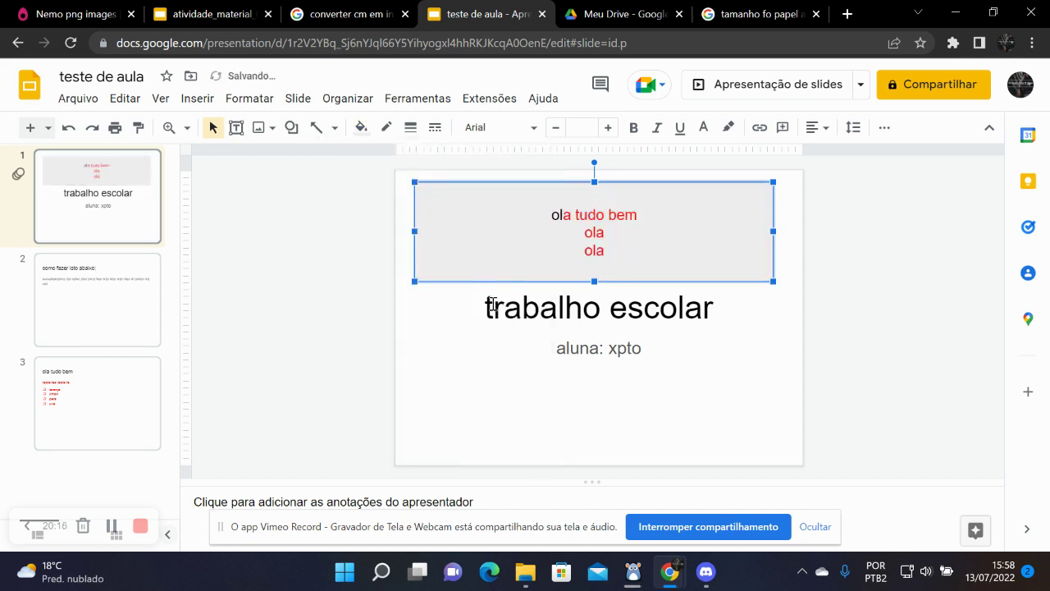
pyautogui.click(438, 367)
pyautogui.click(534, 473)
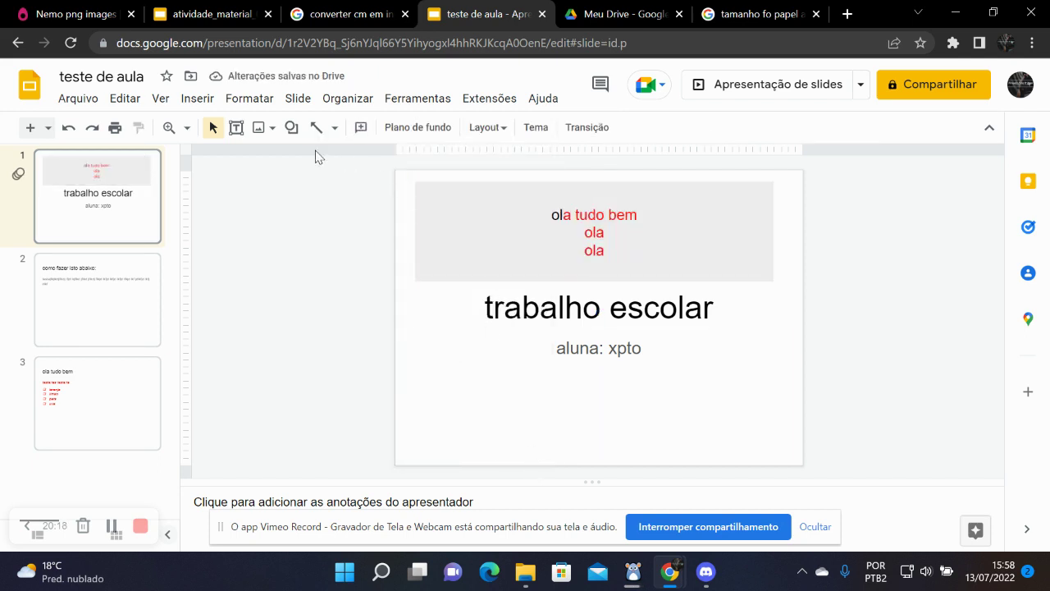
pyautogui.click(446, 226)
# Draw a cloud callout at the grey box's right end and type 'duvidas' in it.
pyautogui.click(458, 355)
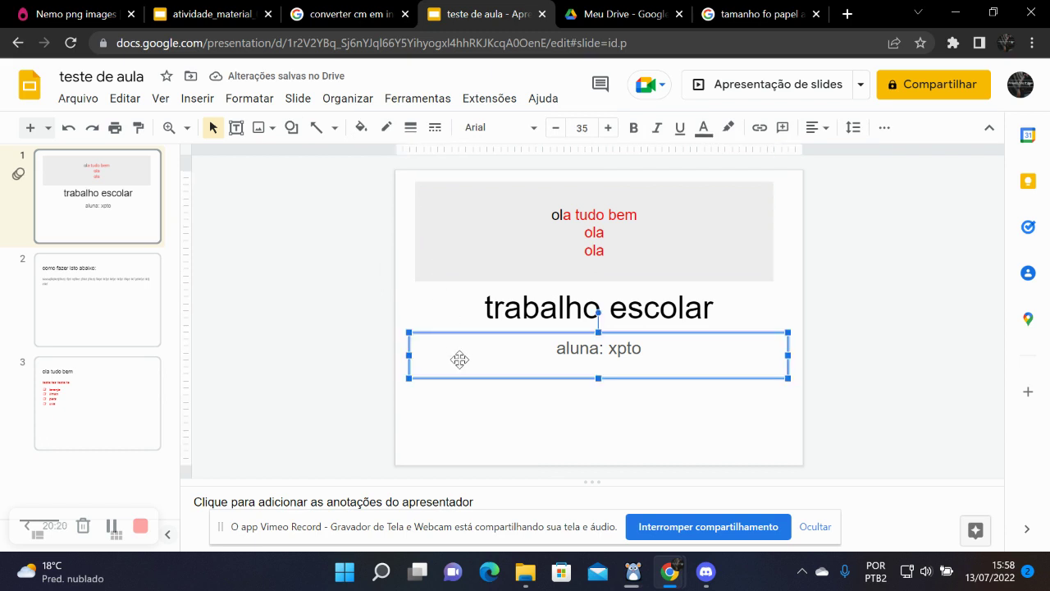
pyautogui.click(291, 130)
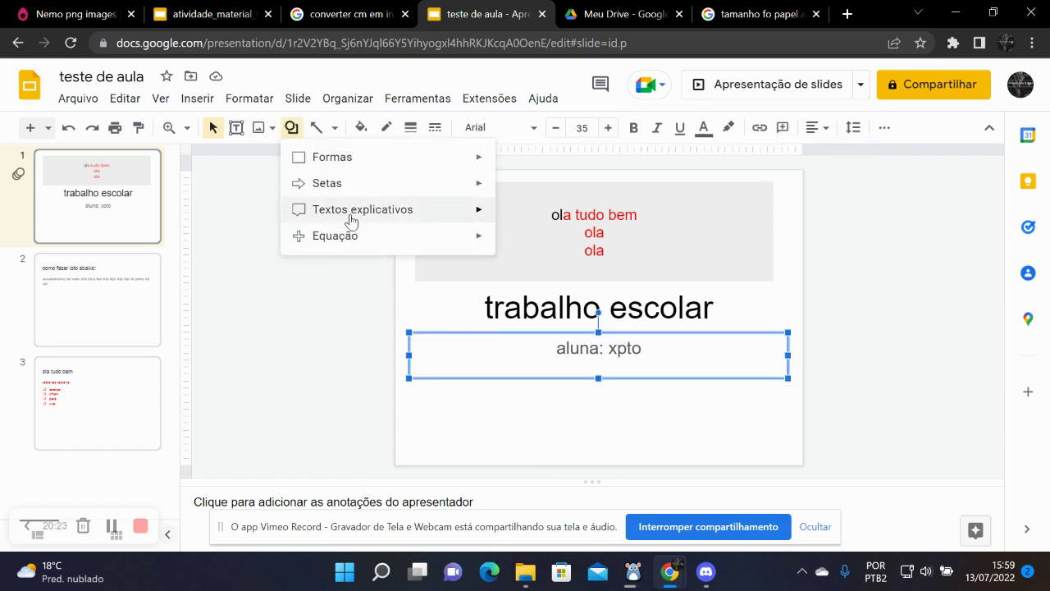
pyautogui.moveTo(352, 220)
pyautogui.click(568, 268)
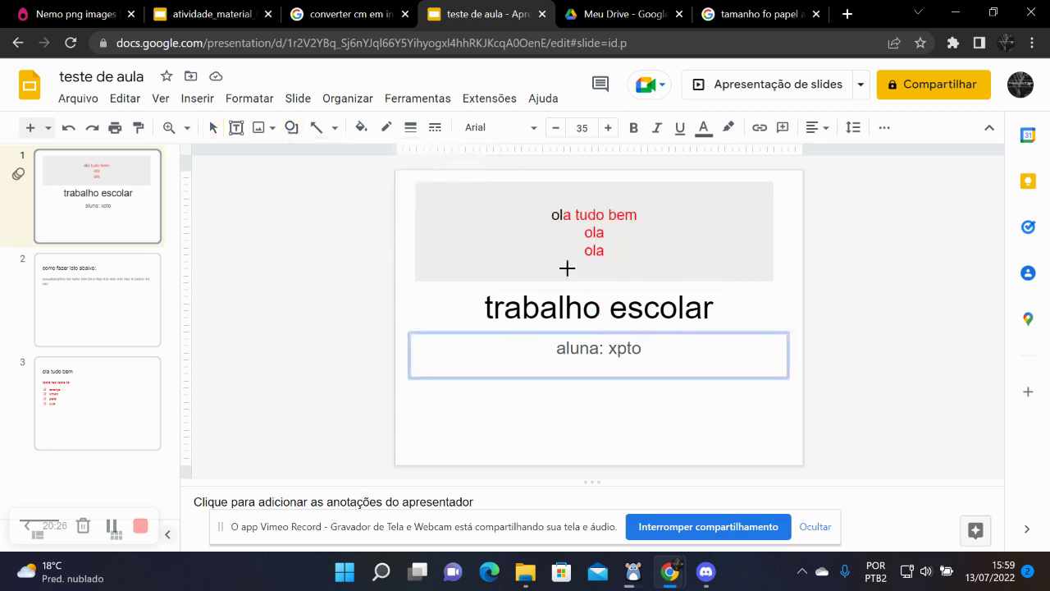
pyautogui.moveTo(705, 208)
pyautogui.mouseDown()
pyautogui.moveTo(785, 275)
pyautogui.moveTo(639, 293)
pyautogui.mouseUp()
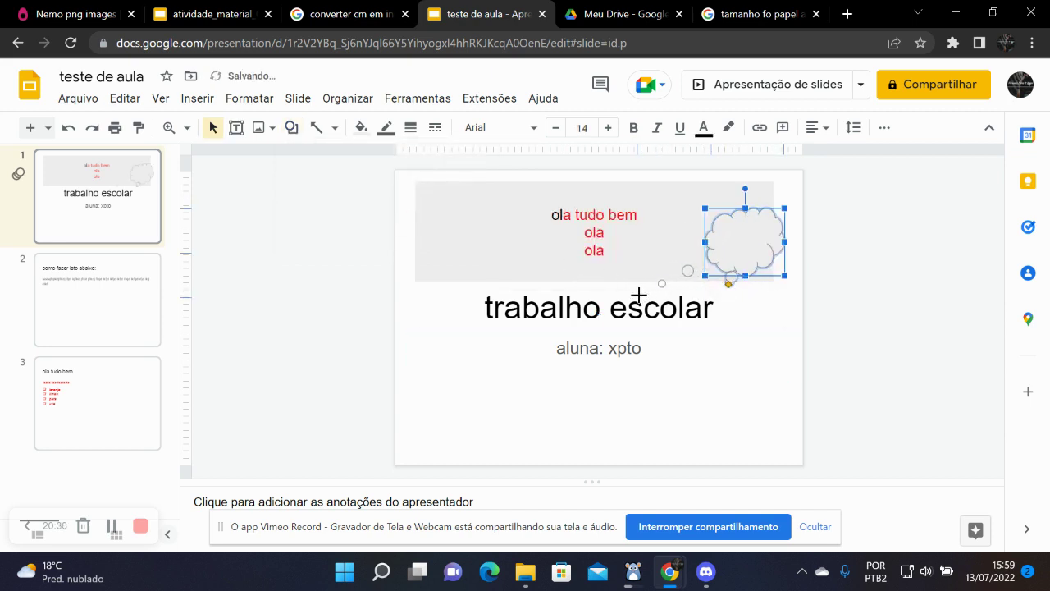
pyautogui.click(739, 238)
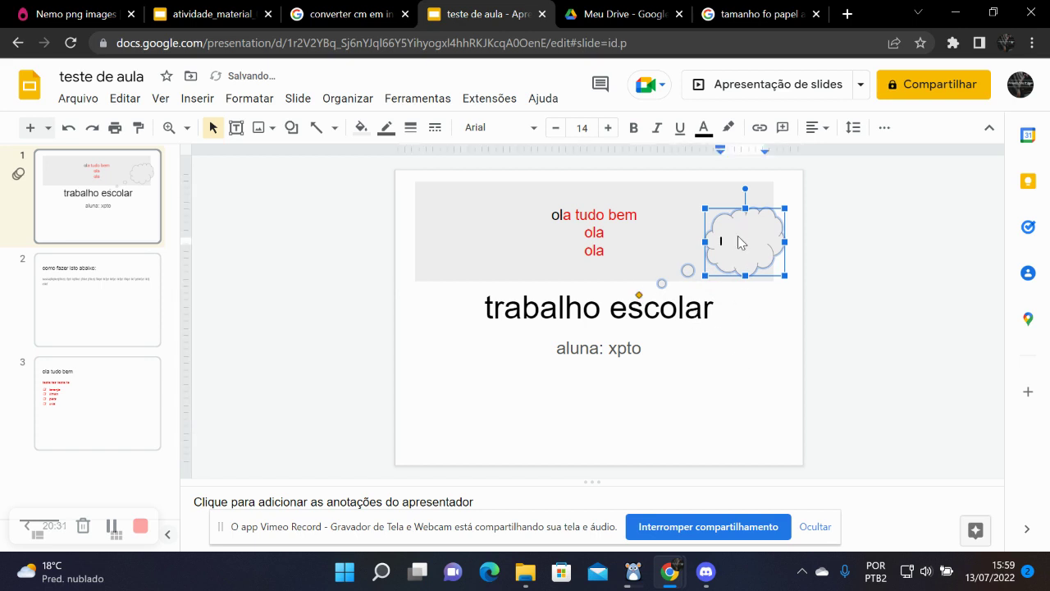
pyautogui.write('duv')
# Make the 'duvidas' text bold at font size 22.
pyautogui.moveTo(754, 243); pyautogui.dragTo(717, 240)
pyautogui.click(634, 128)
pyautogui.click(608, 130)
pyautogui.click(609, 130)
pyautogui.click(609, 130)
pyautogui.click(609, 130)
pyautogui.click(608, 129)
pyautogui.click(608, 128)
pyautogui.click(608, 129)
pyautogui.click(608, 129)
pyautogui.click(608, 128)
pyautogui.click(557, 131)
pyautogui.doubleClick(557, 132)
pyautogui.doubleClick(557, 131)
pyautogui.doubleClick(557, 131)
pyautogui.click(557, 131)
# Widen the cloud callout to the left and reposition its tail bubbles.
pyautogui.click(698, 240)
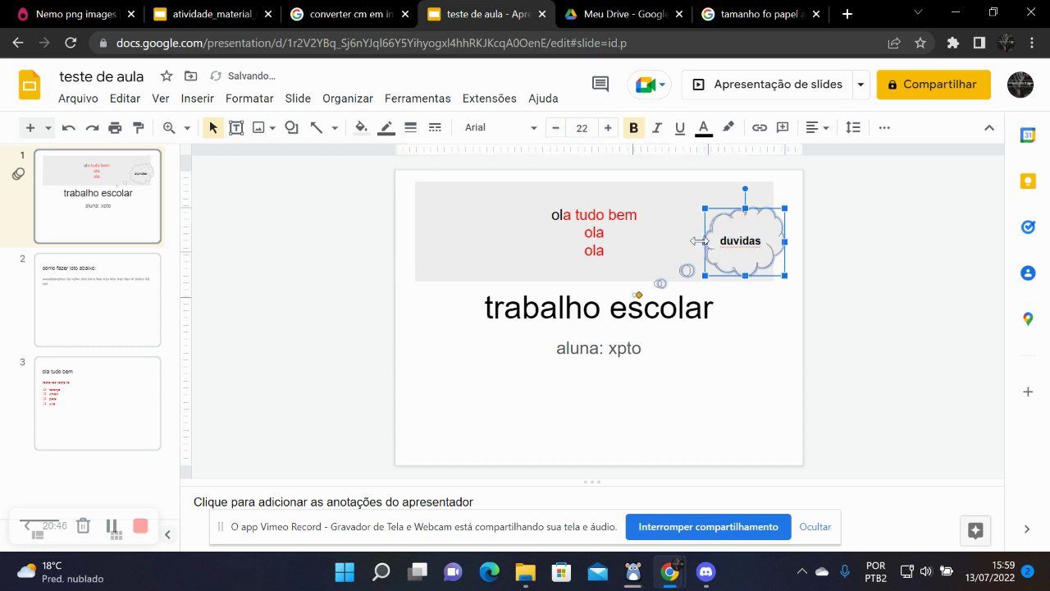
pyautogui.moveTo(697, 240); pyautogui.dragTo(673, 241)
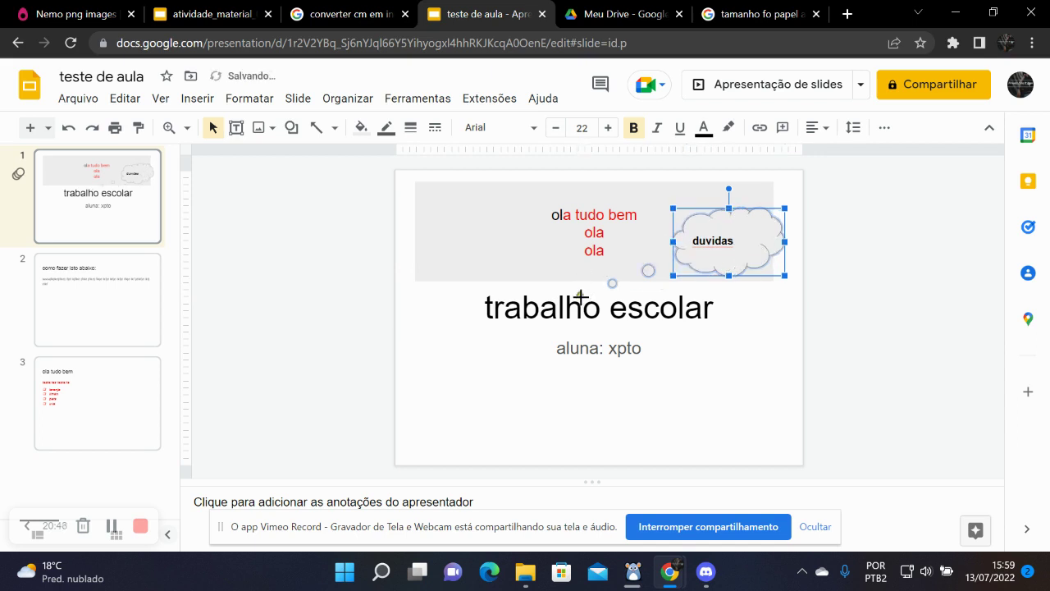
pyautogui.moveTo(580, 294); pyautogui.dragTo(646, 295)
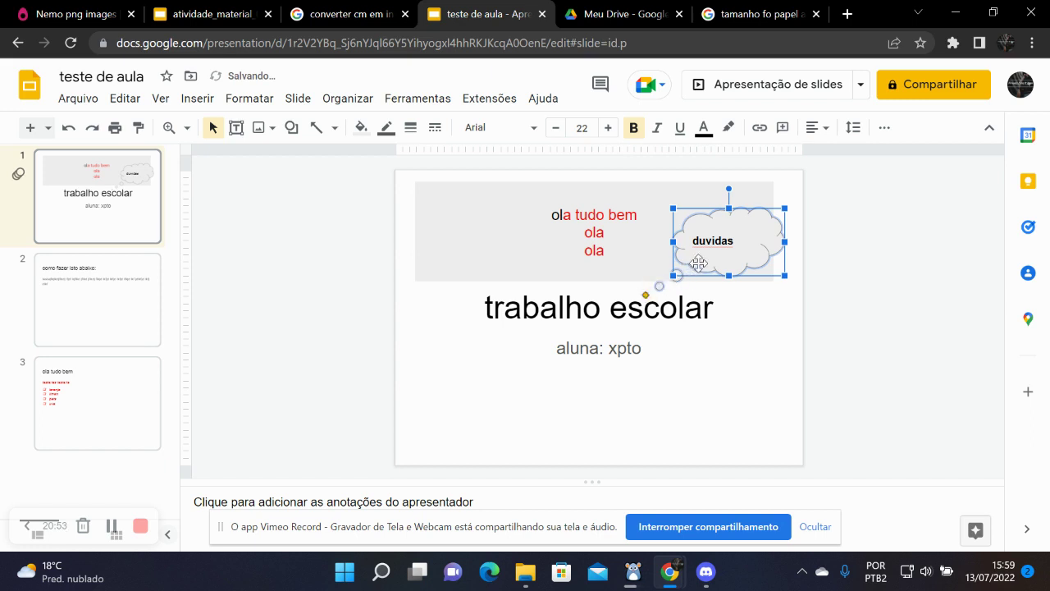
pyautogui.click(749, 394)
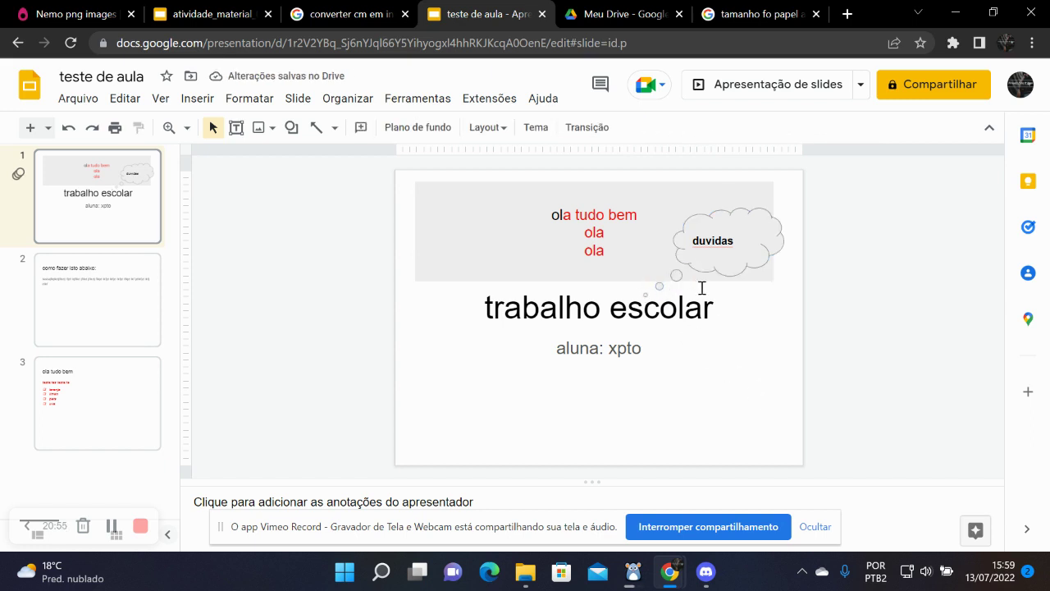
pyautogui.click(738, 271)
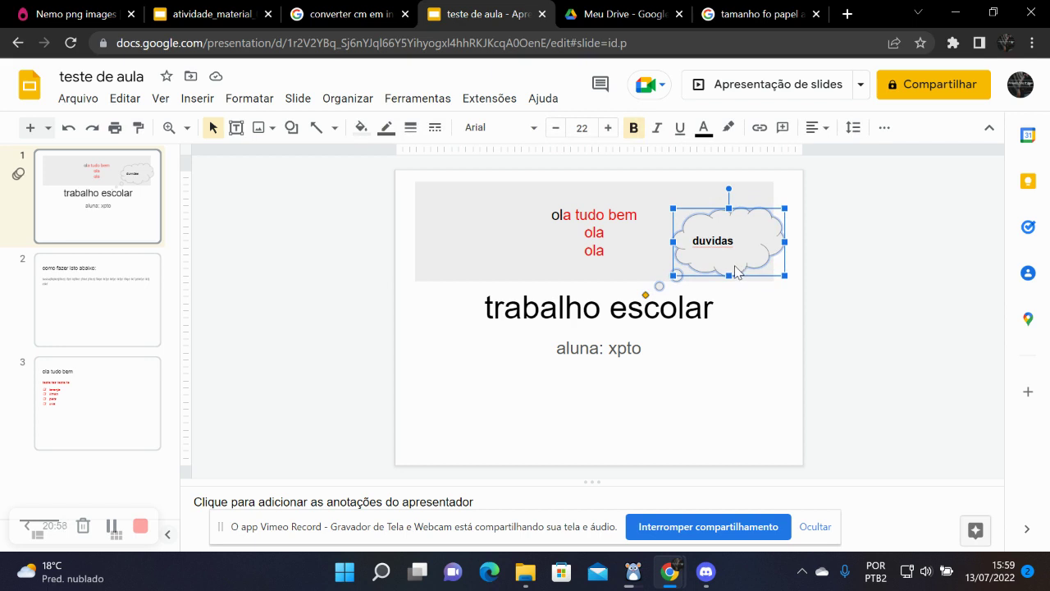
pyautogui.click(884, 128)
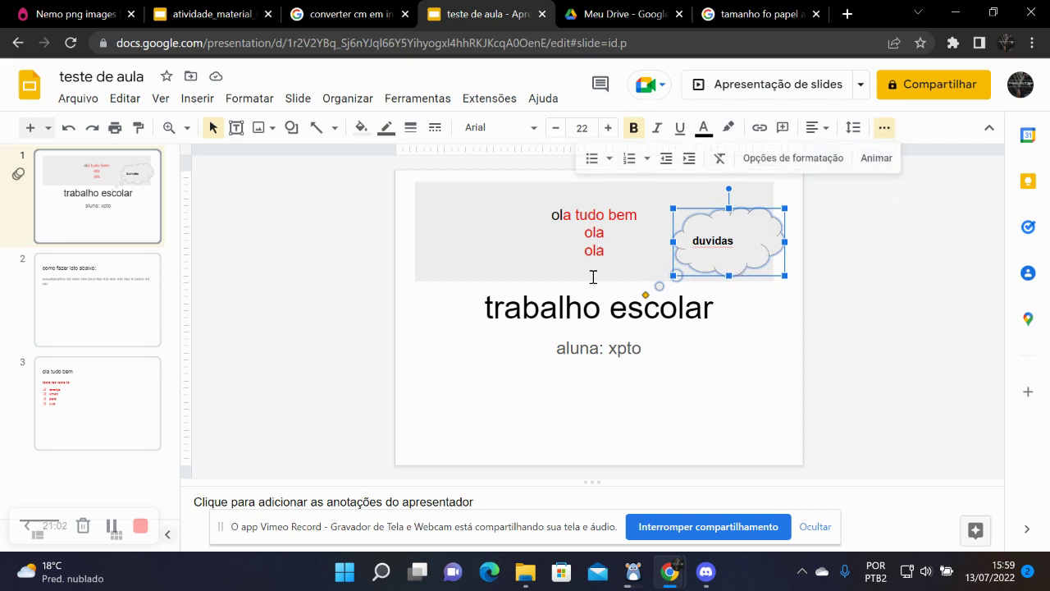
pyautogui.click(772, 436)
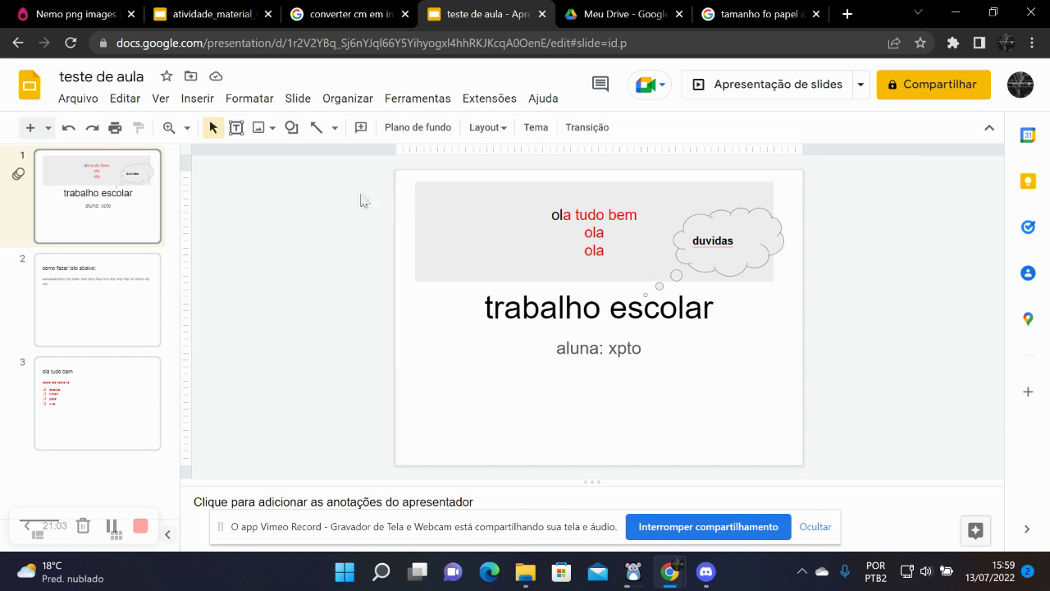
# Browse the Forma shape list without inserting anything, then bring up the Inserir imagem choices.
pyautogui.click(291, 129)
pyautogui.moveTo(342, 245)
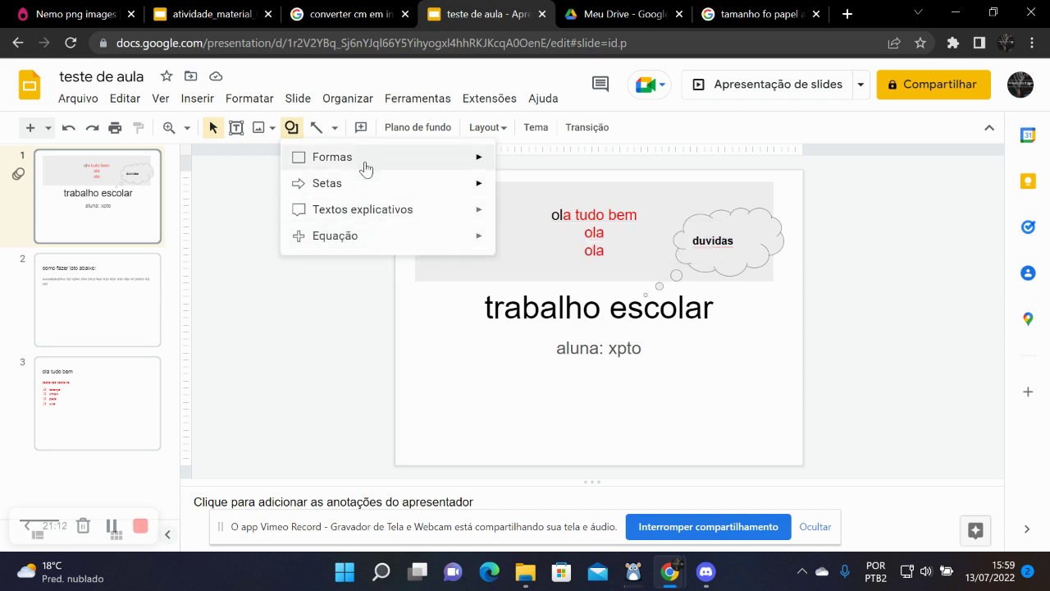
pyautogui.moveTo(367, 163)
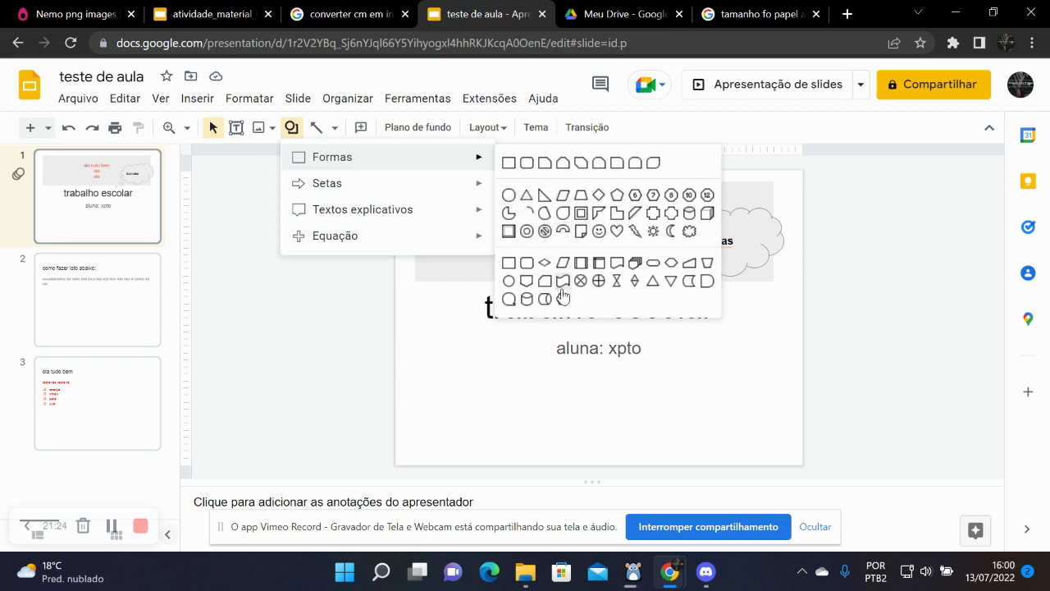
pyautogui.click(242, 192)
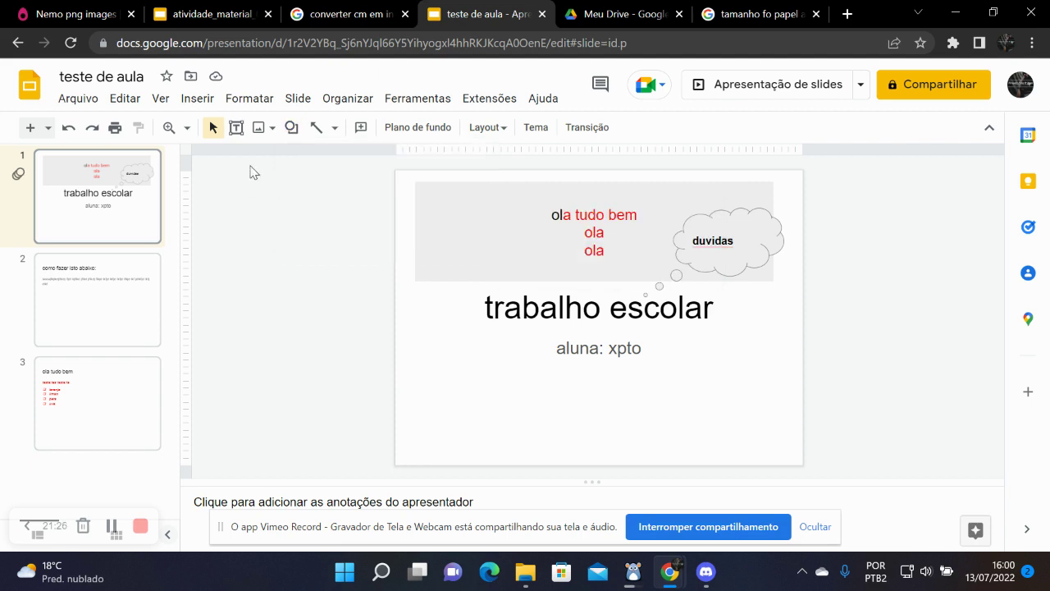
pyautogui.click(274, 128)
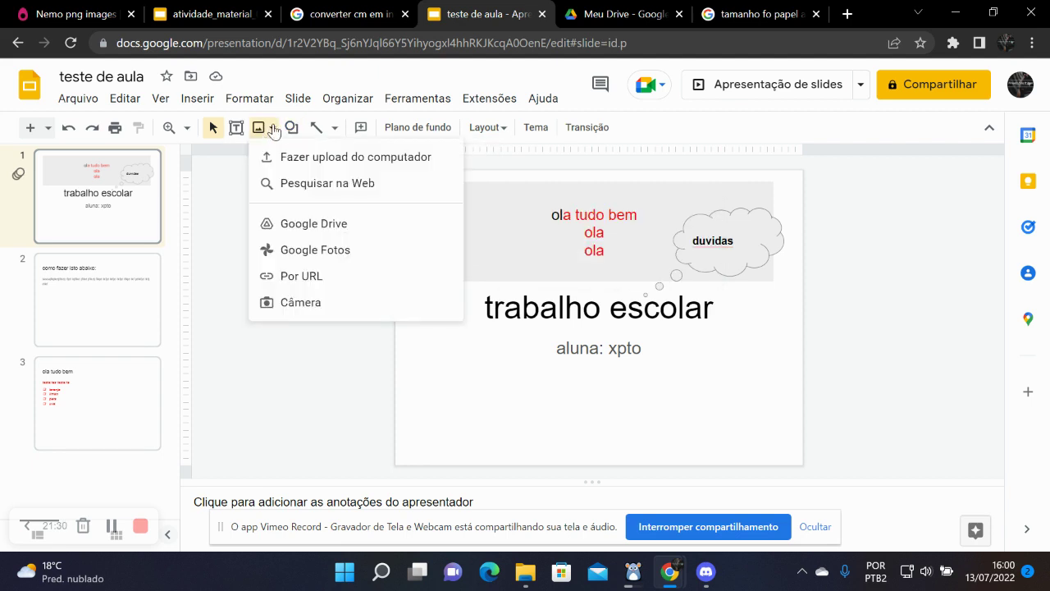
# Upload peixe_nemo_04.png from Downloads and move it up beside the 'aluna: xpto' subtitle.
pyautogui.click(321, 160)
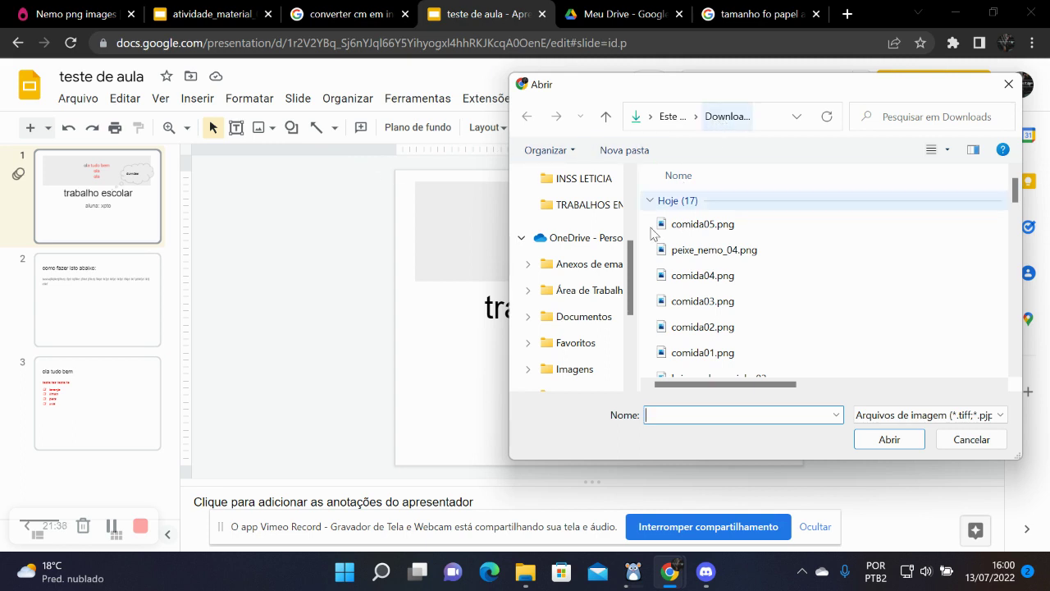
pyautogui.moveTo(637, 256); pyautogui.dragTo(635, 192)
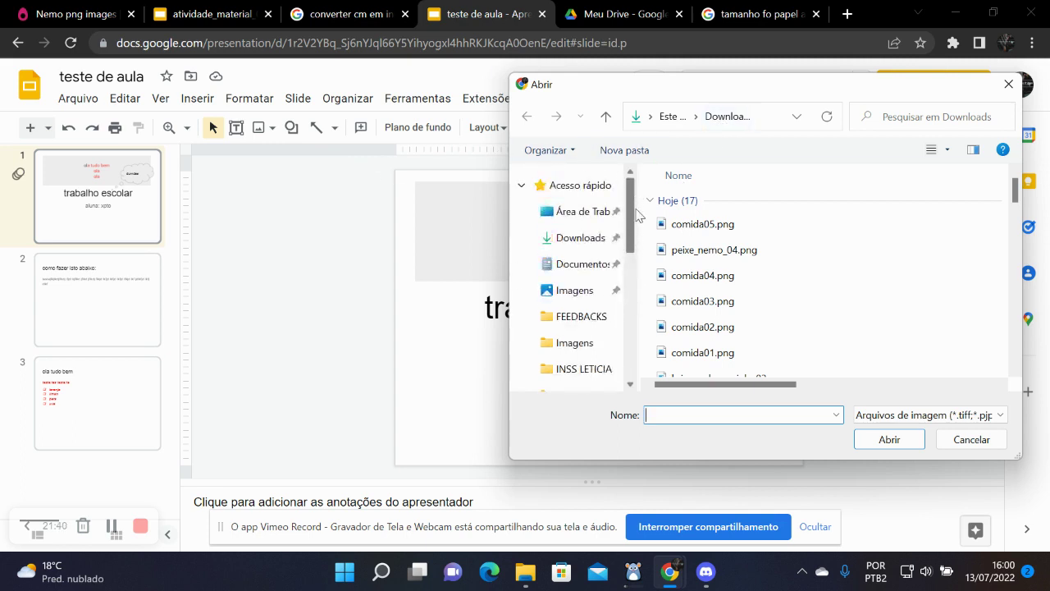
pyautogui.click(573, 295)
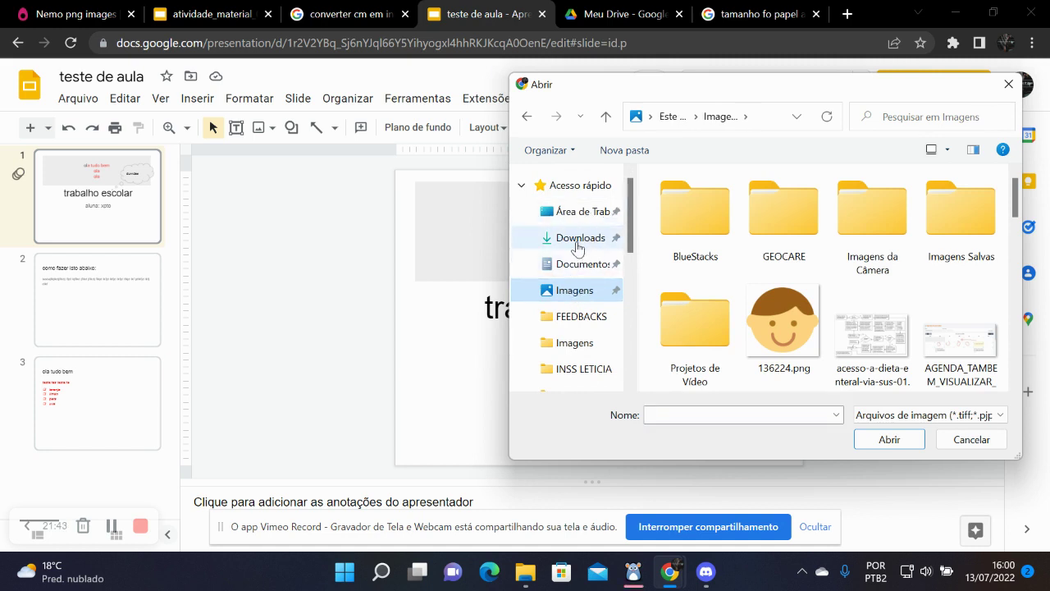
pyautogui.click(579, 239)
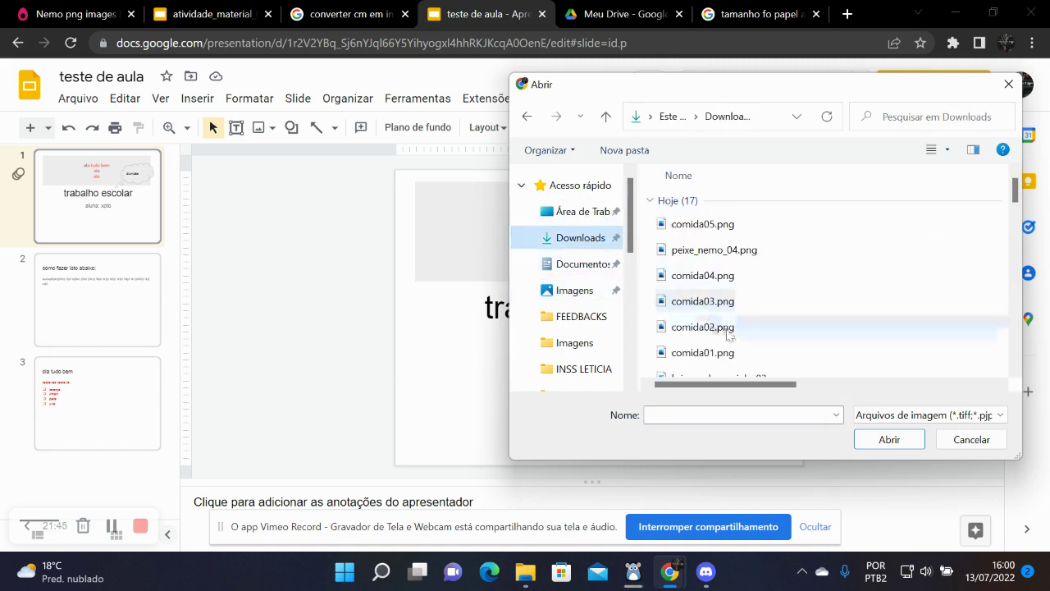
pyautogui.click(712, 257)
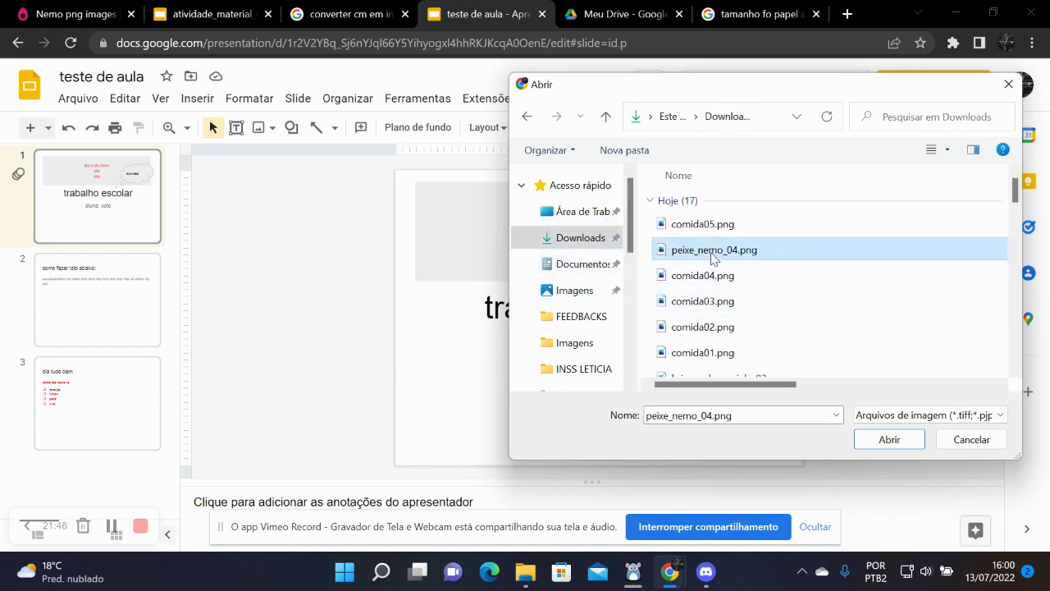
pyautogui.click(890, 440)
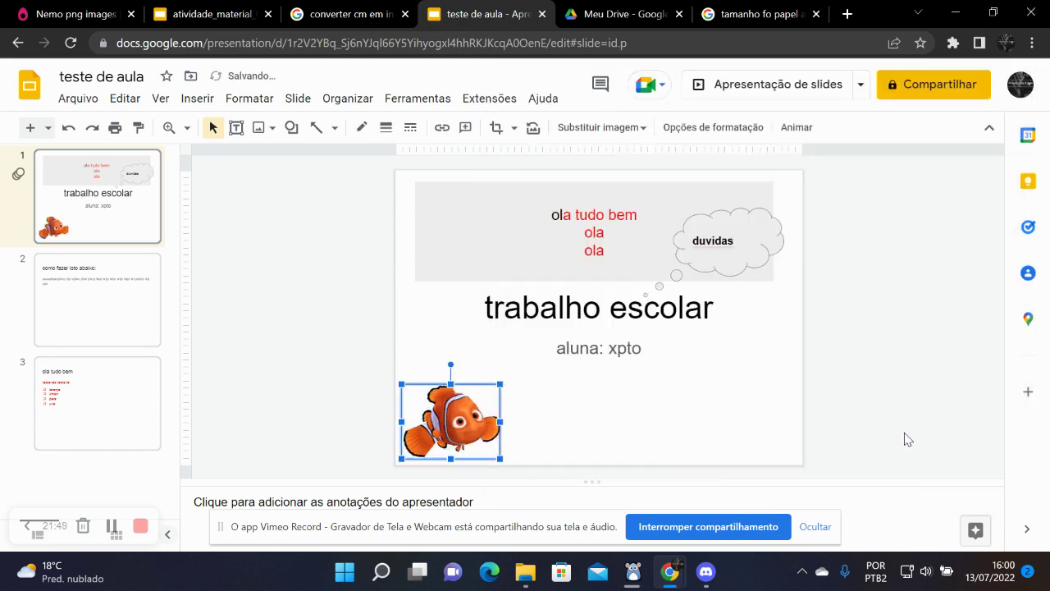
pyautogui.moveTo(453, 425); pyautogui.dragTo(472, 382)
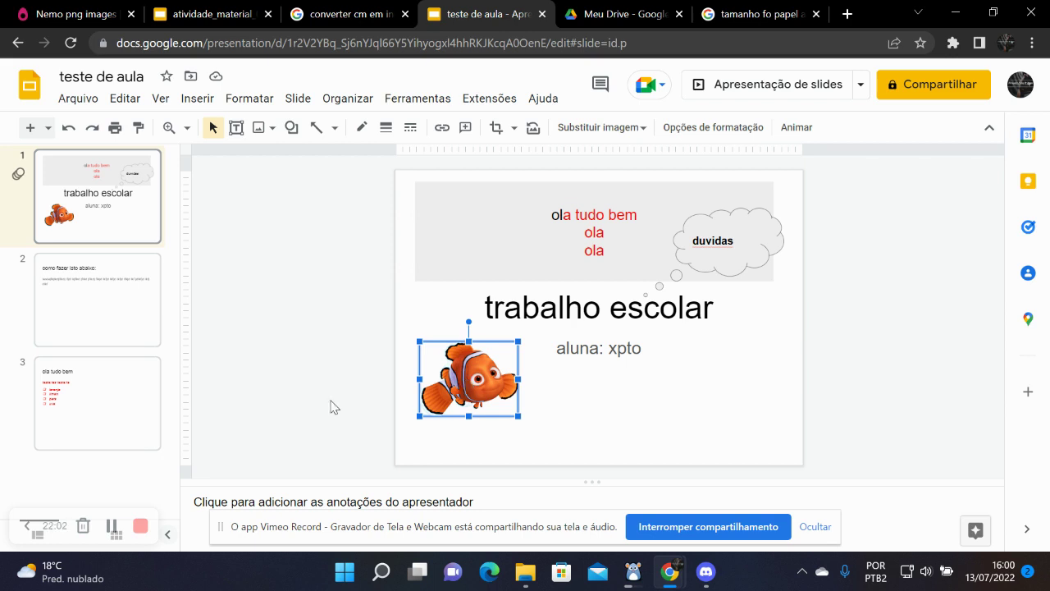
# Open the Nemo image's Opções de formatação panel showing its size and rotation settings.
pyautogui.rightClick(477, 372)
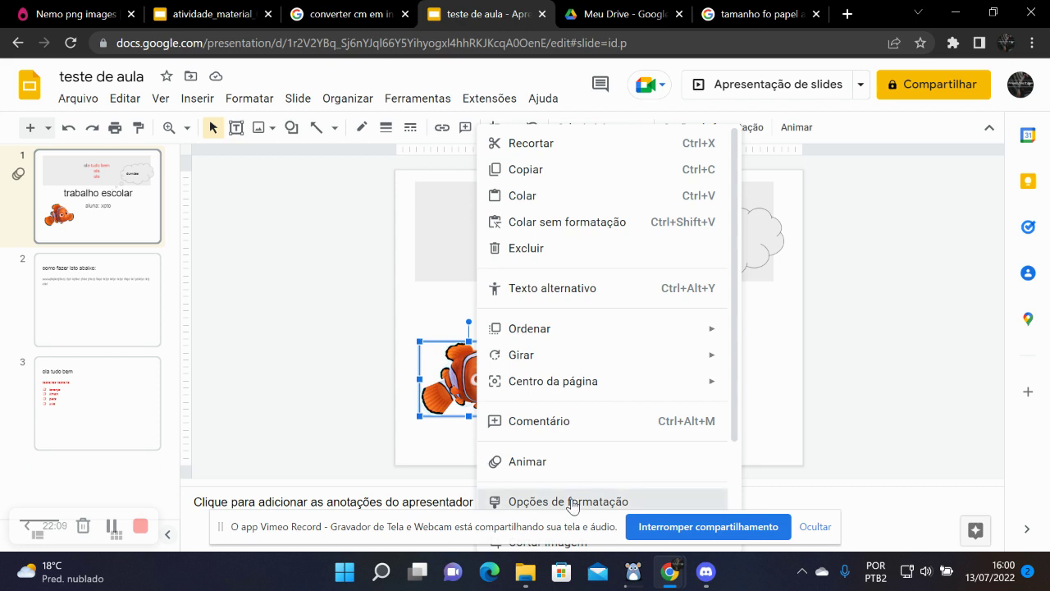
pyautogui.click(572, 502)
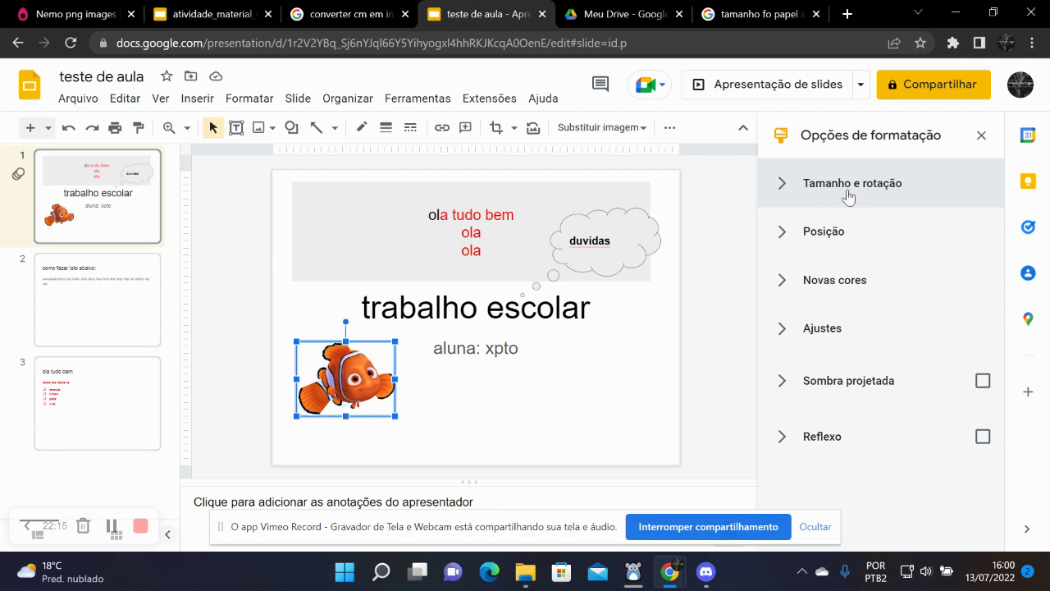
pyautogui.click(781, 184)
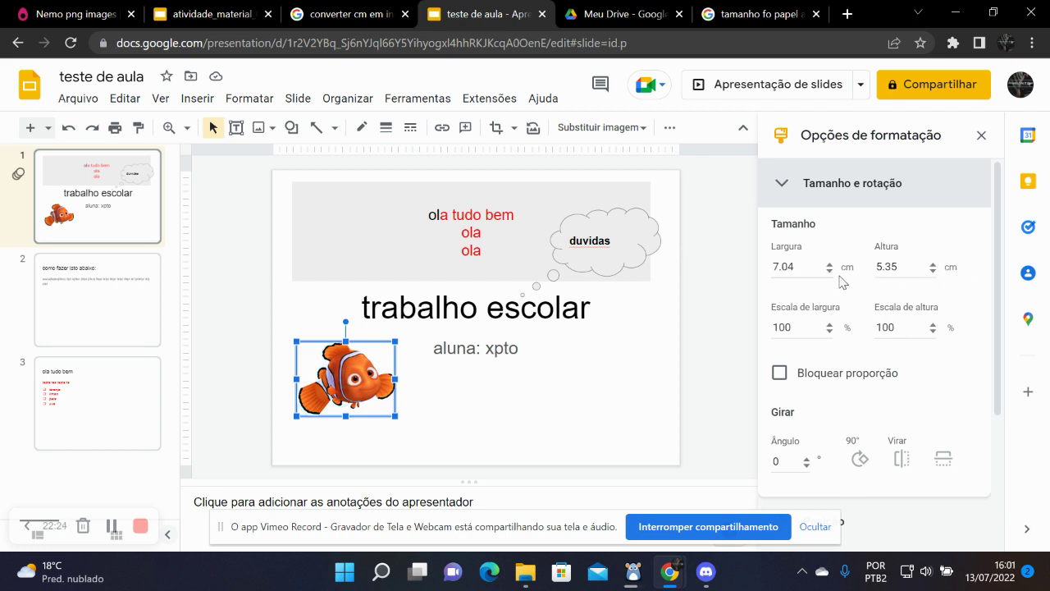
# Resize the Nemo image to 9 cm wide by 9 cm high and nudge it up-left.
pyautogui.moveTo(800, 267); pyautogui.dragTo(776, 272)
pyautogui.write('9')
pyautogui.moveTo(899, 267); pyautogui.dragTo(871, 281)
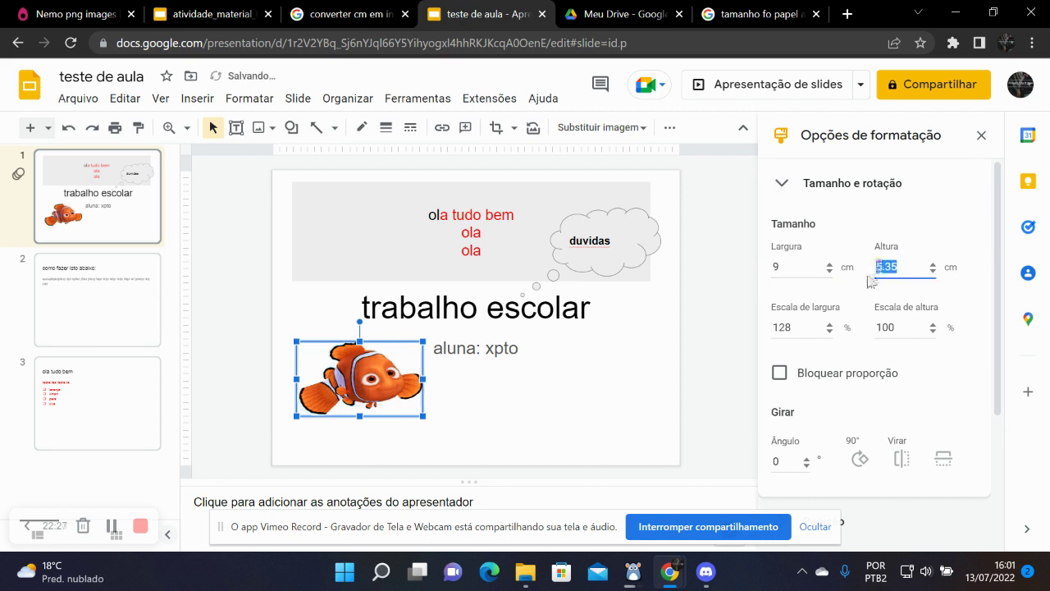
pyautogui.write('9')
pyautogui.click(802, 269)
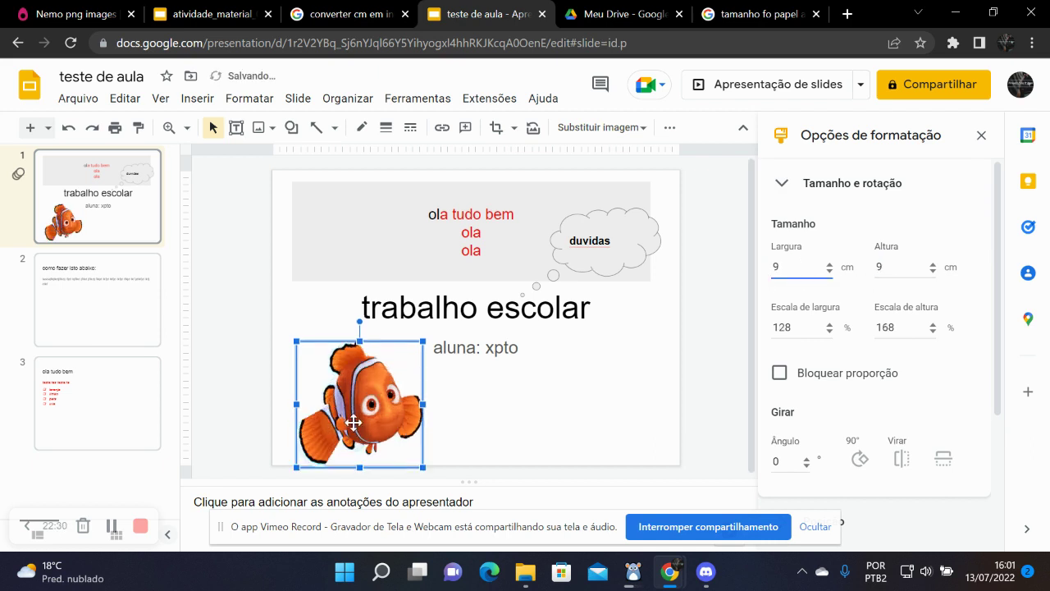
pyautogui.moveTo(348, 424); pyautogui.dragTo(344, 410)
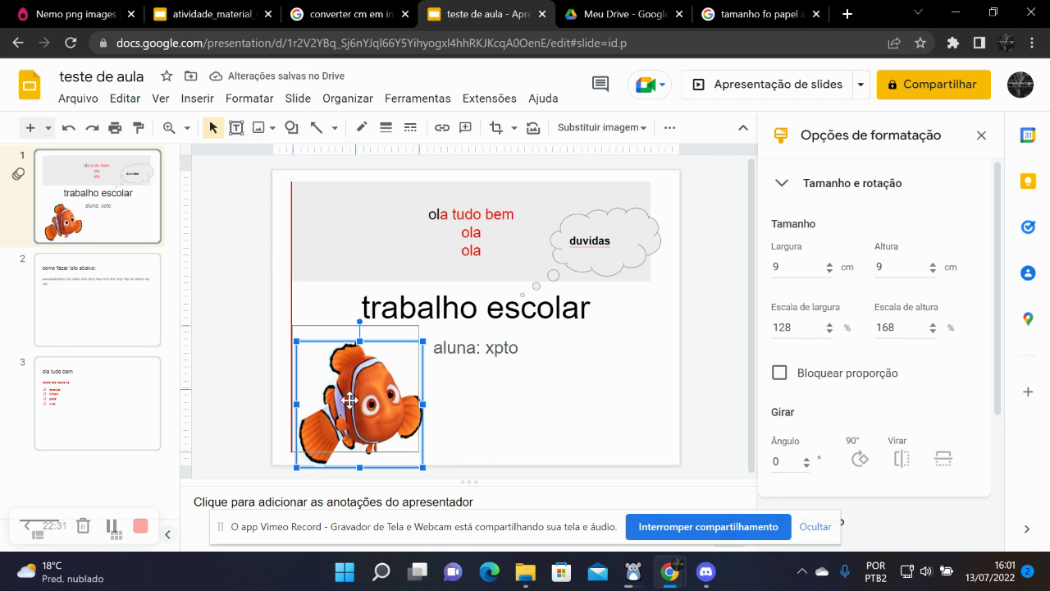
pyautogui.click(465, 417)
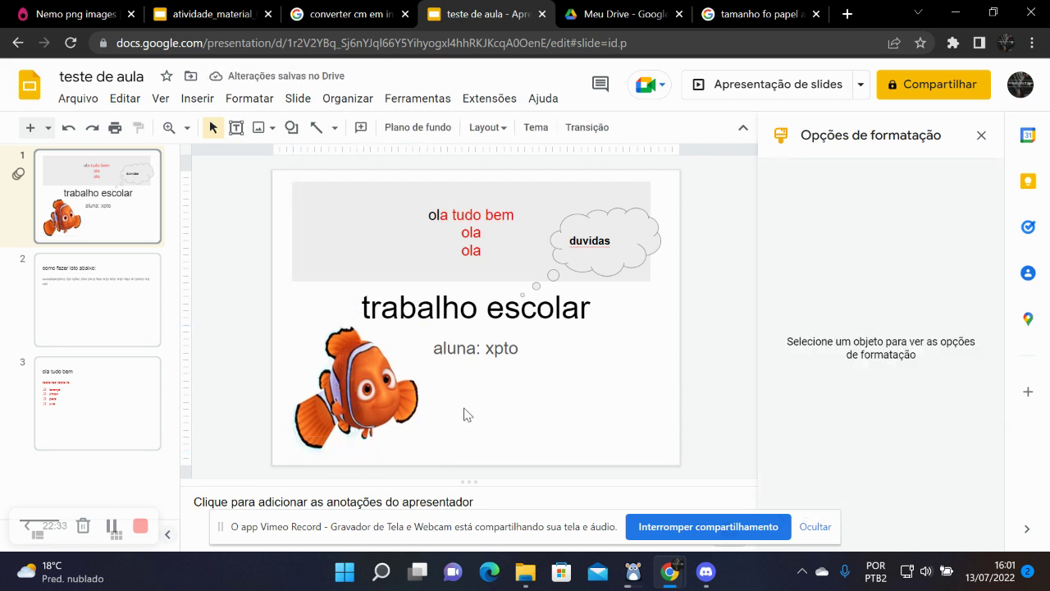
# Give the Nemo image a 1 px border.
pyautogui.click(362, 393)
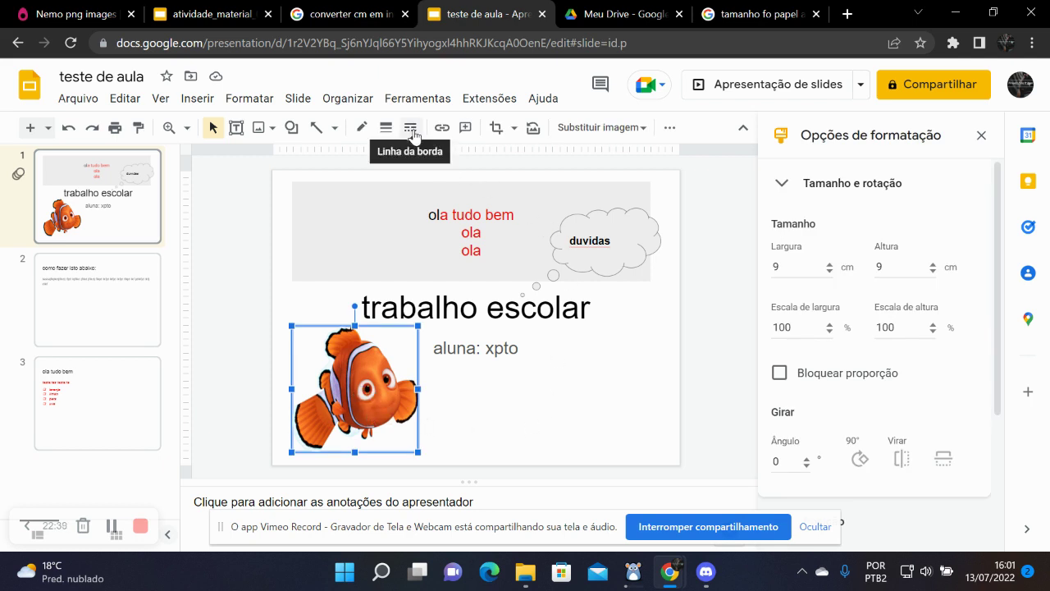
pyautogui.click(385, 129)
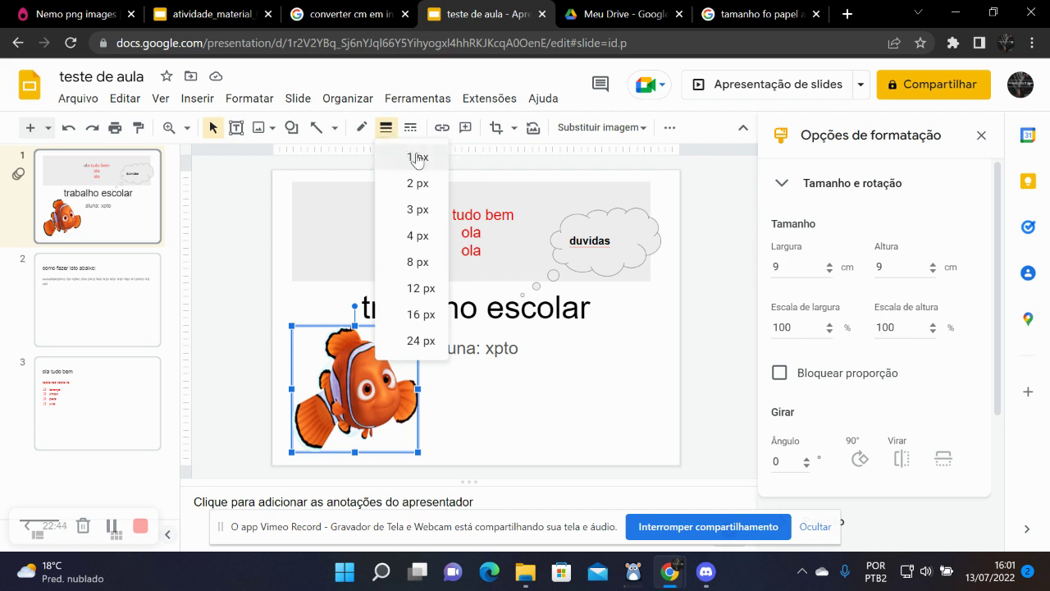
pyautogui.click(419, 157)
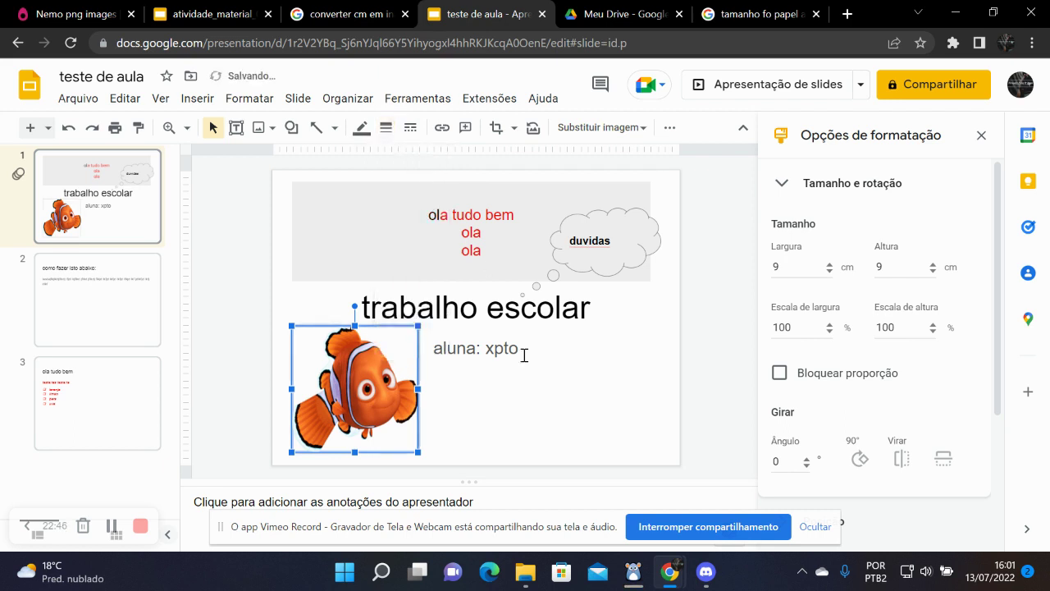
pyautogui.click(565, 412)
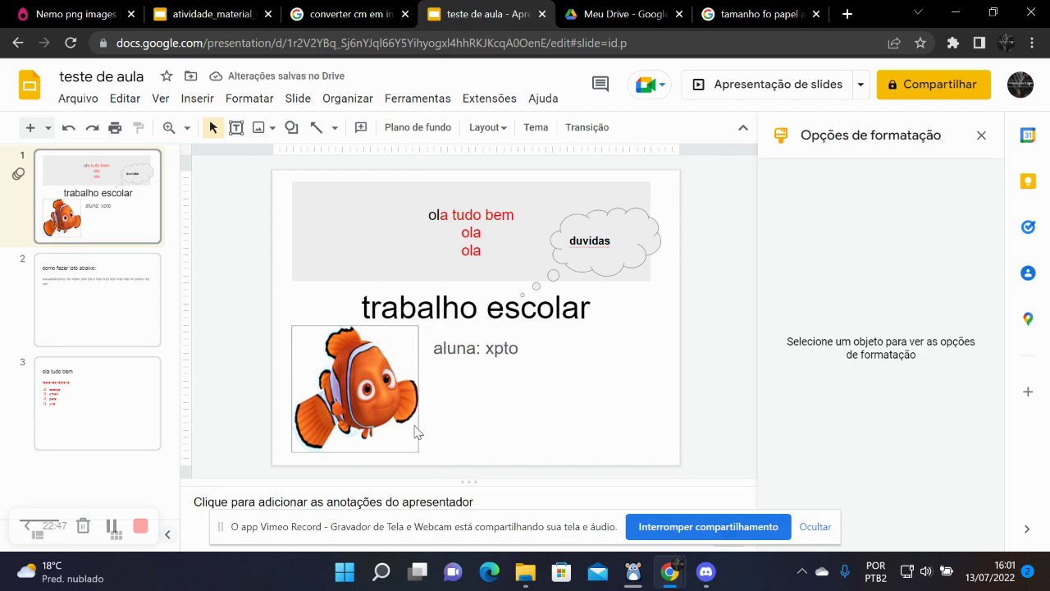
pyautogui.click(362, 383)
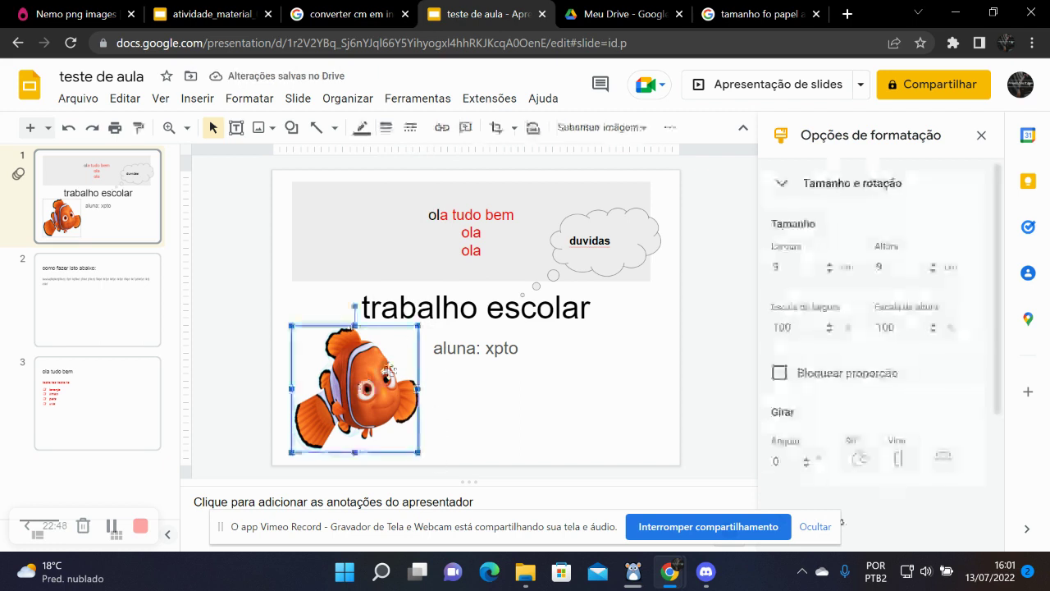
pyautogui.click(386, 128)
pyautogui.click(410, 157)
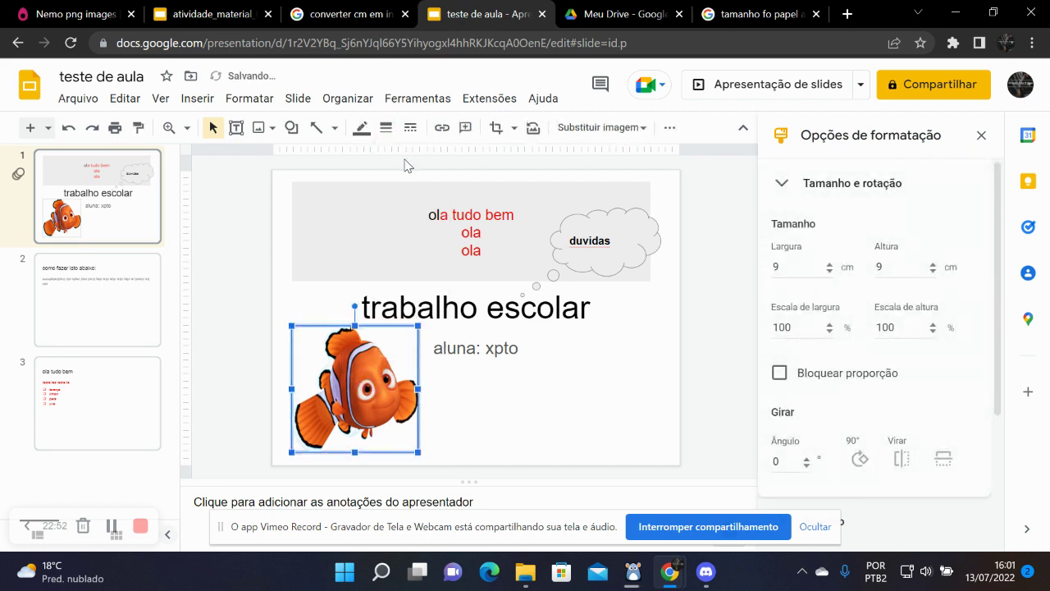
pyautogui.click(503, 413)
pyautogui.click(385, 372)
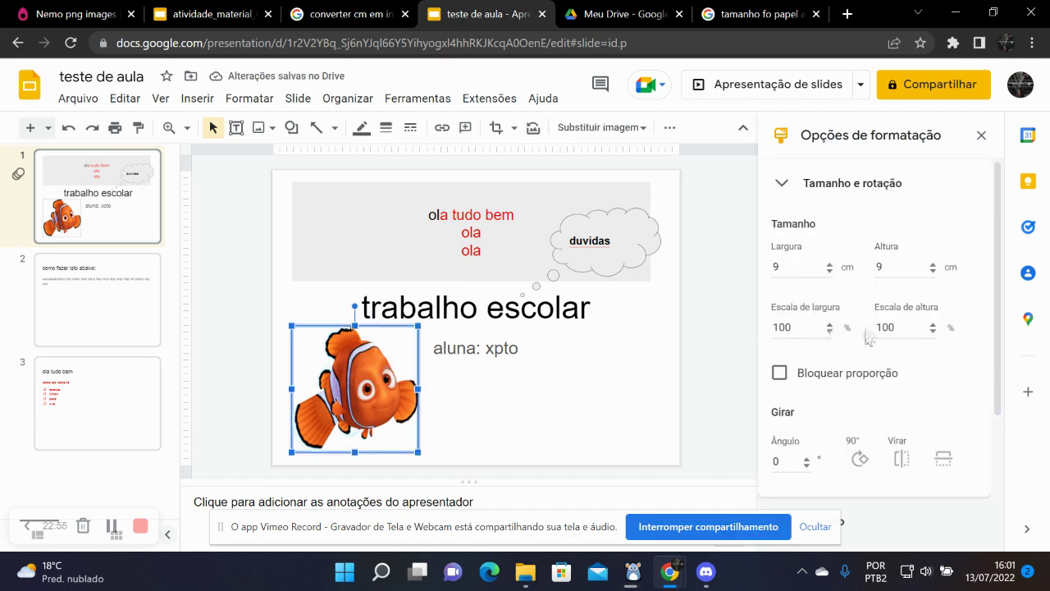
pyautogui.scroll(-2, 873, 327)
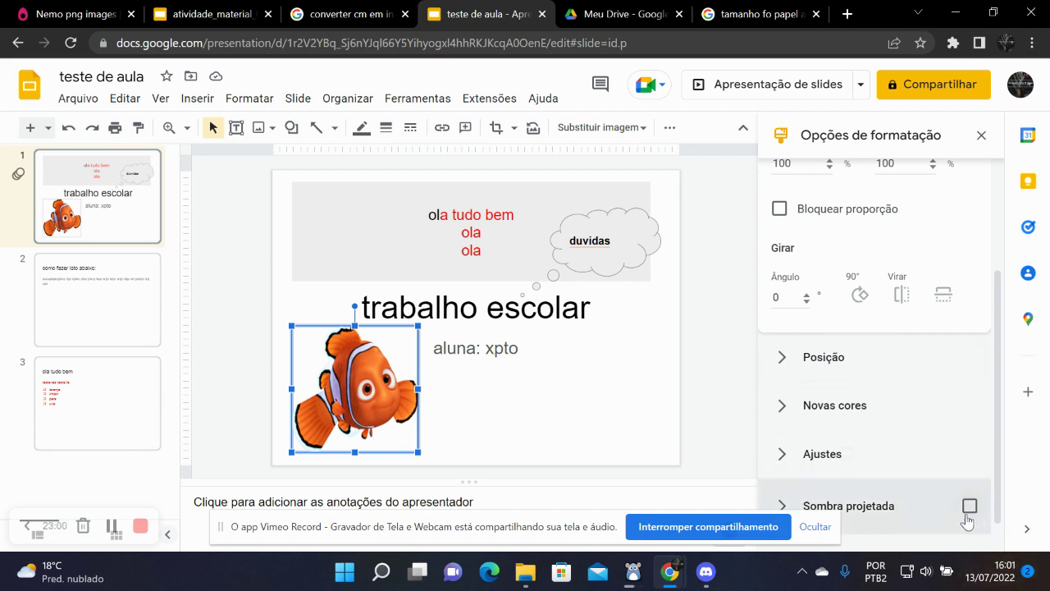
# Add a drop shadow to the Nemo image with short distance, 272° angle and more transparency.
pyautogui.click(788, 509)
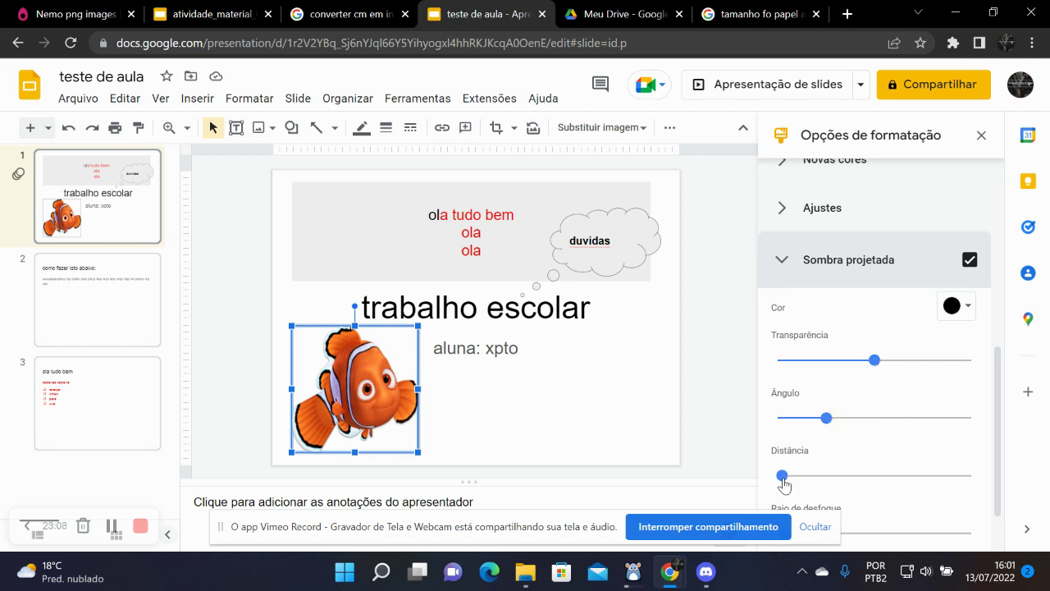
pyautogui.moveTo(782, 475); pyautogui.dragTo(853, 475)
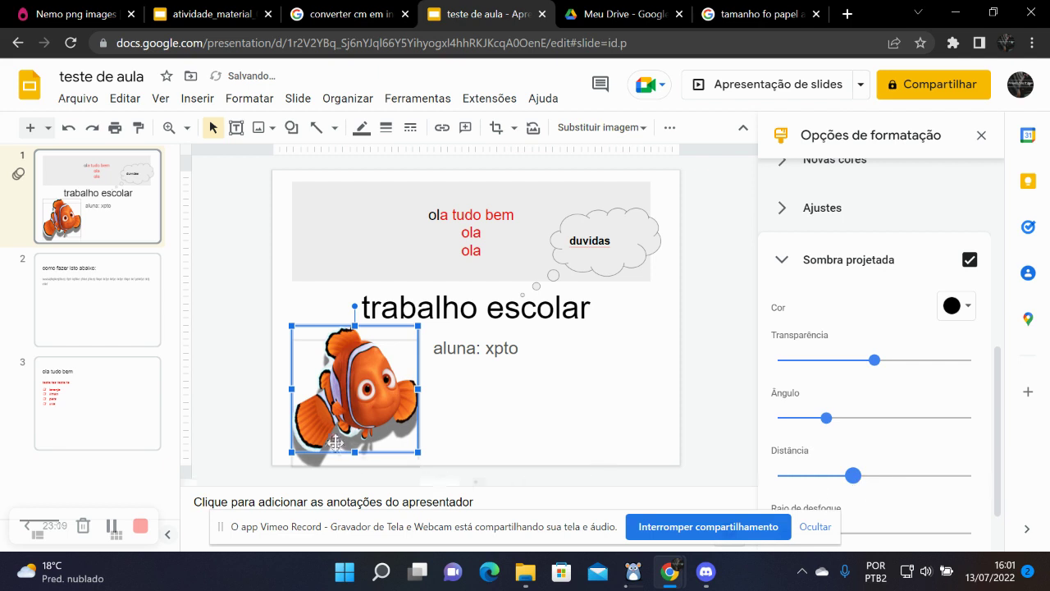
pyautogui.moveTo(854, 475)
pyautogui.mouseDown()
pyautogui.moveTo(792, 475)
pyautogui.moveTo(805, 475)
pyautogui.mouseUp()
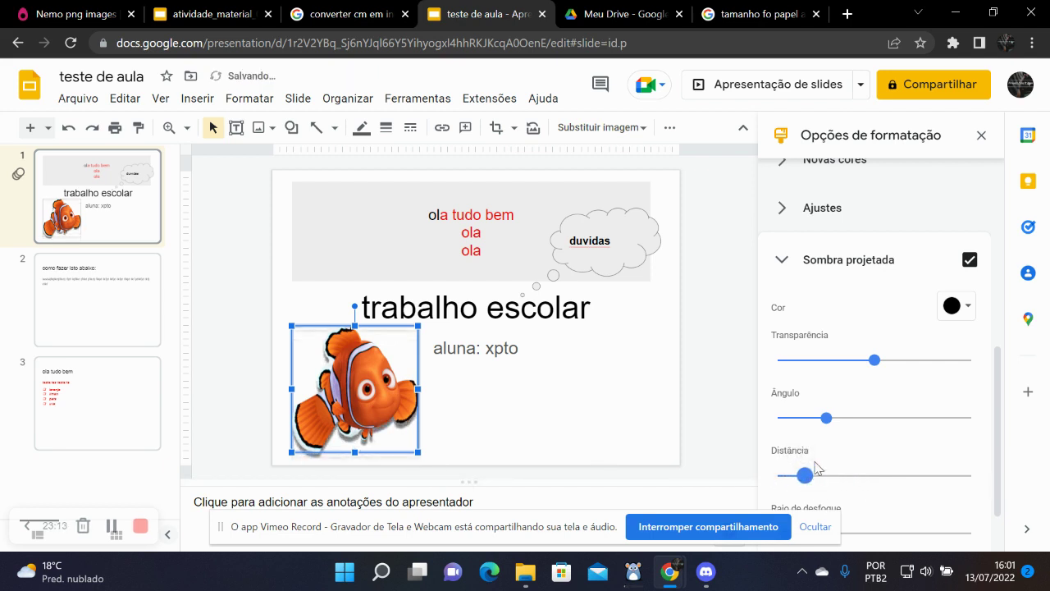
pyautogui.moveTo(825, 418); pyautogui.dragTo(927, 419)
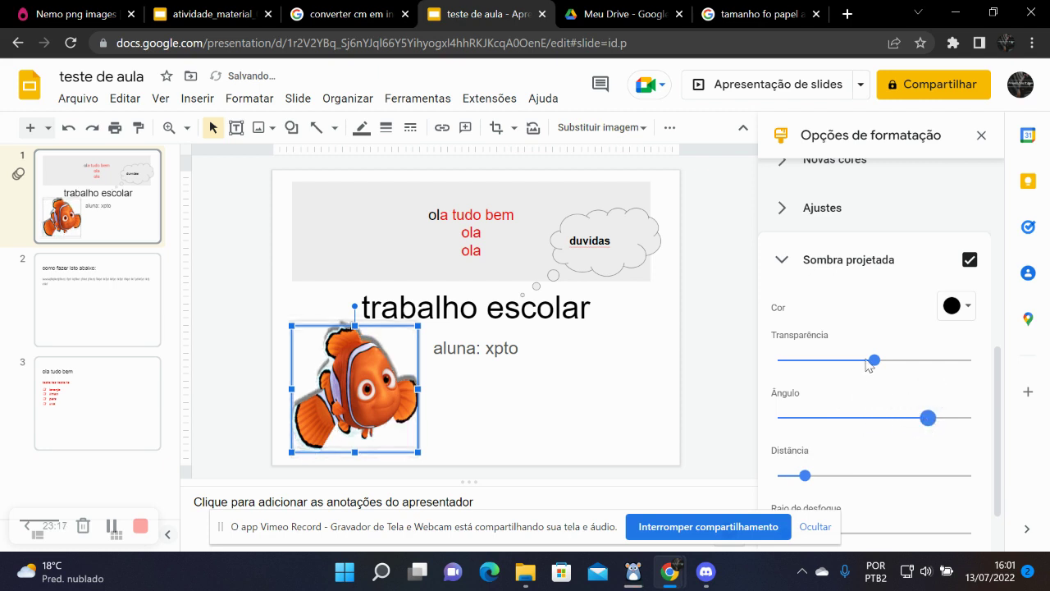
pyautogui.moveTo(917, 374); pyautogui.dragTo(928, 374)
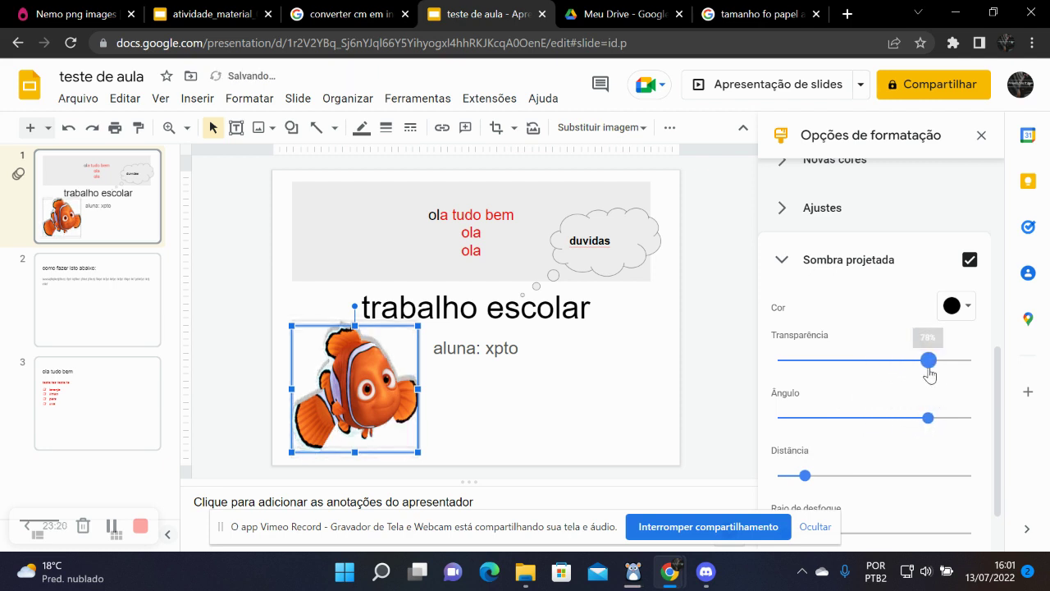
pyautogui.click(596, 446)
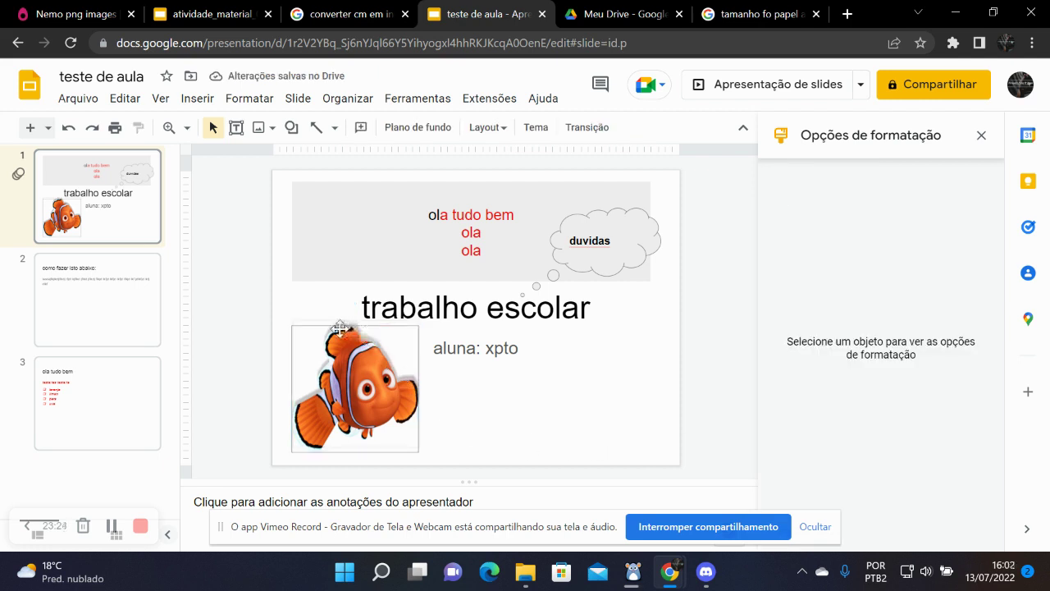
# Rotate the Nemo image 90° clockwise, then undo the rotation.
pyautogui.click(332, 384)
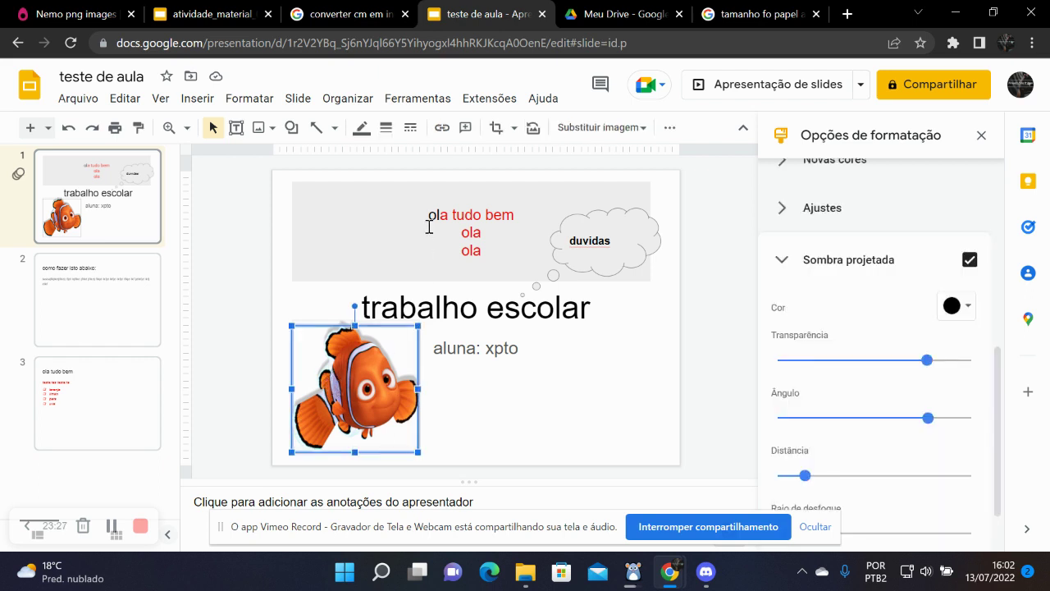
pyautogui.rightClick(378, 378)
pyautogui.moveTo(381, 380)
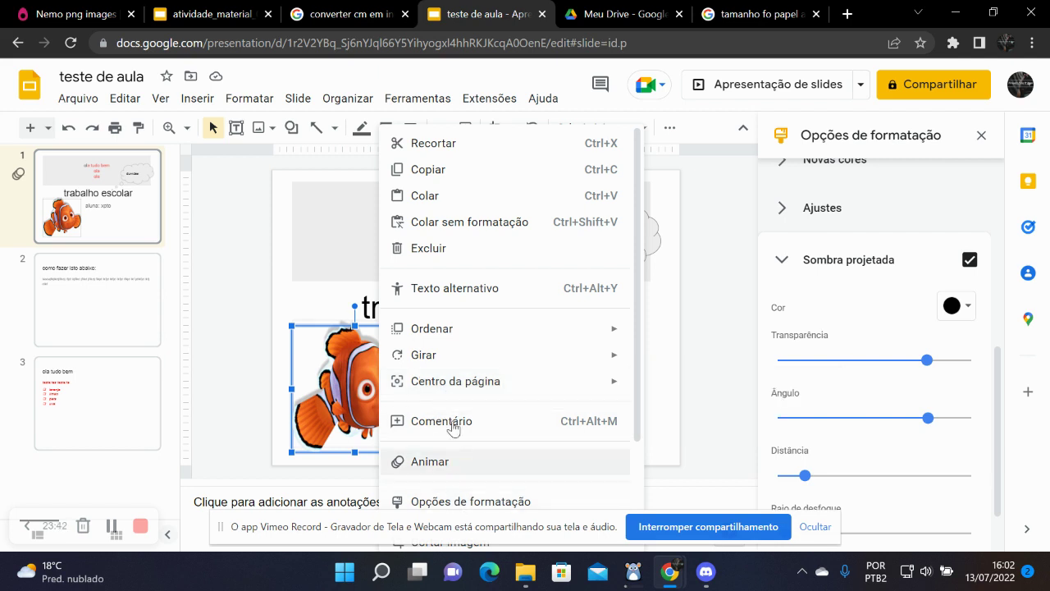
pyautogui.moveTo(444, 362)
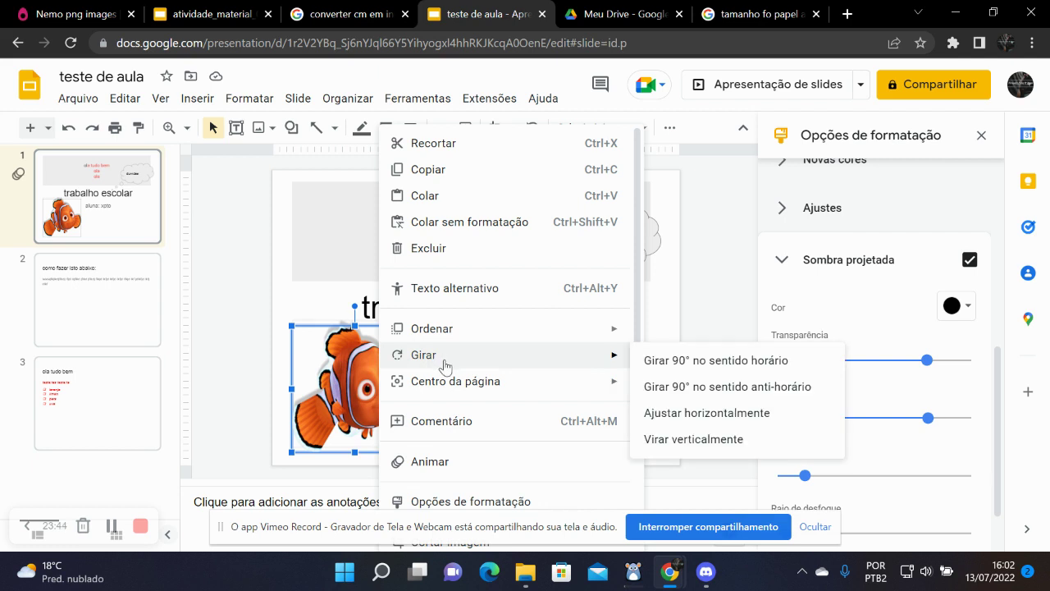
pyautogui.click(720, 360)
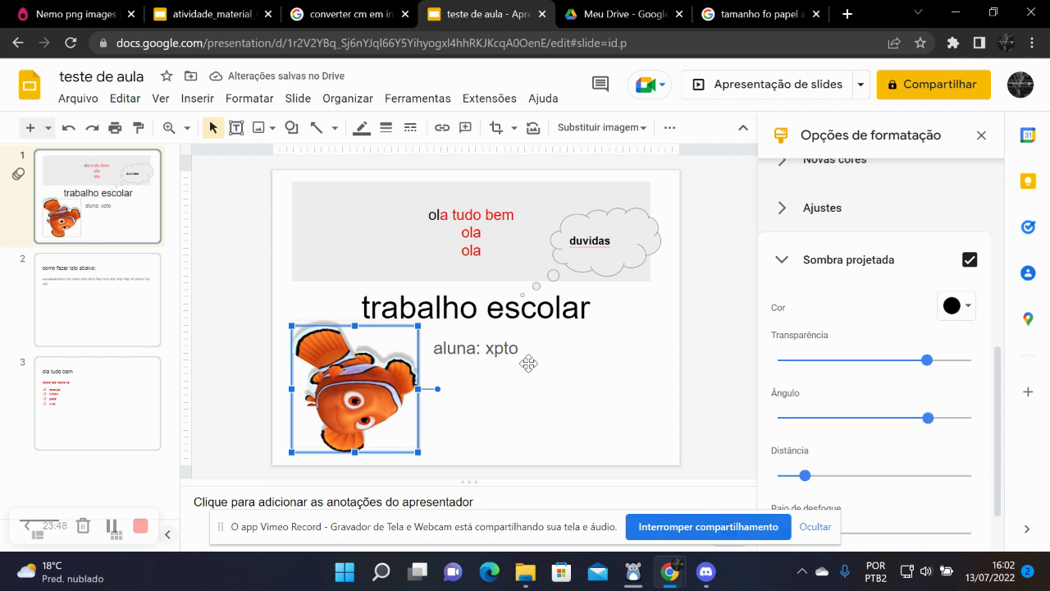
pyautogui.hotkey('ctrl', 'z')
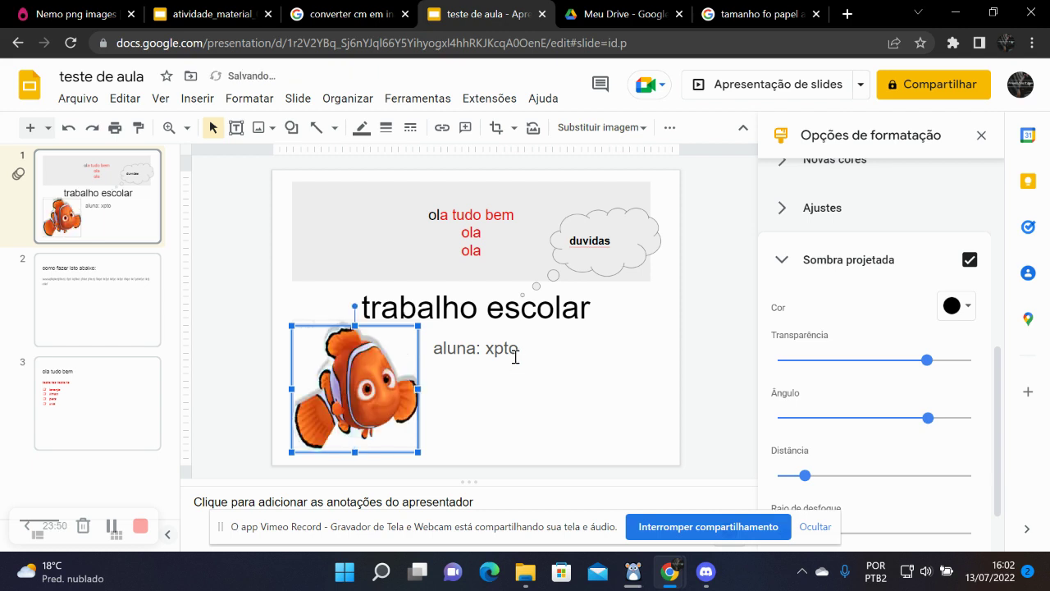
# Flip the Nemo image upside down, undo the flip, and reselect the image.
pyautogui.rightClick(373, 383)
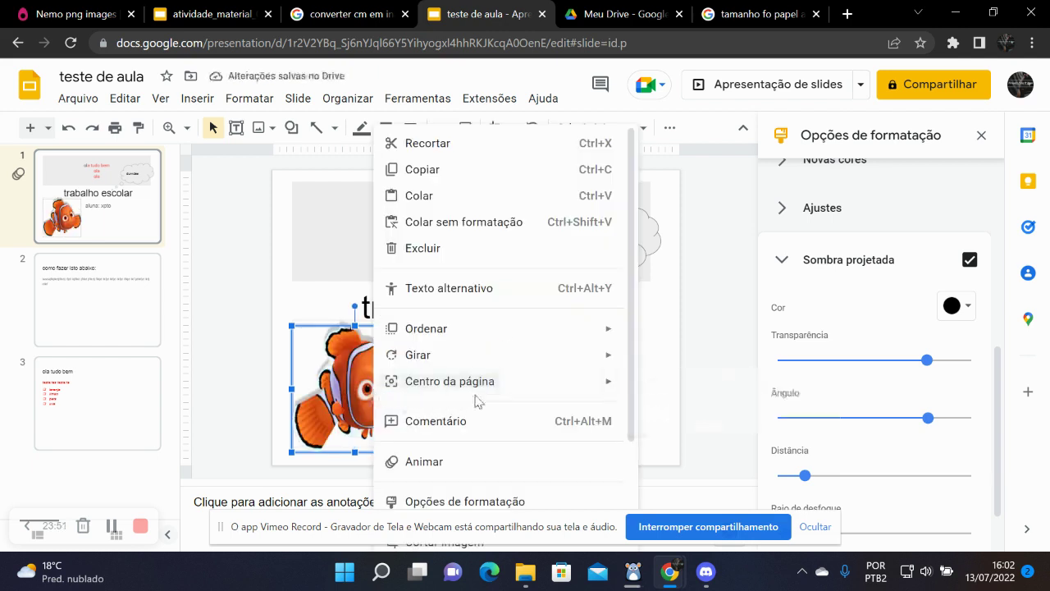
pyautogui.moveTo(487, 363)
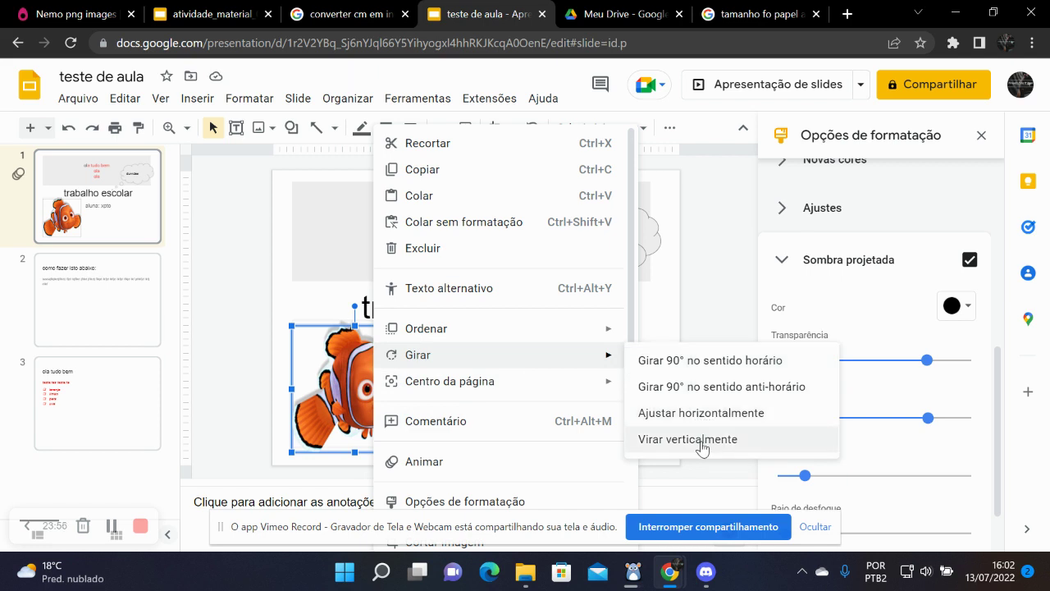
pyautogui.click(702, 445)
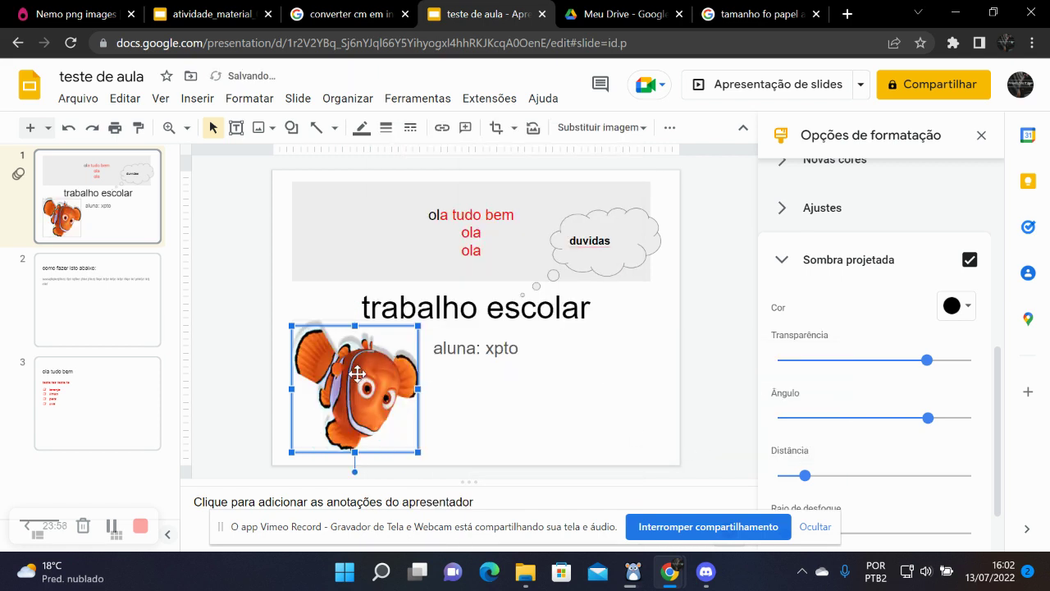
pyautogui.hotkey('ctrl', 'z')
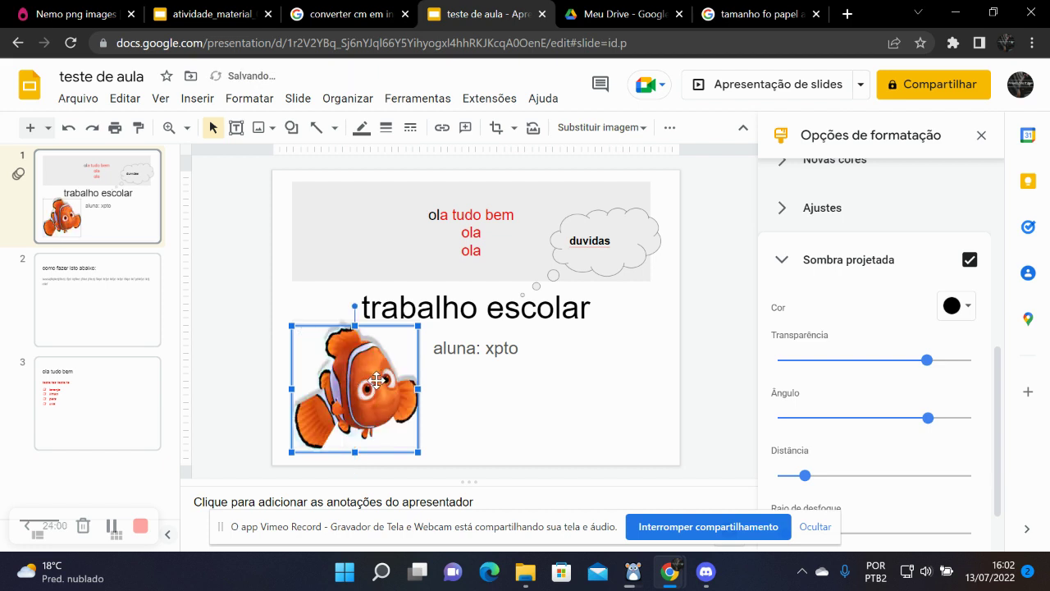
pyautogui.press('Escape')
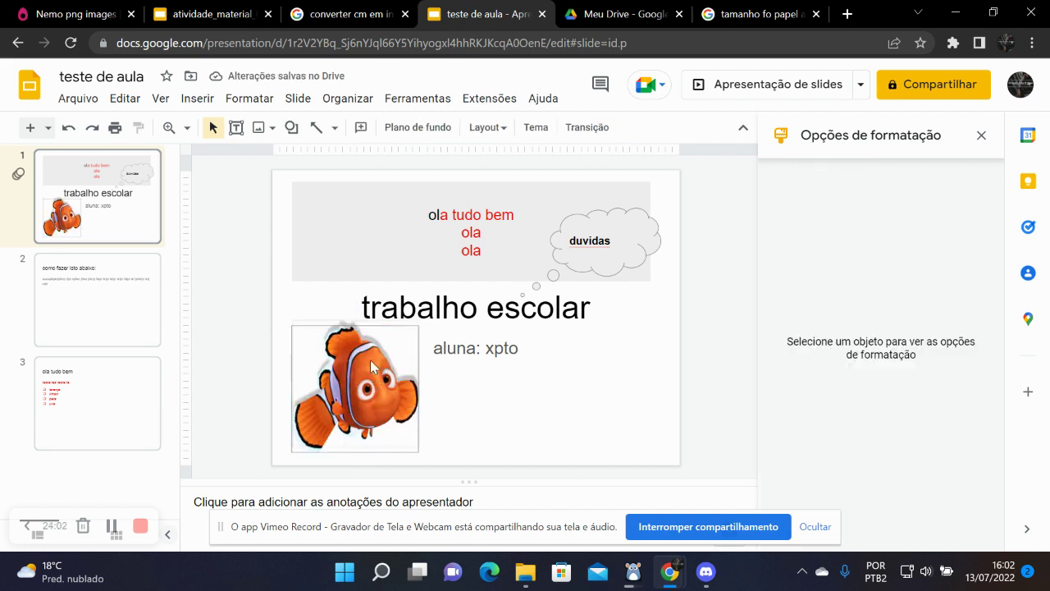
pyautogui.click(374, 367)
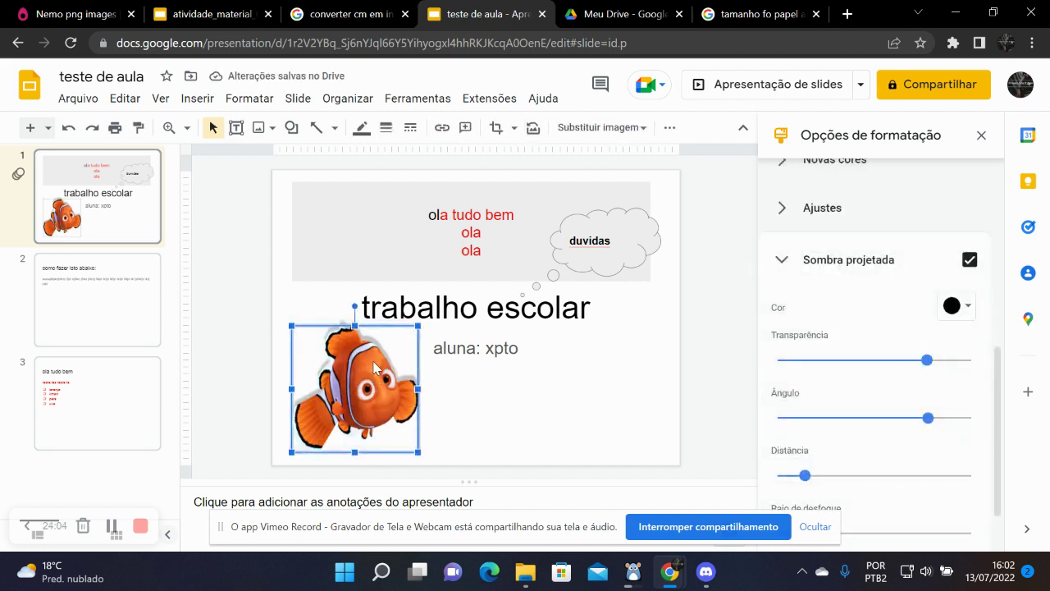
# Confirm the 1 px border weight and remove the Nemo image's drop shadow.
pyautogui.click(387, 130)
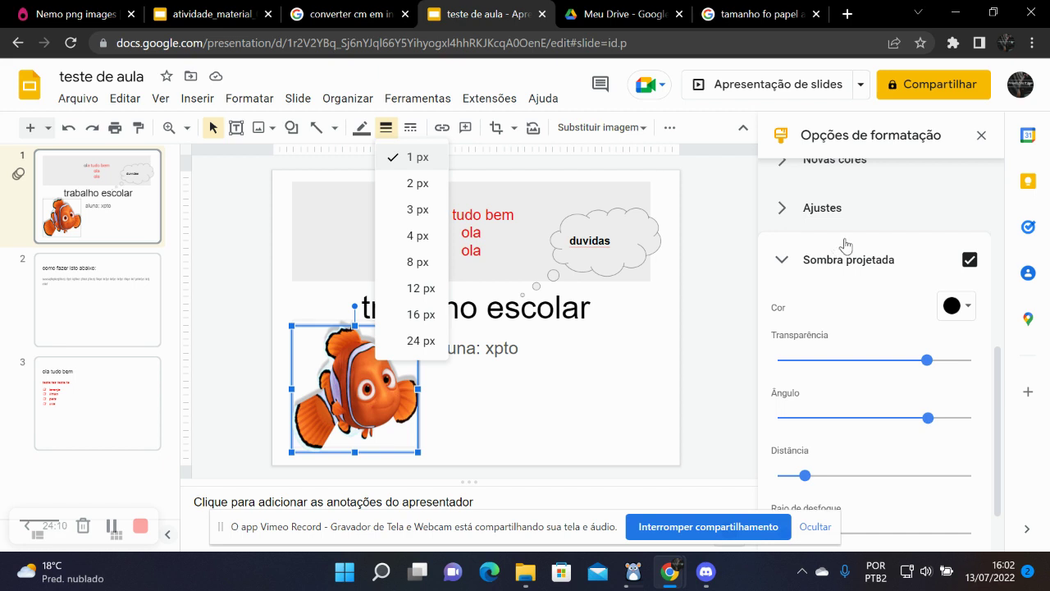
pyautogui.scroll(-1, 868, 326)
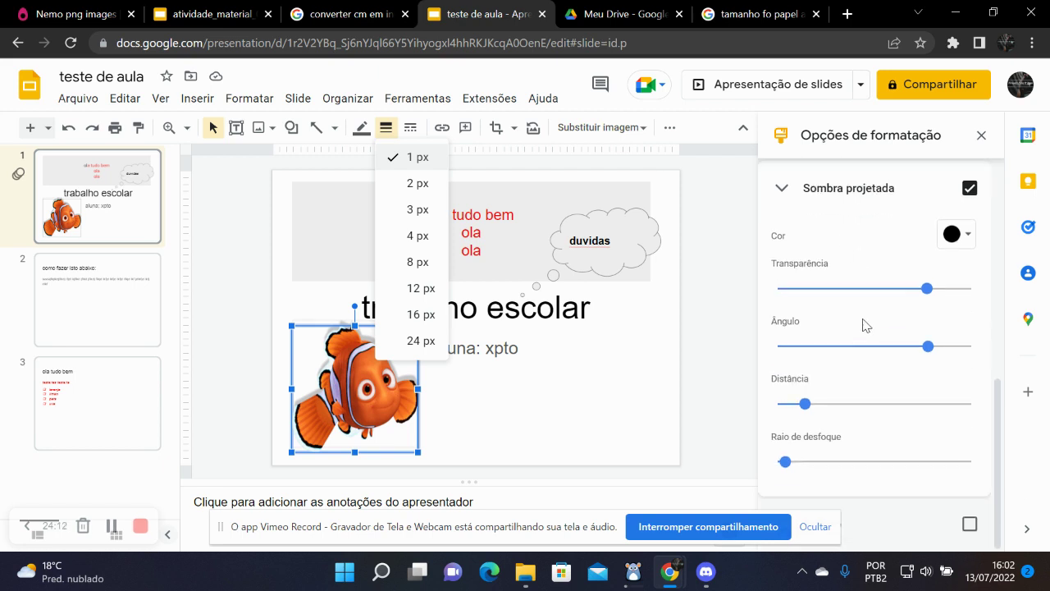
pyautogui.scroll(2, 821, 296)
pyautogui.click(782, 350)
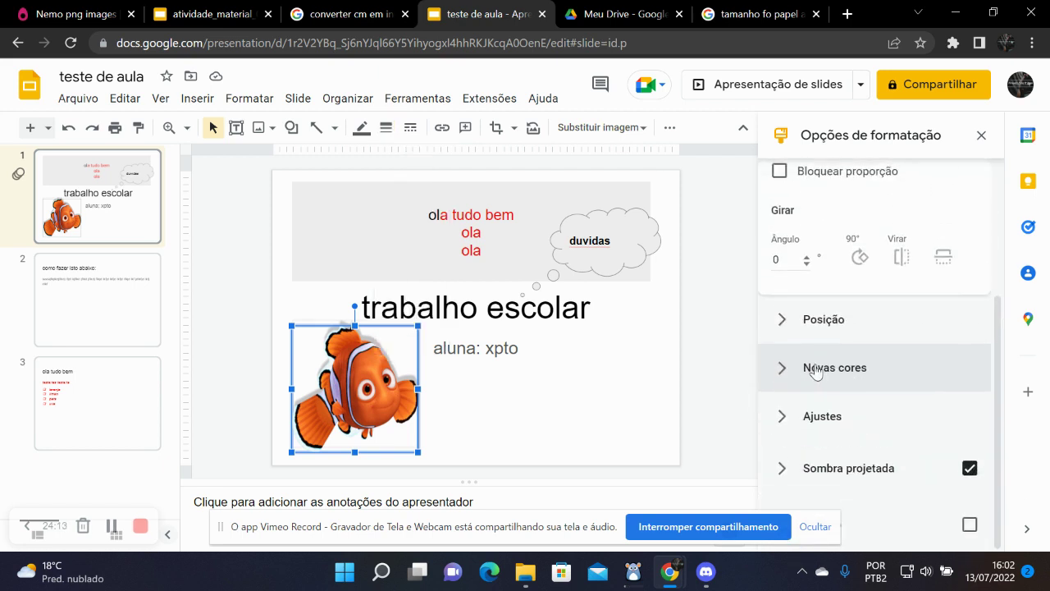
pyautogui.click(971, 468)
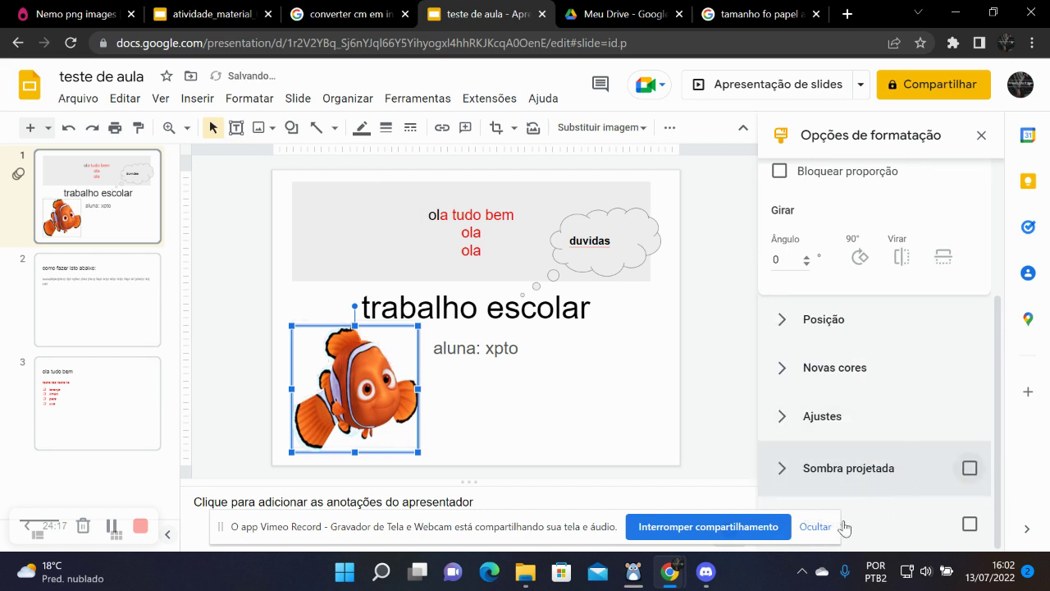
# Expand the Adjustments, Recolour and Position settings and collapse Size & rotation.
pyautogui.click(780, 419)
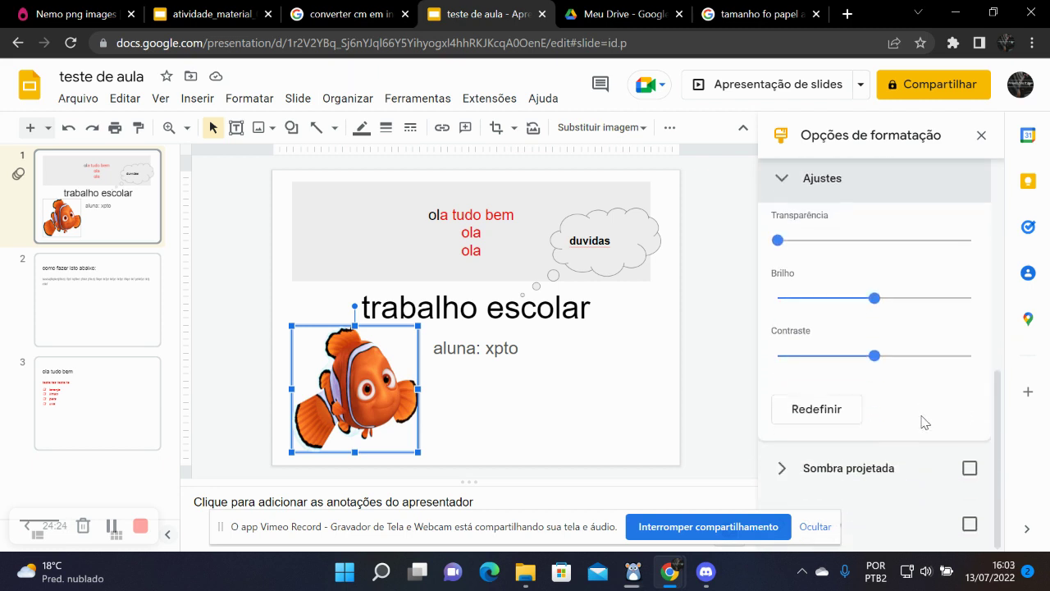
pyautogui.scroll(2, 925, 423)
pyautogui.click(779, 295)
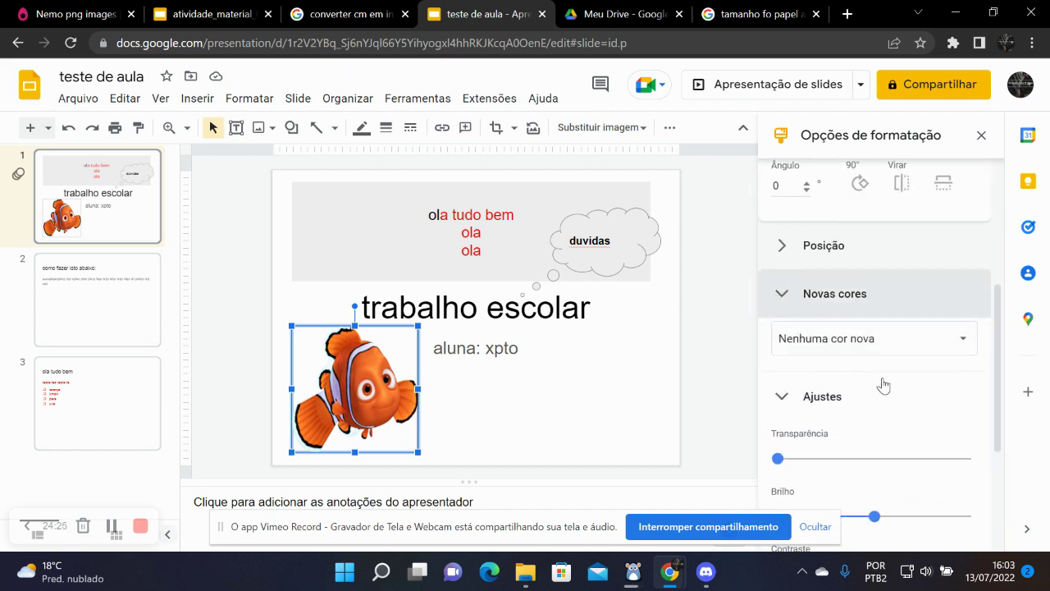
pyautogui.click(784, 252)
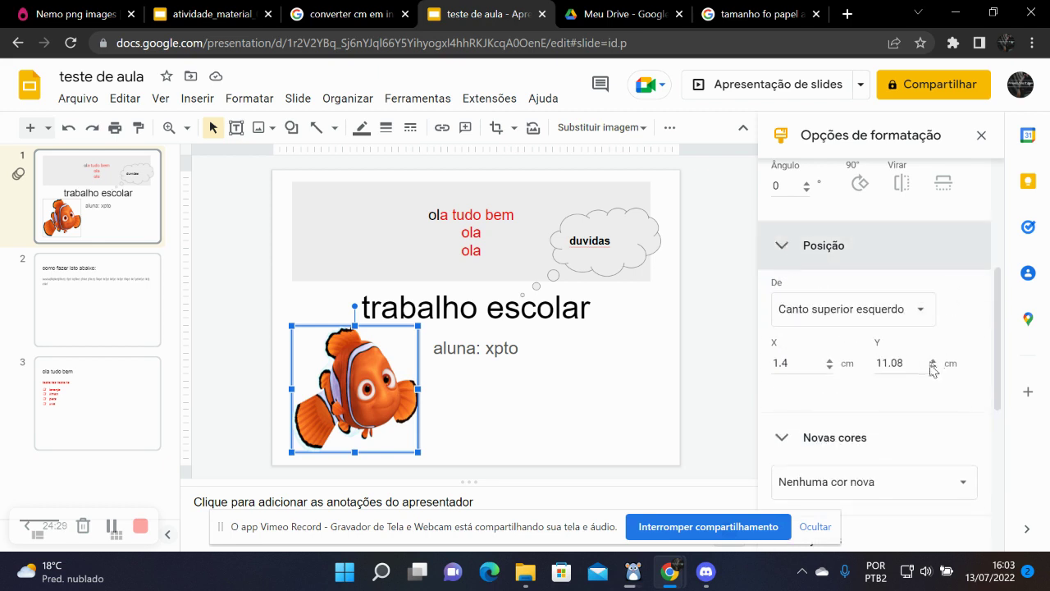
pyautogui.scroll(1, 890, 390)
pyautogui.scroll(2, 889, 408)
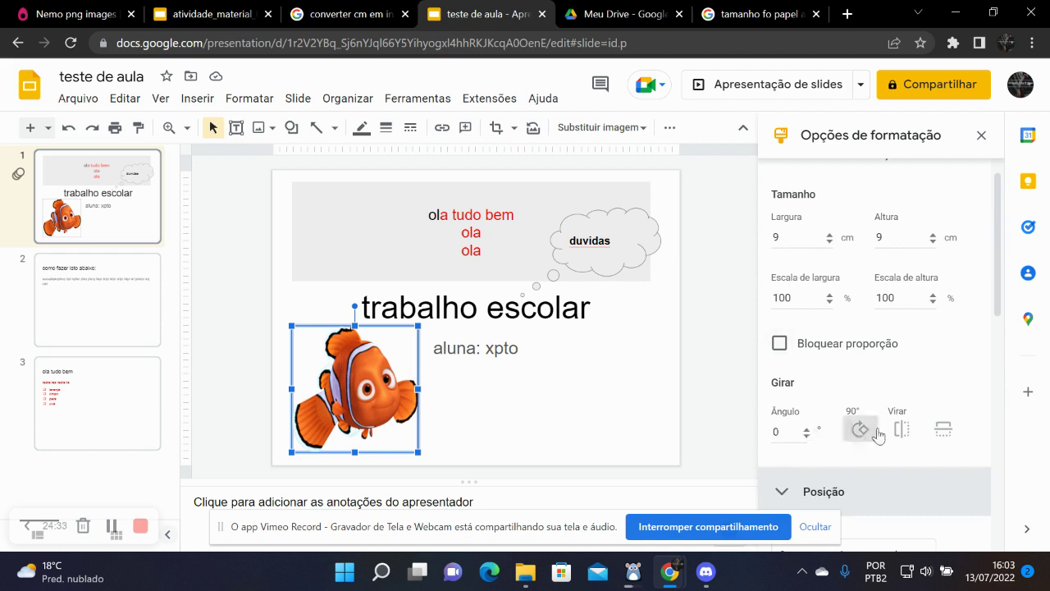
pyautogui.scroll(1, 935, 435)
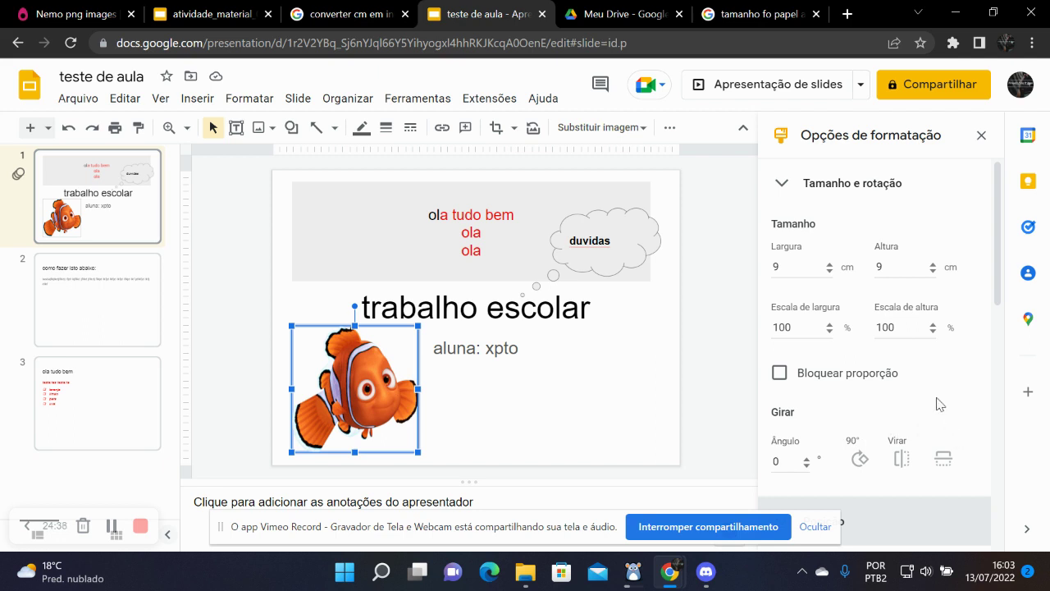
pyautogui.click(780, 188)
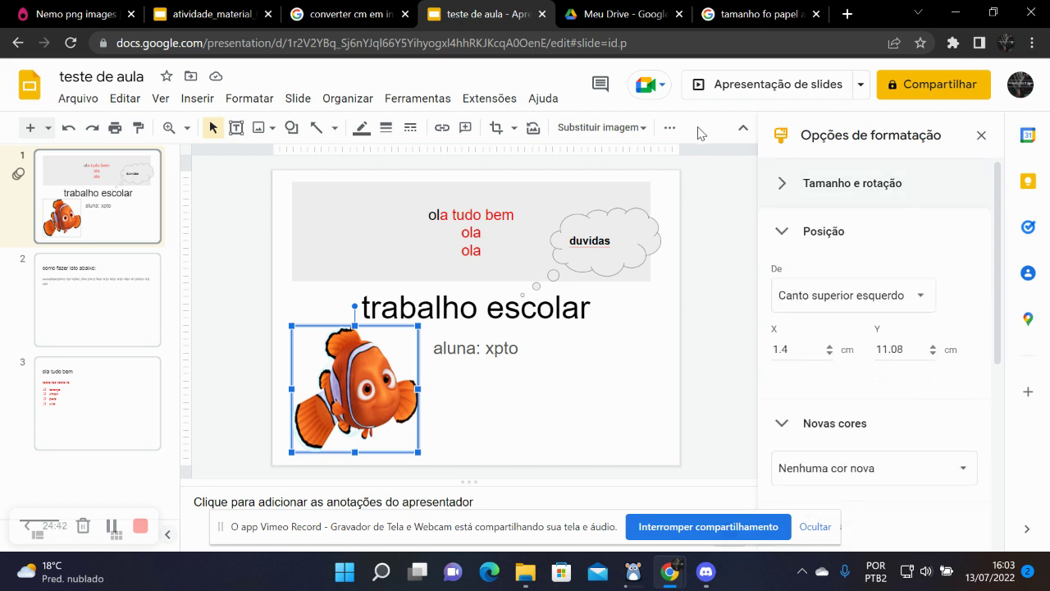
pyautogui.click(671, 129)
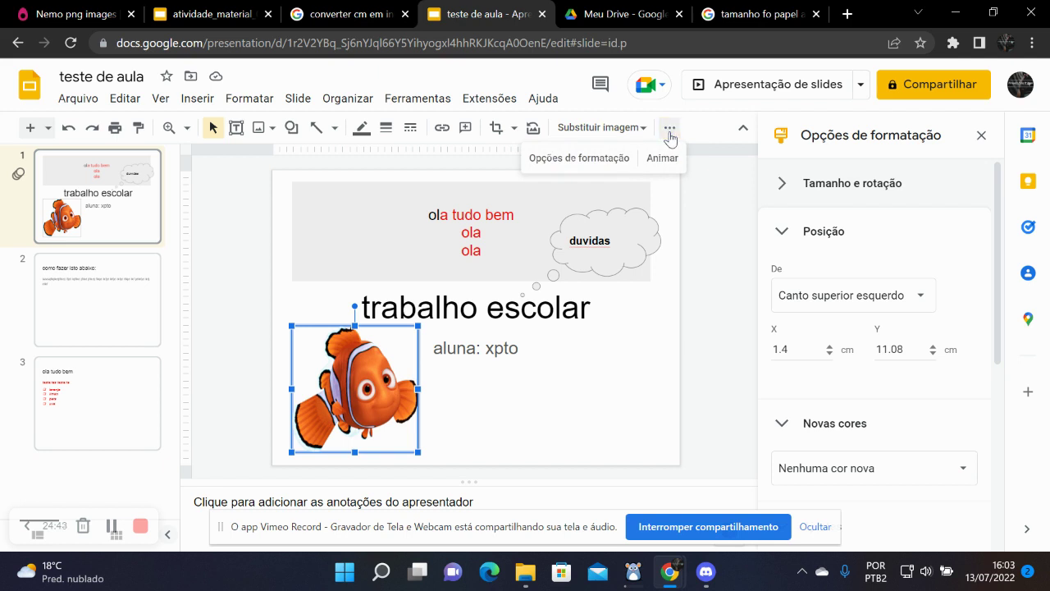
# Reset the Nemo image to its original look, then bring up the mask shape choices.
pyautogui.click(670, 134)
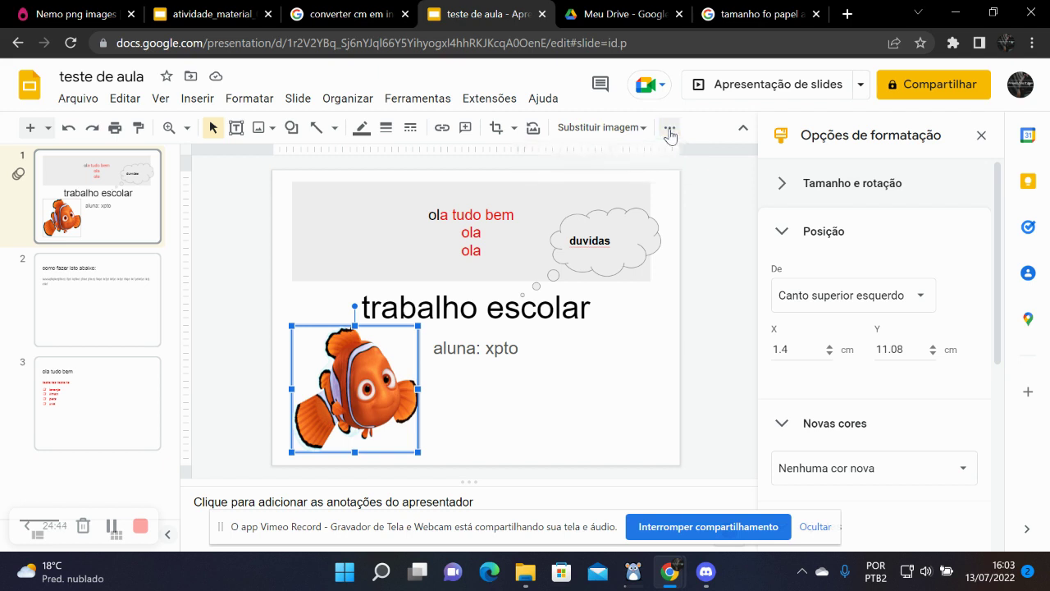
pyautogui.click(534, 129)
pyautogui.click(515, 403)
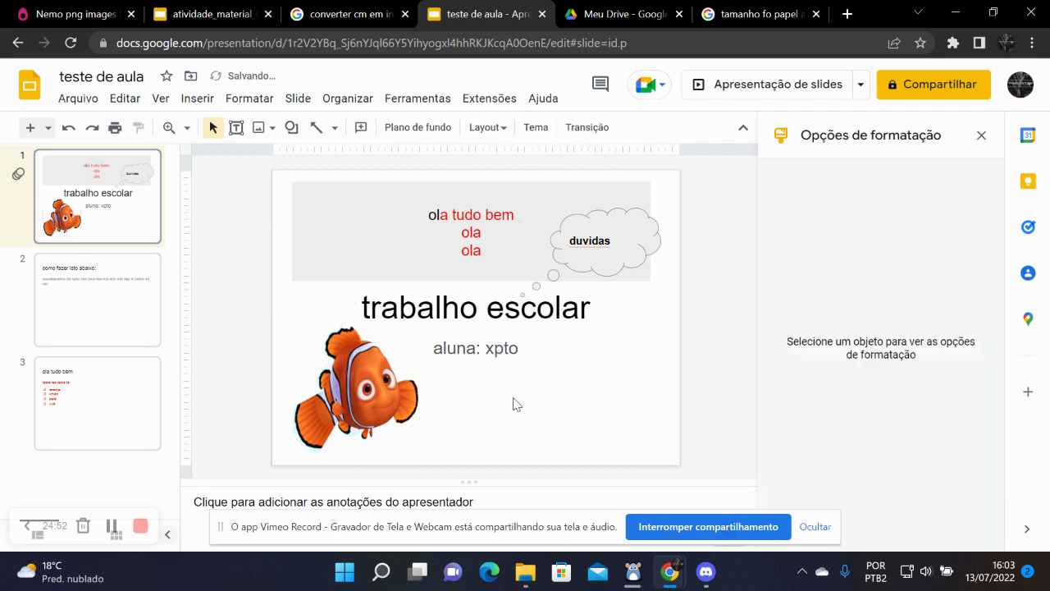
pyautogui.click(371, 395)
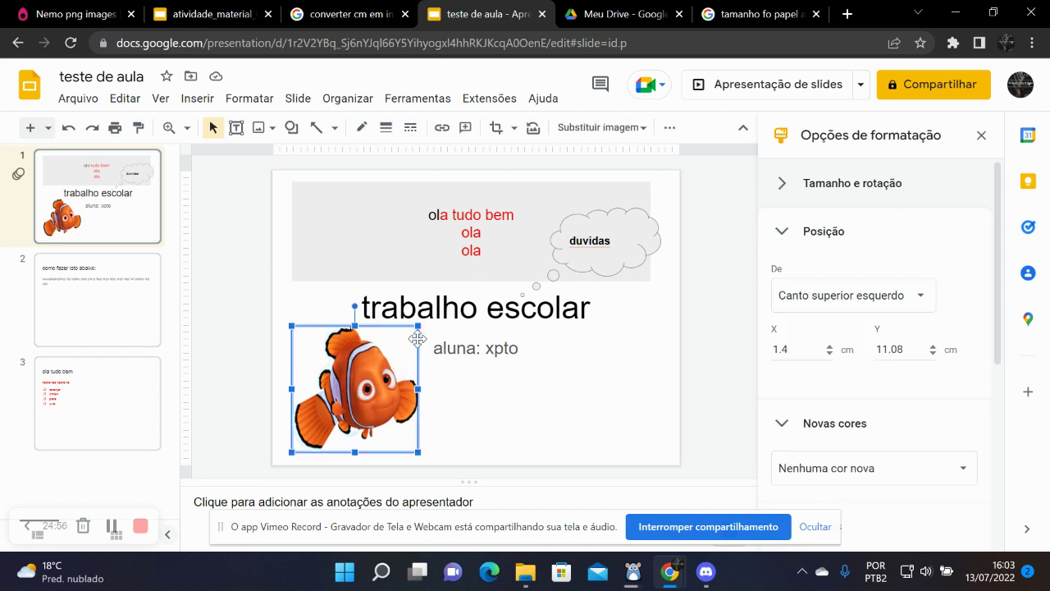
pyautogui.click(514, 128)
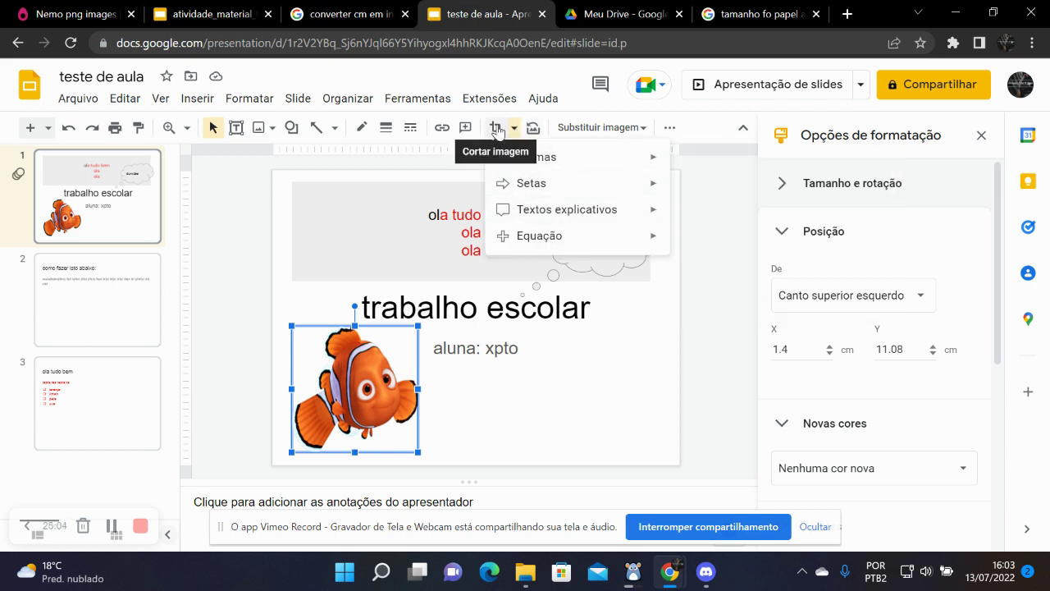
pyautogui.click(497, 129)
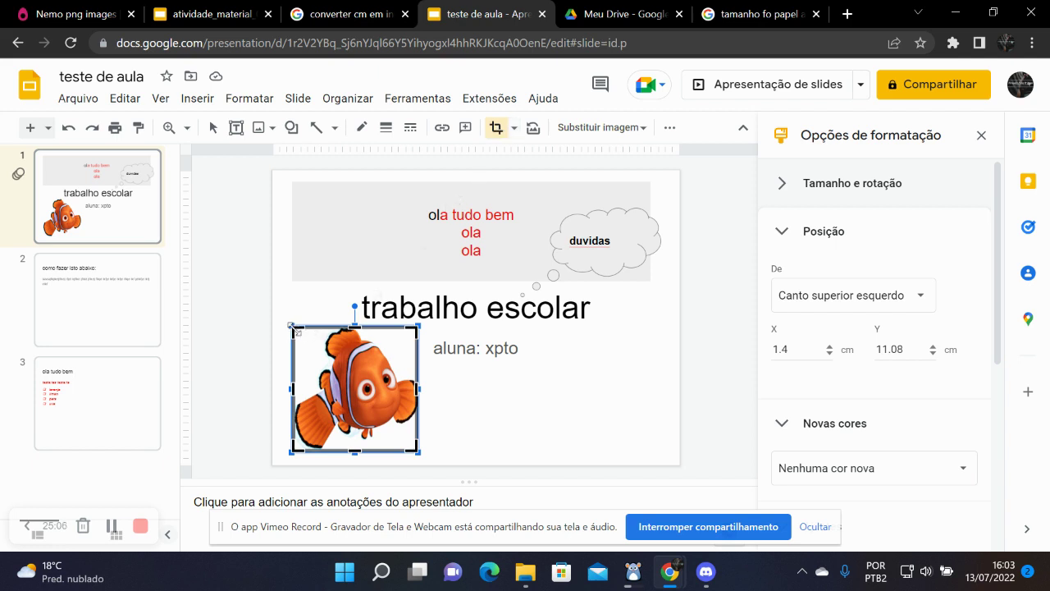
pyautogui.moveTo(293, 326); pyautogui.dragTo(328, 371)
pyautogui.moveTo(415, 446); pyautogui.dragTo(398, 413)
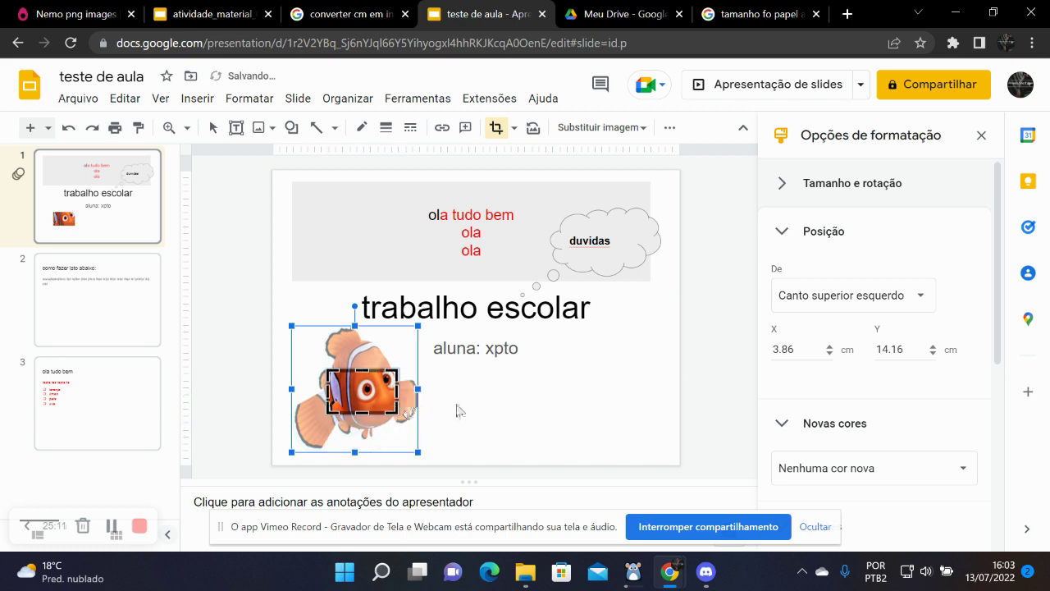
pyautogui.click(527, 408)
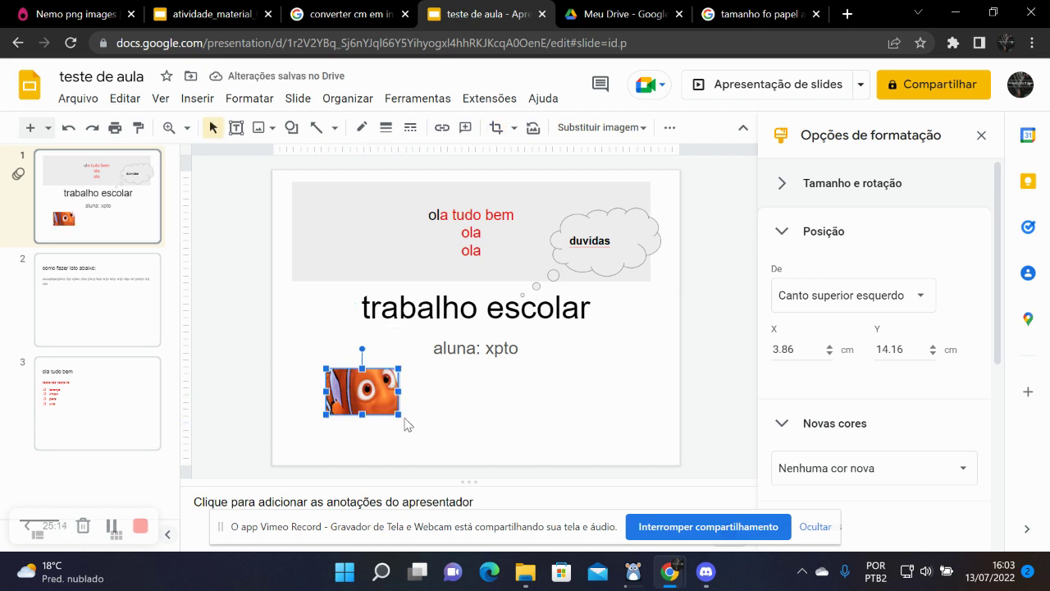
pyautogui.click(350, 376)
pyautogui.moveTo(350, 376); pyautogui.dragTo(349, 348)
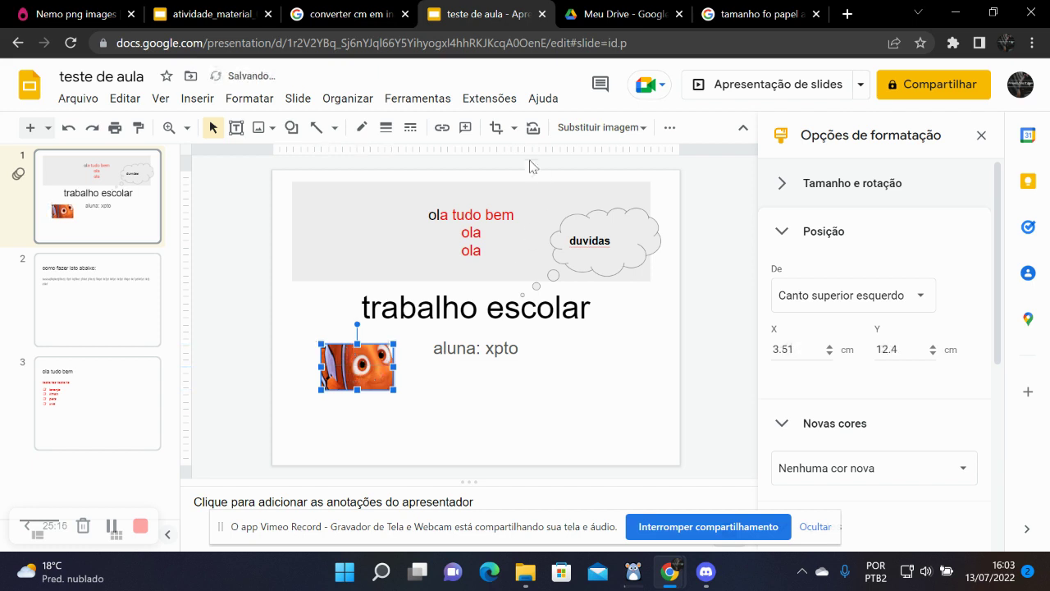
pyautogui.click(533, 127)
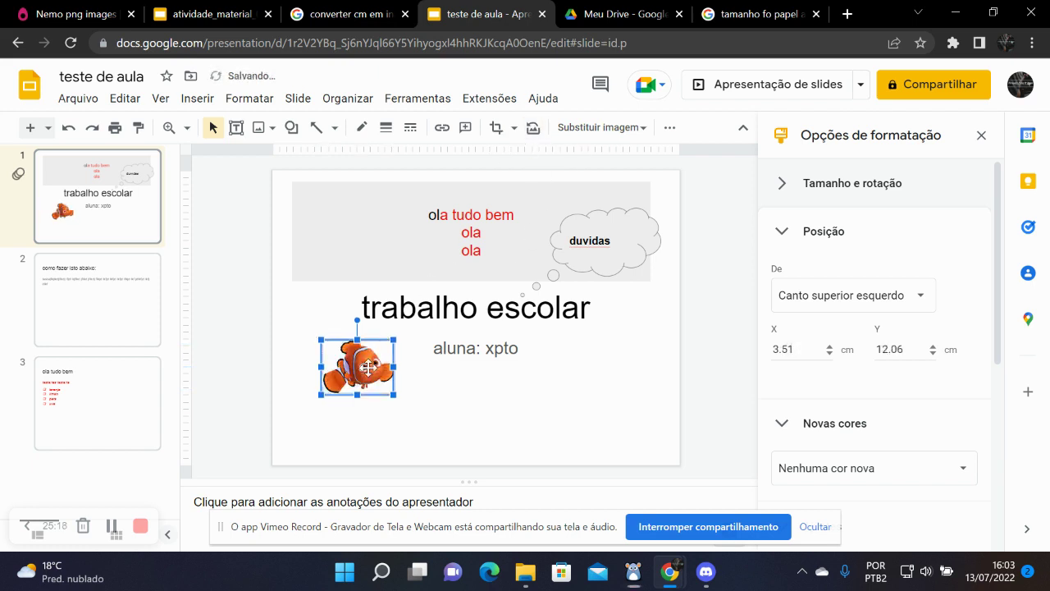
pyautogui.hotkey('ctrl', 'z')
pyautogui.hotkey('ctrl', 'z')
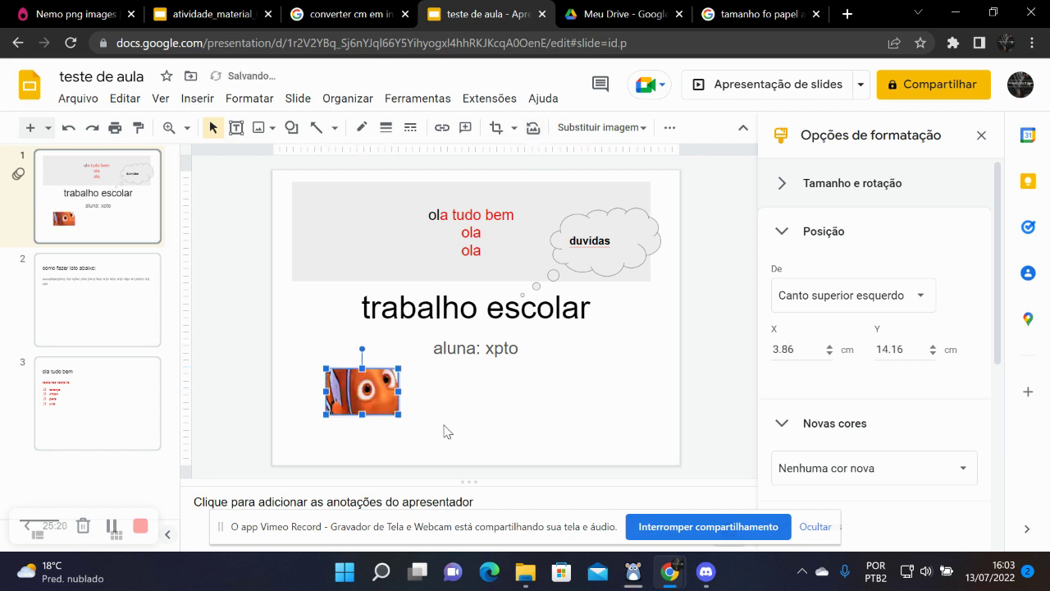
pyautogui.hotkey('ctrl', 'z')
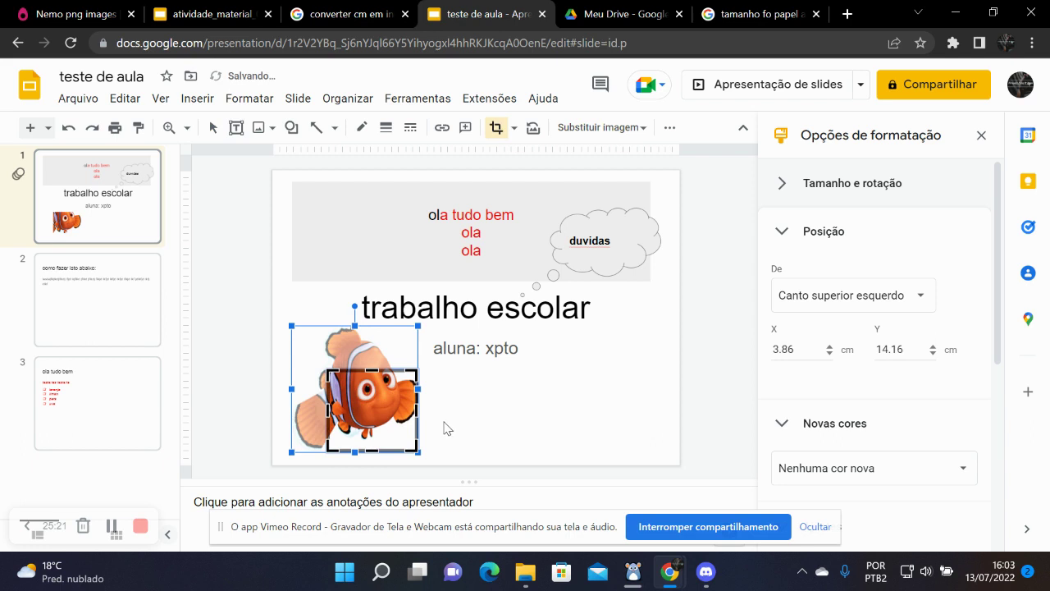
pyautogui.hotkey('ctrl', 'z')
pyautogui.hotkey('ctrl', 'z')
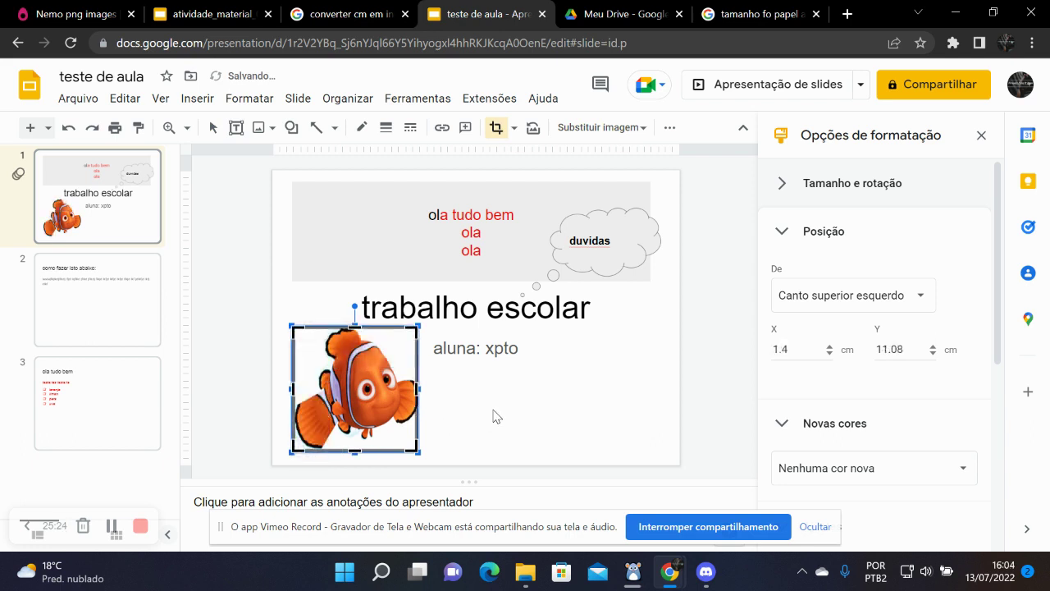
pyautogui.press('Escape')
pyautogui.press('Escape')
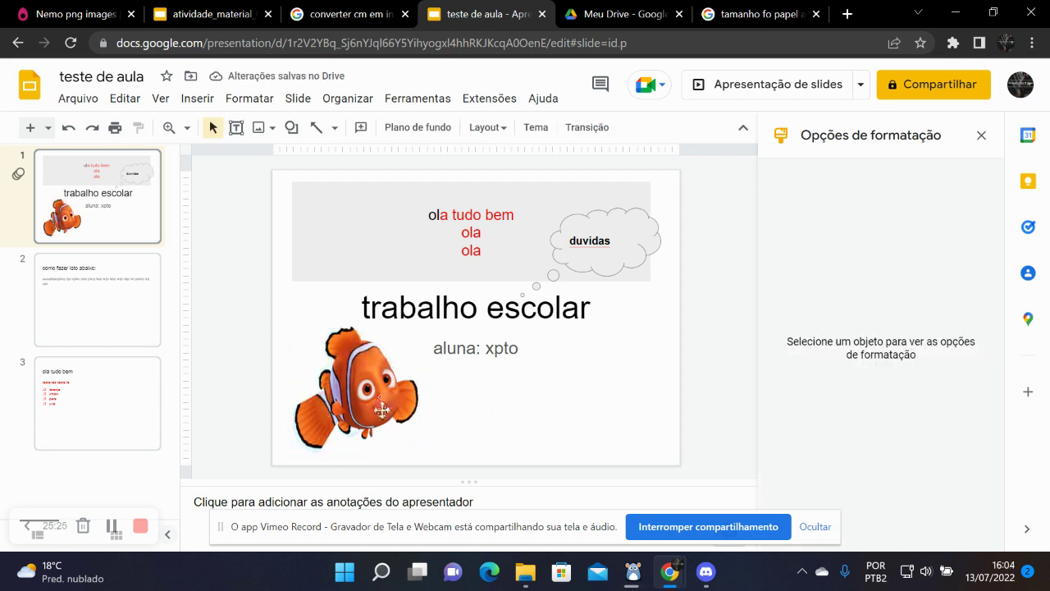
pyautogui.click(370, 372)
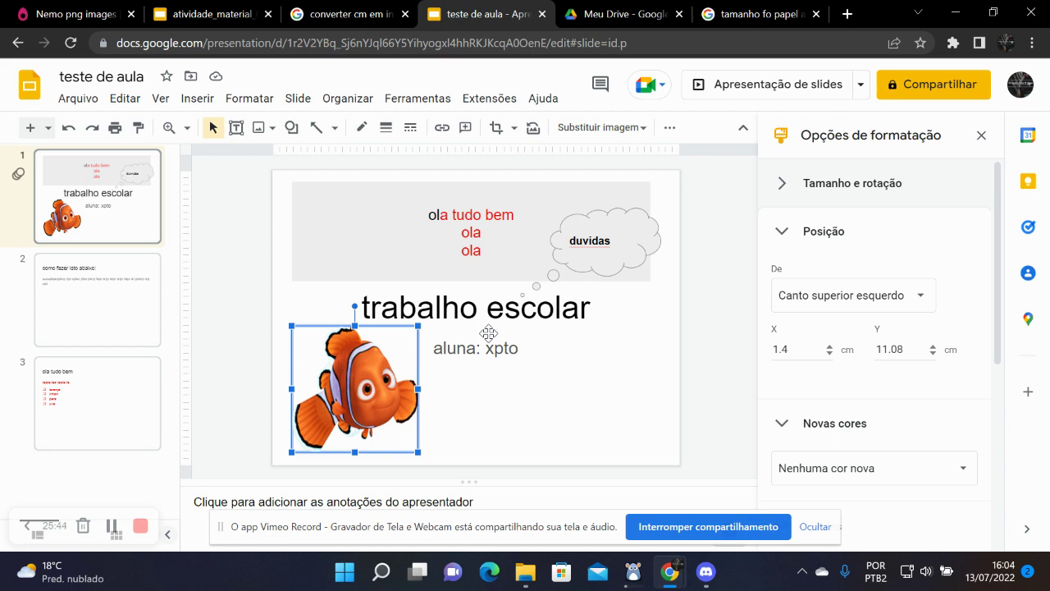
# Check the image's extra options, then bring up Meu Drive listing 'teste de aula'.
pyautogui.click(669, 130)
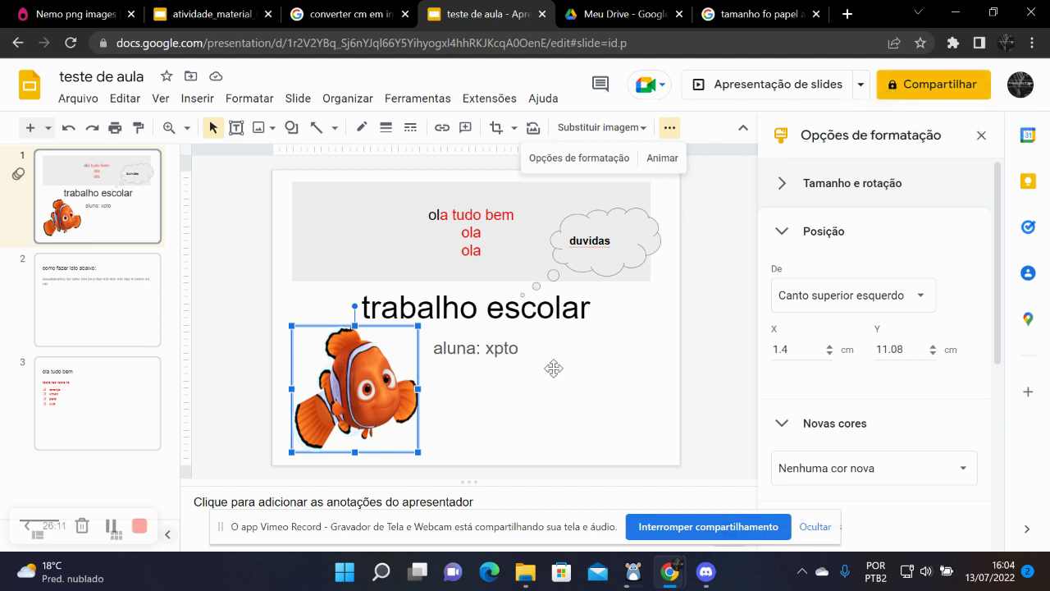
pyautogui.click(641, 11)
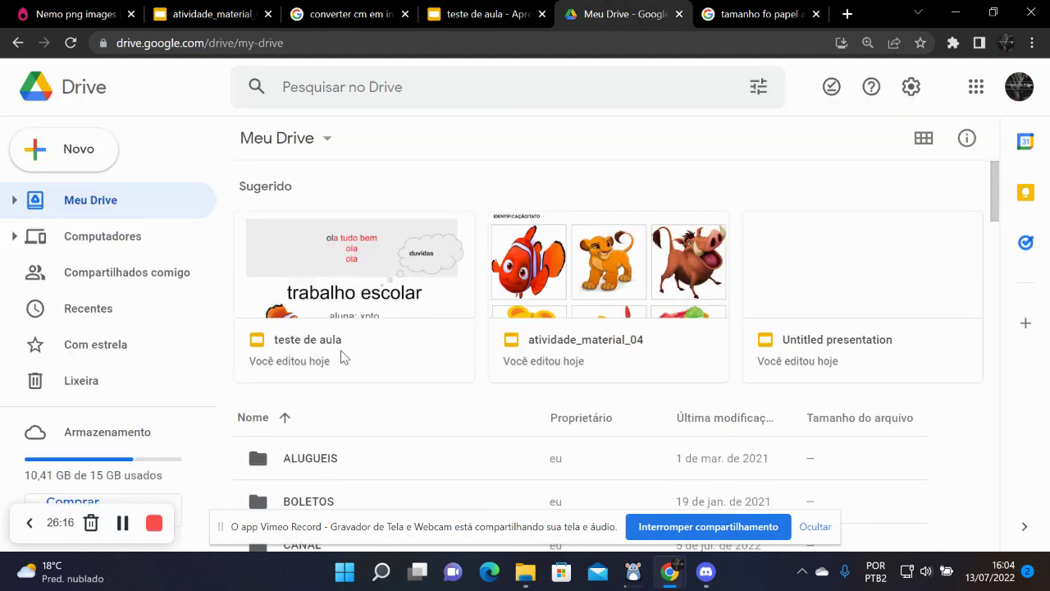
pyautogui.click(464, 14)
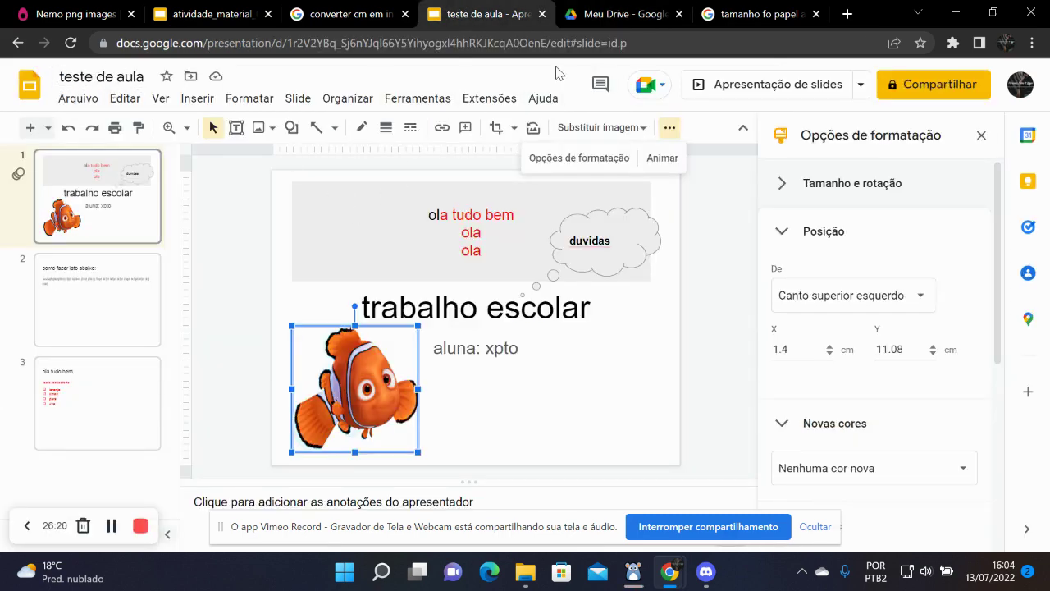
# Close the open 'teste de aula' tab and reopen the presentation from Meu Drive.
pyautogui.click(619, 11)
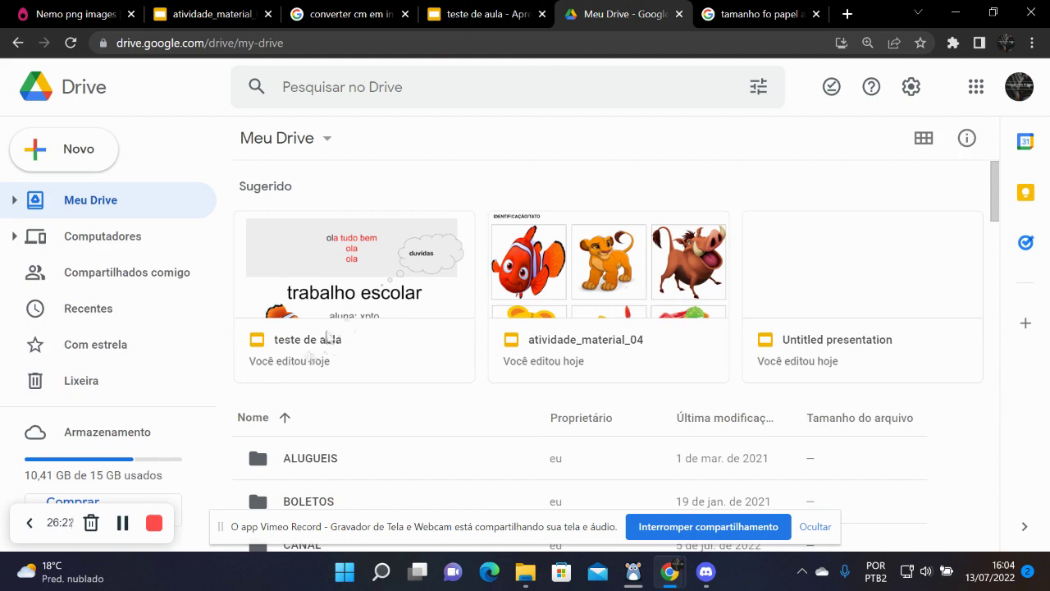
pyautogui.click(492, 14)
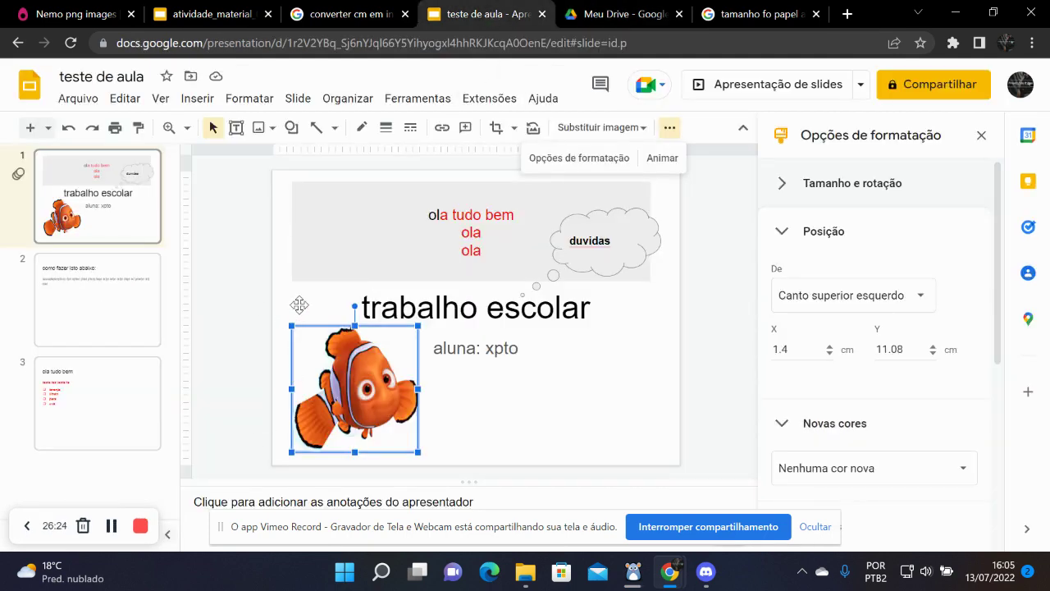
pyautogui.click(543, 14)
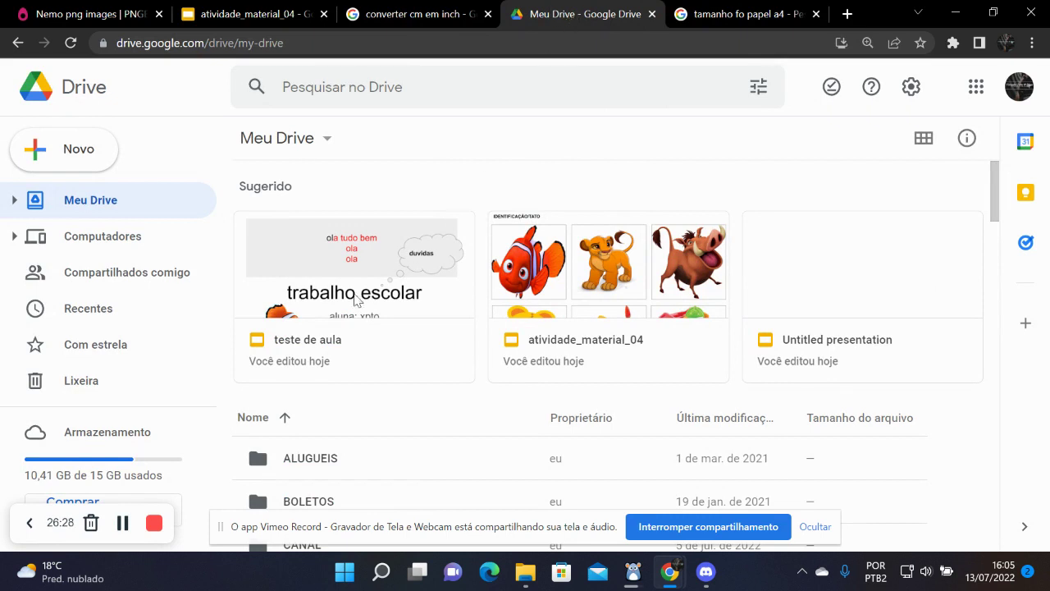
pyautogui.doubleClick(303, 355)
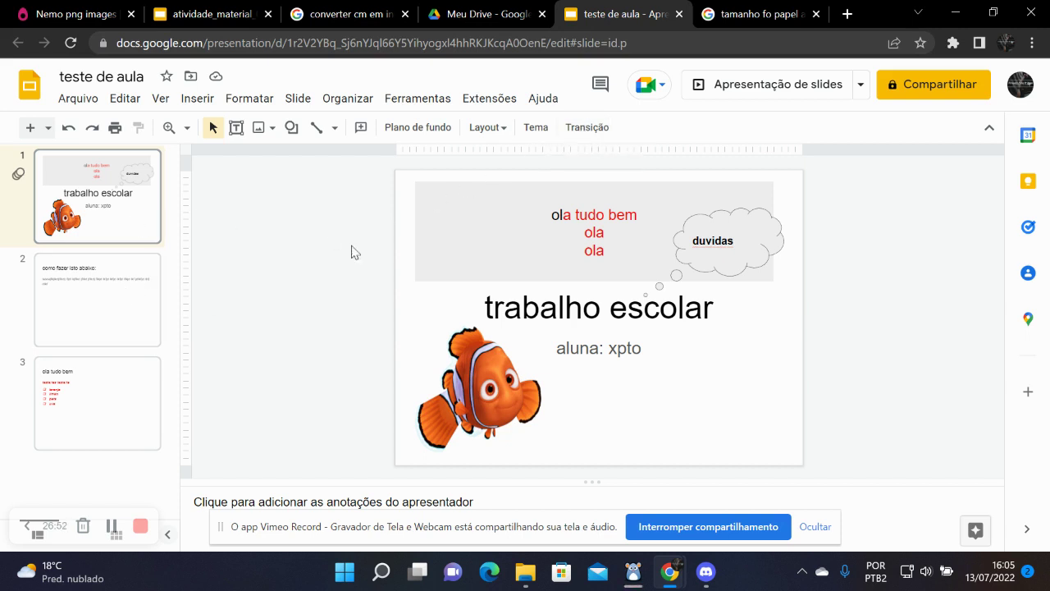
# Apply a Dissolver transition to all slides and start the full-screen slideshow.
pyautogui.click(588, 128)
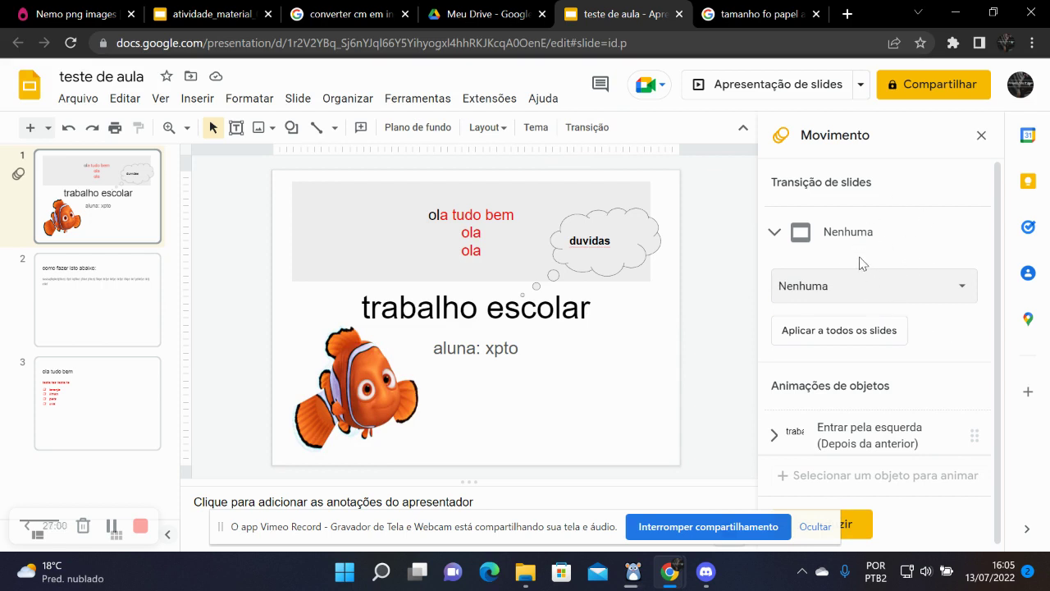
pyautogui.click(775, 235)
pyautogui.click(776, 235)
pyautogui.click(977, 303)
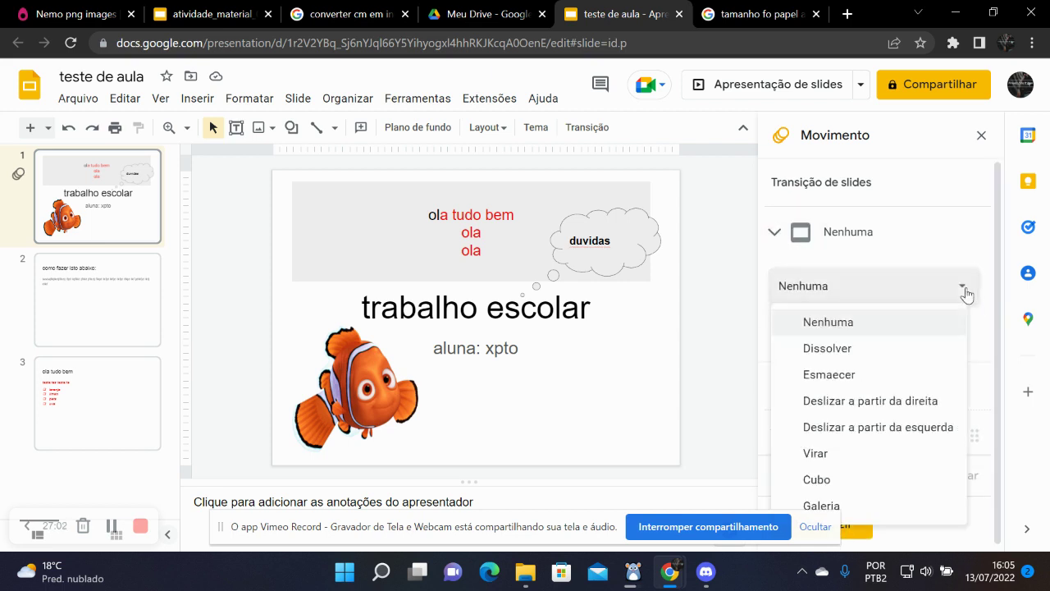
pyautogui.click(854, 351)
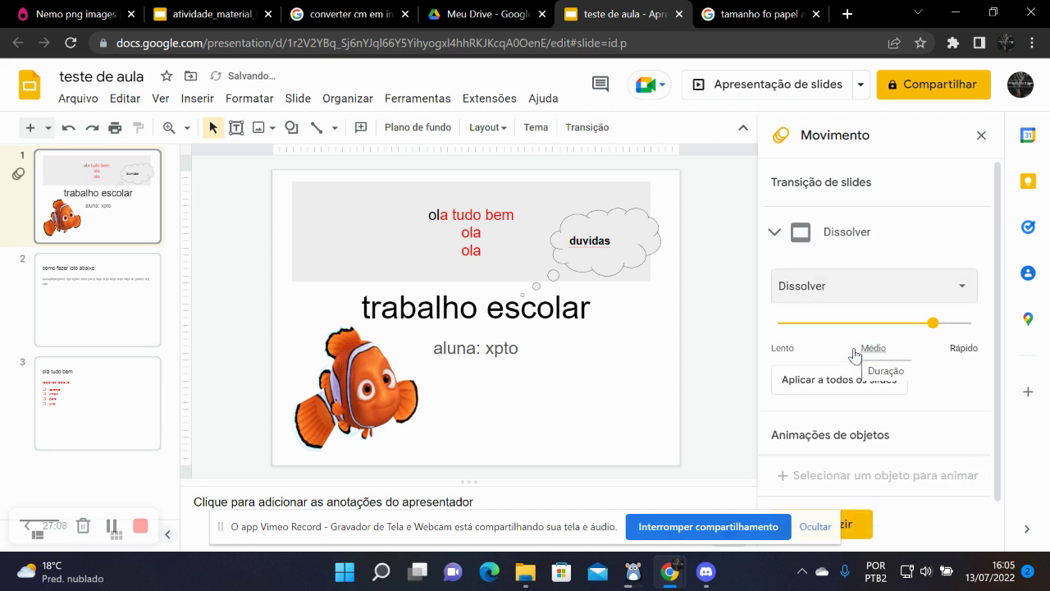
pyautogui.scroll(-1, 909, 391)
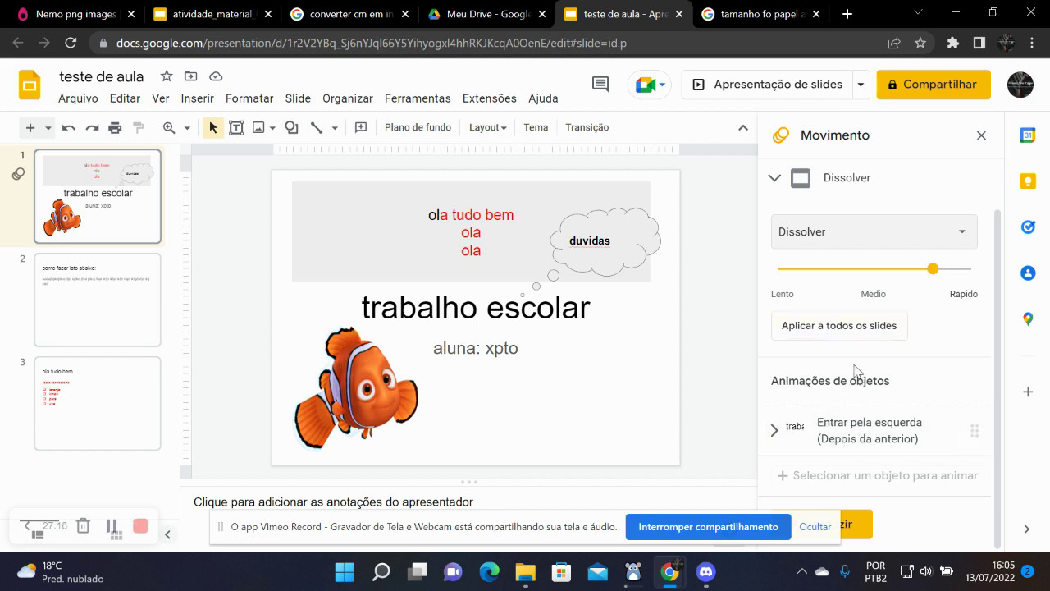
pyautogui.click(845, 335)
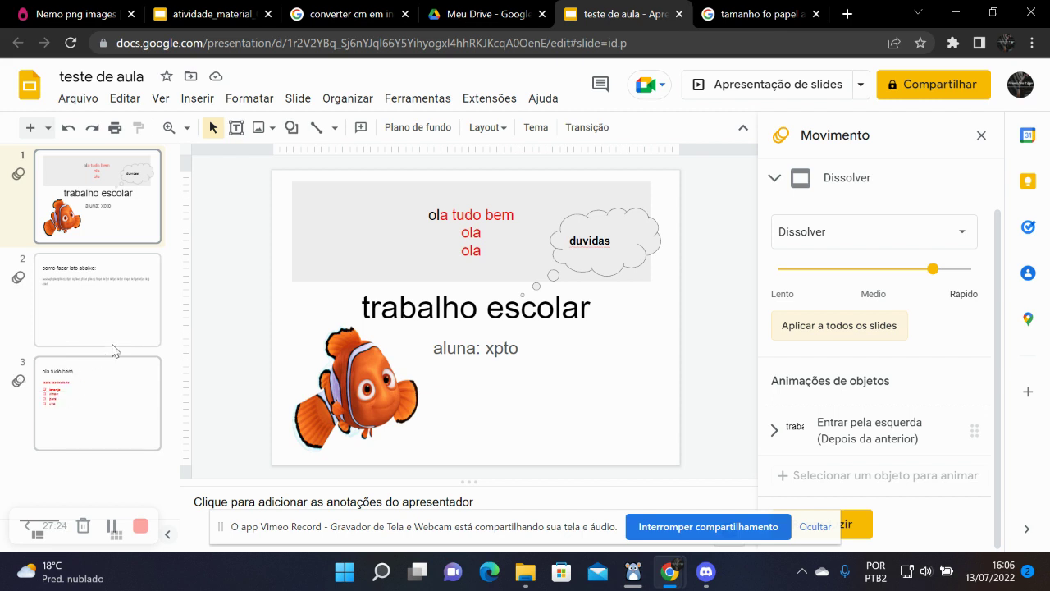
pyautogui.click(795, 89)
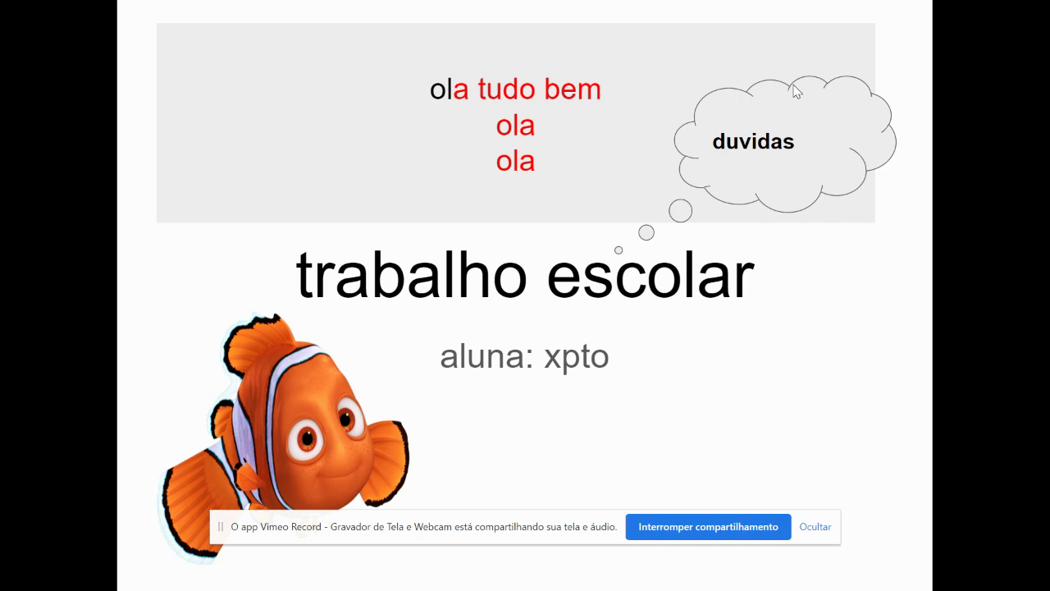
# Advance the slideshow through slides 2 and 3, then exit back to the editor.
pyautogui.click(794, 91)
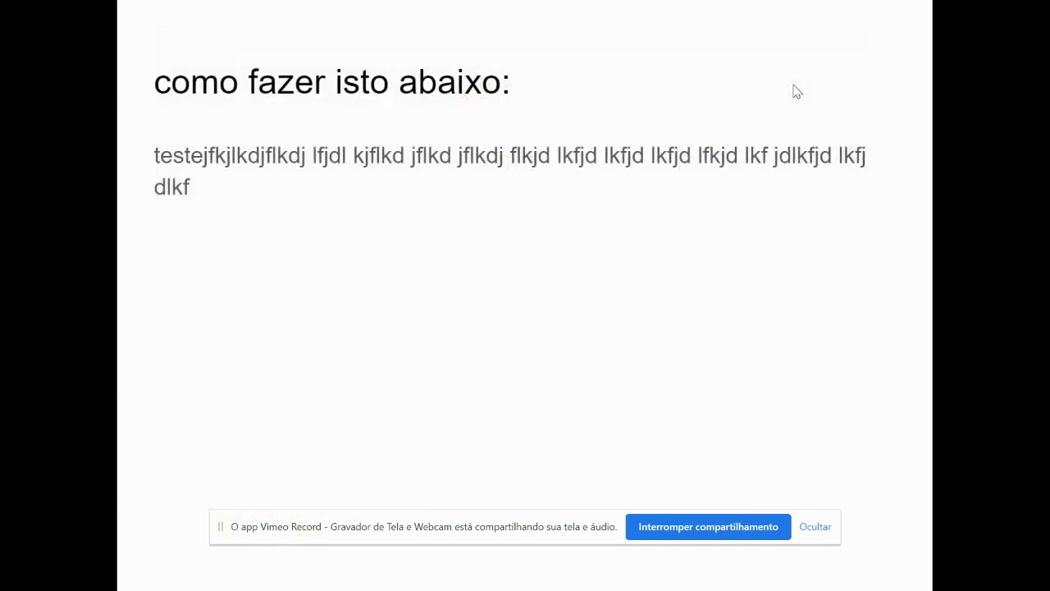
pyautogui.click(795, 92)
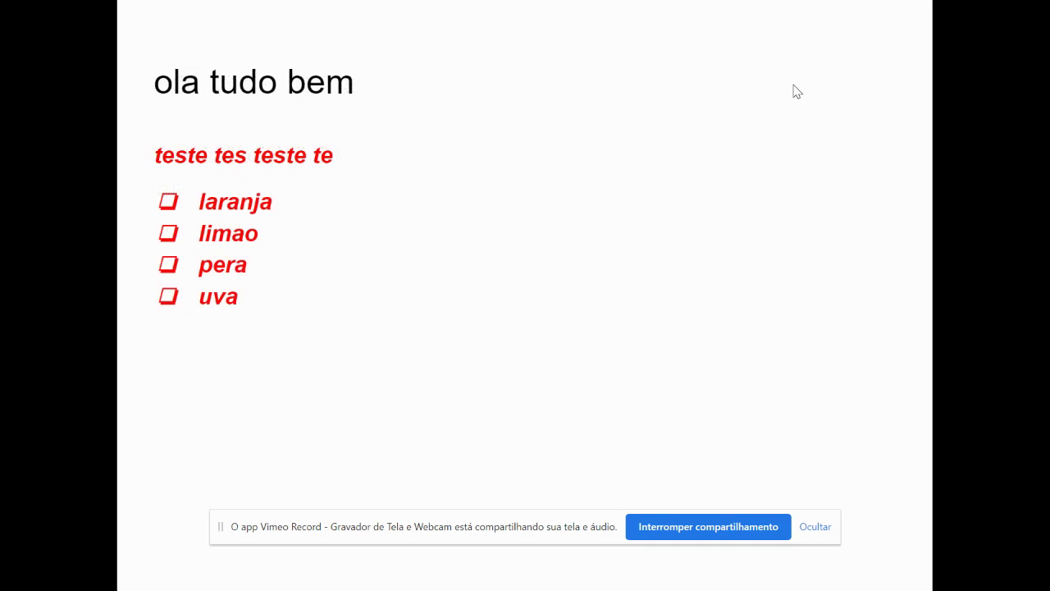
pyautogui.press('Escape')
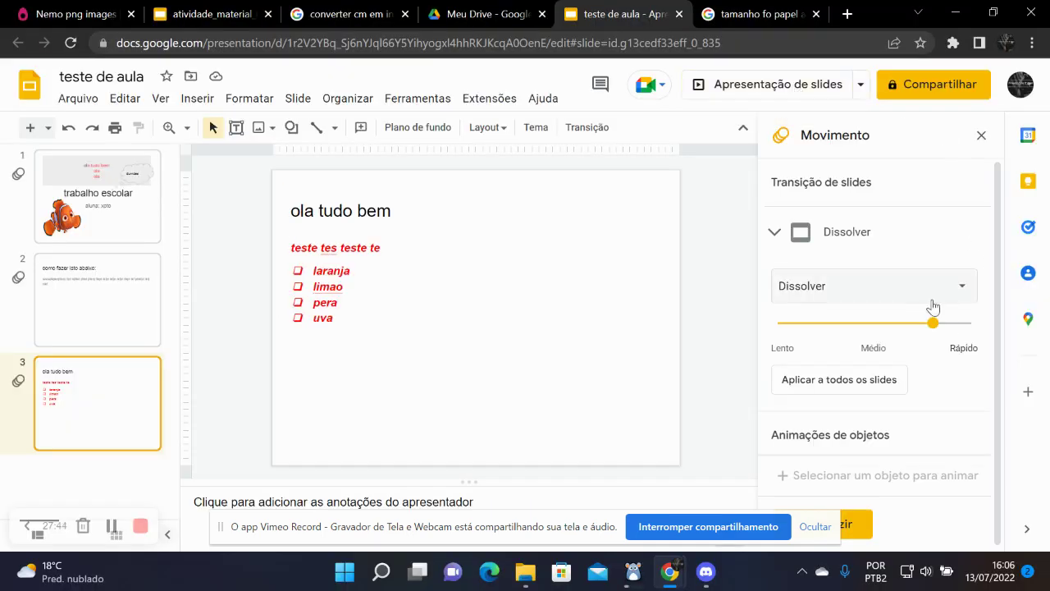
# On slide 1, slow the Dissolver transition to about 1,4 seconds.
pyautogui.scroll(-1, 919, 329)
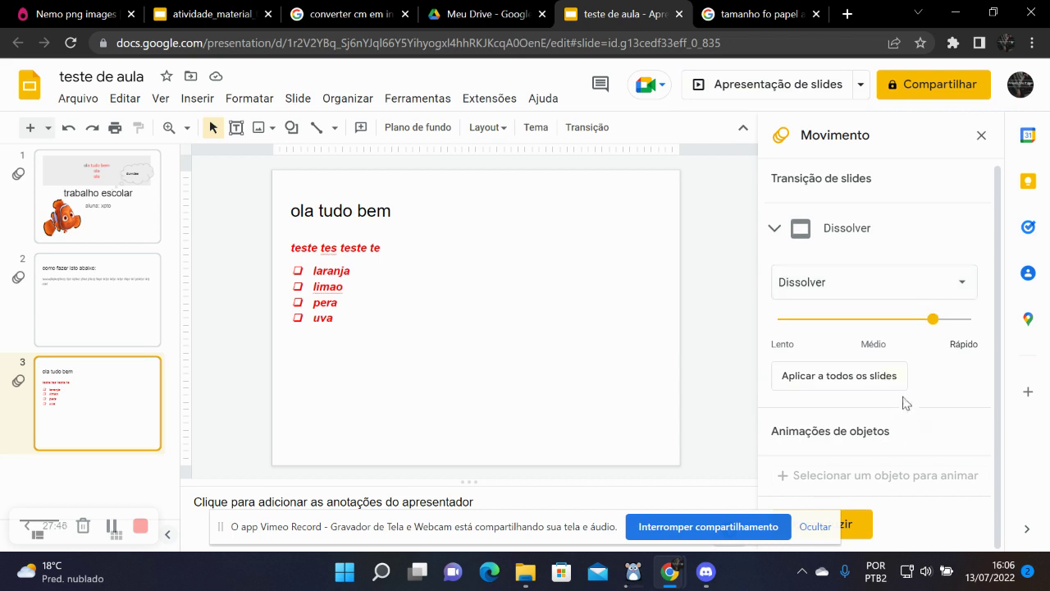
pyautogui.click(17, 180)
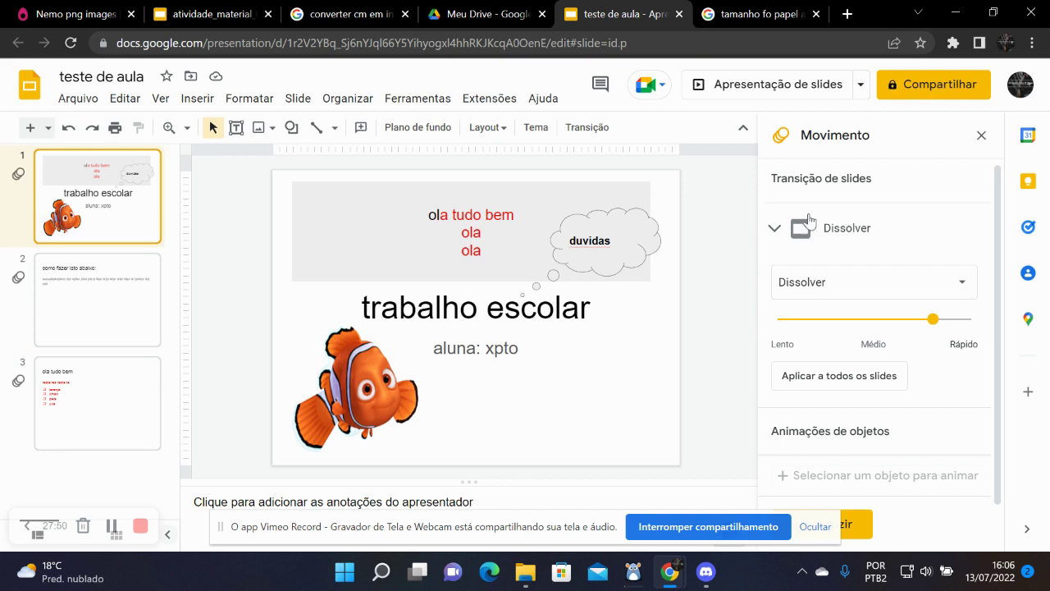
pyautogui.scroll(-1, 919, 283)
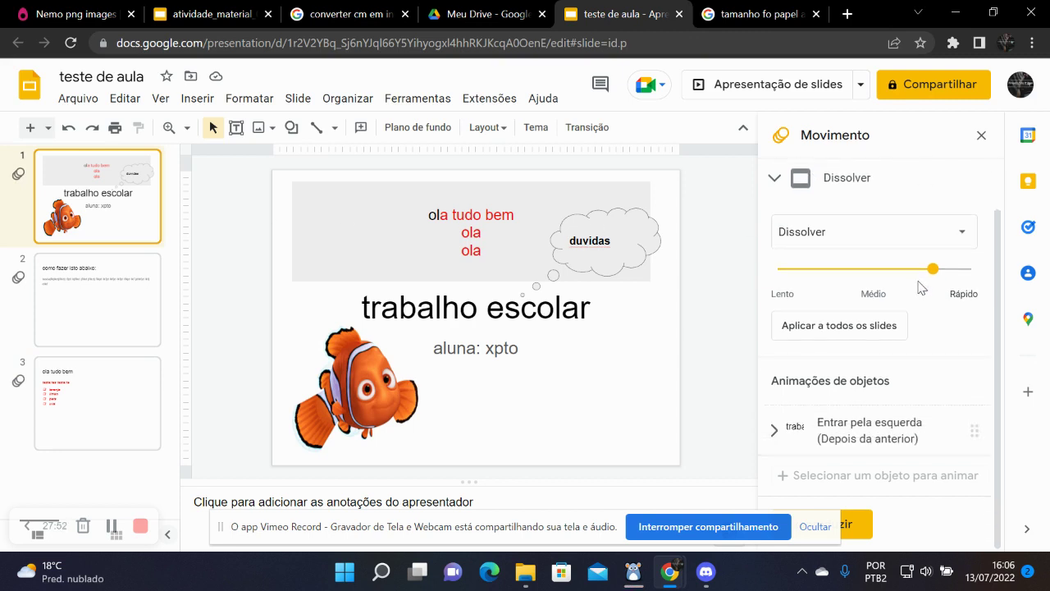
pyautogui.click(874, 327)
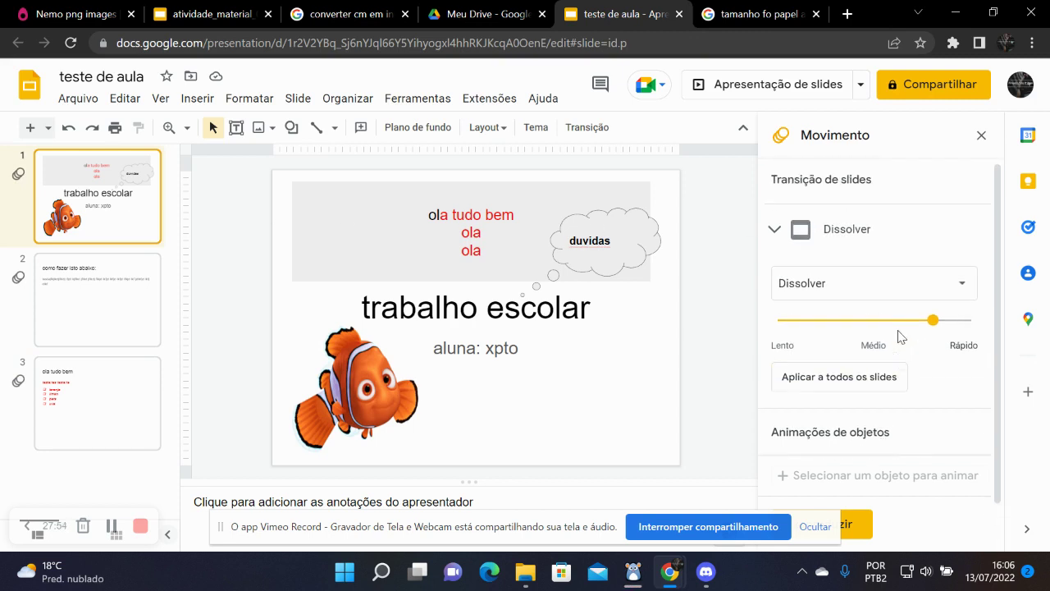
pyautogui.press('Left')
pyautogui.press('Left')
# Delete the 'trabalho escolar' title's Entrar pela esquerda animation.
pyautogui.scroll(-1, 879, 420)
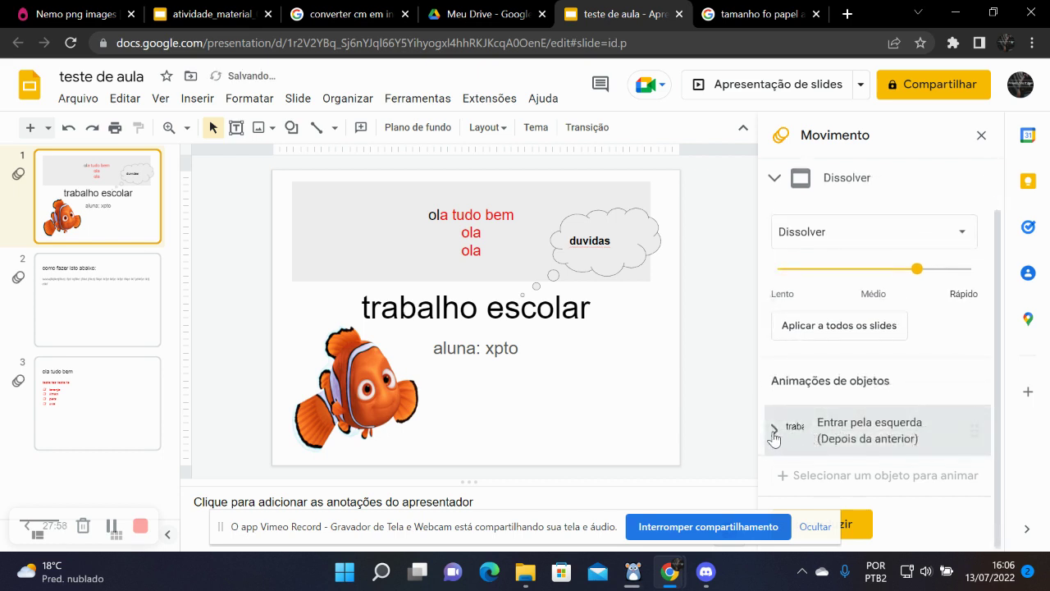
pyautogui.click(773, 429)
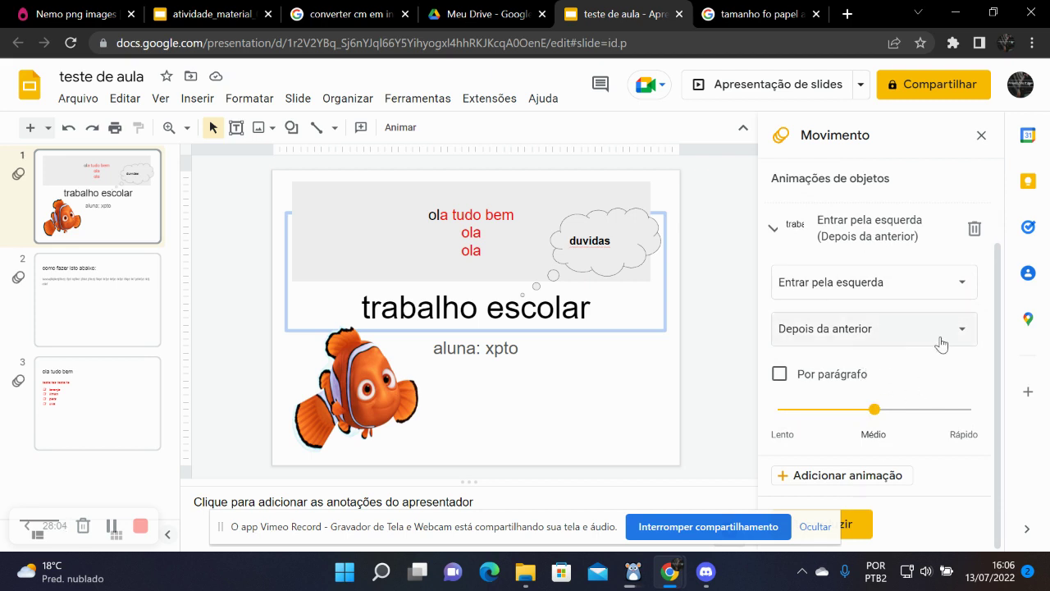
pyautogui.click(962, 286)
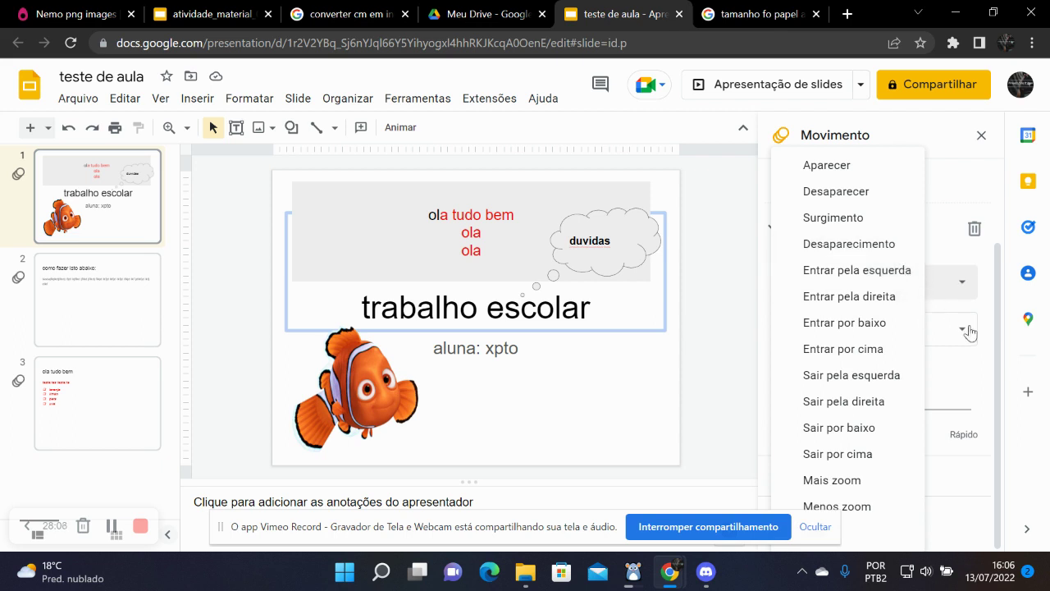
pyautogui.click(982, 385)
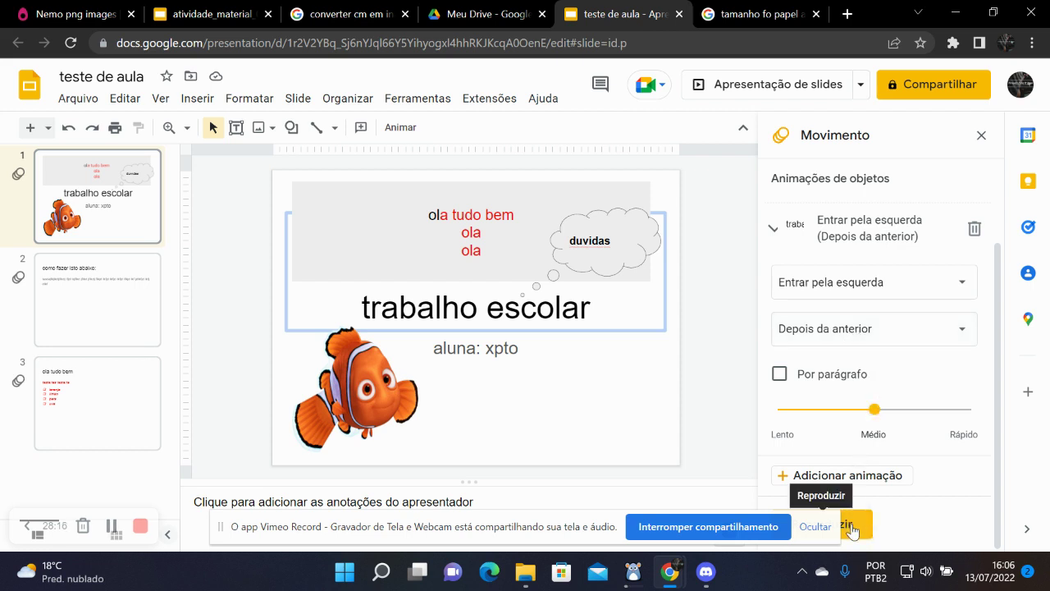
pyautogui.click(975, 230)
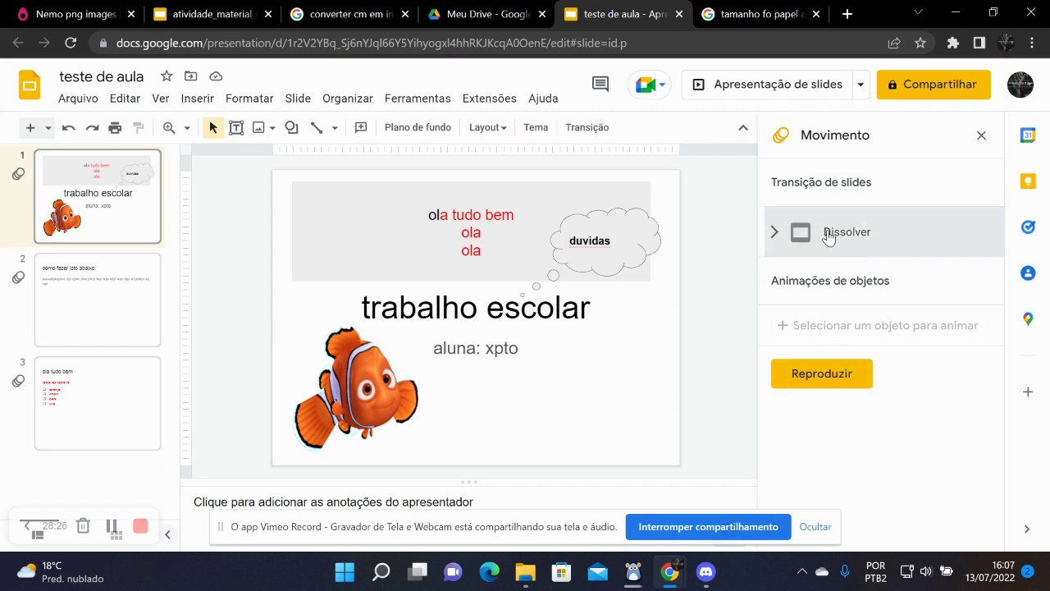
pyautogui.click(774, 232)
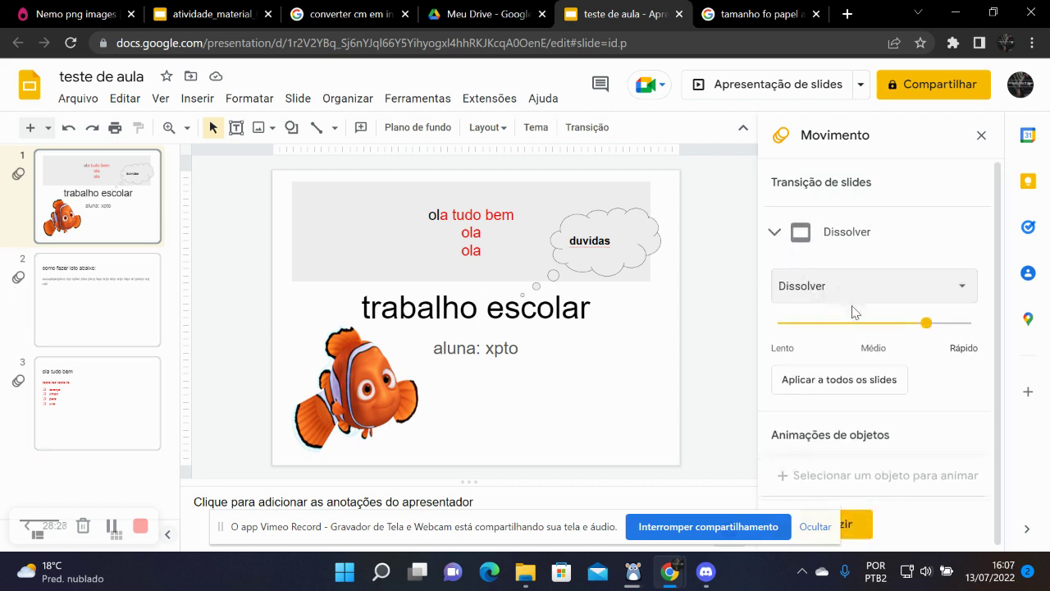
# Remove the transitions from slides 1, 2 and 3, applying no transition to all.
pyautogui.click(922, 322)
pyautogui.click(967, 294)
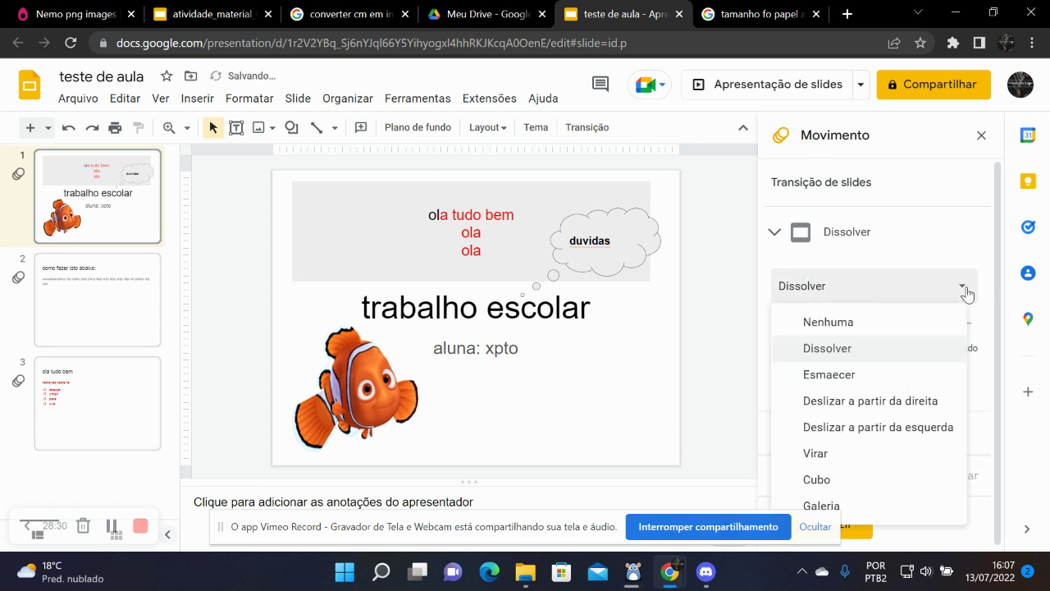
pyautogui.click(835, 326)
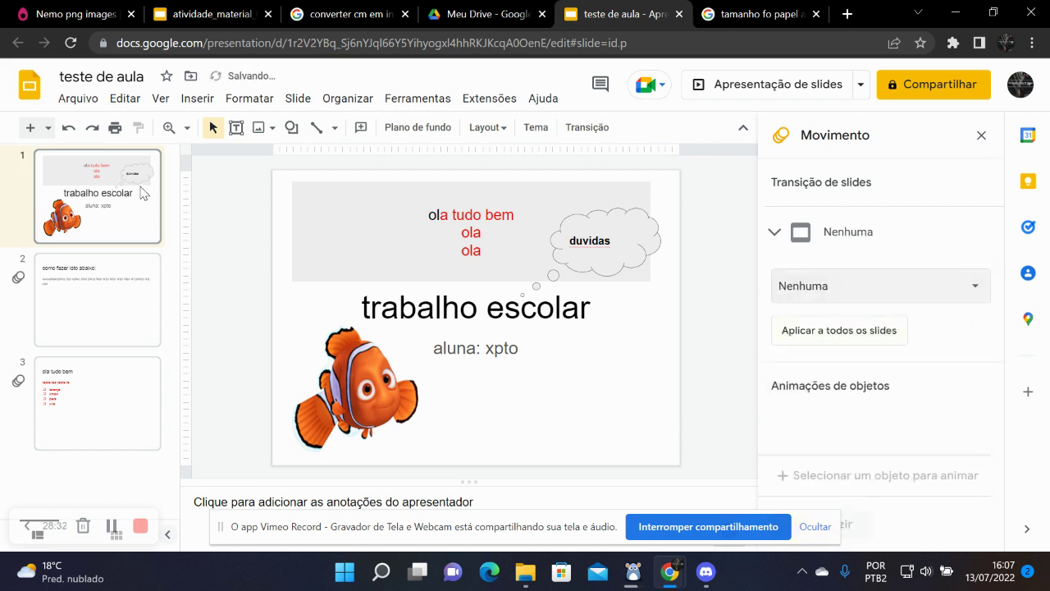
pyautogui.click(20, 284)
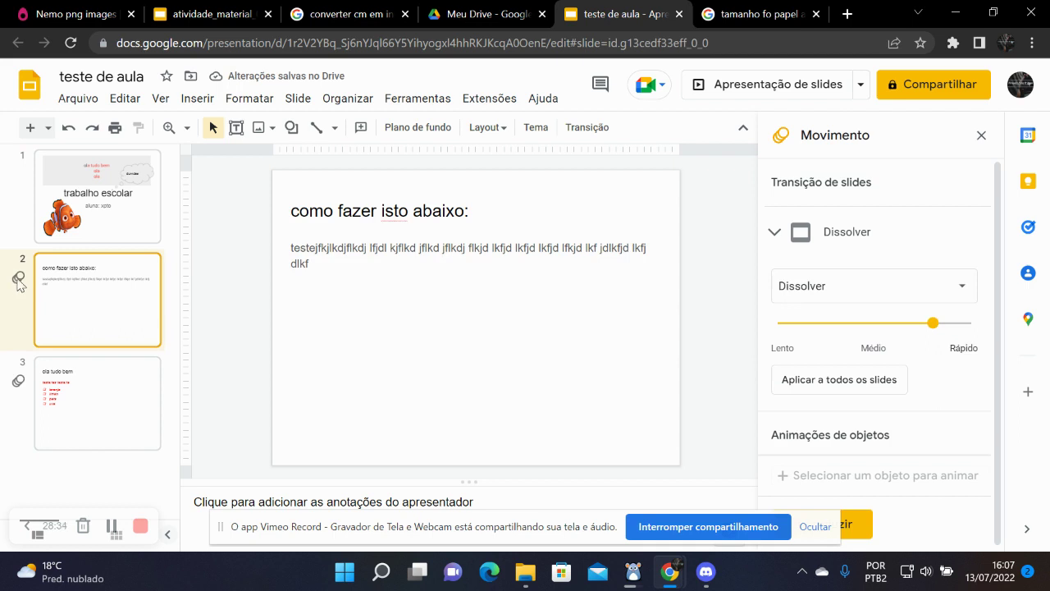
pyautogui.click(957, 291)
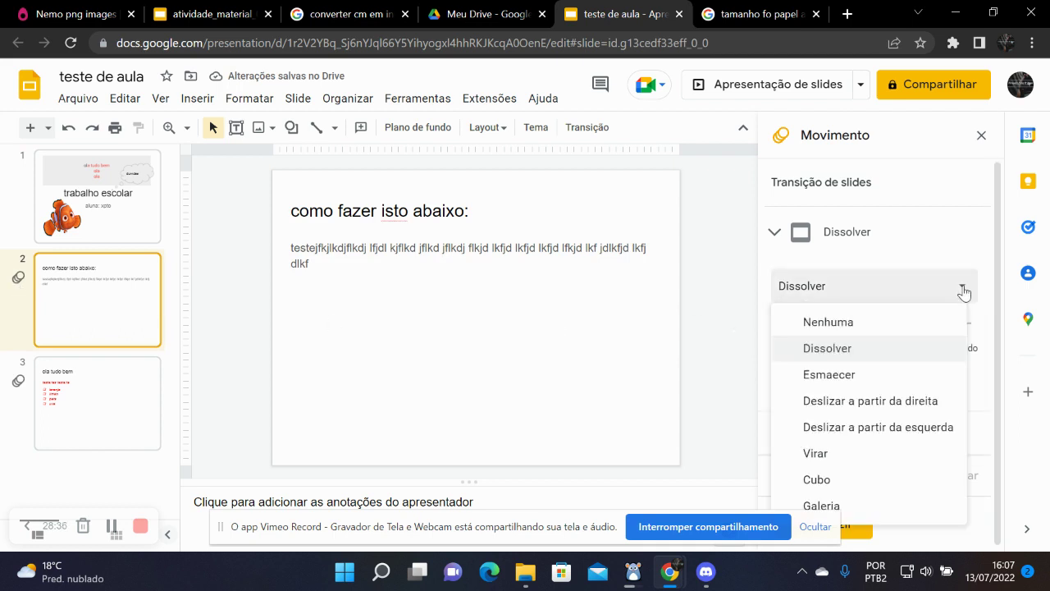
pyautogui.click(817, 334)
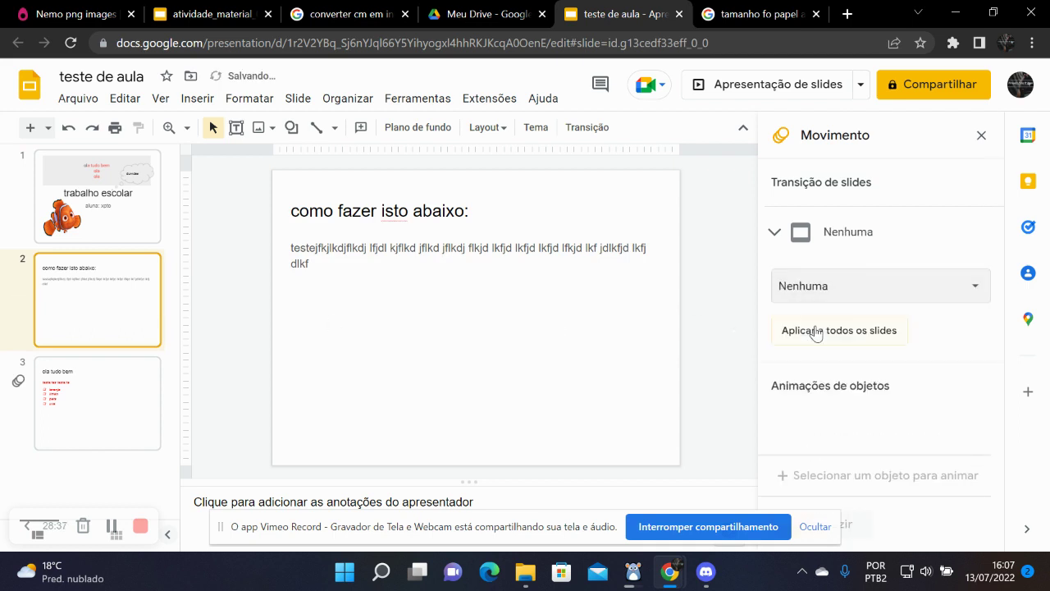
pyautogui.click(20, 381)
pyautogui.click(964, 291)
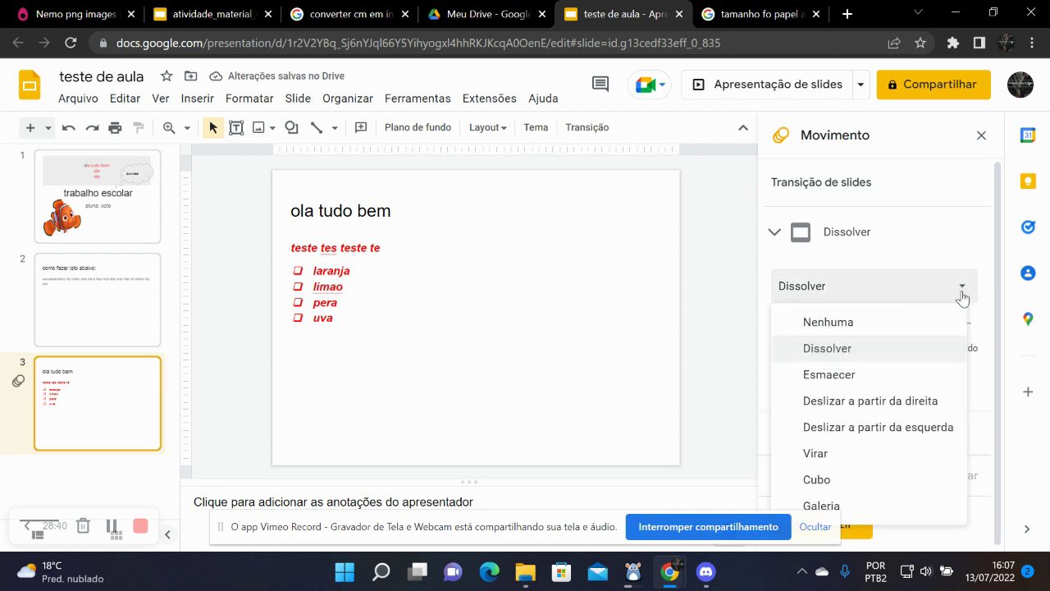
pyautogui.click(849, 322)
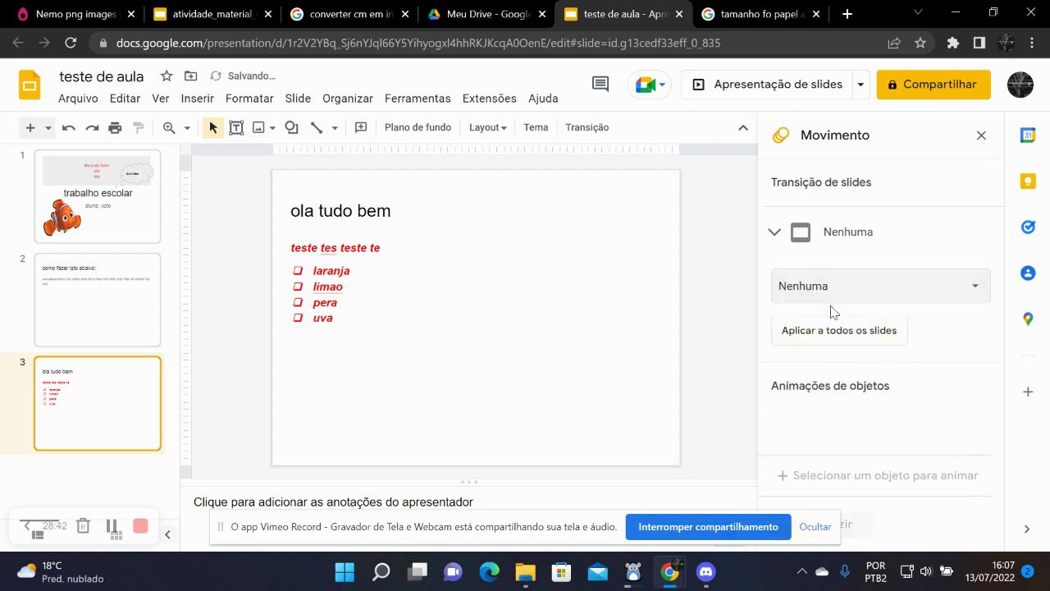
pyautogui.click(829, 338)
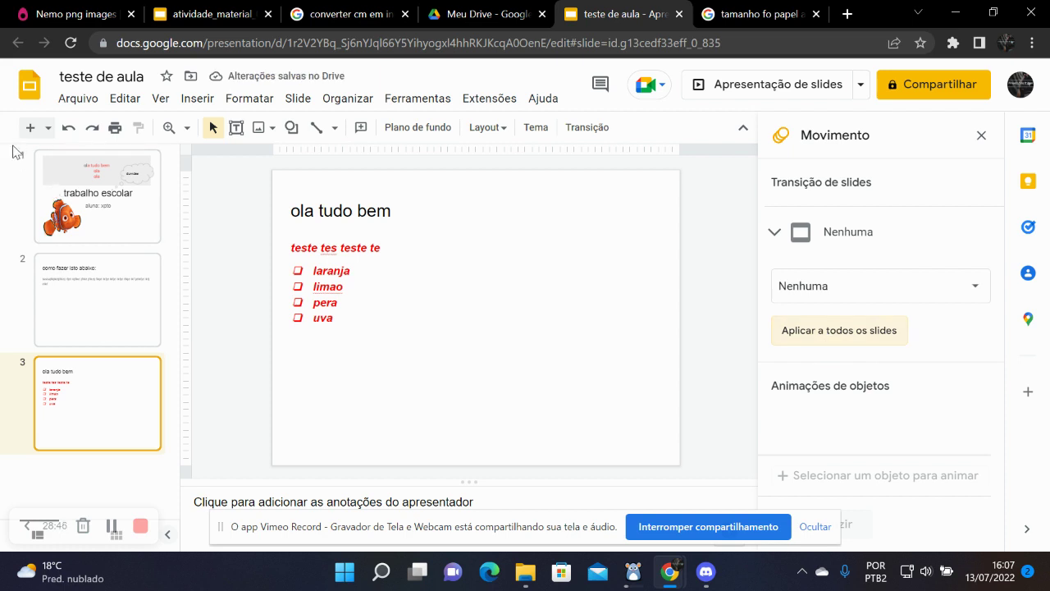
# Give slide 1 the Virar transition and apply it to every slide.
pyautogui.click(28, 185)
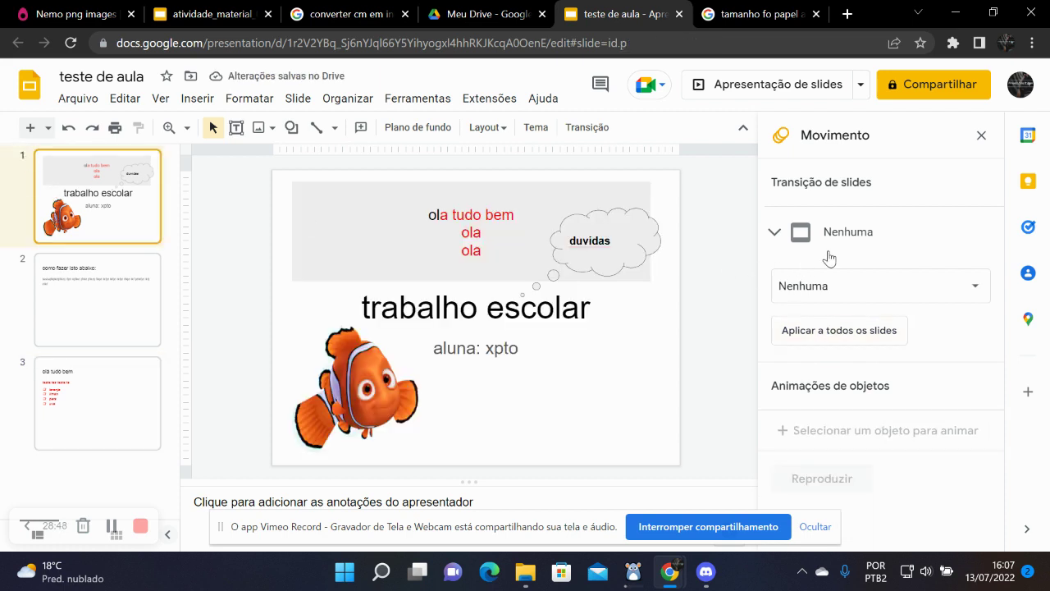
pyautogui.click(974, 289)
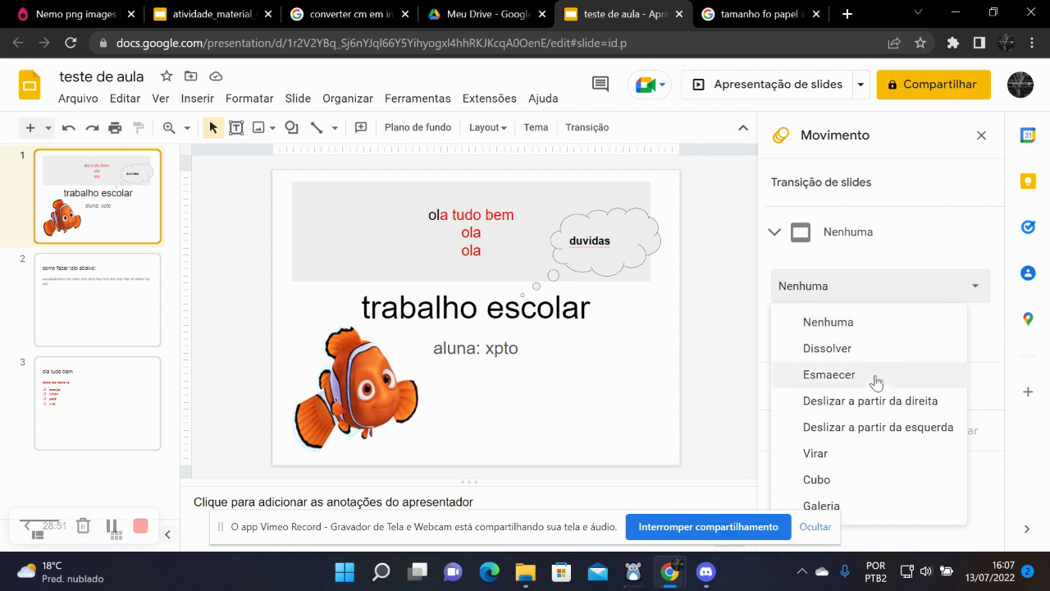
pyautogui.click(848, 453)
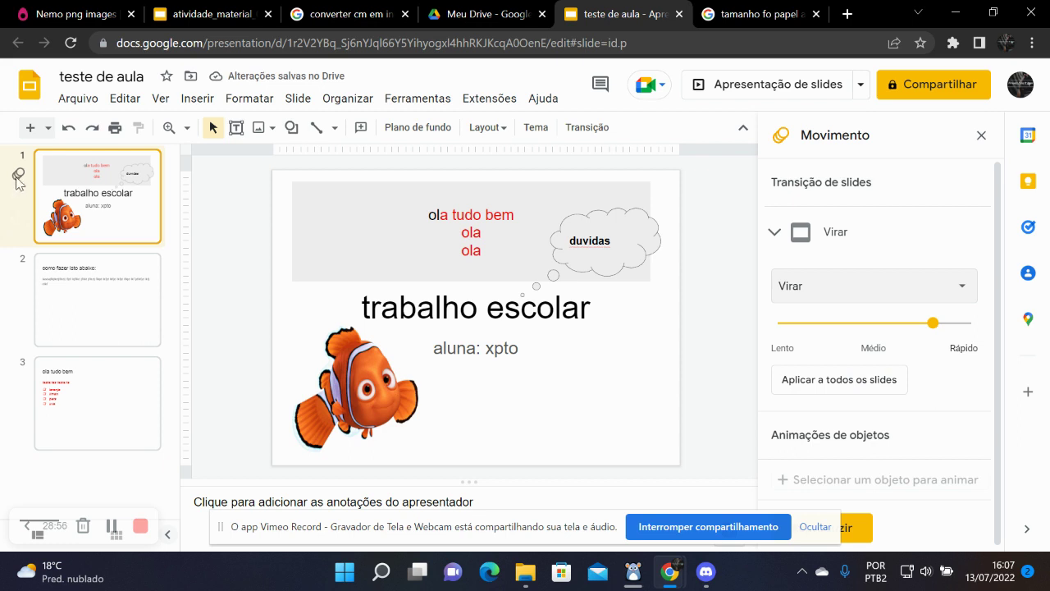
pyautogui.click(872, 382)
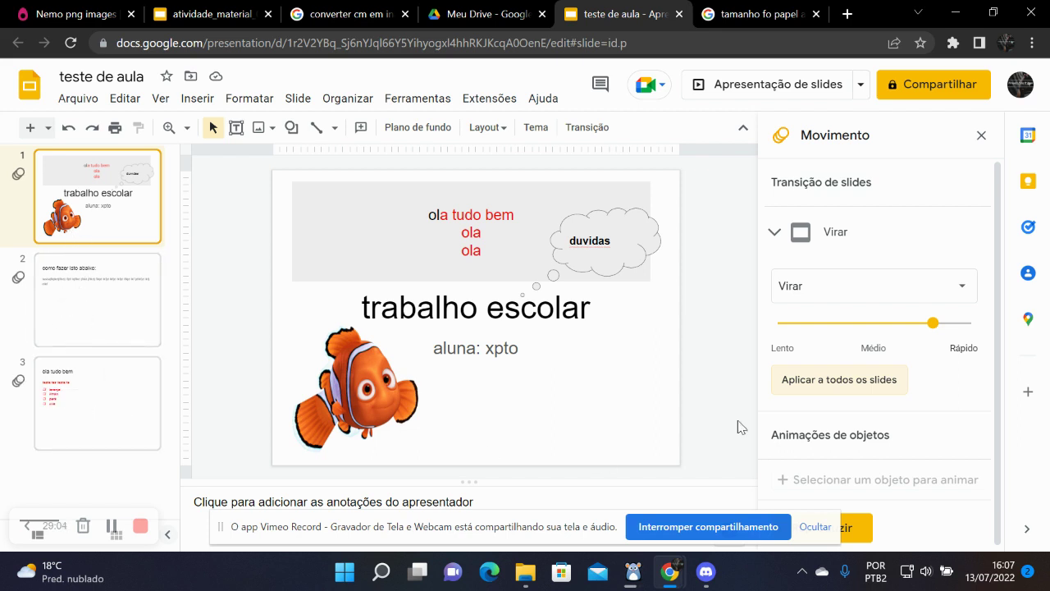
pyautogui.scroll(-1, 884, 423)
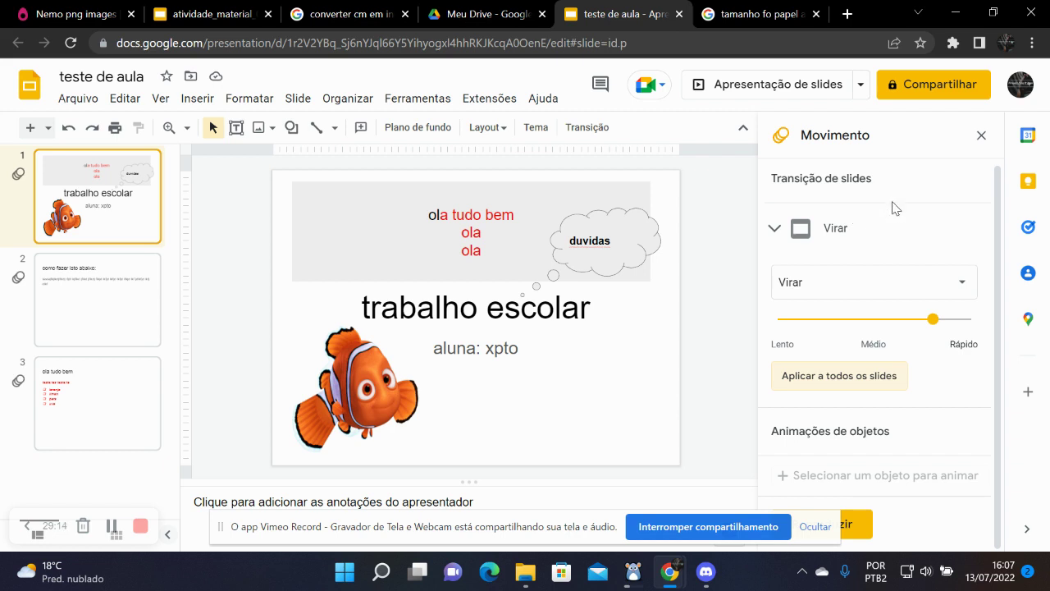
pyautogui.click(413, 251)
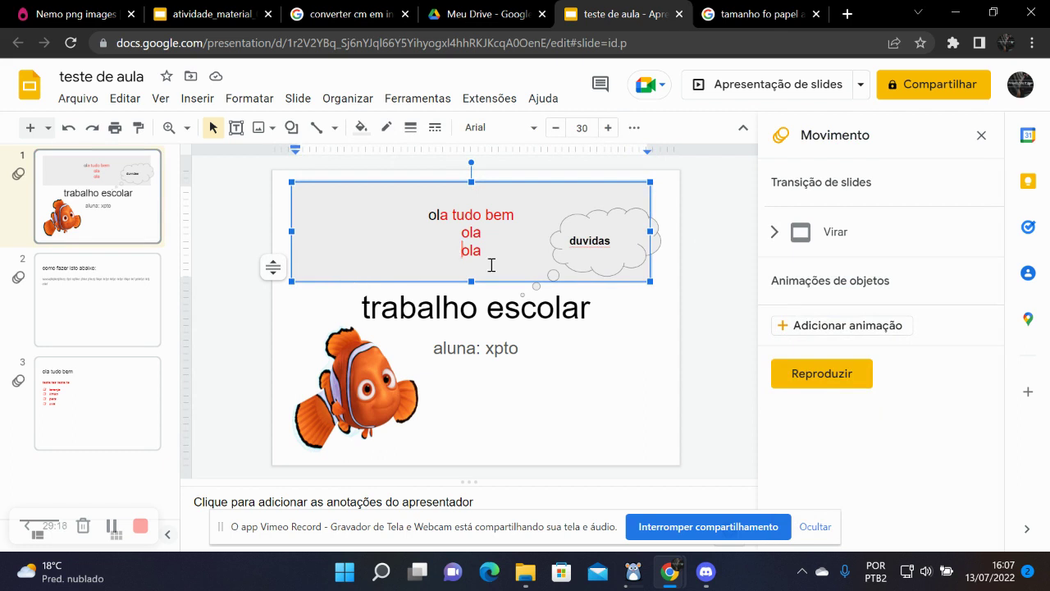
pyautogui.click(634, 128)
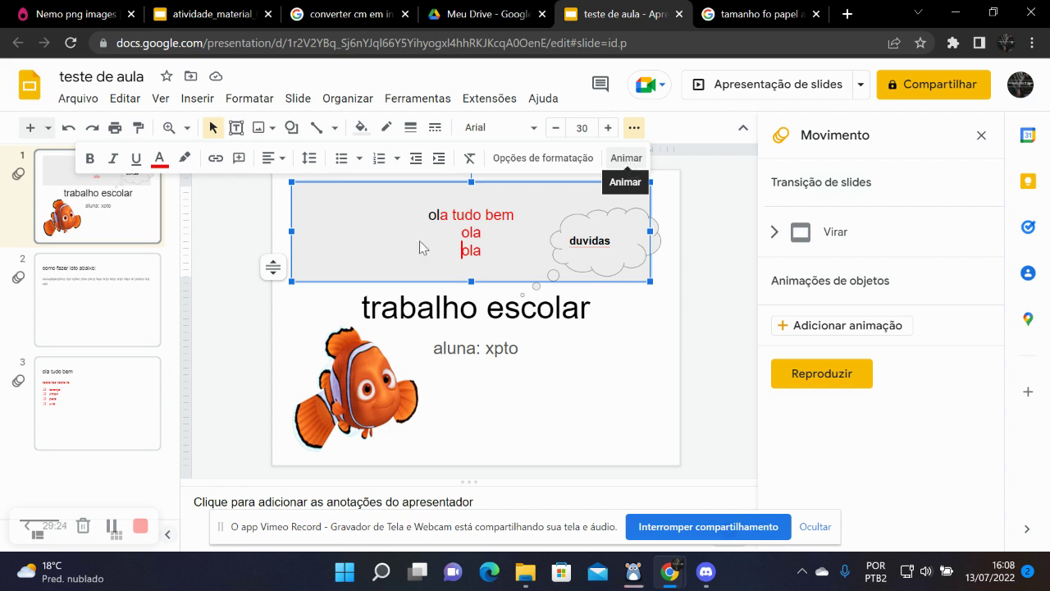
pyautogui.click(85, 337)
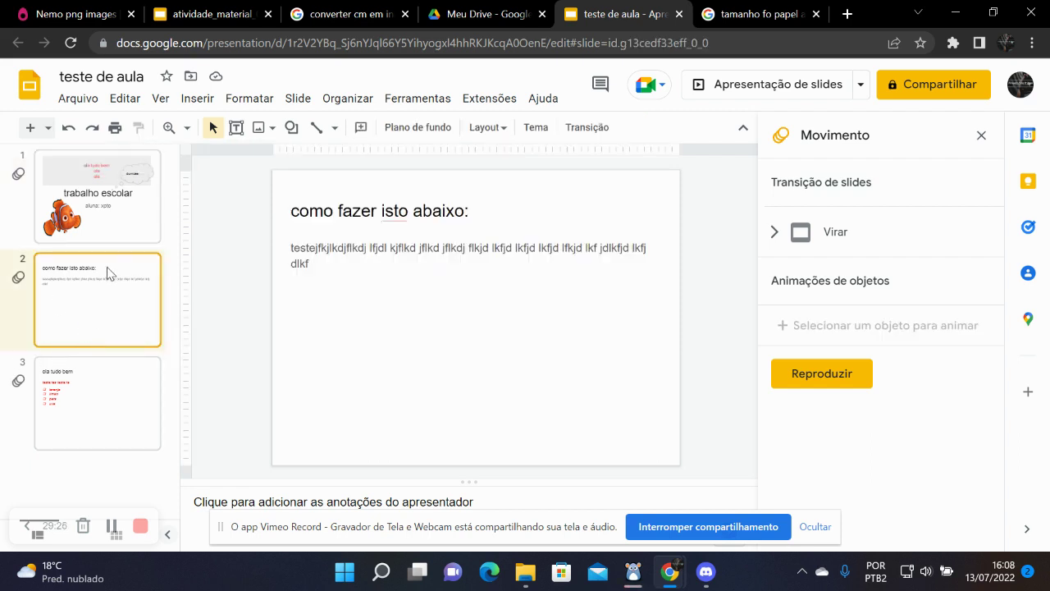
pyautogui.click(117, 238)
pyautogui.click(107, 307)
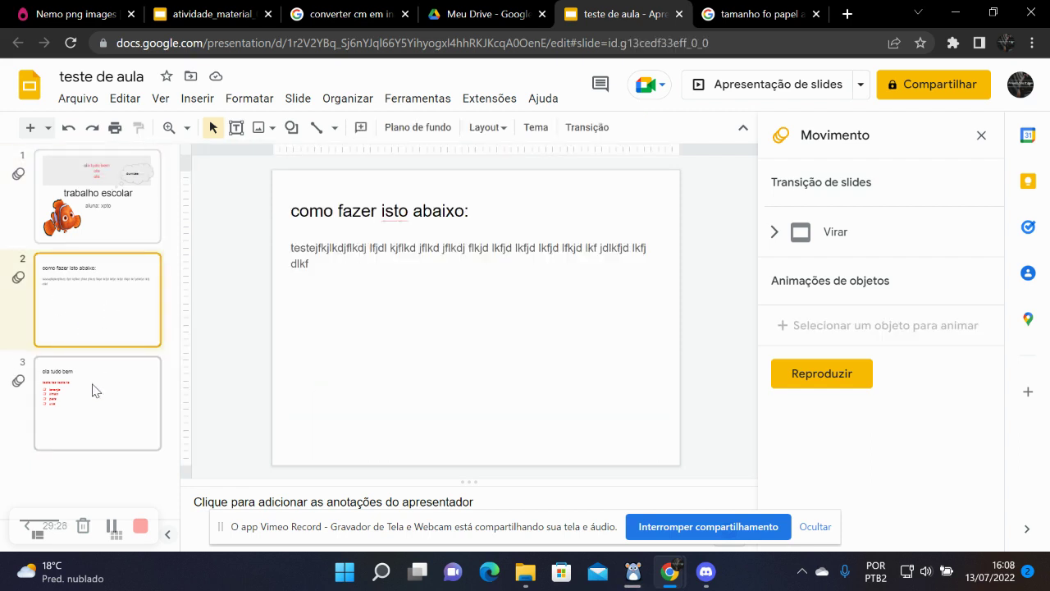
pyautogui.click(94, 386)
pyautogui.click(129, 230)
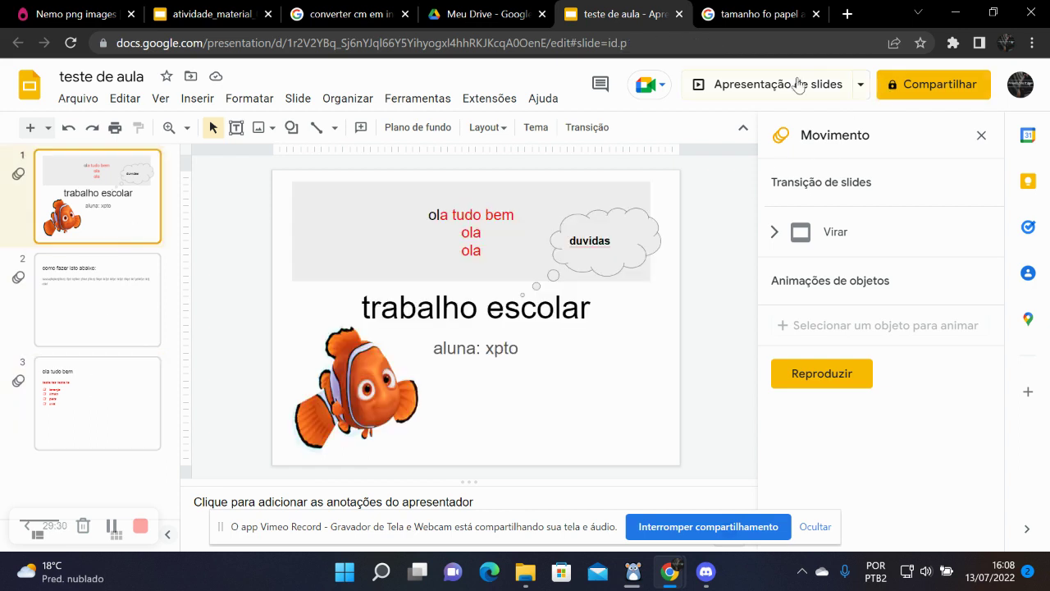
pyautogui.click(834, 375)
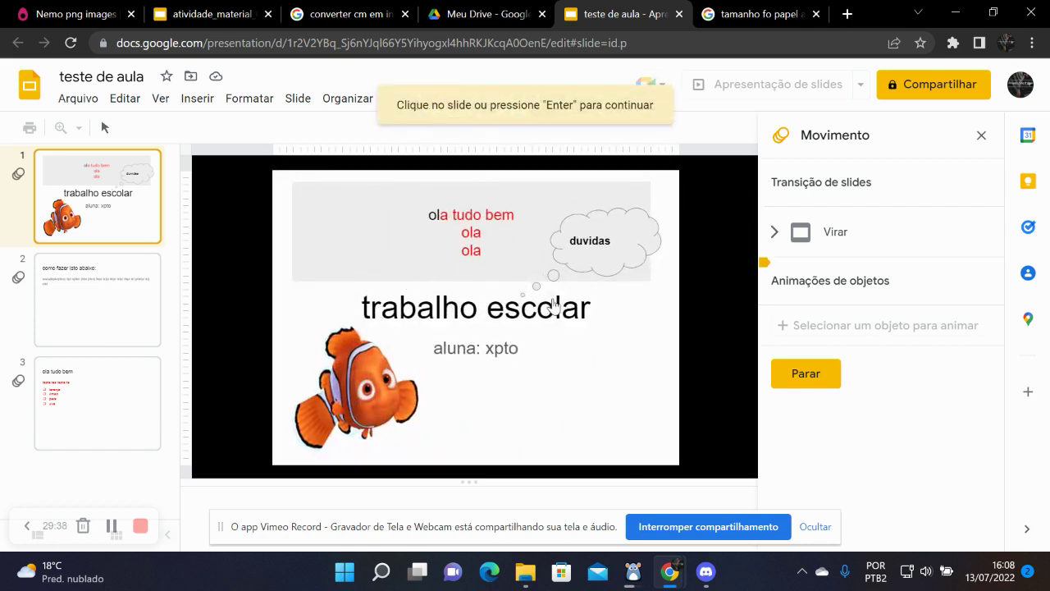
# Stop the preview, present all three slides full screen, then exit to slide 3.
pyautogui.click(804, 375)
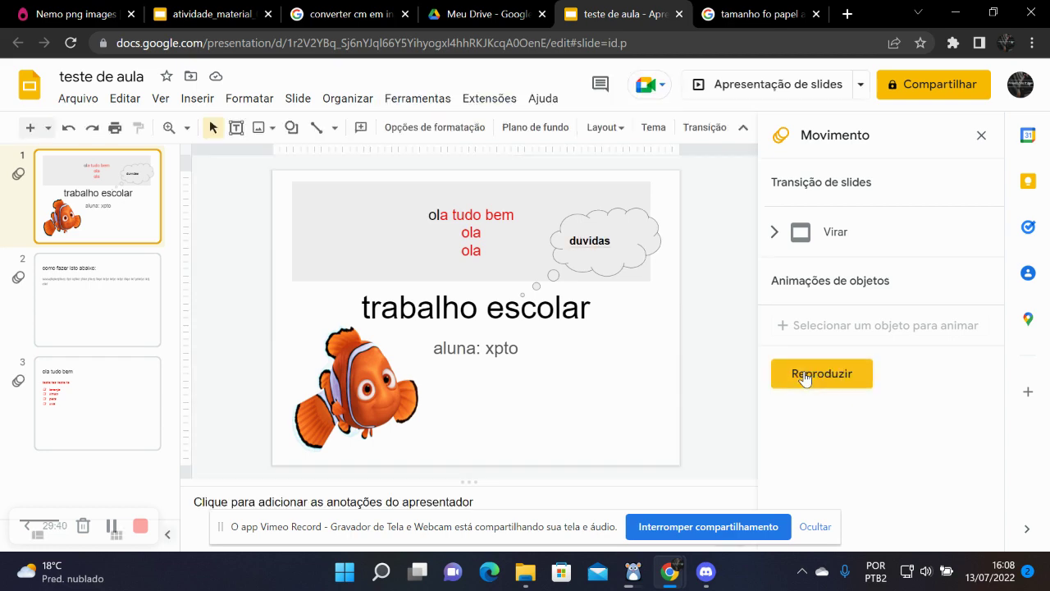
pyautogui.click(777, 85)
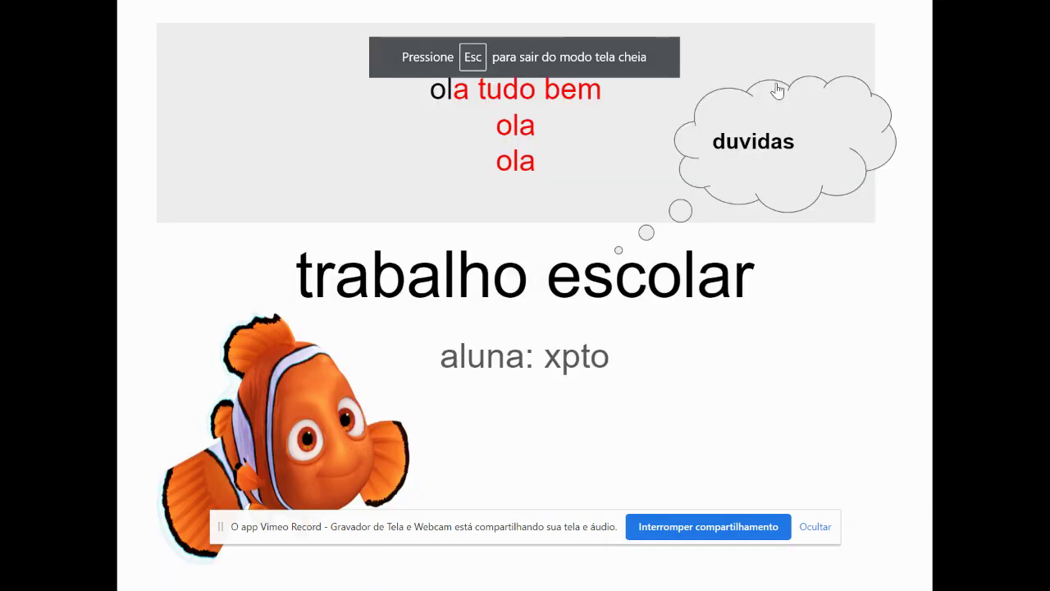
pyautogui.click(777, 91)
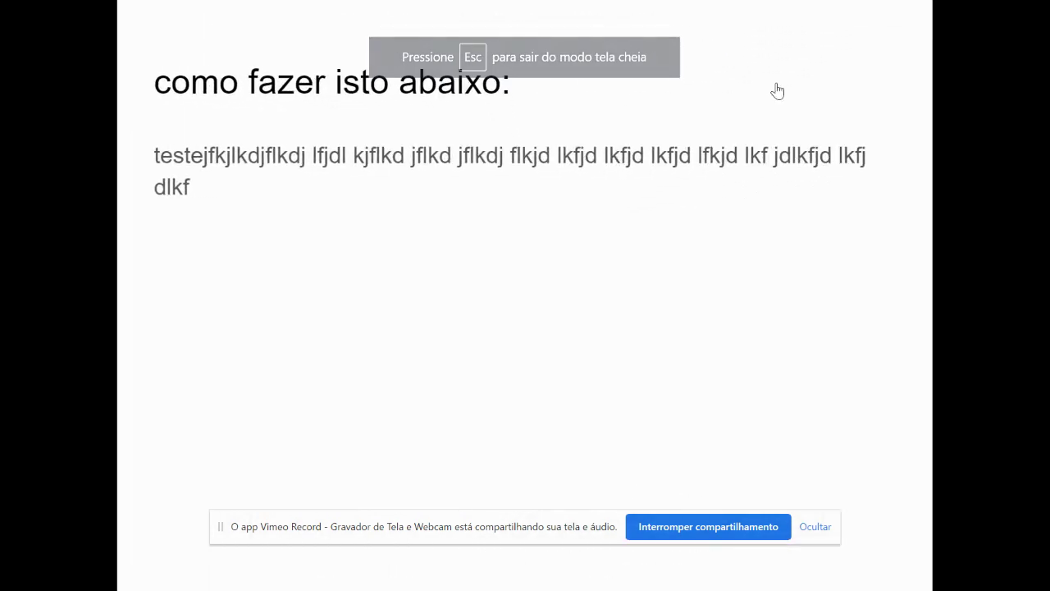
pyautogui.click(778, 90)
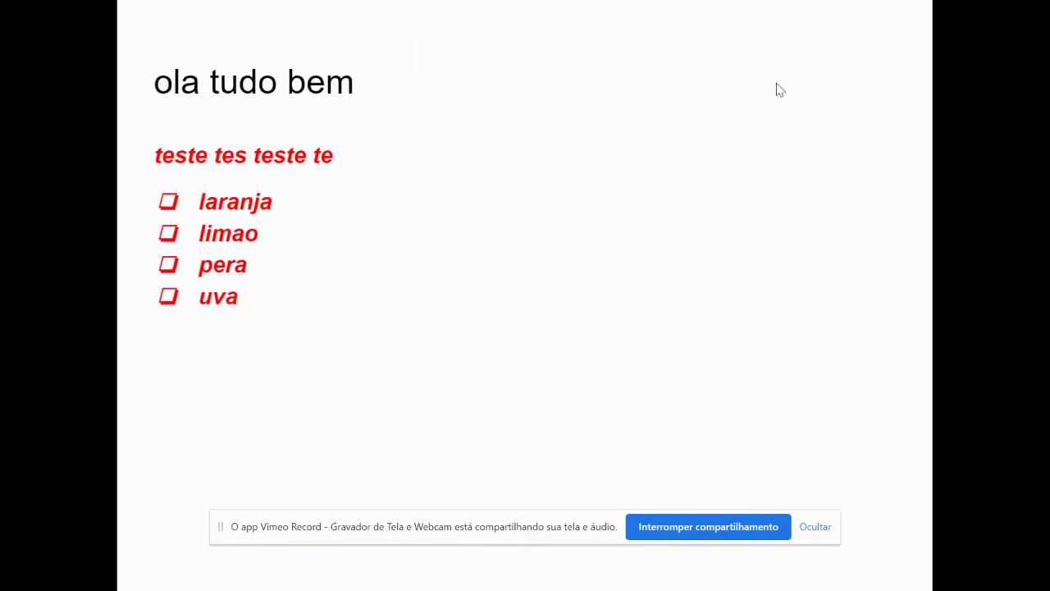
pyautogui.press('Escape')
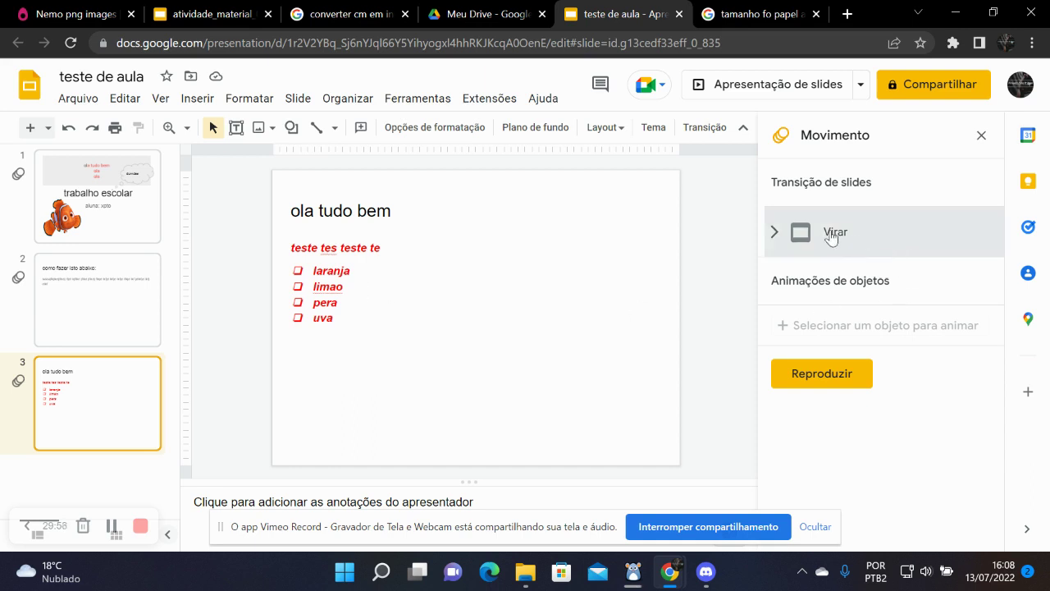
# Change the Virar transition to Nenhuma and apply it to all three slides.
pyautogui.click(776, 236)
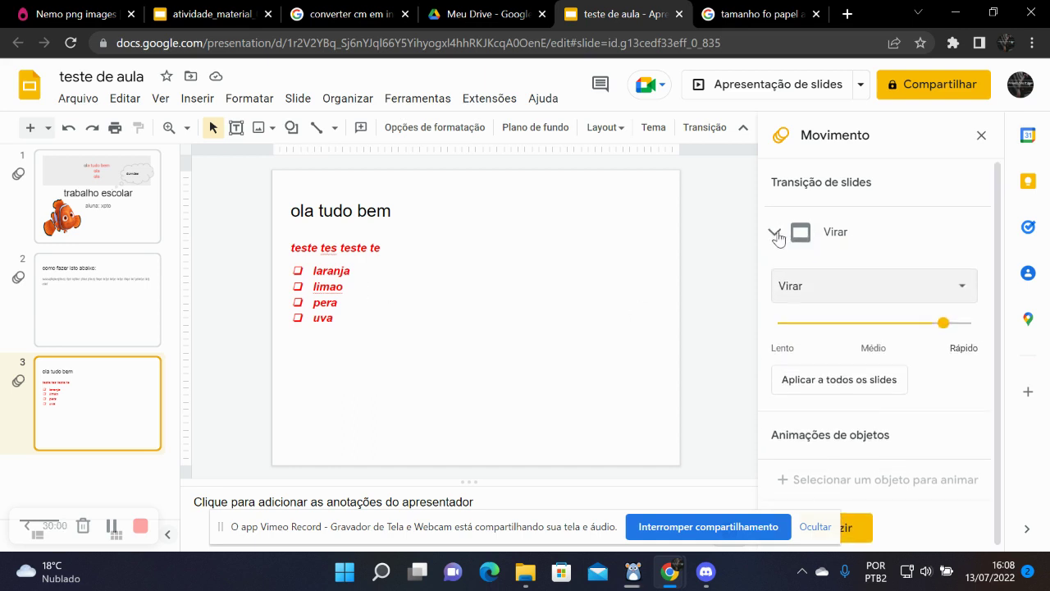
pyautogui.click(960, 287)
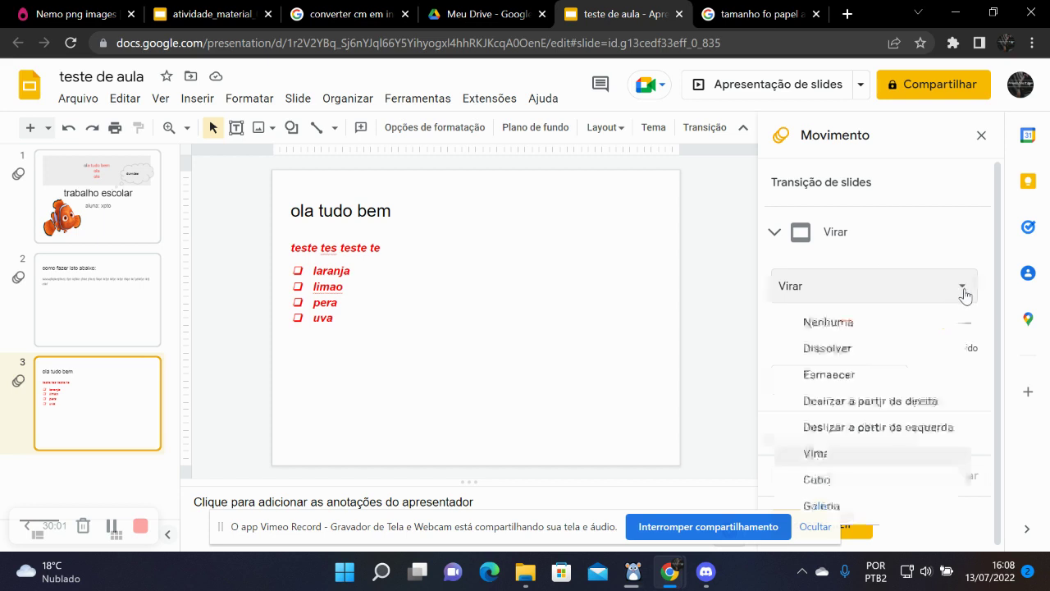
pyautogui.click(846, 323)
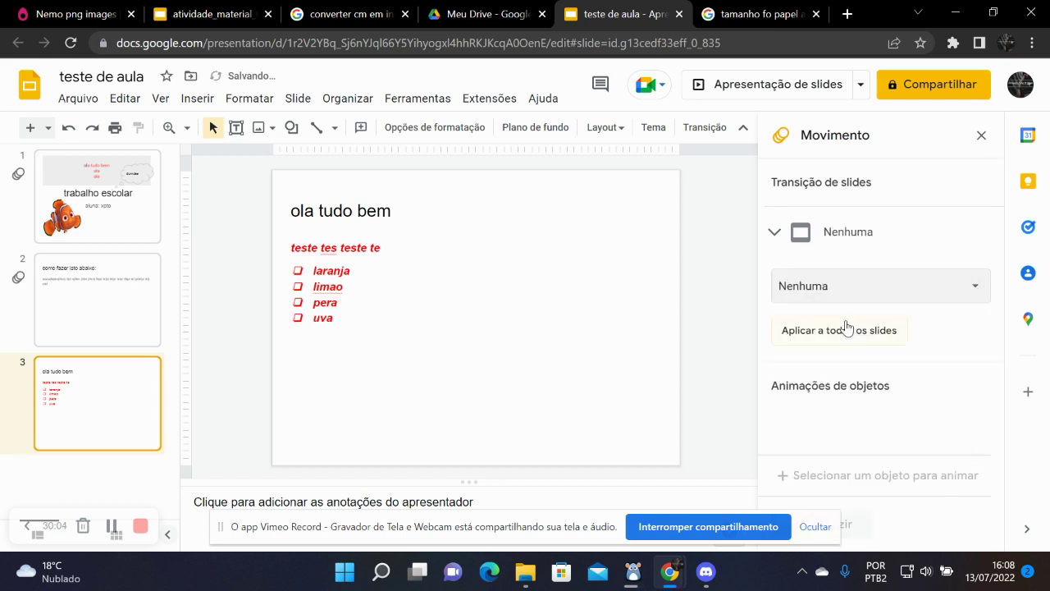
pyautogui.click(847, 332)
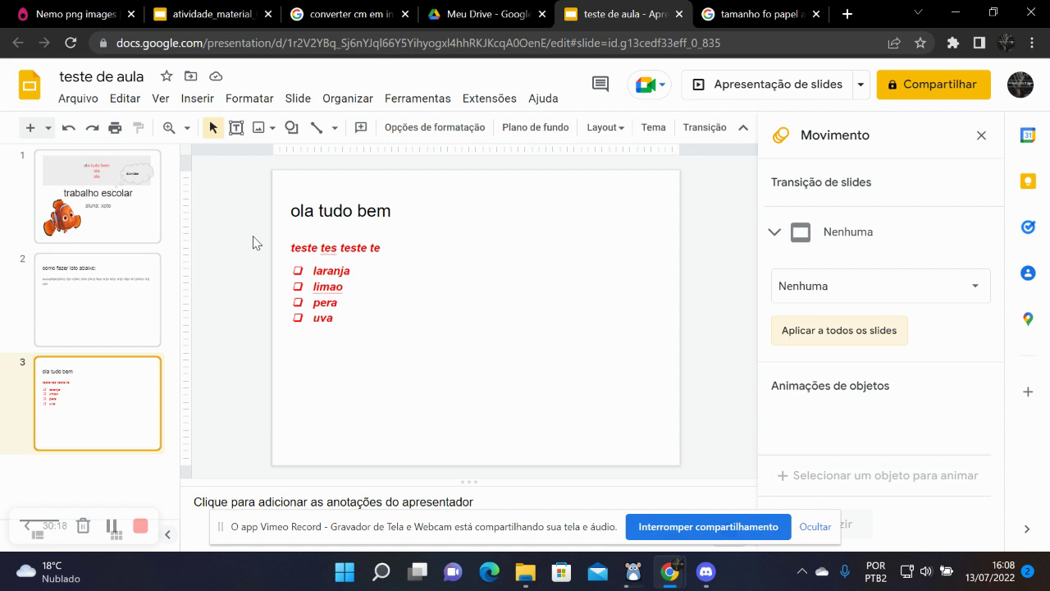
# On slide 1, move the Nemo image right and delete the aluna label and 'trabalho escolar' title.
pyautogui.click(98, 235)
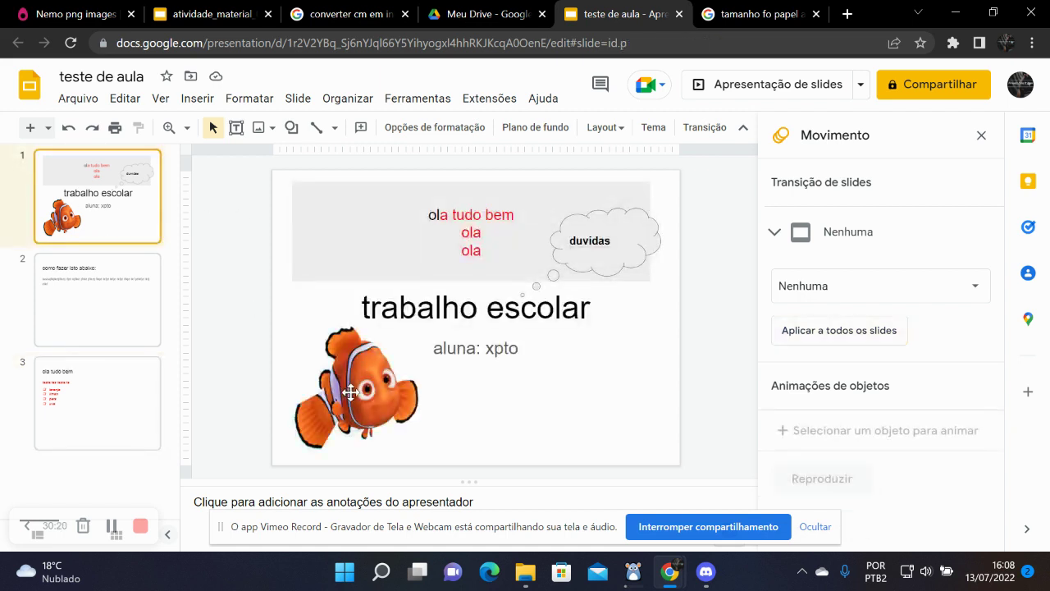
pyautogui.moveTo(355, 396); pyautogui.dragTo(575, 395)
pyautogui.click(486, 350)
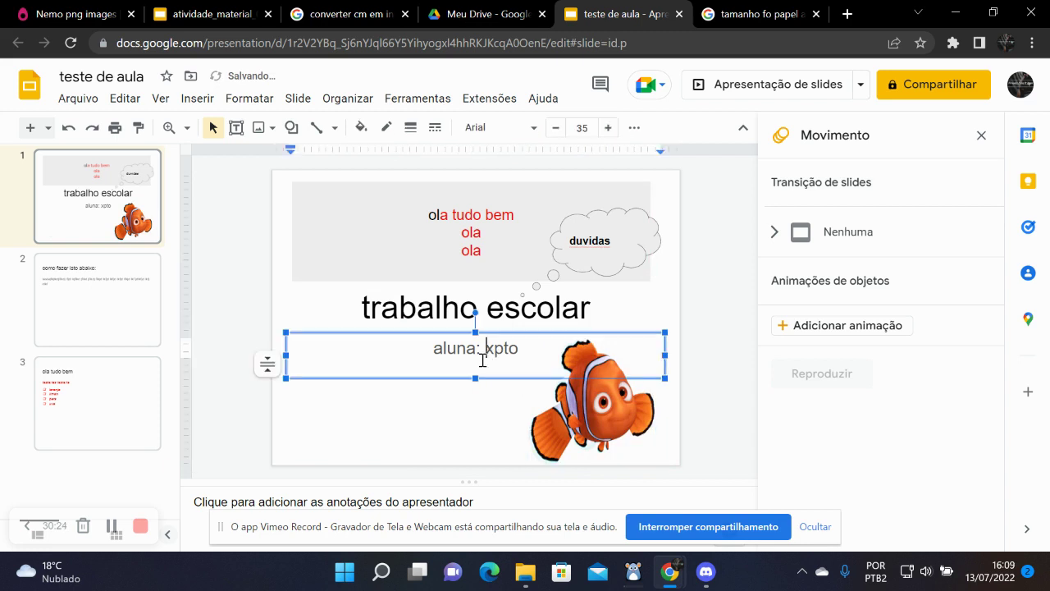
pyautogui.click(456, 378)
pyautogui.press('Delete')
pyautogui.click(399, 308)
pyautogui.click(371, 332)
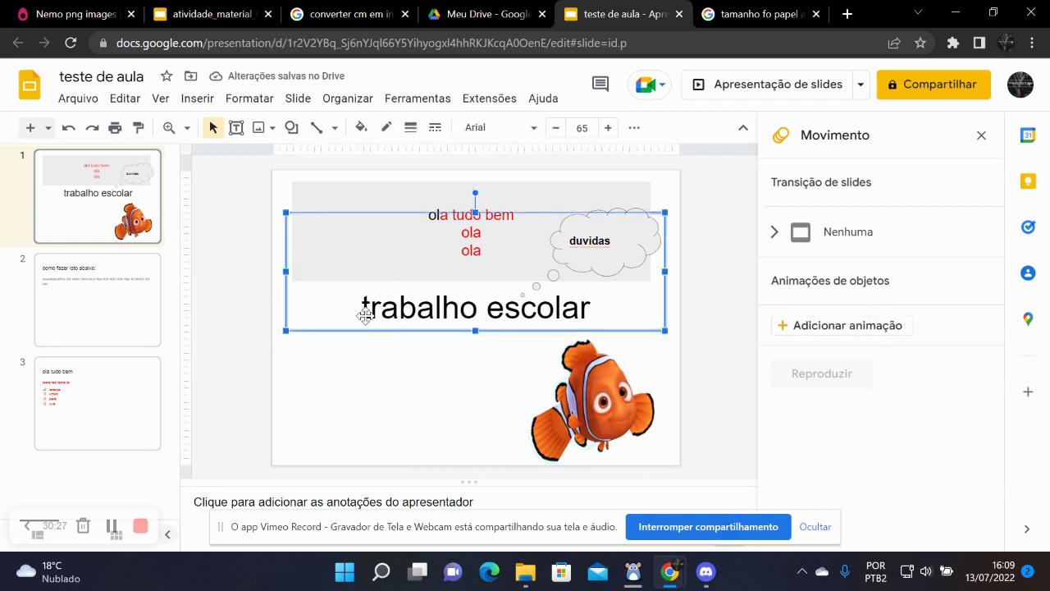
pyautogui.press('Delete')
# Delete the grey 'ola tudo bem' box and 'duvidas' cloud, then move the Nemo image left.
pyautogui.click(342, 269)
pyautogui.press('Delete')
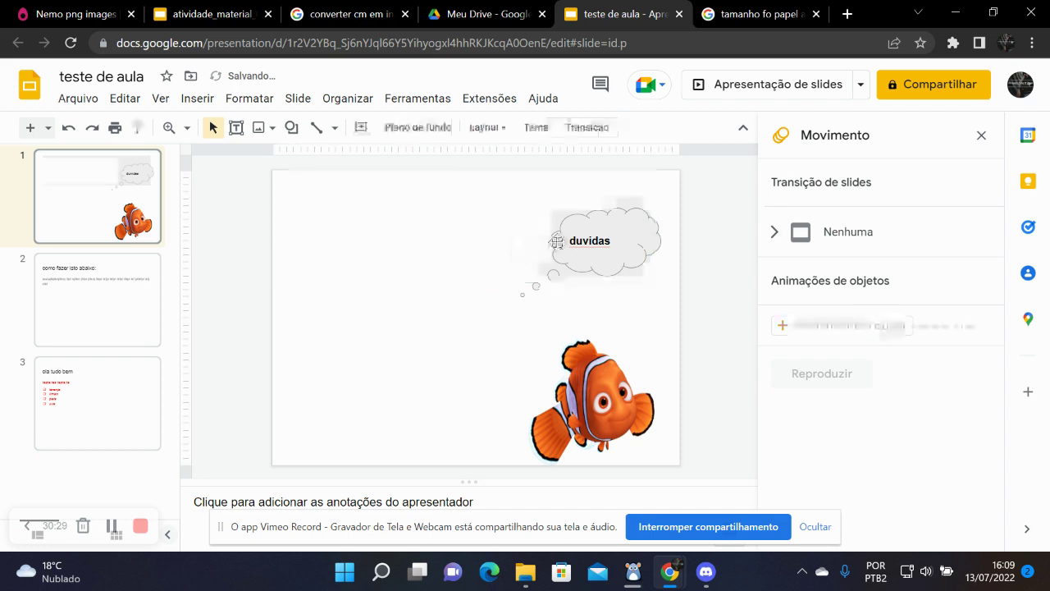
pyautogui.click(560, 243)
pyautogui.press('Delete')
pyautogui.moveTo(589, 391); pyautogui.dragTo(364, 285)
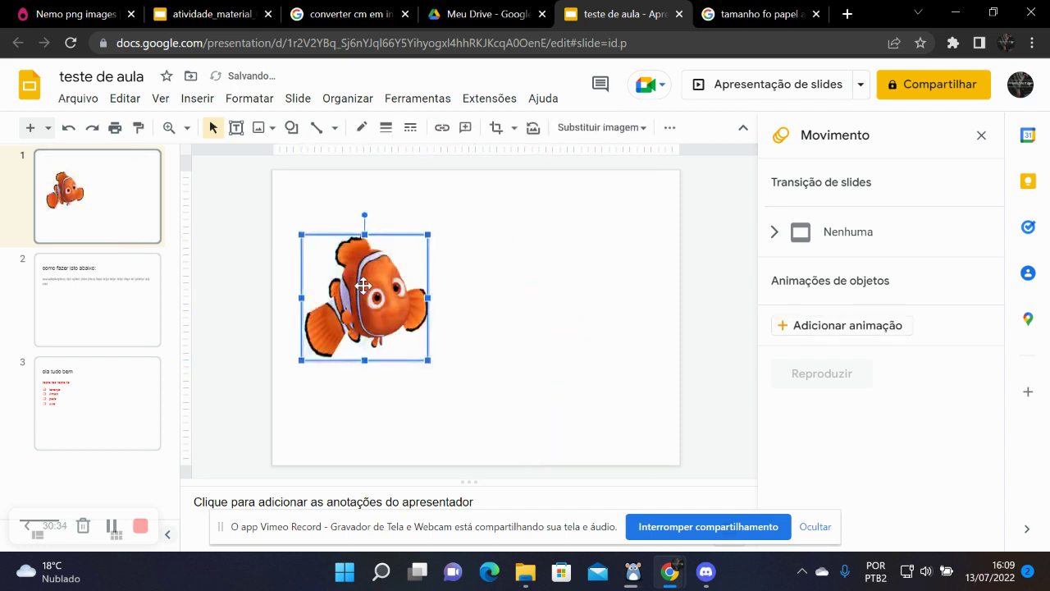
pyautogui.click(442, 428)
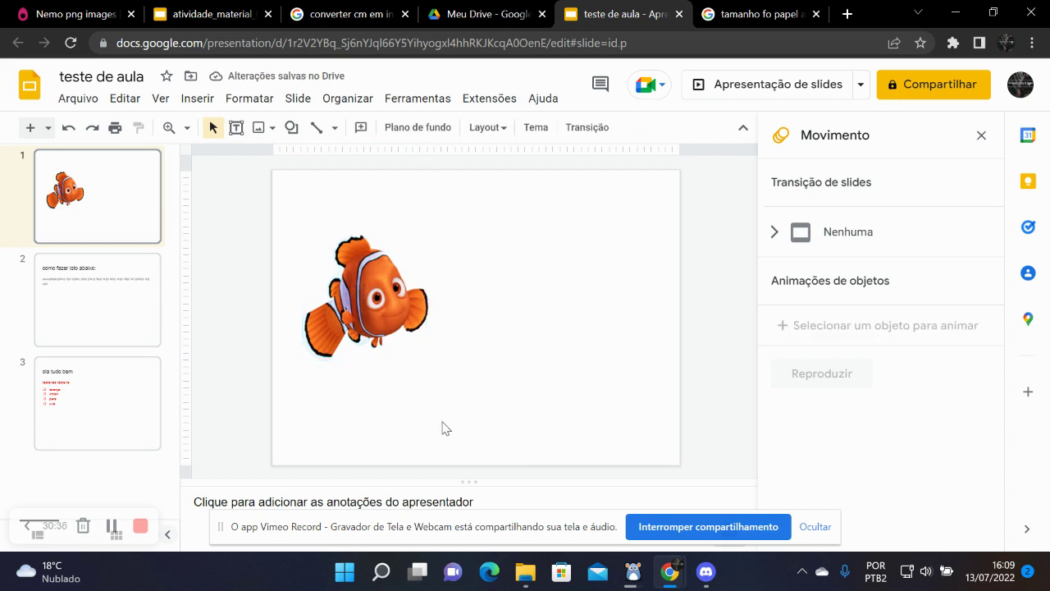
pyautogui.hotkey('ctrl', 'z')
# Make two more copies of the Nemo image by duplicating and copy-pasting it.
pyautogui.moveTo(379, 303); pyautogui.dragTo(513, 299)
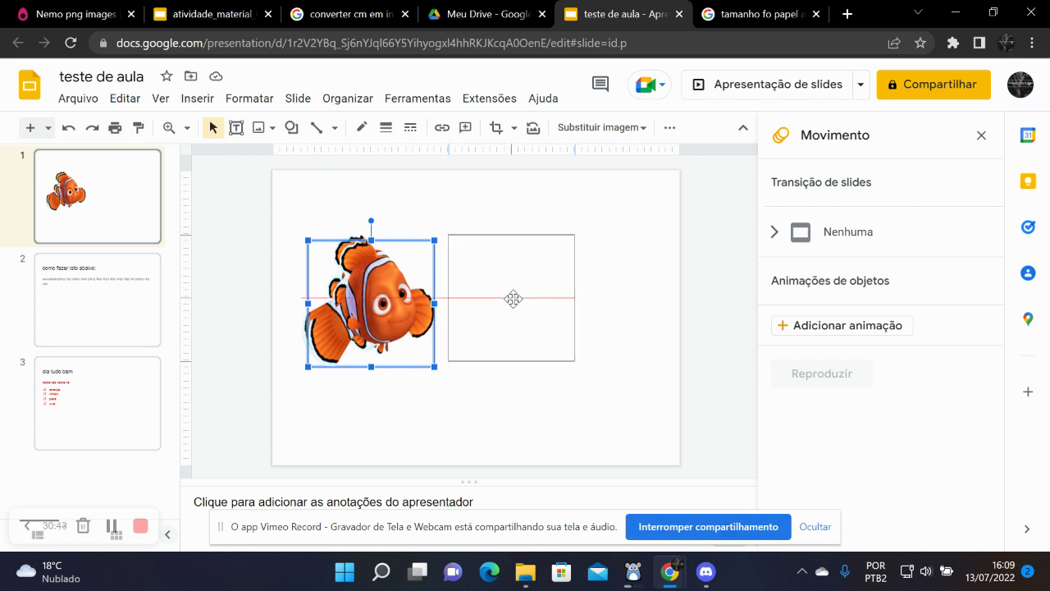
pyautogui.moveTo(513, 298); pyautogui.dragTo(513, 299)
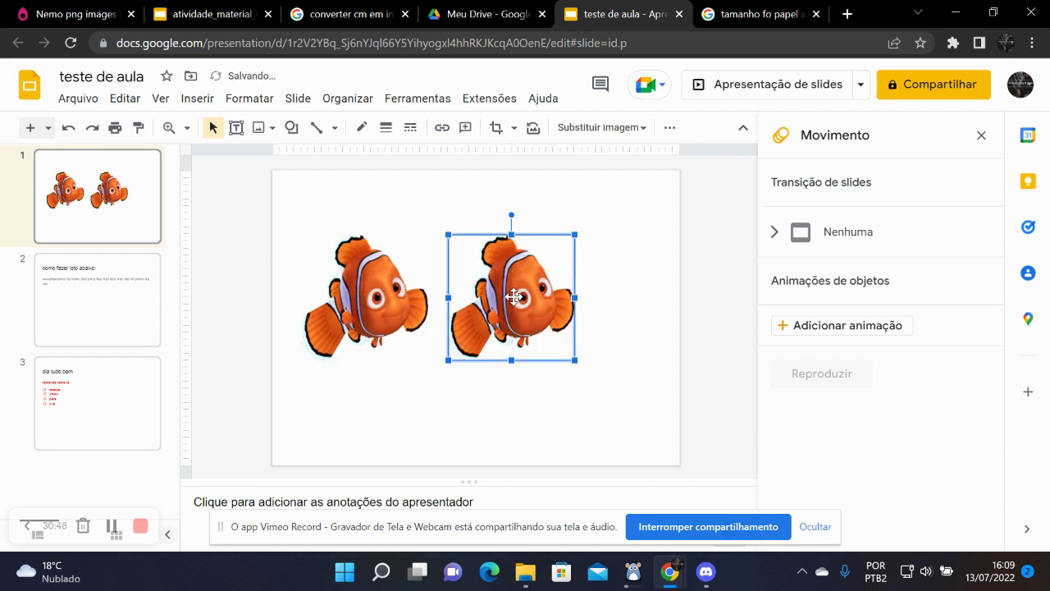
pyautogui.rightClick(515, 301)
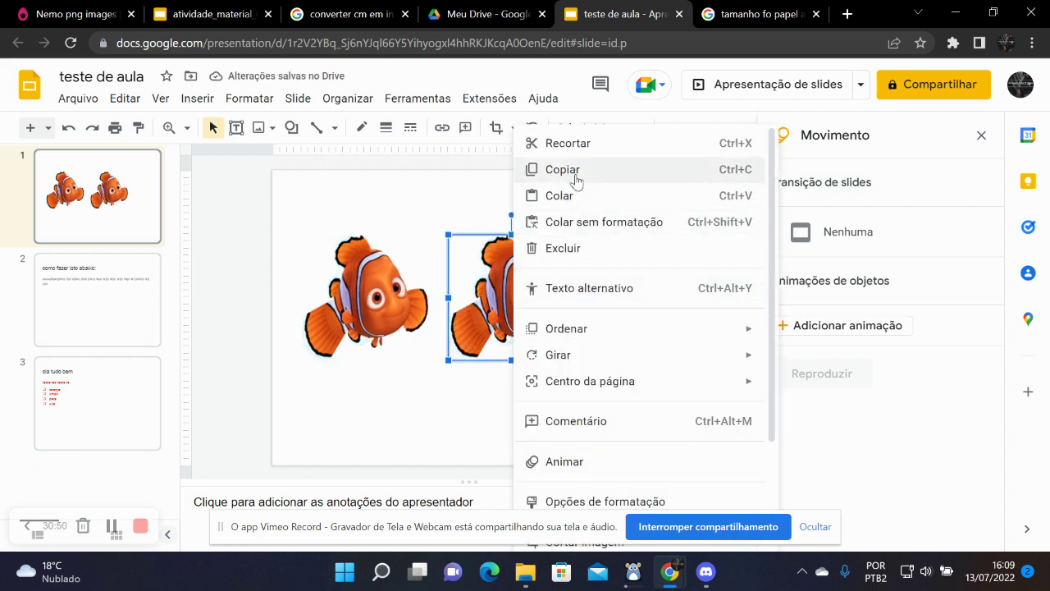
pyautogui.click(547, 171)
pyautogui.click(447, 410)
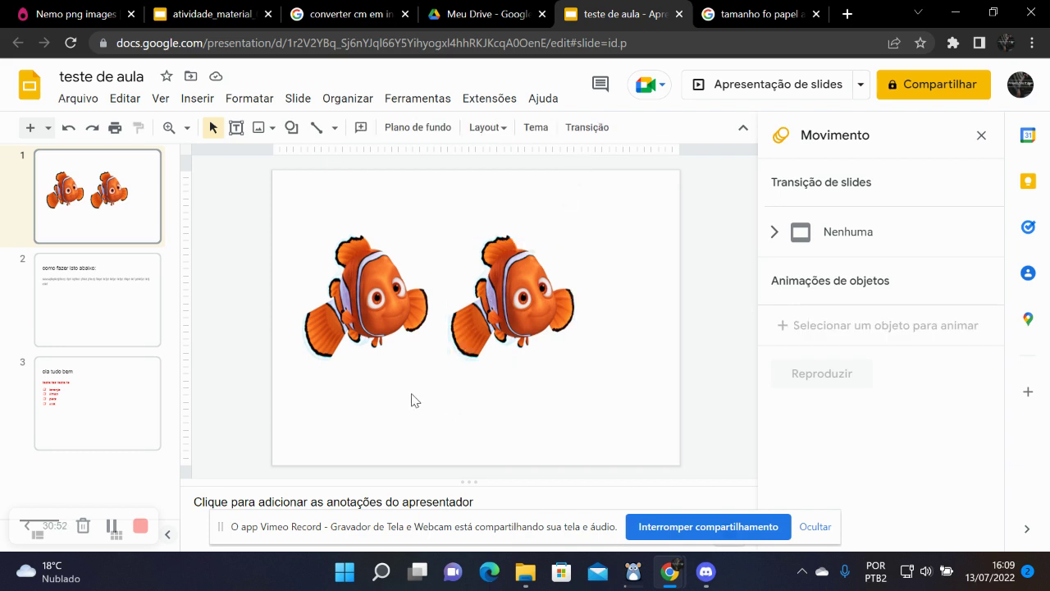
pyautogui.rightClick(414, 408)
pyautogui.click(480, 266)
# Line the three Nemo images up evenly in a row along the slide's top.
pyautogui.moveTo(508, 310); pyautogui.dragTo(582, 405)
pyautogui.moveTo(377, 313); pyautogui.dragTo(360, 265)
pyautogui.moveTo(508, 302); pyautogui.dragTo(492, 257)
pyautogui.moveTo(595, 371)
pyautogui.mouseDown()
pyautogui.moveTo(595, 322)
pyautogui.moveTo(625, 248)
pyautogui.mouseUp()
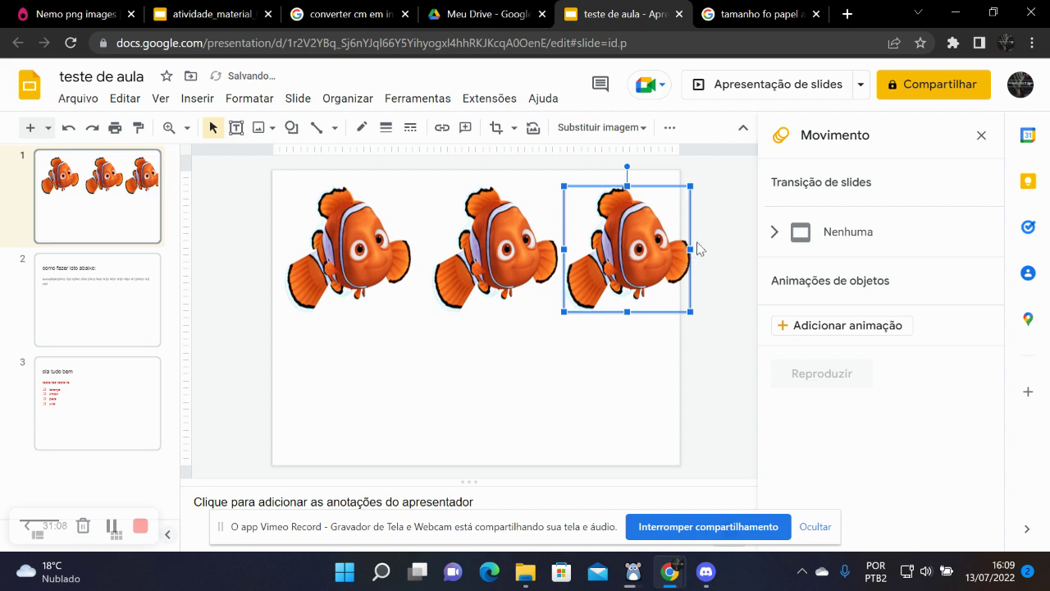
pyautogui.moveTo(335, 244); pyautogui.dragTo(309, 257)
pyautogui.moveTo(453, 255); pyautogui.dragTo(474, 255)
pyautogui.moveTo(607, 266); pyautogui.dragTo(586, 264)
pyautogui.click(500, 379)
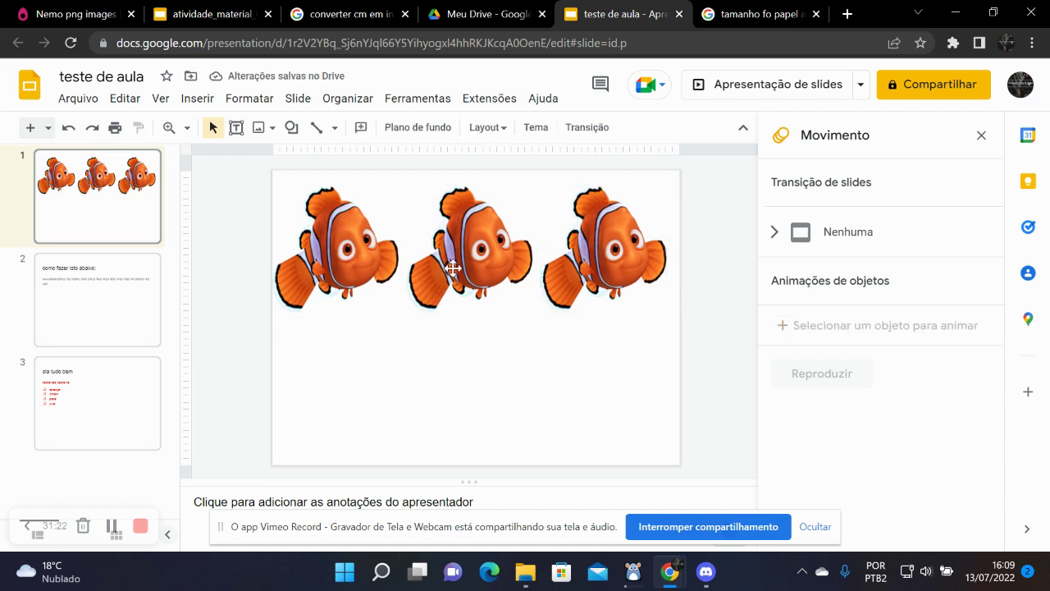
# Give the first Nemo image a 1 px border, then apply the thin border to all three.
pyautogui.click(344, 249)
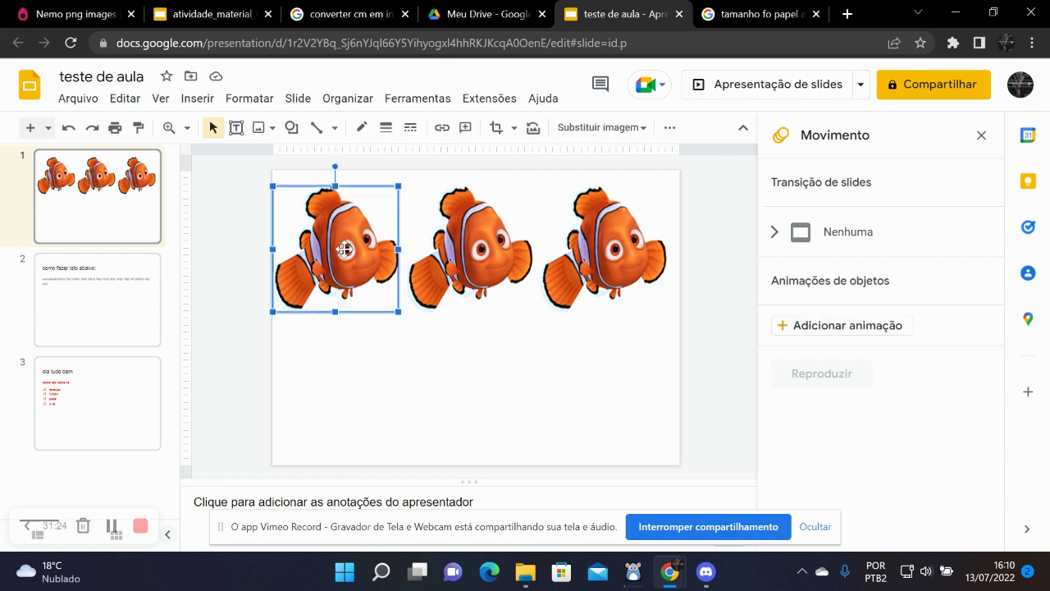
pyautogui.click(385, 129)
pyautogui.click(415, 158)
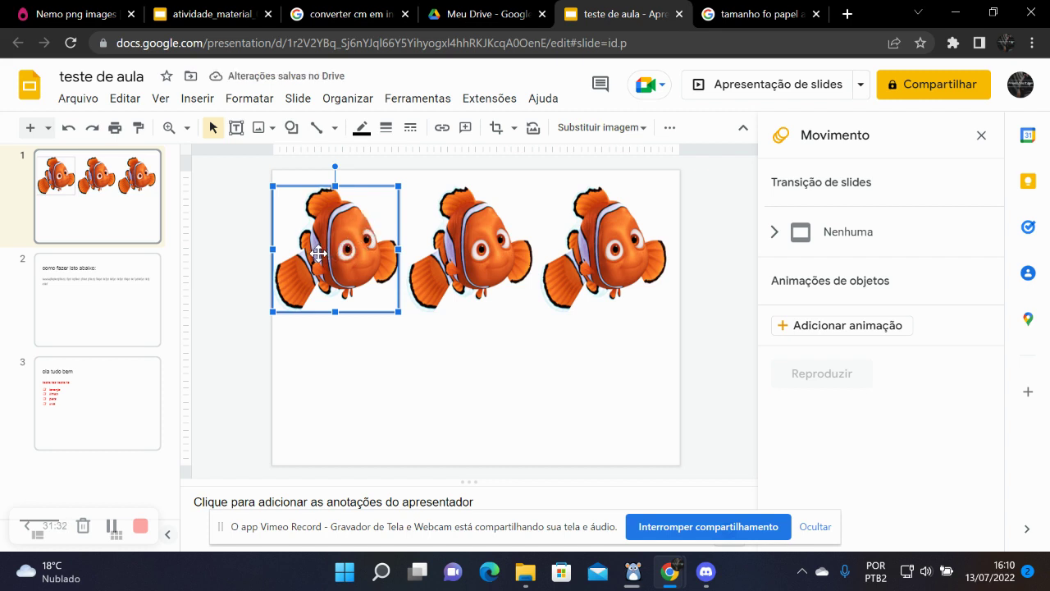
pyautogui.keyDown('shift'); pyautogui.click(444, 245); pyautogui.keyUp('shift')
pyautogui.keyDown('shift'); pyautogui.click(606, 253); pyautogui.keyUp('shift')
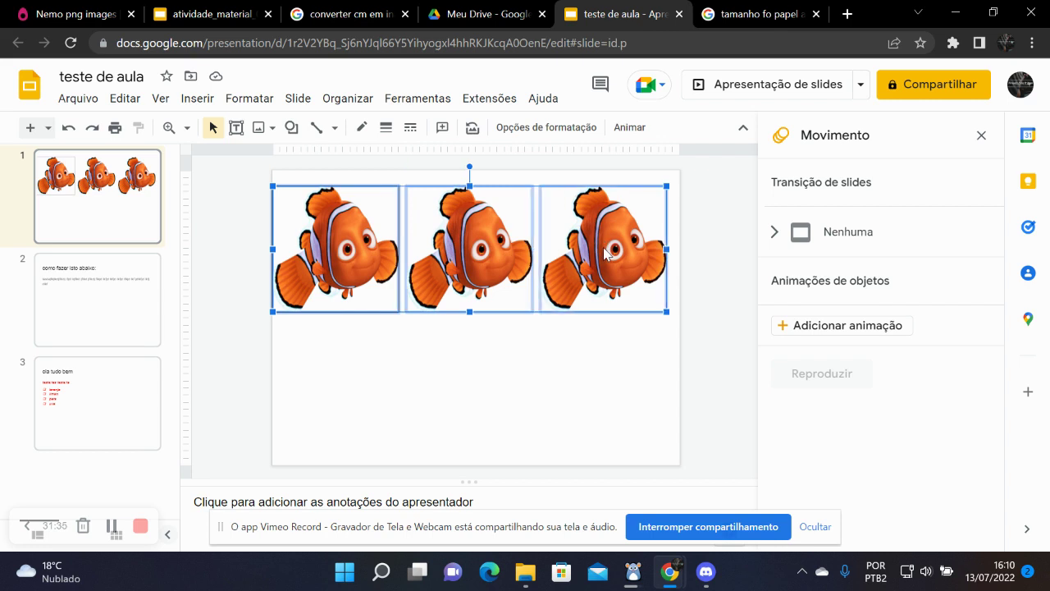
pyautogui.click(386, 127)
pyautogui.click(405, 156)
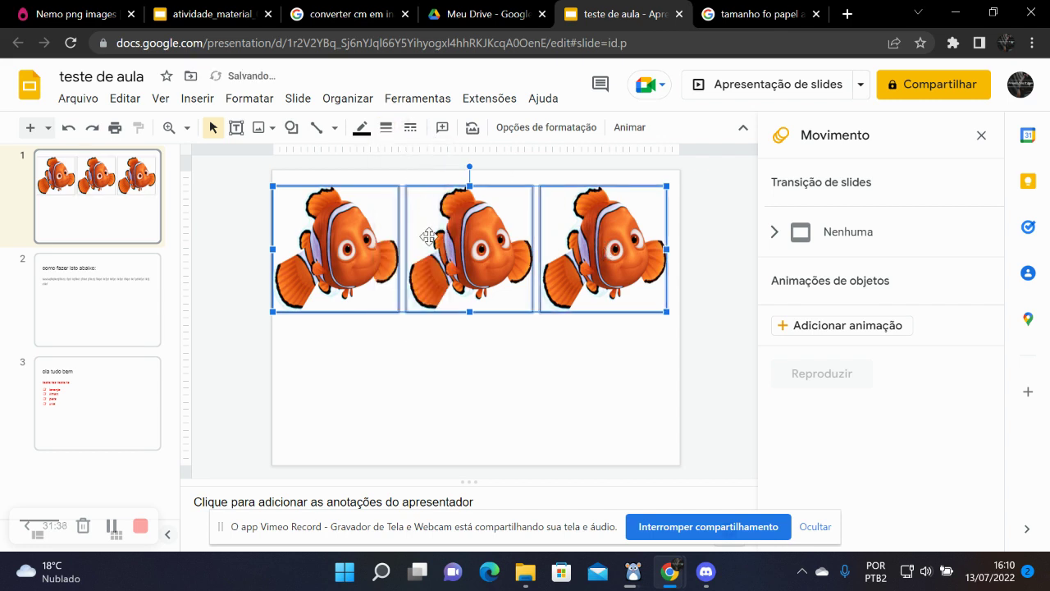
# Deselect to check the borders, then select all three bordered Nemo images again.
pyautogui.click(479, 412)
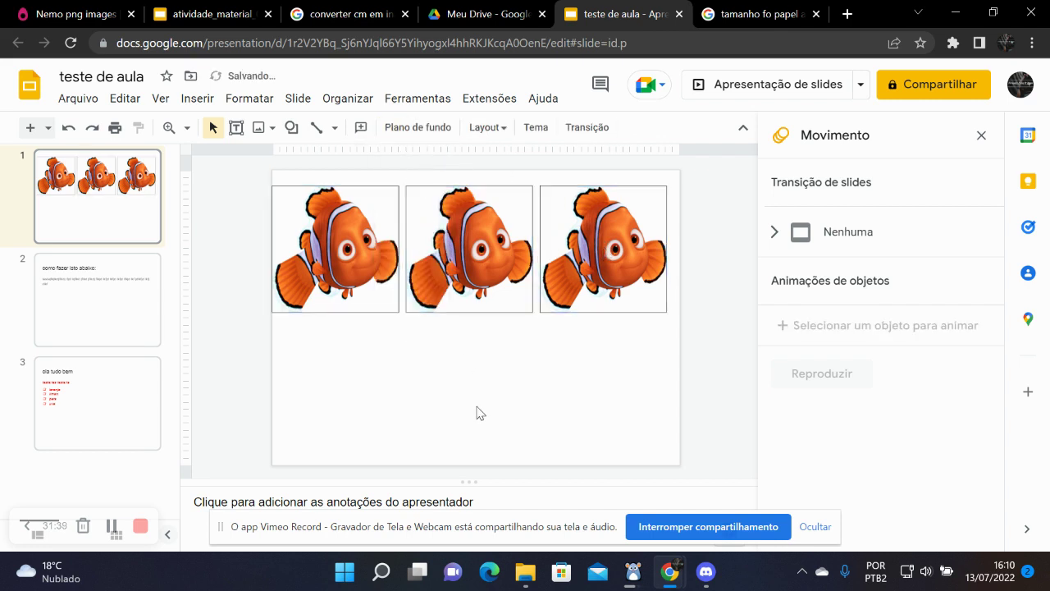
pyautogui.click(328, 226)
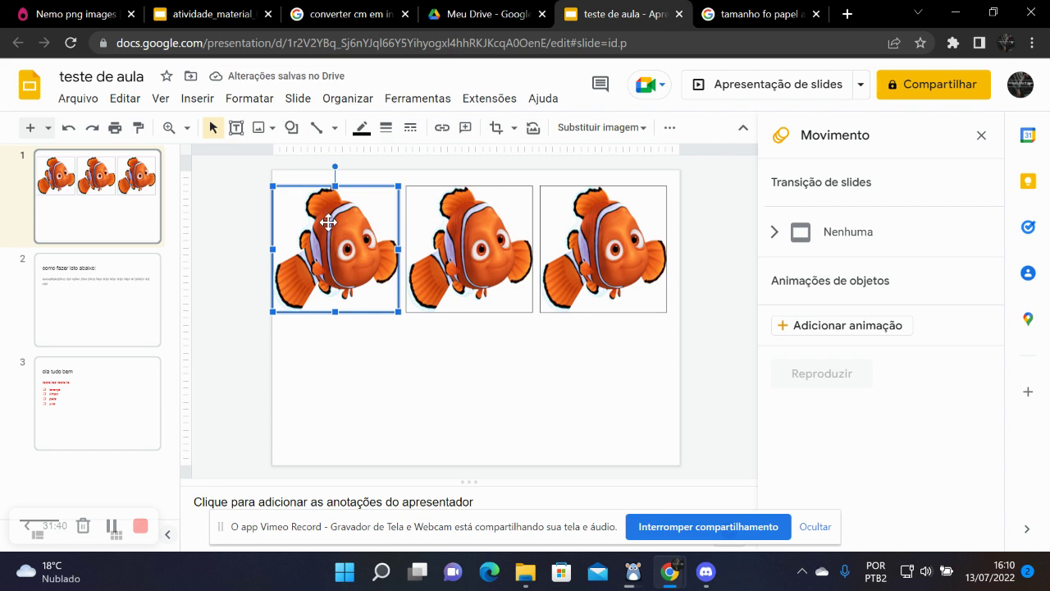
pyautogui.keyDown('shift'); pyautogui.click(476, 250); pyautogui.keyUp('shift')
pyautogui.keyDown('shift'); pyautogui.click(605, 250); pyautogui.keyUp('shift')
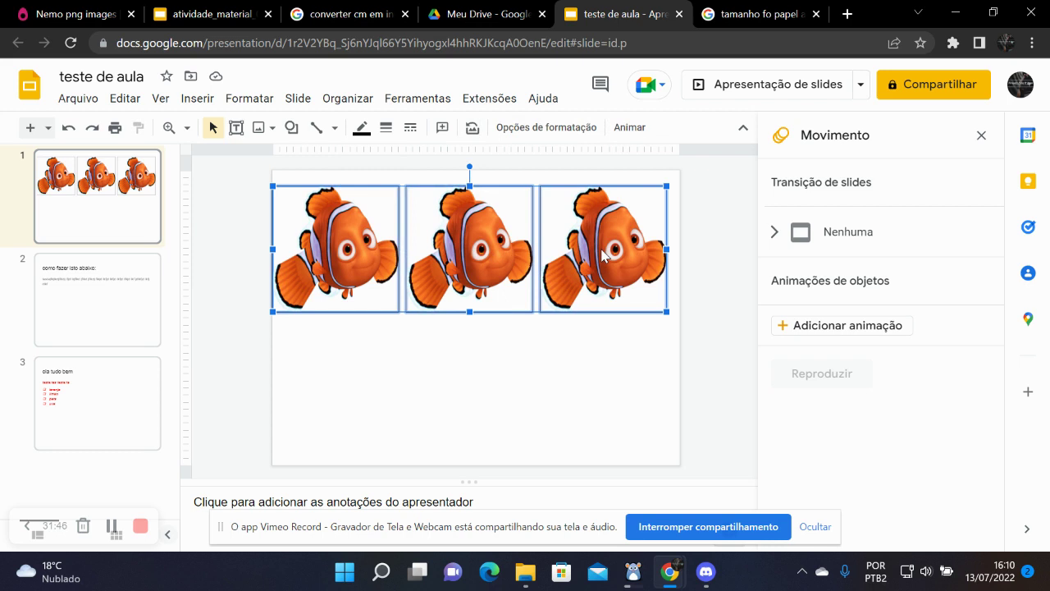
# Bring up Opções de formatação for the three images with Tamanho e rotação expanded.
pyautogui.rightClick(603, 255)
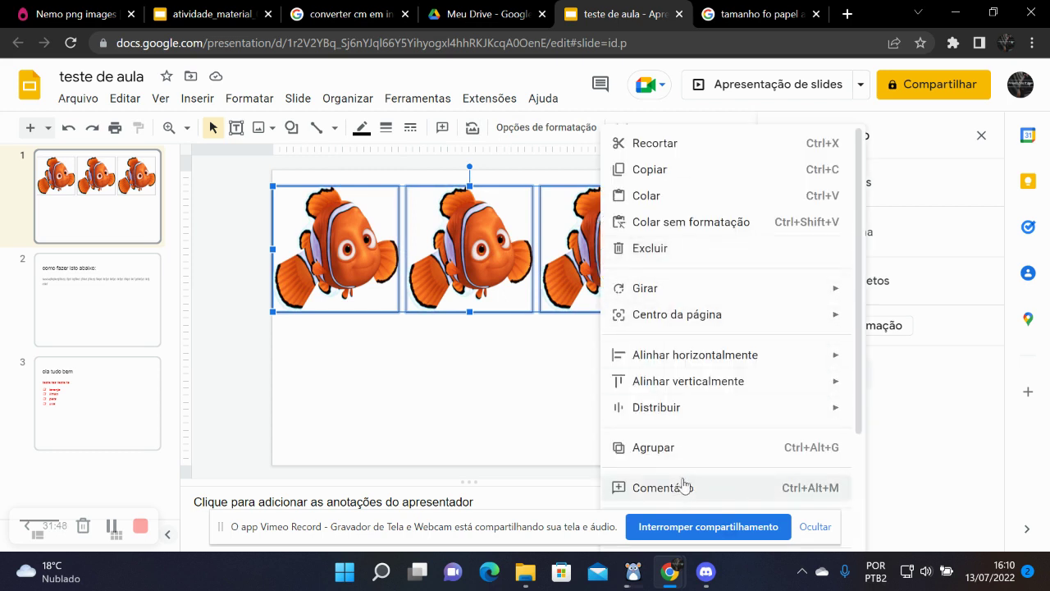
pyautogui.scroll(-2, 698, 459)
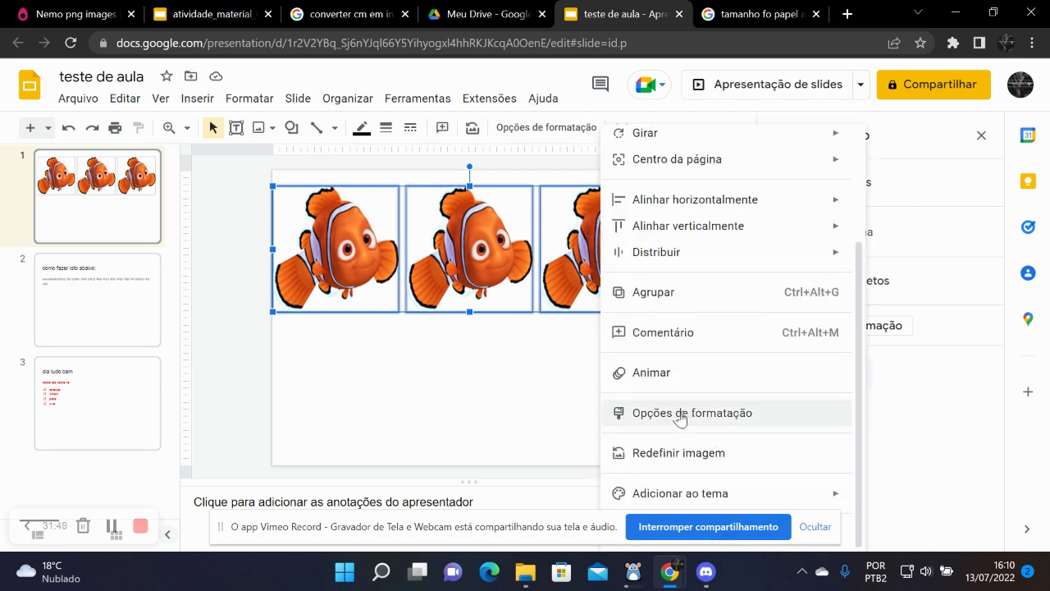
pyautogui.click(683, 418)
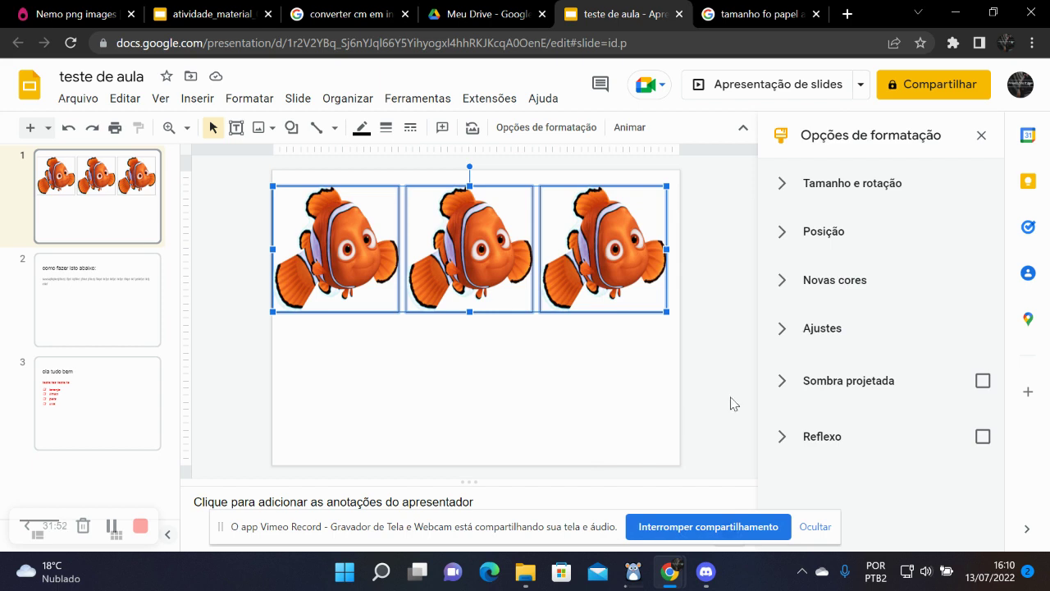
pyautogui.click(781, 186)
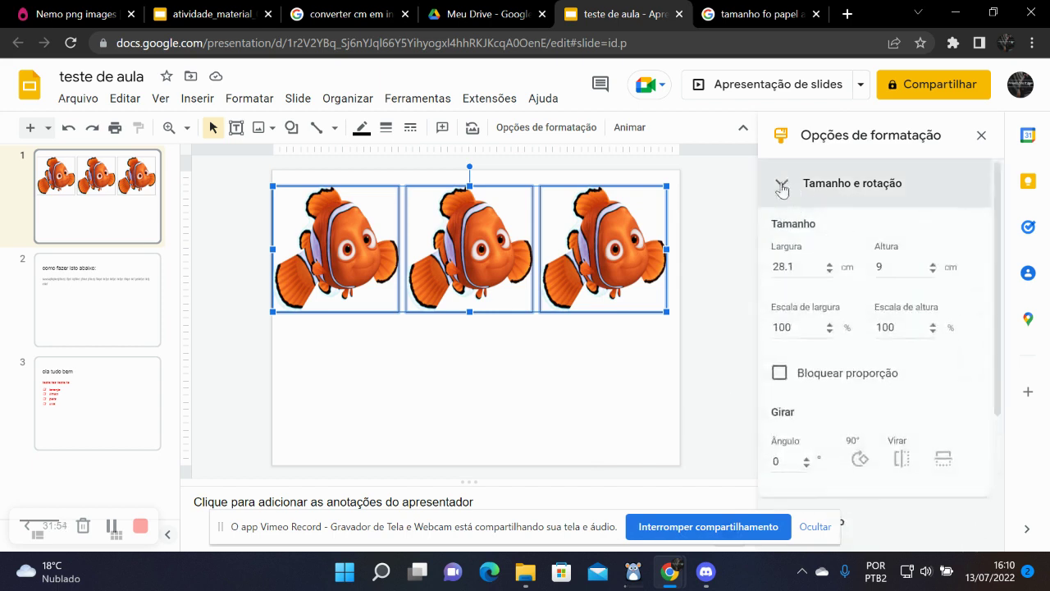
# Try a 9 cm width, then undo it back to 28.1 cm.
pyautogui.click(803, 264)
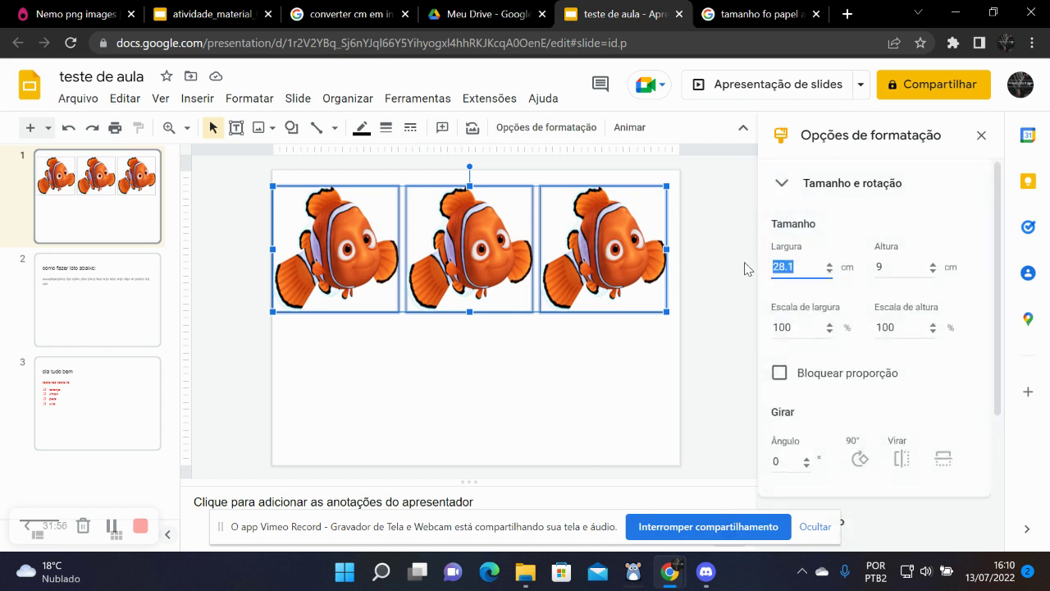
pyautogui.write('9')
pyautogui.press('Return')
pyautogui.click(884, 267)
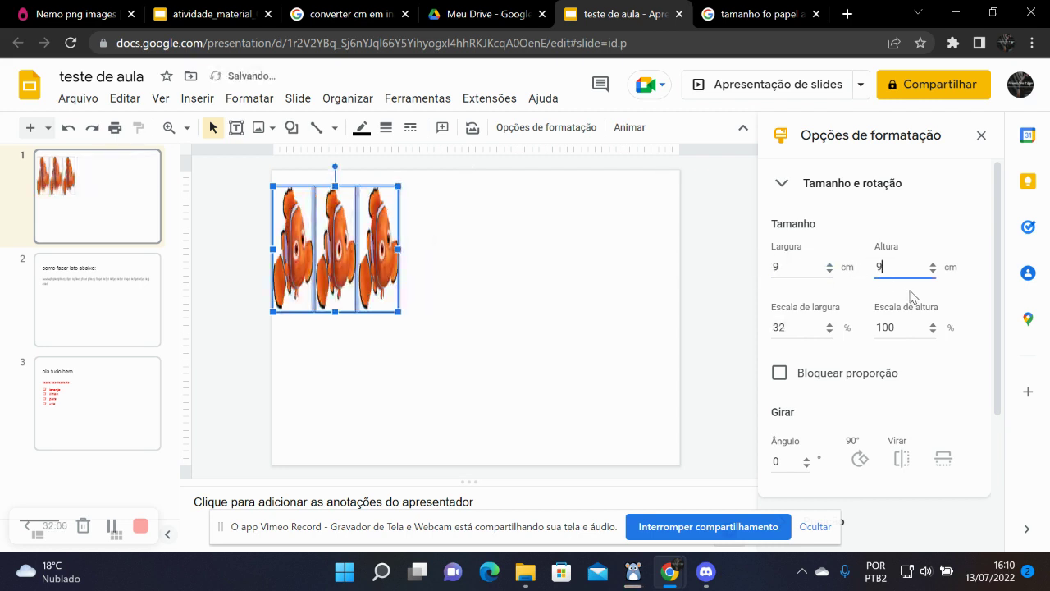
pyautogui.click(811, 271)
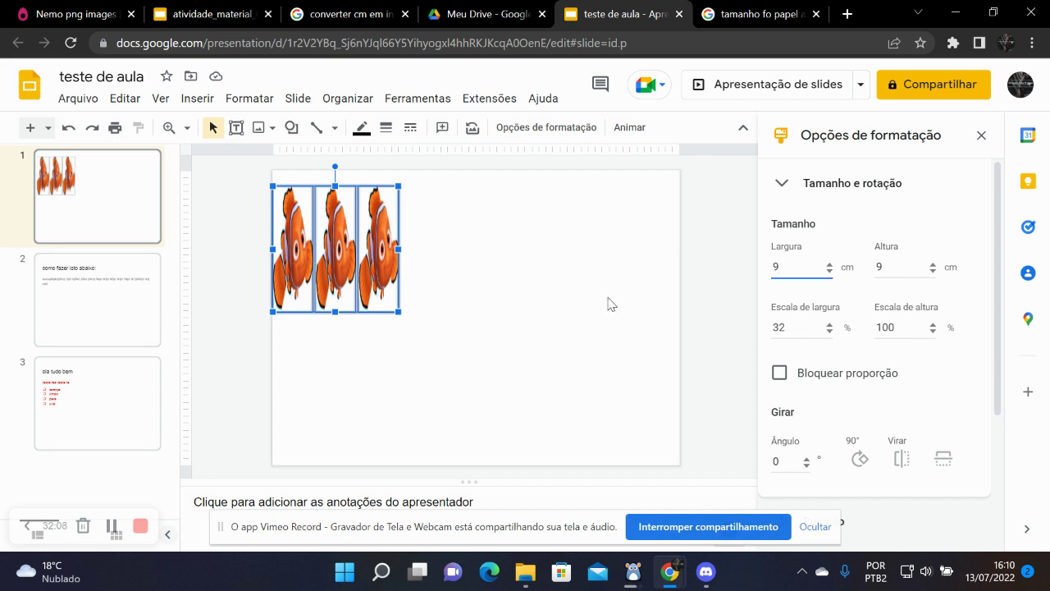
pyautogui.hotkey('ctrl', 'z')
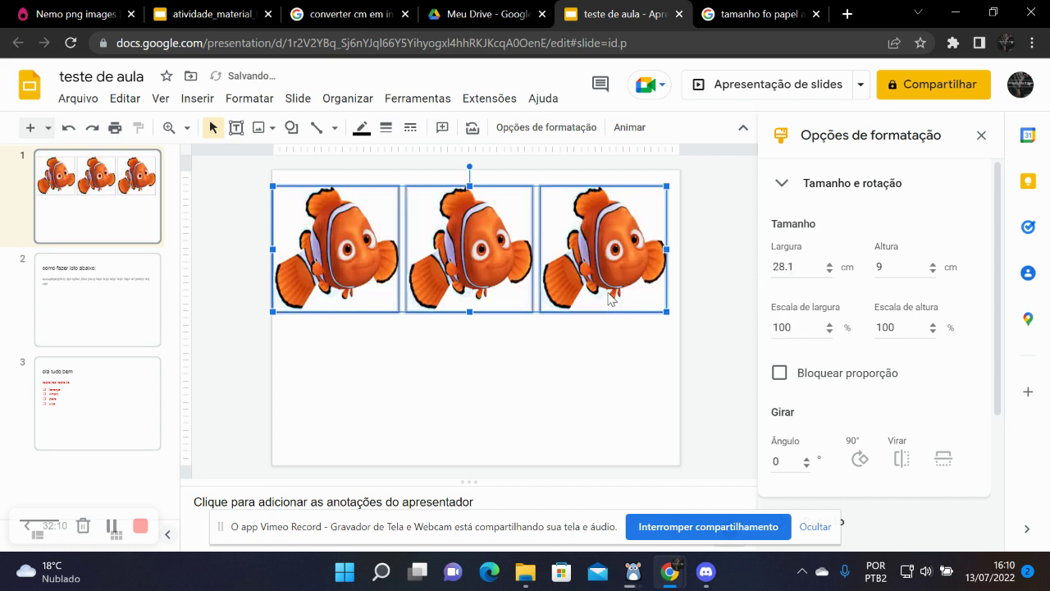
# Delete the second and third Nemo images, keeping only the first.
pyautogui.click(414, 386)
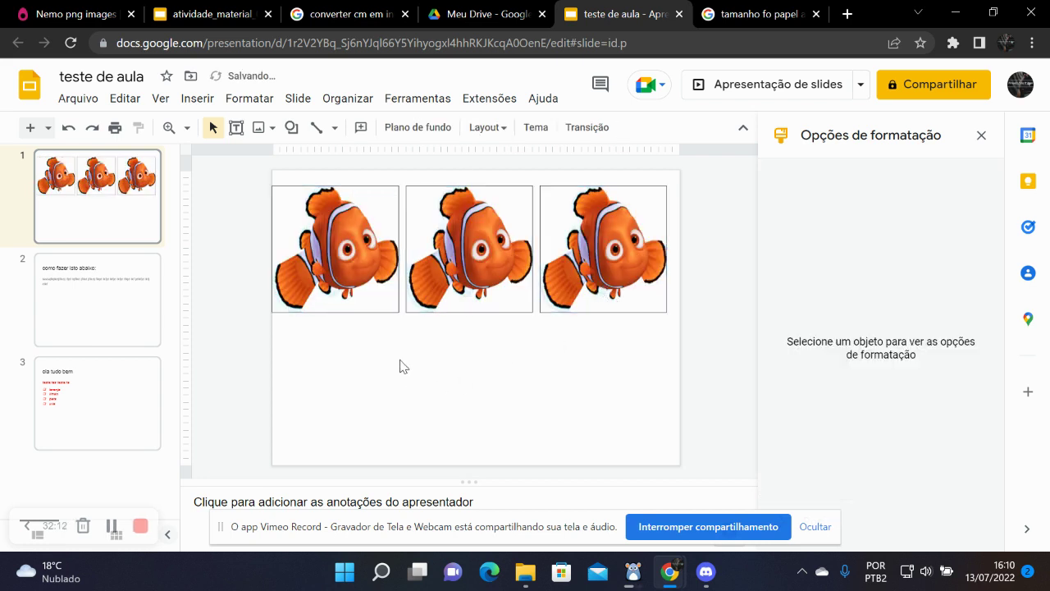
pyautogui.click(338, 271)
pyautogui.click(510, 262)
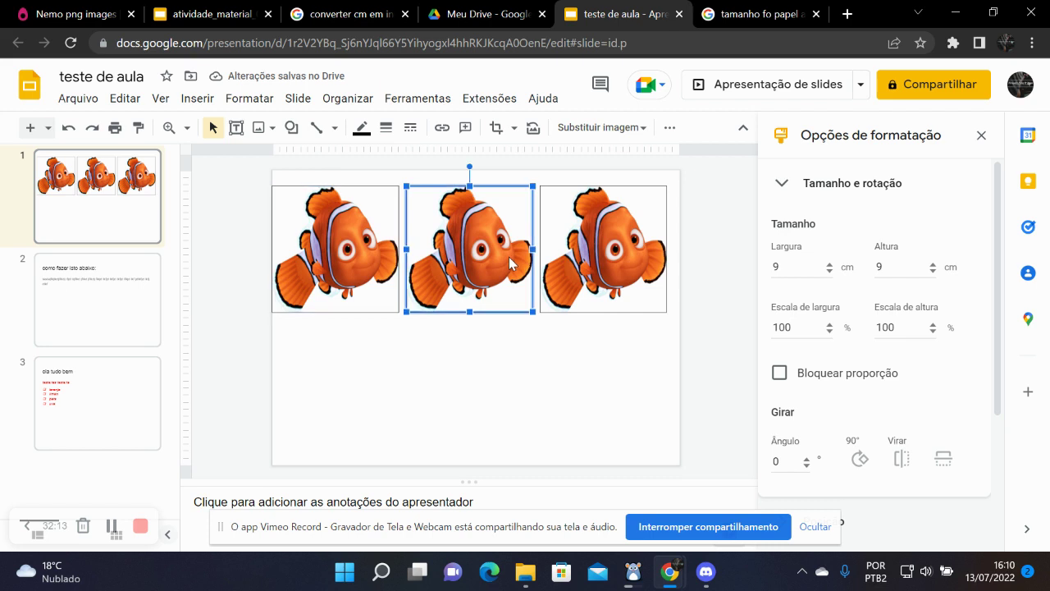
pyautogui.keyDown('shift'); pyautogui.click(598, 266); pyautogui.keyUp('shift')
pyautogui.press('Delete')
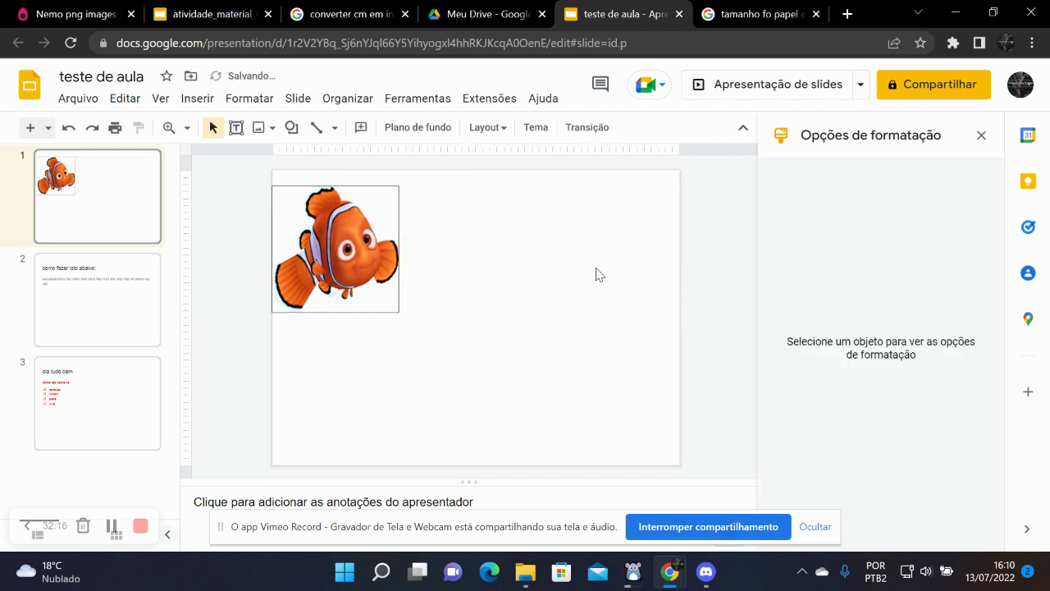
# Make two copies of the first Nemo image, placing them to its right.
pyautogui.click(359, 257)
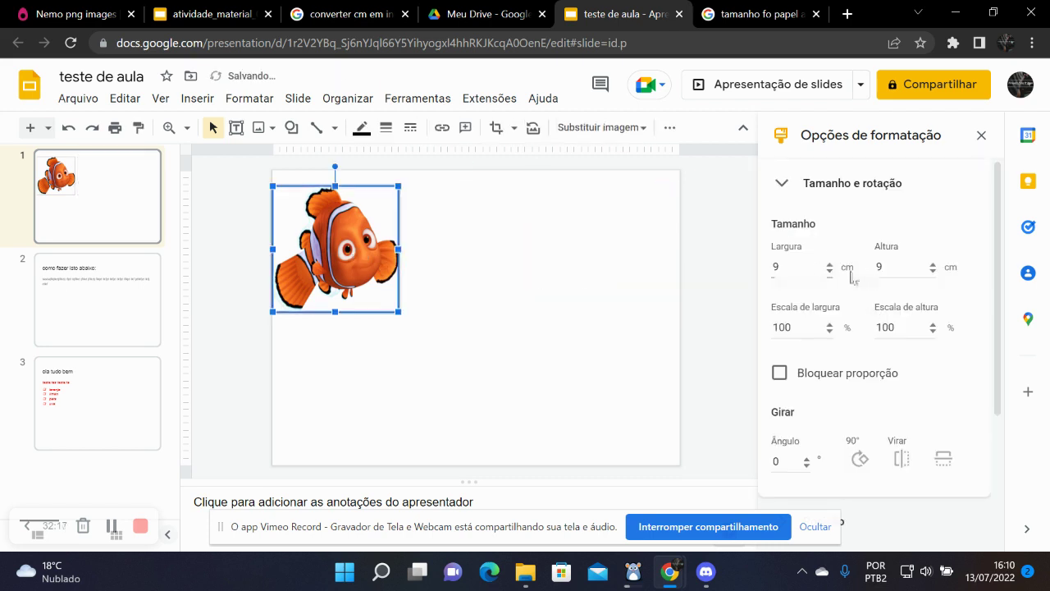
pyautogui.click(534, 286)
pyautogui.click(374, 261)
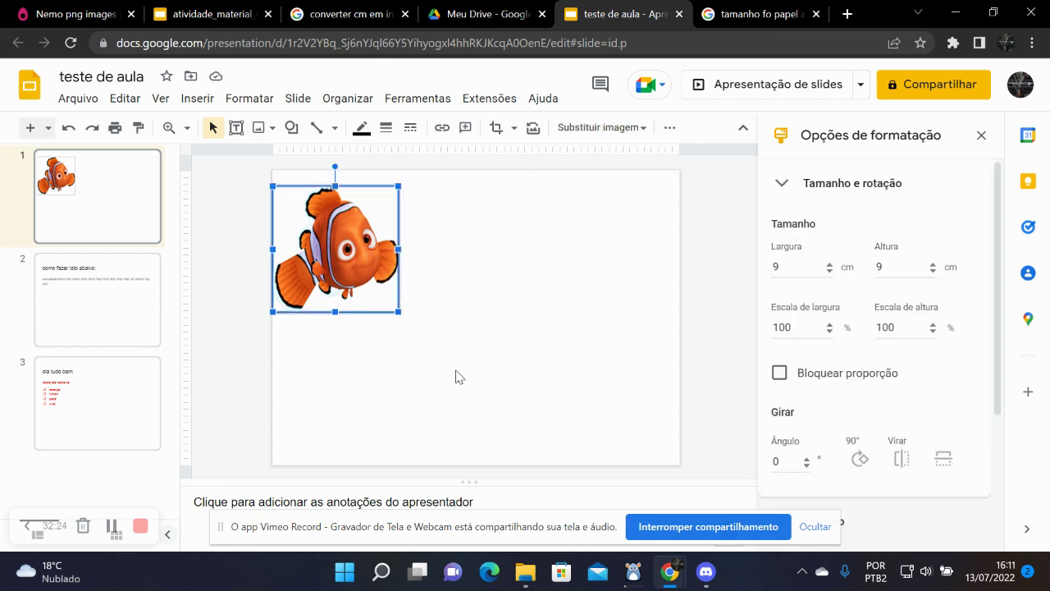
pyautogui.click(457, 376)
pyautogui.click(360, 294)
pyautogui.moveTo(341, 263); pyautogui.dragTo(467, 257)
pyautogui.click(481, 371)
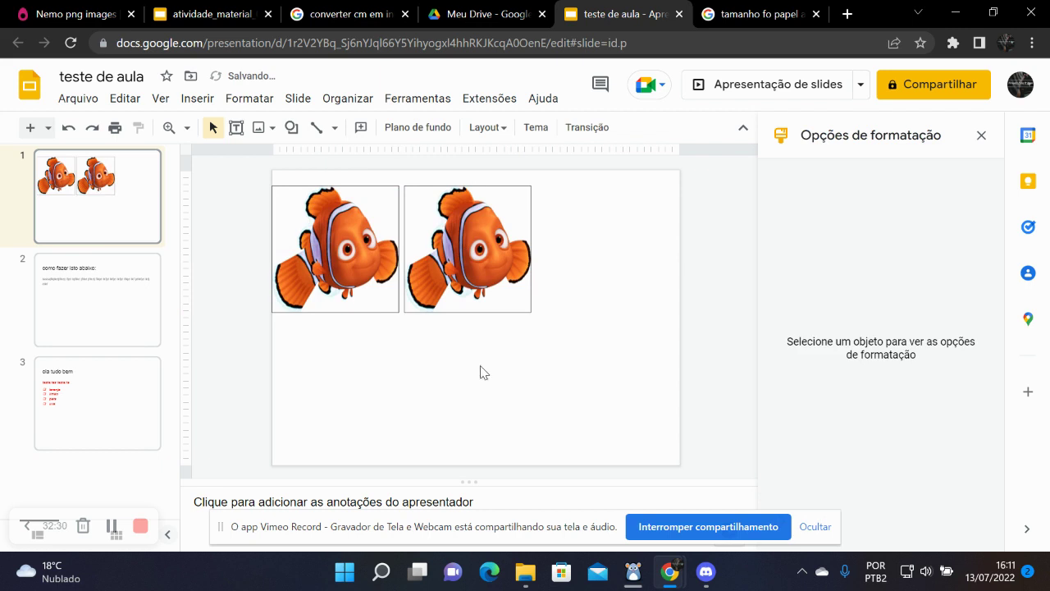
pyautogui.hotkey('ctrl', 'v')
pyautogui.moveTo(356, 250); pyautogui.dragTo(605, 242)
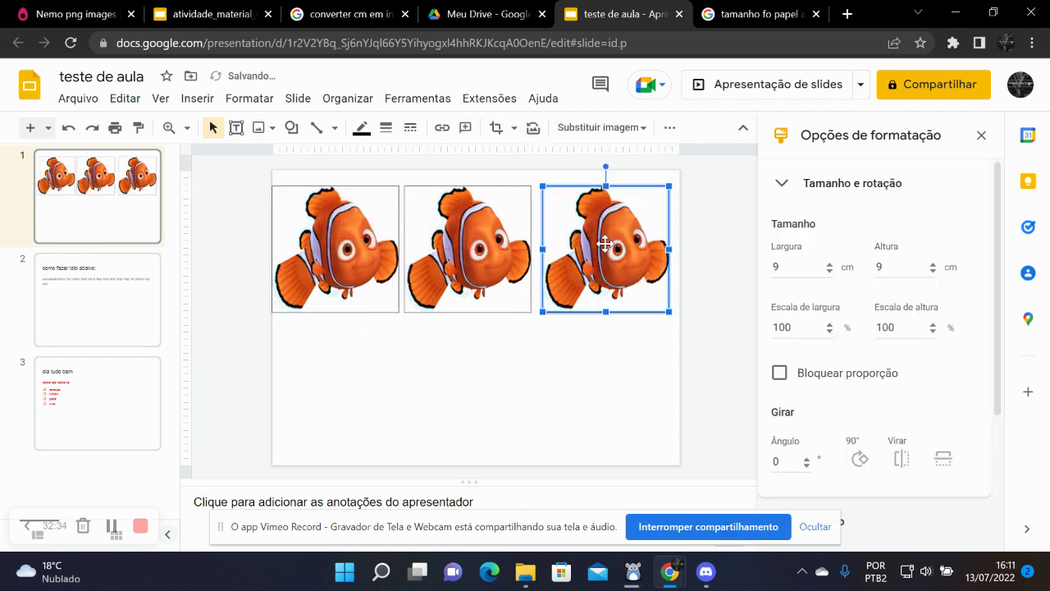
pyautogui.click(569, 355)
# Move one copy below the first image and the other toward the slide centre.
pyautogui.moveTo(482, 241); pyautogui.dragTo(353, 380)
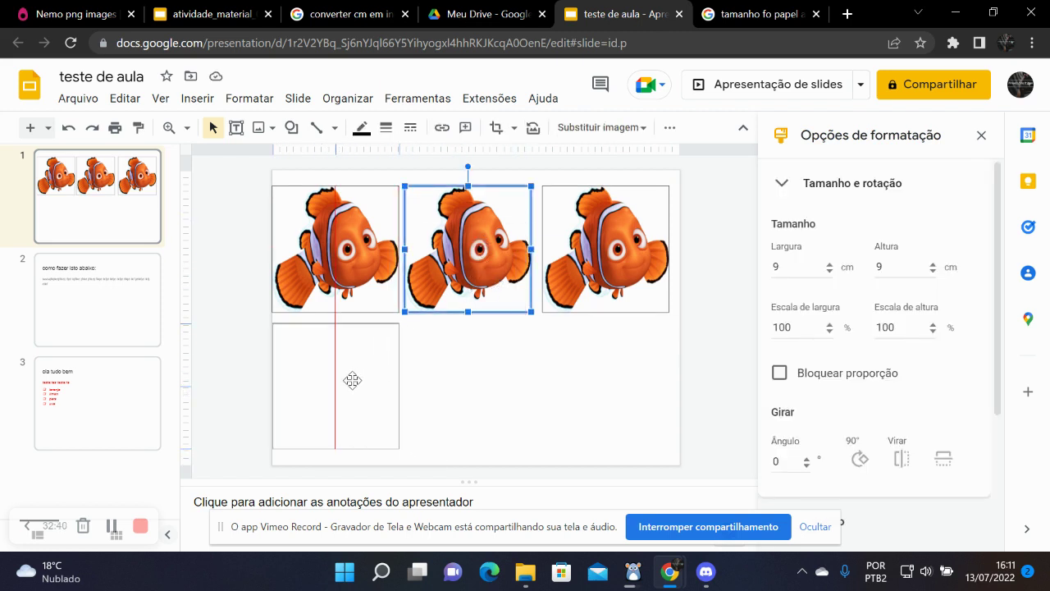
pyautogui.moveTo(353, 380); pyautogui.dragTo(353, 380)
pyautogui.moveTo(581, 263); pyautogui.dragTo(467, 332)
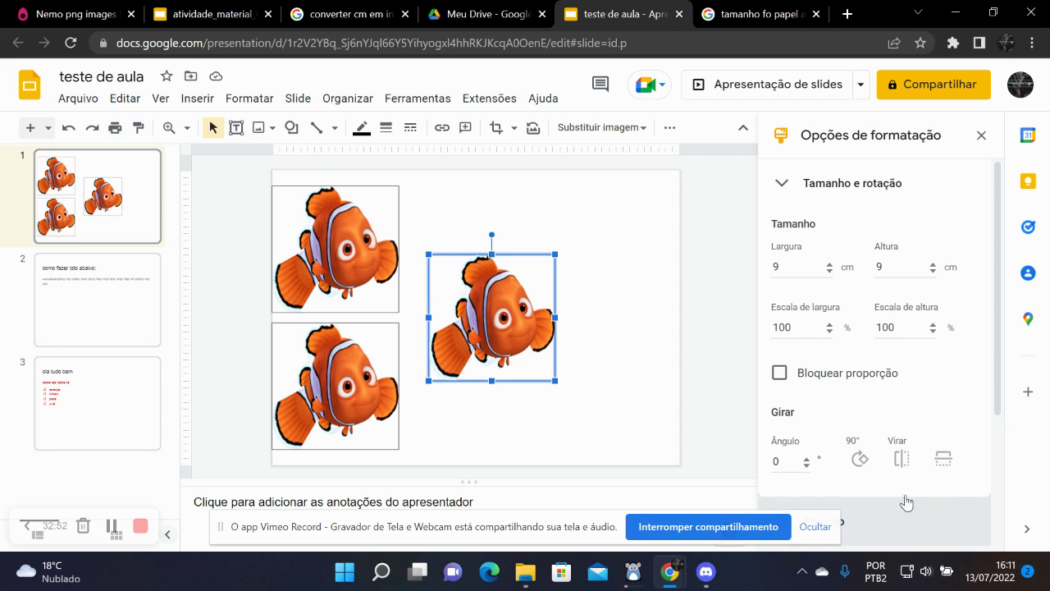
# Rotate the image through four 90° turns, then tilt it to 16 degrees.
pyautogui.click(858, 461)
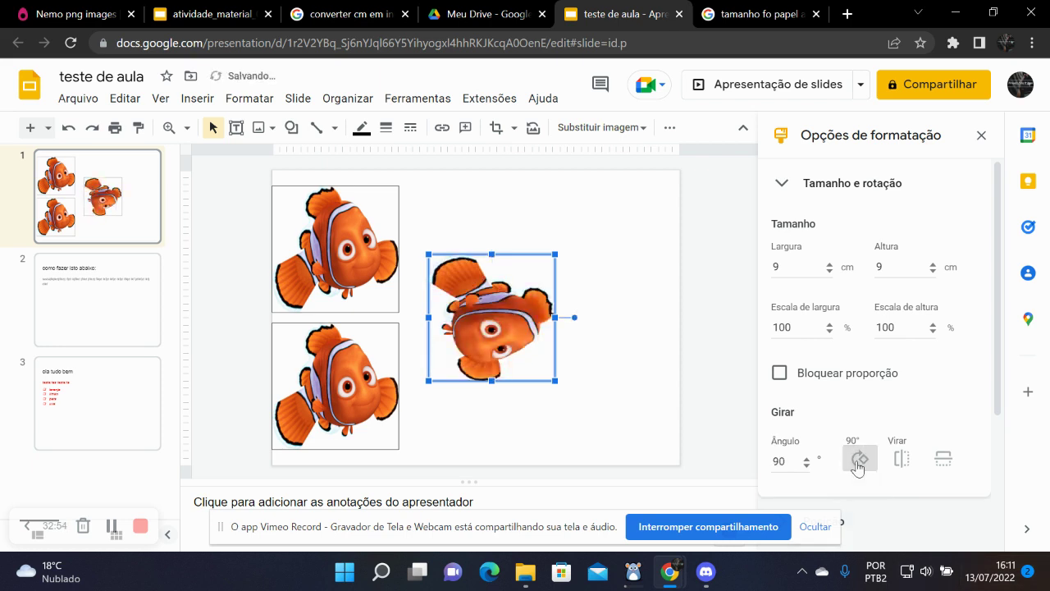
pyautogui.click(858, 462)
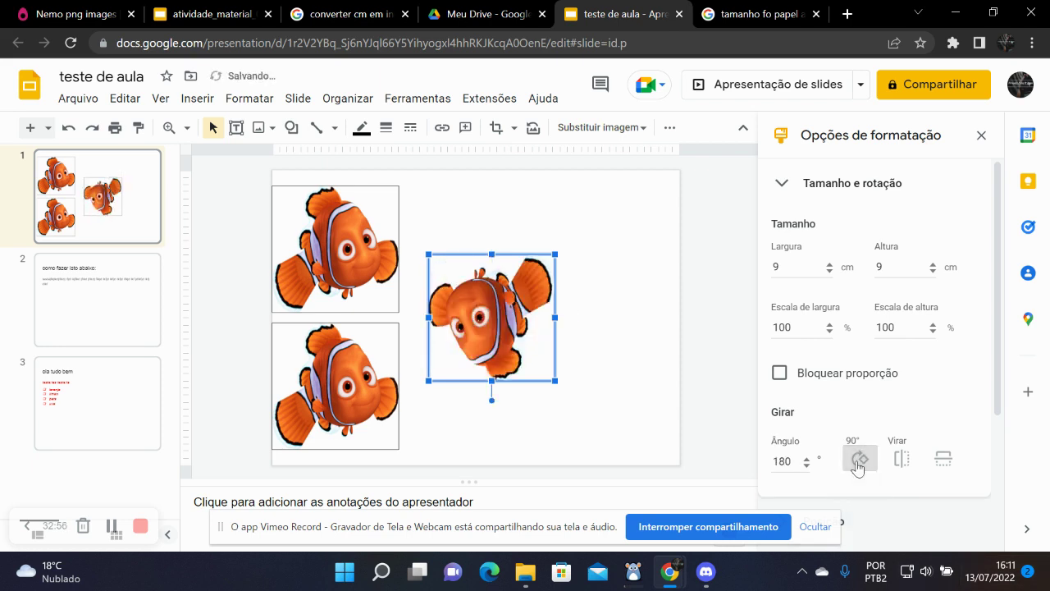
pyautogui.click(858, 462)
pyautogui.click(858, 462)
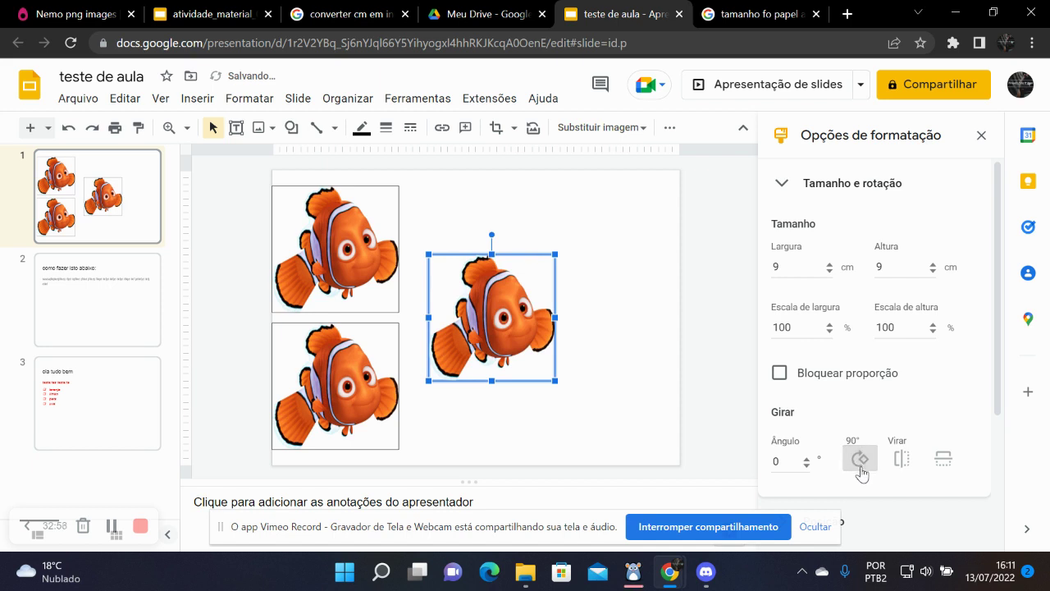
pyautogui.click(808, 459)
pyautogui.click(808, 460)
pyautogui.click(807, 460)
pyautogui.click(808, 459)
pyautogui.click(808, 461)
pyautogui.click(808, 460)
pyautogui.click(807, 461)
pyautogui.click(807, 460)
pyautogui.click(807, 461)
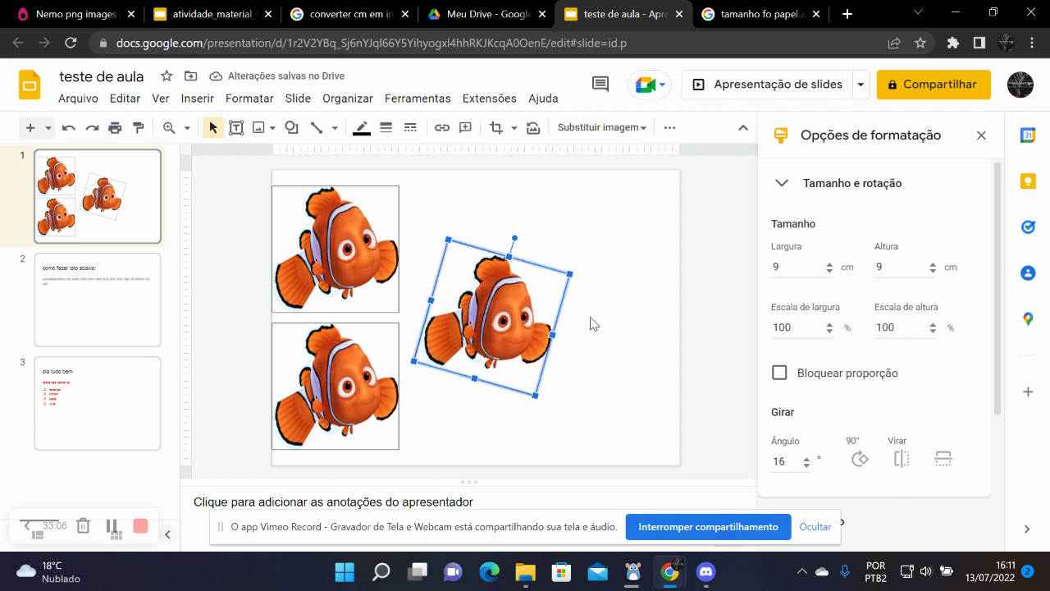
# Reset the image's Ângulo to 0° so it stands upright, then deselect it.
pyautogui.rightClick(501, 322)
pyautogui.moveTo(594, 433)
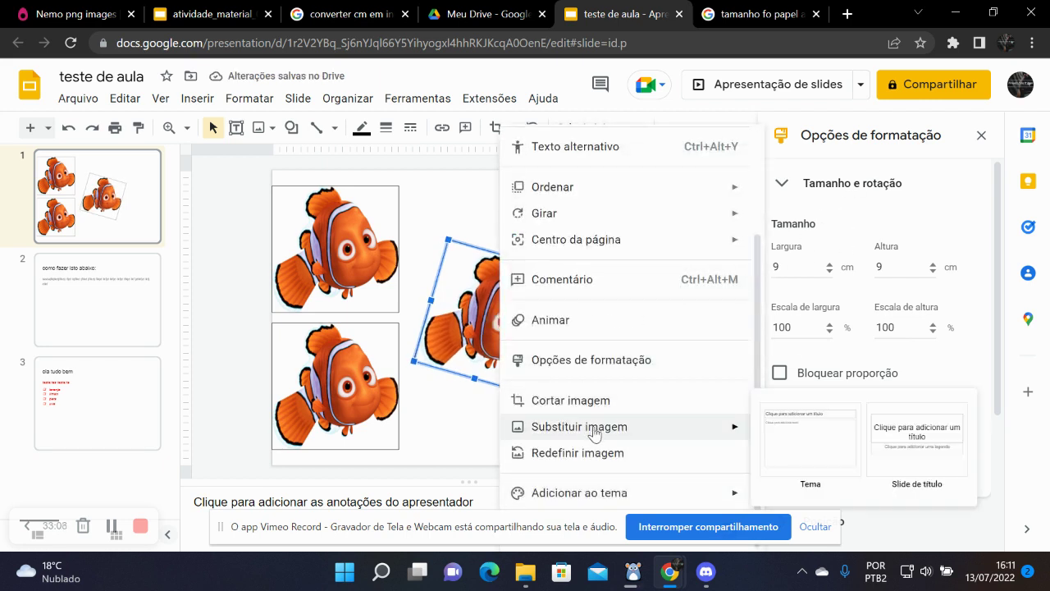
pyautogui.click(581, 362)
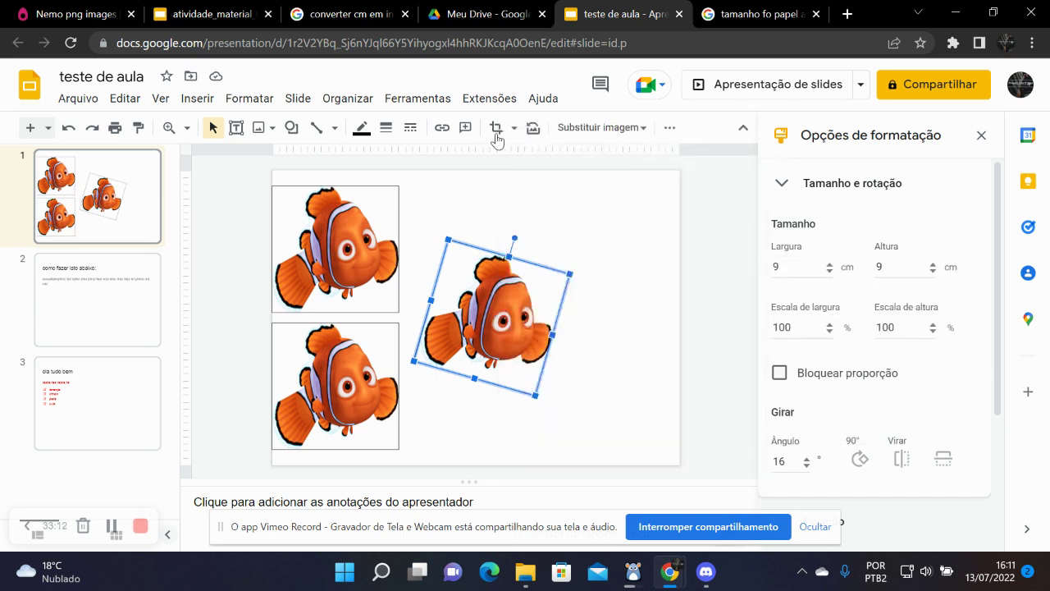
pyautogui.click(540, 130)
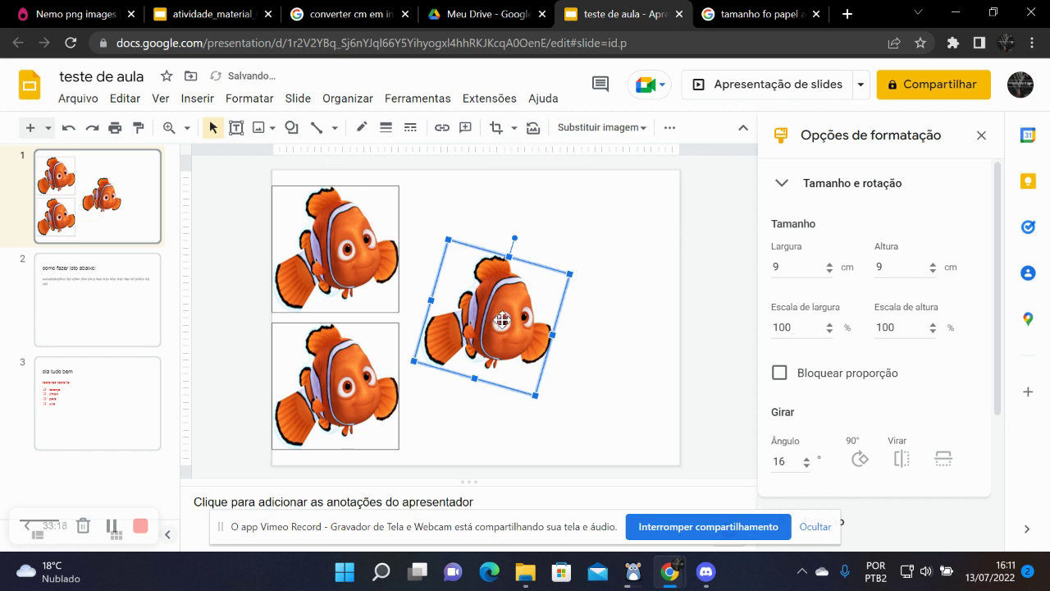
pyautogui.hotkey('alt', 'shift', 'Left')
pyautogui.hotkey('alt', 'shift', 'Left')
pyautogui.hotkey('alt', 'shift', 'Left')
pyautogui.hotkey('alt', 'shift', 'Left')
pyautogui.hotkey('alt', 'shift', 'Left')
pyautogui.hotkey('alt', 'shift', 'Left')
pyautogui.hotkey('alt', 'shift', 'Left')
pyautogui.hotkey('alt', 'shift', 'Left')
pyautogui.hotkey('alt', 'shift', 'Left')
pyautogui.hotkey('alt', 'shift', 'Left')
pyautogui.hotkey('alt', 'shift', 'Left')
pyautogui.hotkey('alt', 'shift', 'Left')
pyautogui.hotkey('alt', 'shift', 'Left')
pyautogui.moveTo(785, 462); pyautogui.dragTo(763, 466)
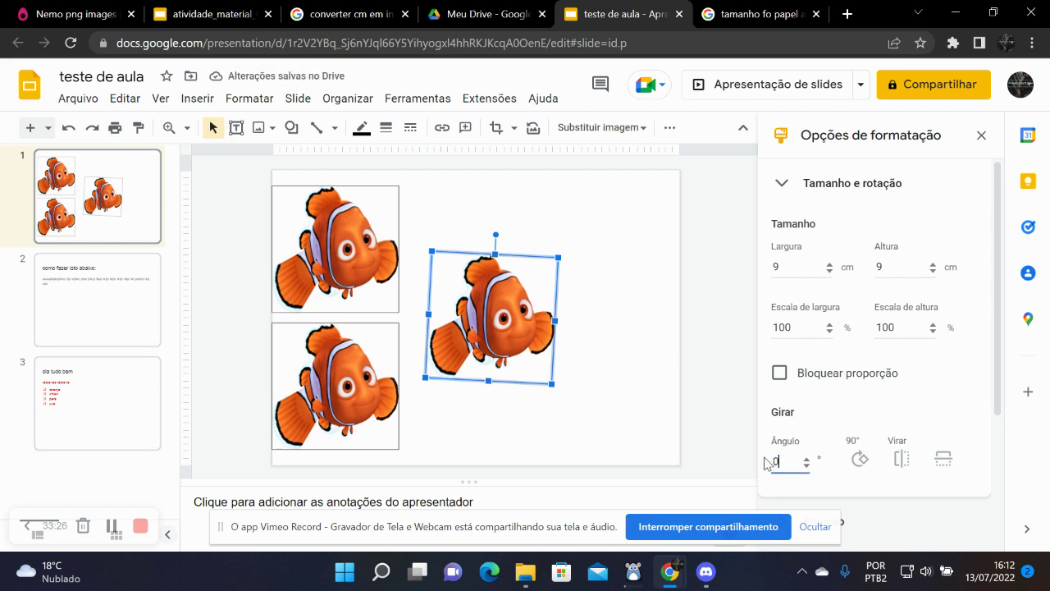
pyautogui.press('Return')
pyautogui.click(630, 400)
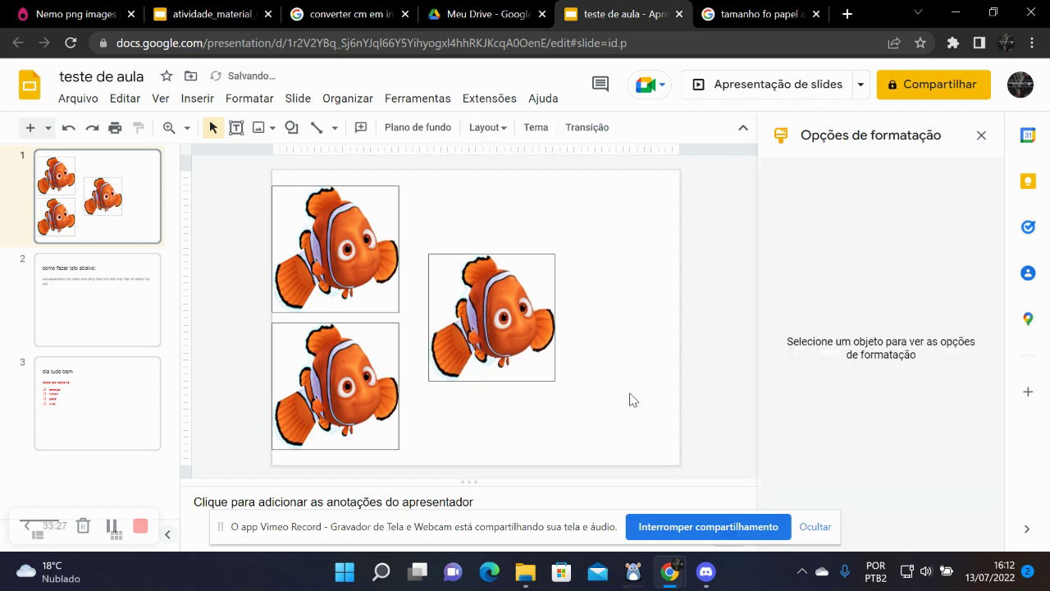
# Lock the aspect ratio and try a 200% width scale before resetting it to 100%.
pyautogui.click(500, 333)
pyautogui.click(550, 410)
pyautogui.click(488, 318)
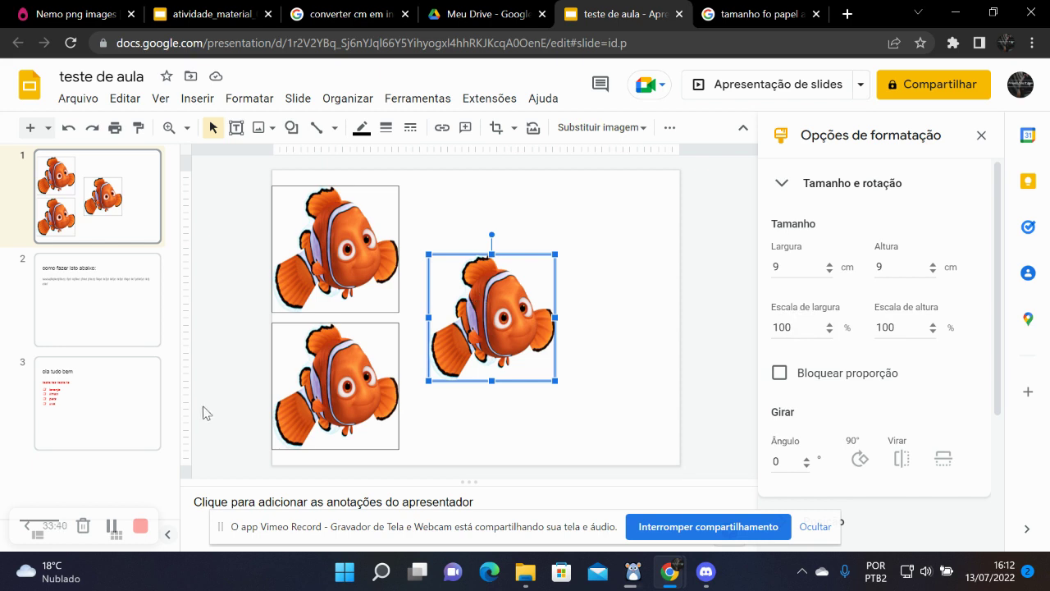
pyautogui.doubleClick(778, 326)
pyautogui.write('200')
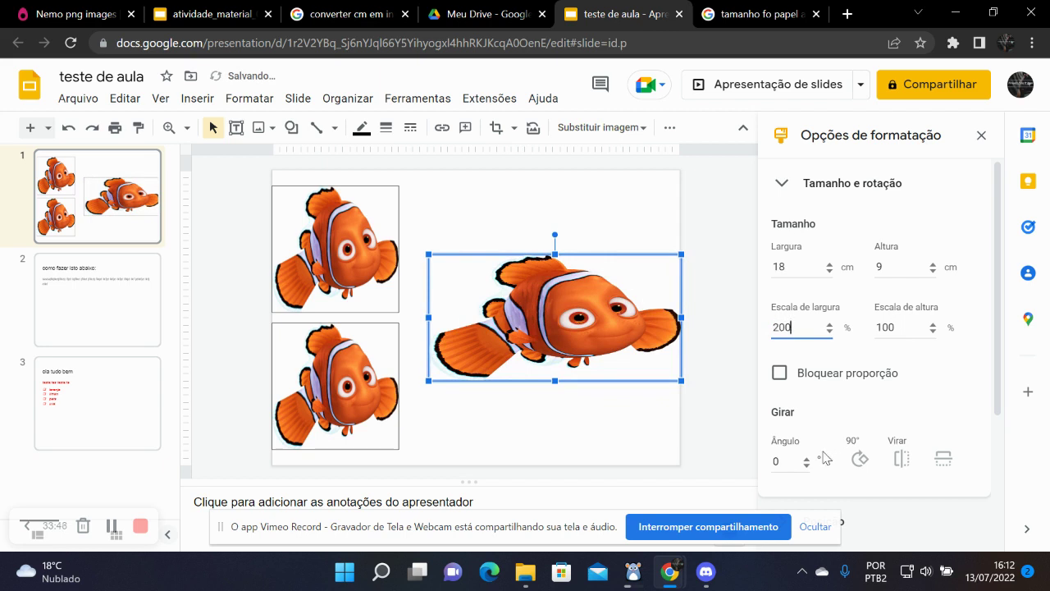
pyautogui.click(780, 374)
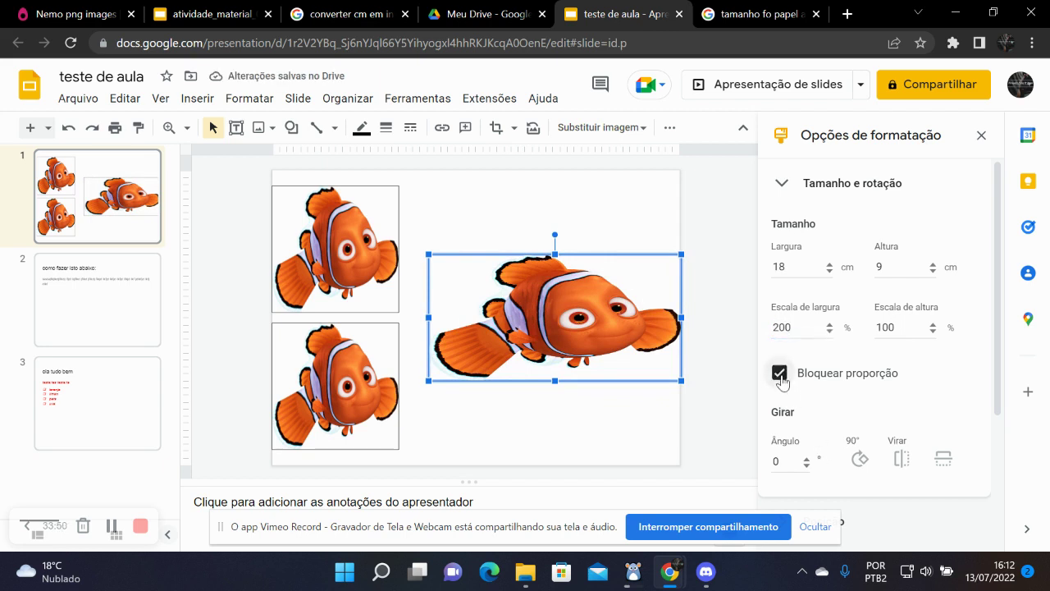
pyautogui.doubleClick(798, 327)
pyautogui.write('1')
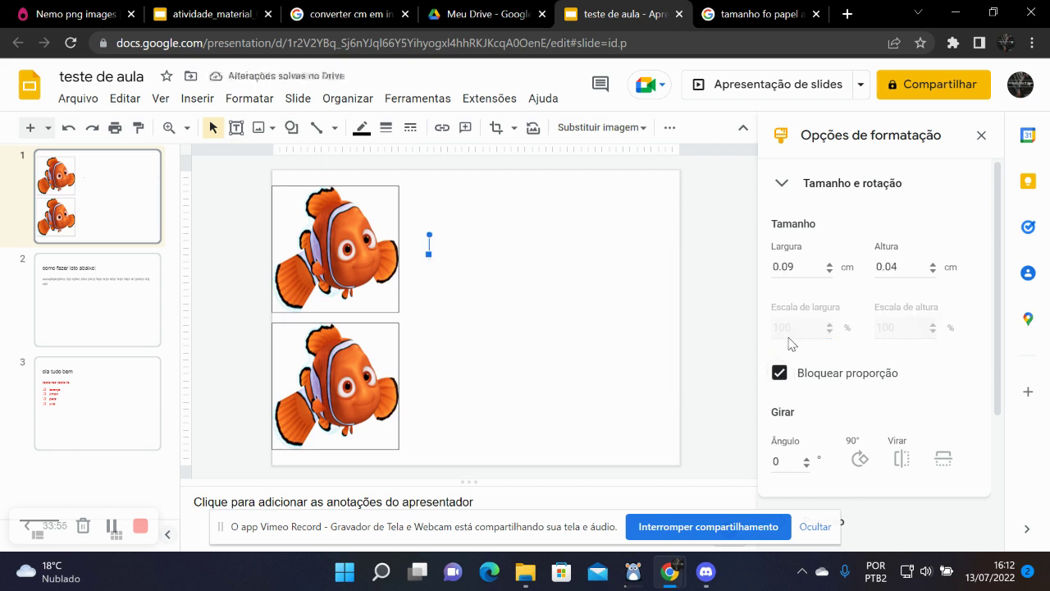
pyautogui.press('BackSpace')
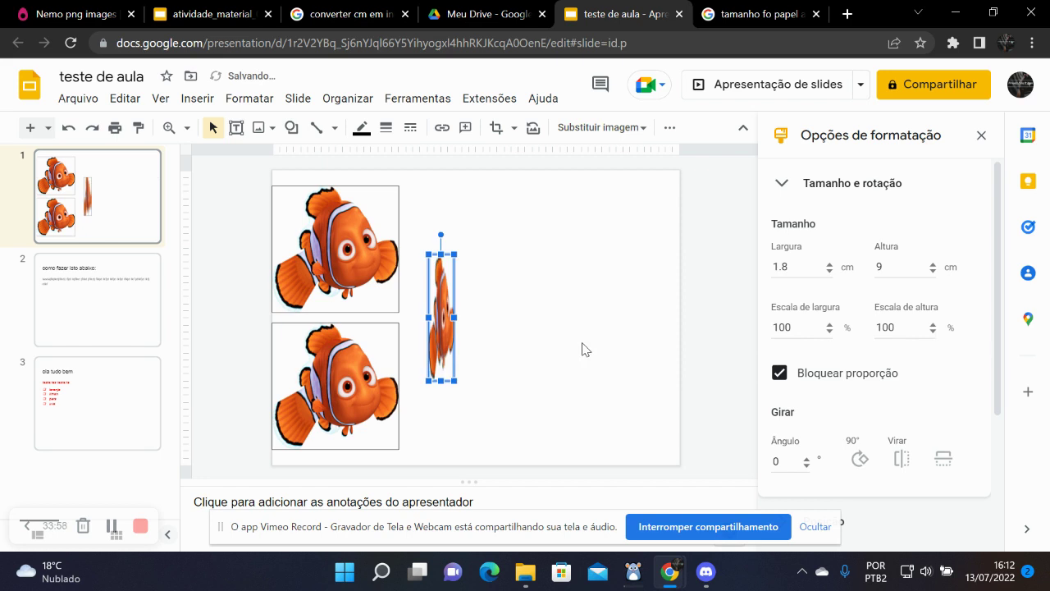
pyautogui.press('BackSpace')
pyautogui.write('9')
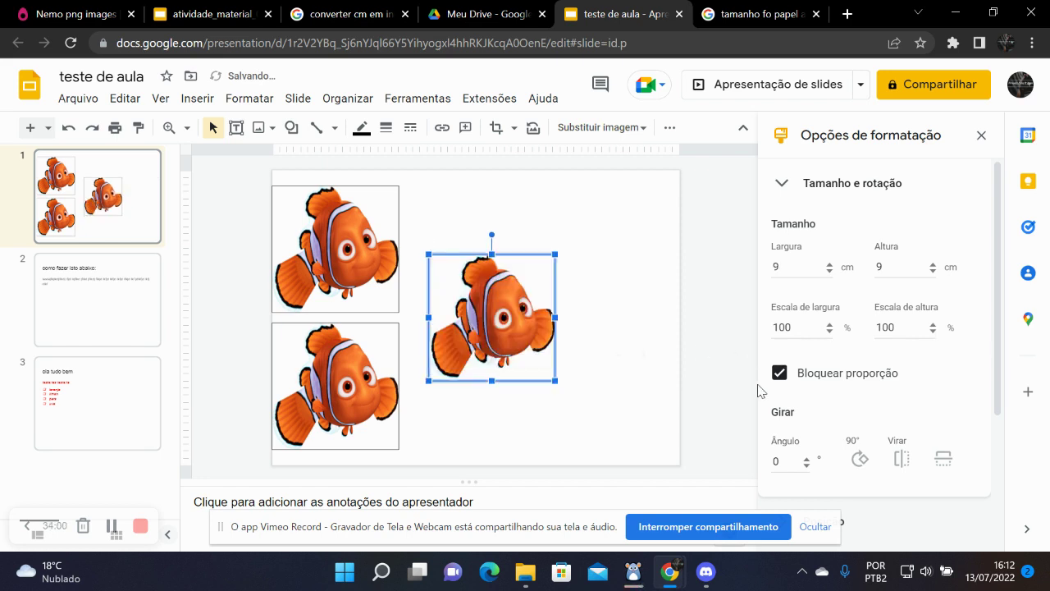
pyautogui.moveTo(807, 332); pyautogui.dragTo(757, 325)
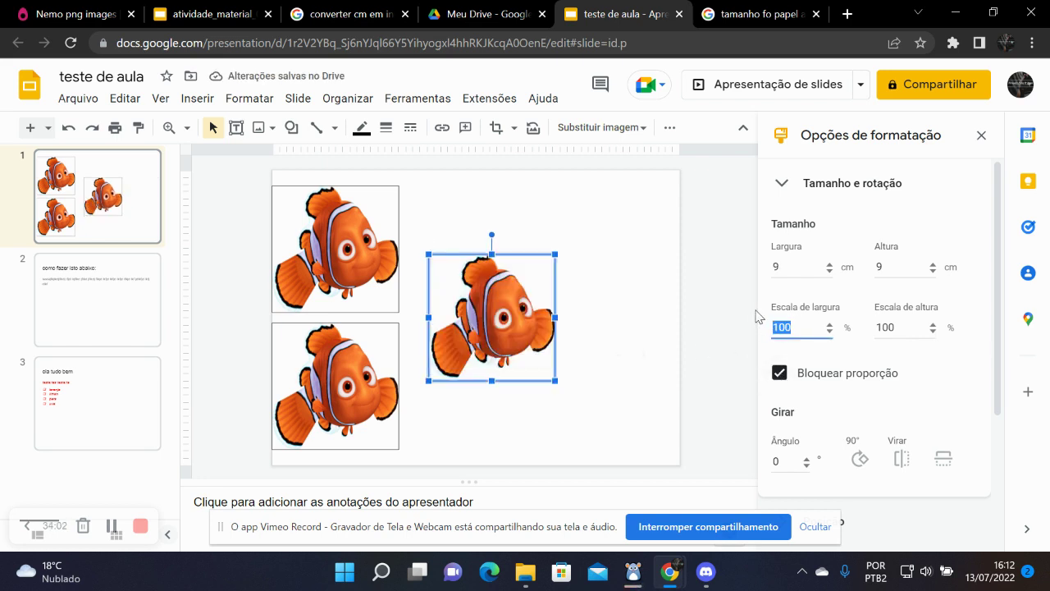
pyautogui.write('200')
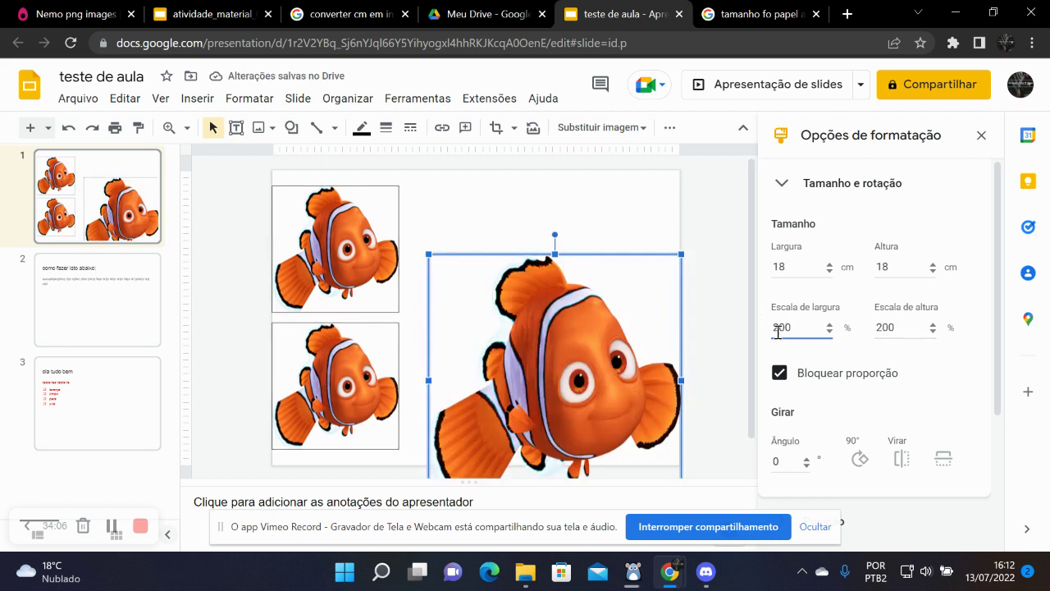
pyautogui.doubleClick(788, 327)
pyautogui.write('100')
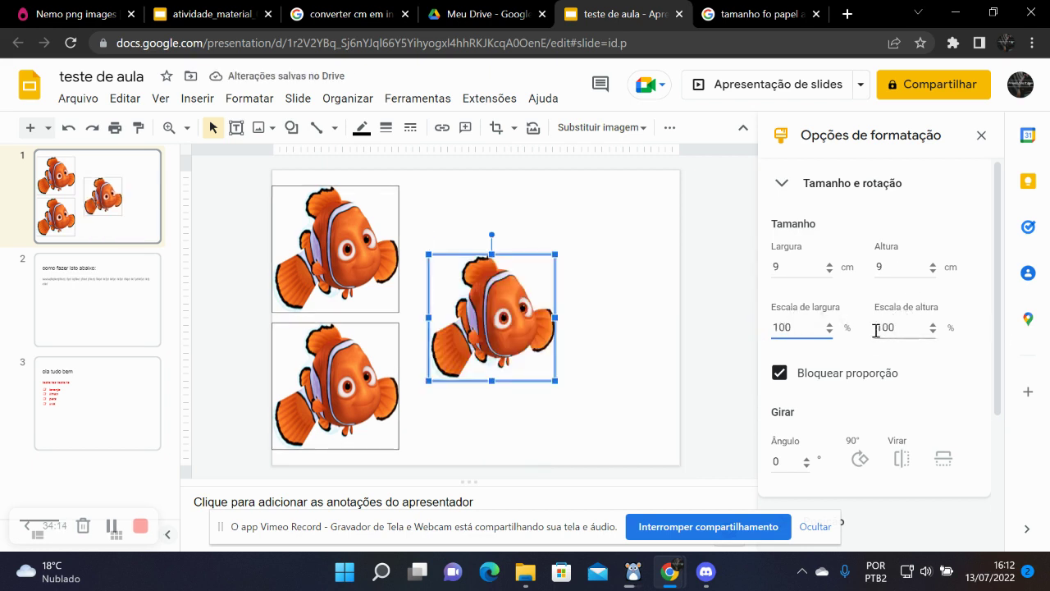
# Set the image width to 12 cm, then back to 9 cm, and deselect.
pyautogui.doubleClick(798, 270)
pyautogui.write('12')
pyautogui.press('Return')
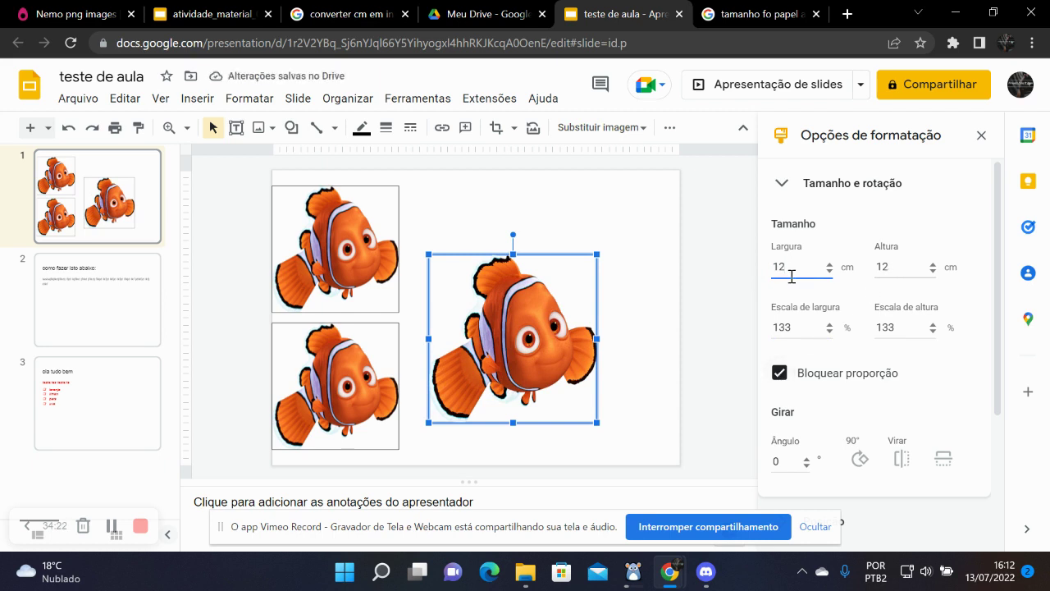
pyautogui.moveTo(804, 265); pyautogui.dragTo(766, 271)
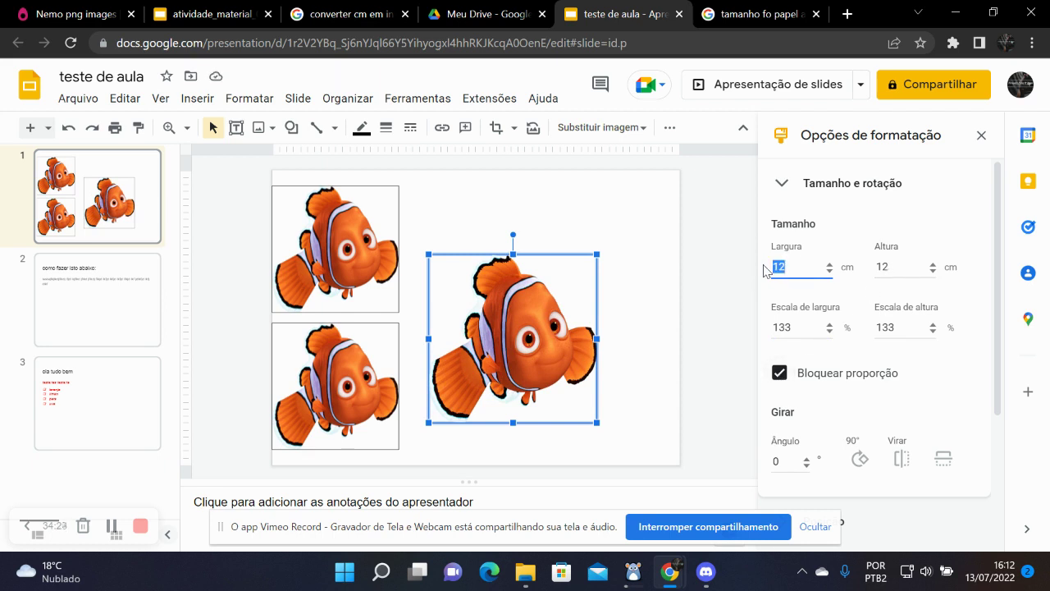
pyautogui.write('9')
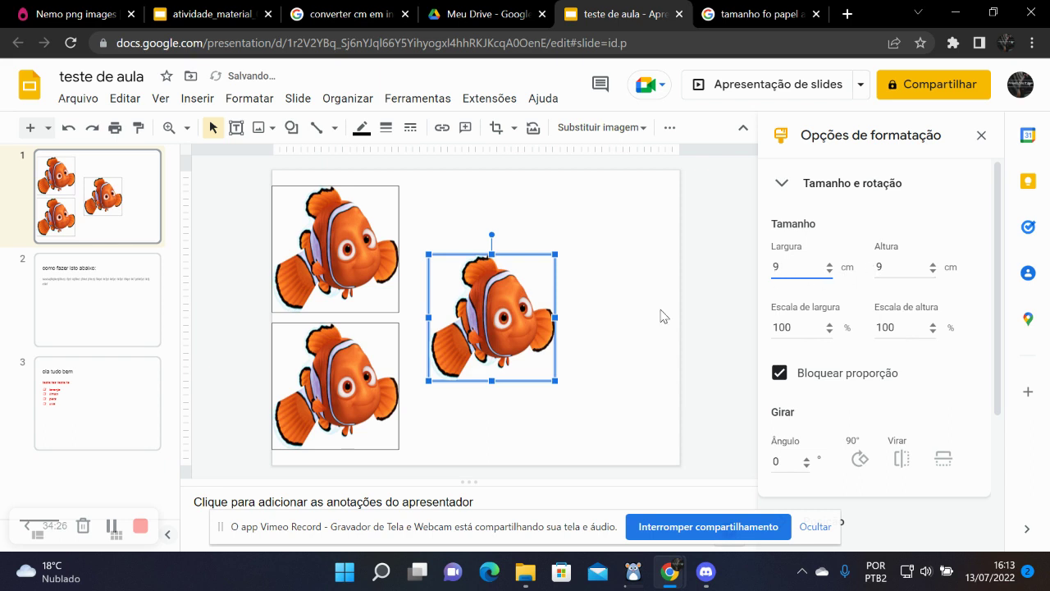
pyautogui.click(608, 345)
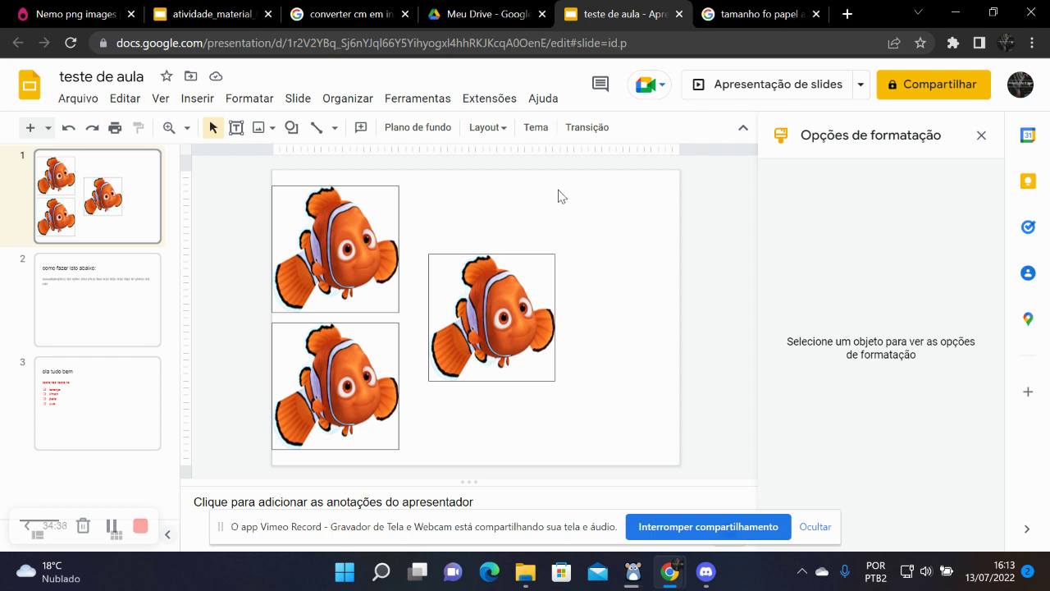
# Download the presentation as a PDF document (.pdf).
pyautogui.click(76, 100)
pyautogui.moveTo(129, 302)
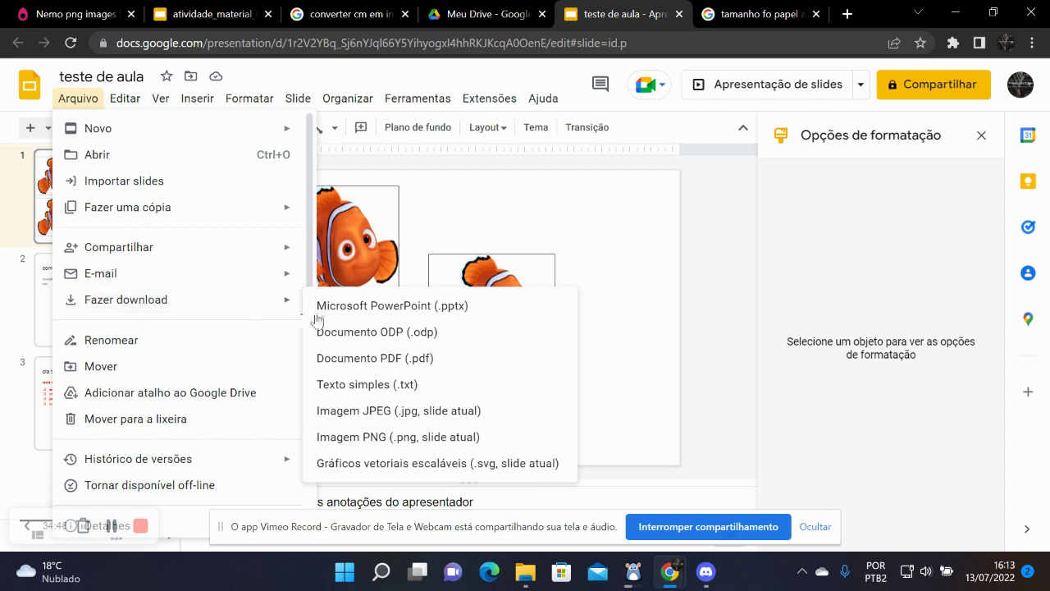
pyautogui.moveTo(113, 280)
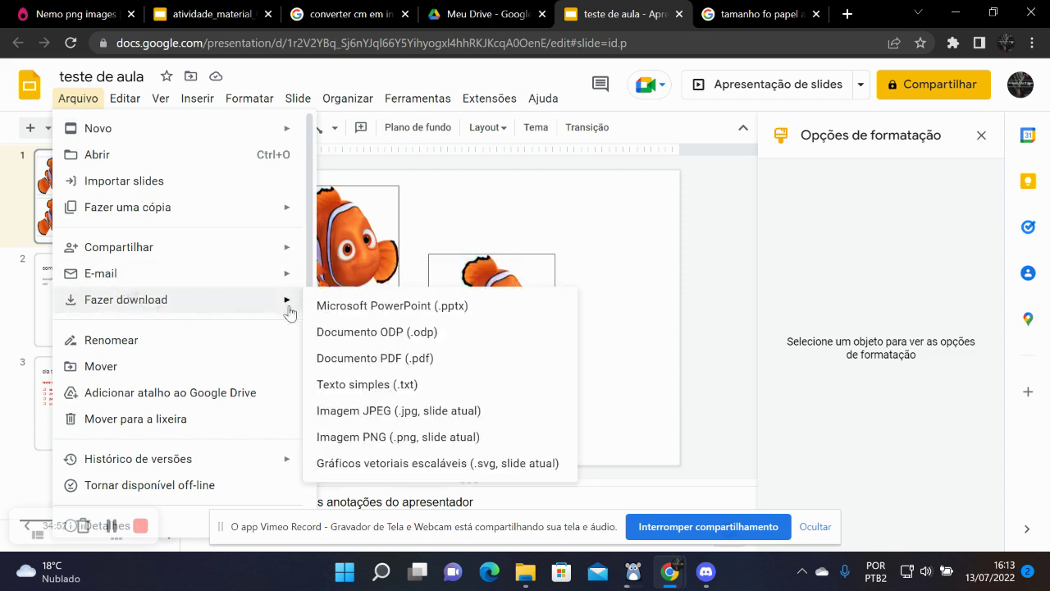
pyautogui.click(370, 361)
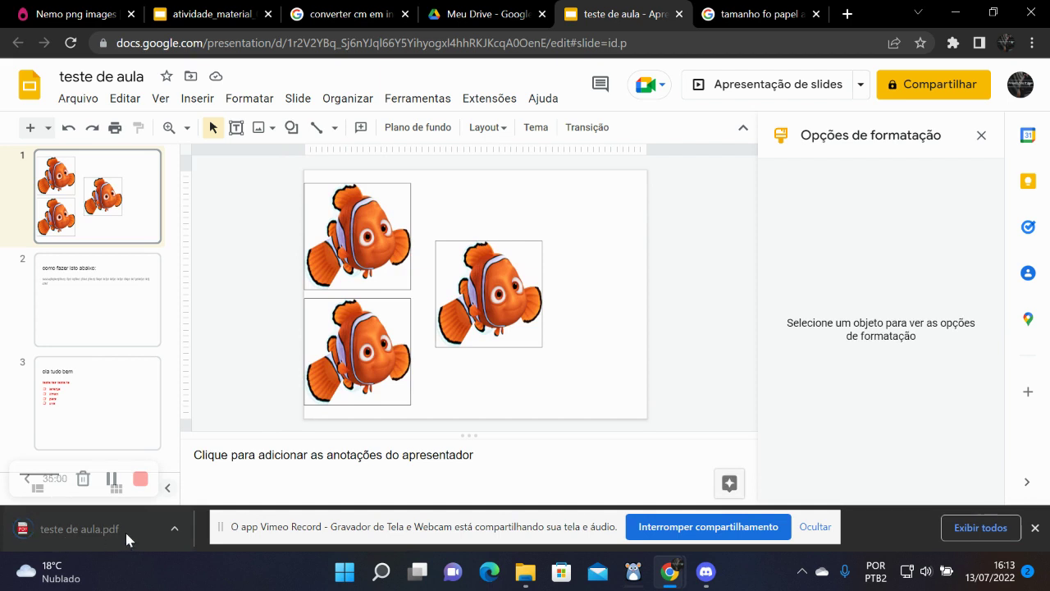
# Download the presentation as a Microsoft PowerPoint file (.pptx).
pyautogui.click(78, 106)
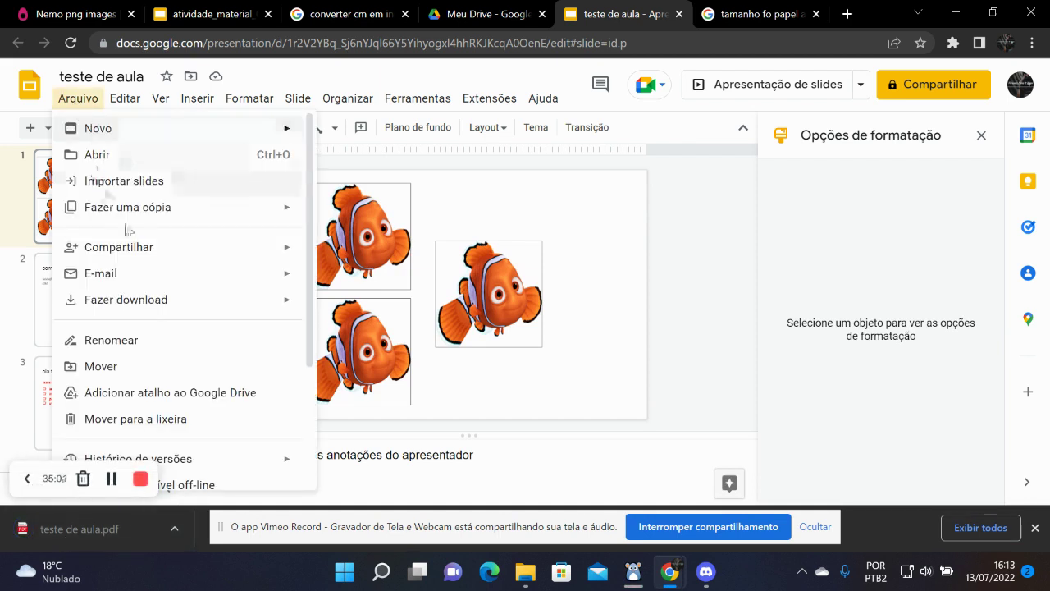
pyautogui.moveTo(160, 305)
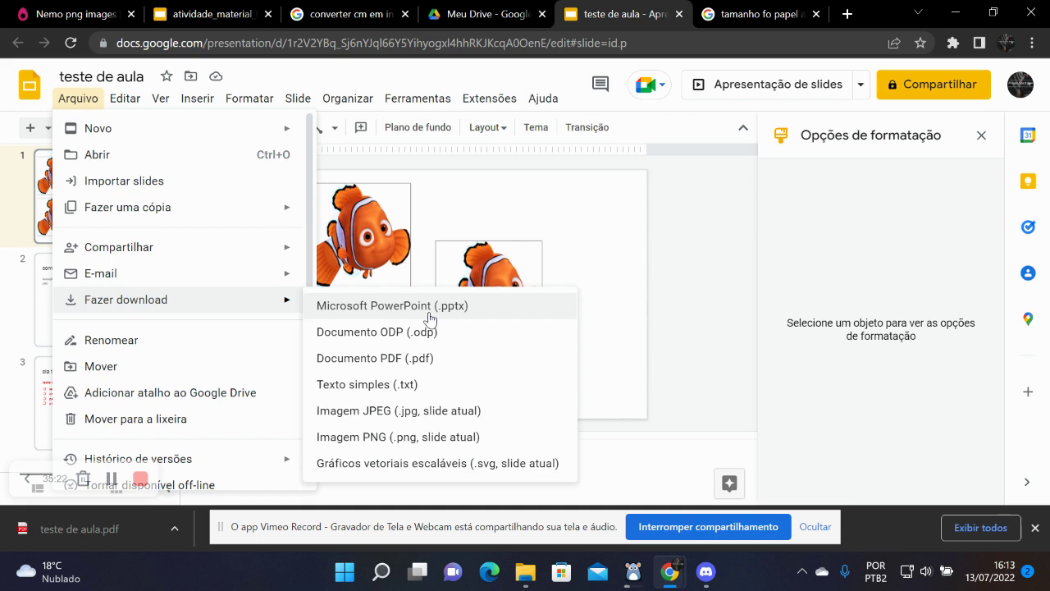
pyautogui.click(401, 305)
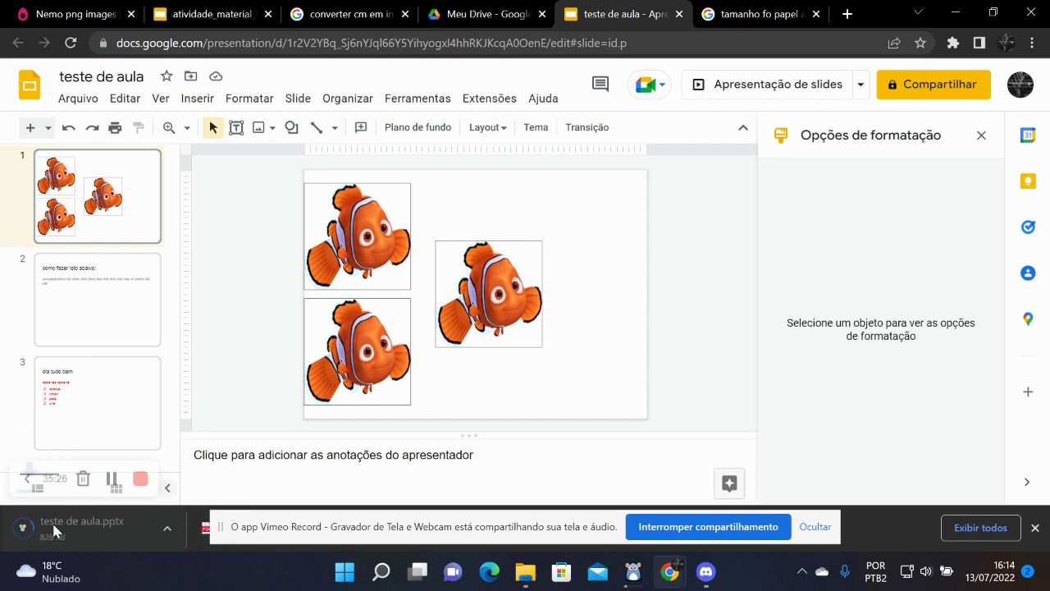
# Find teste de aula.pdf and .pptx in the Downloads folder and open the PDF.
pyautogui.click(527, 577)
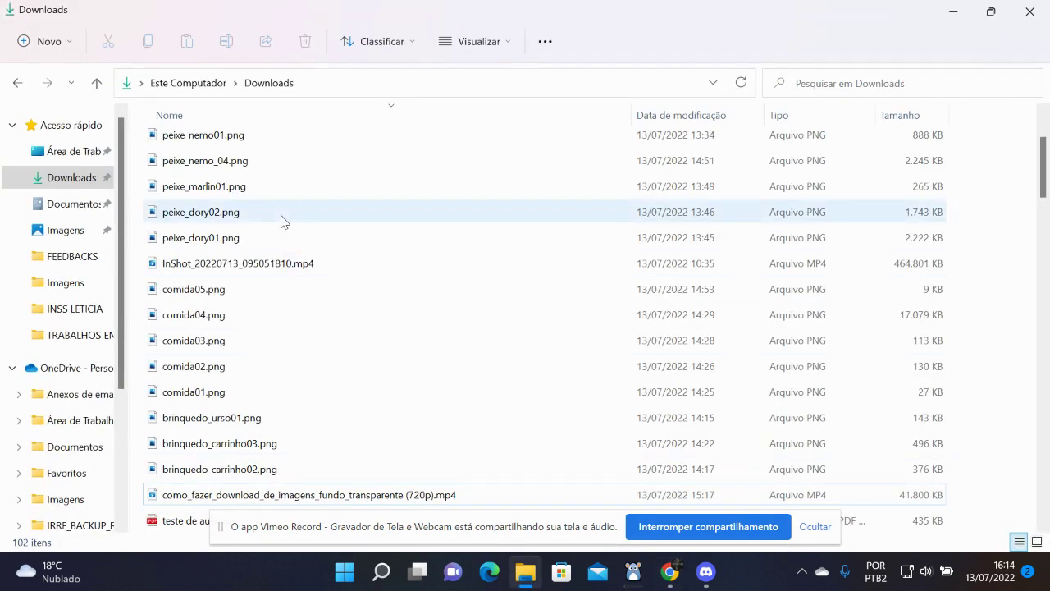
pyautogui.scroll(2, 319, 238)
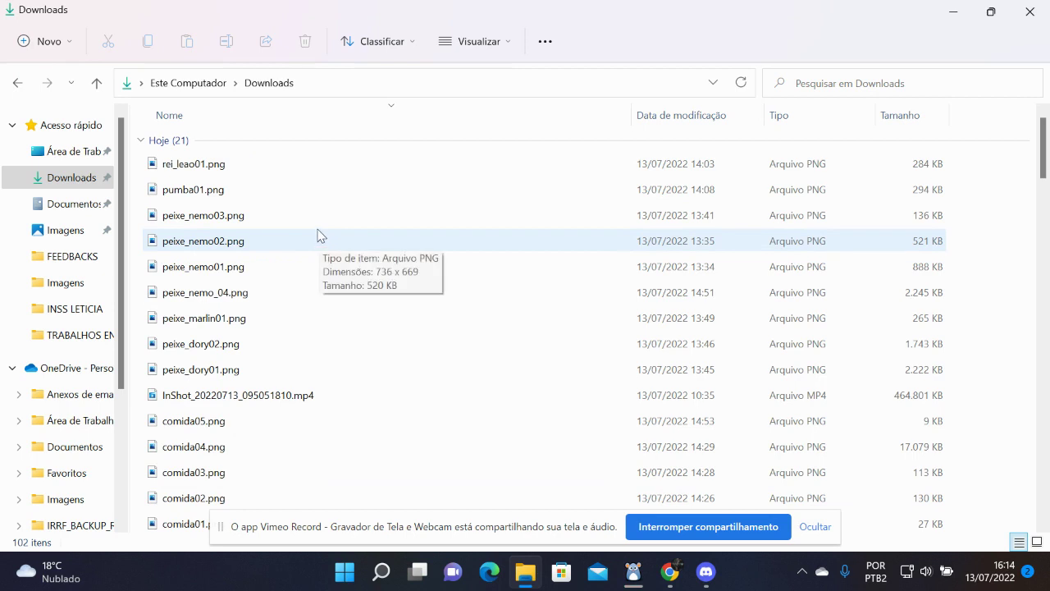
pyautogui.scroll(-1, 325, 225)
pyautogui.scroll(-2, 326, 226)
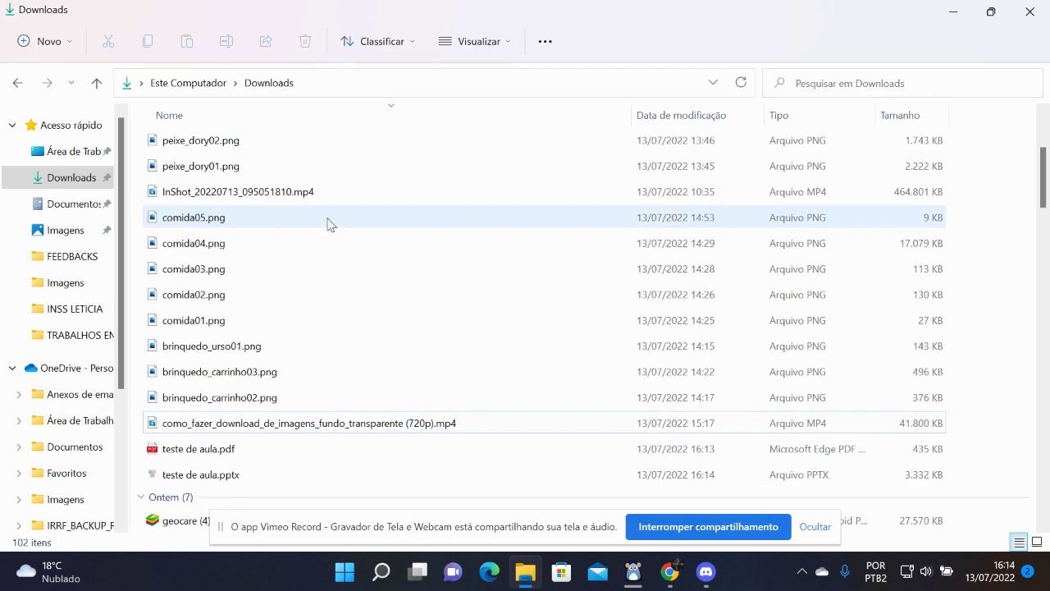
pyautogui.scroll(-1, 328, 224)
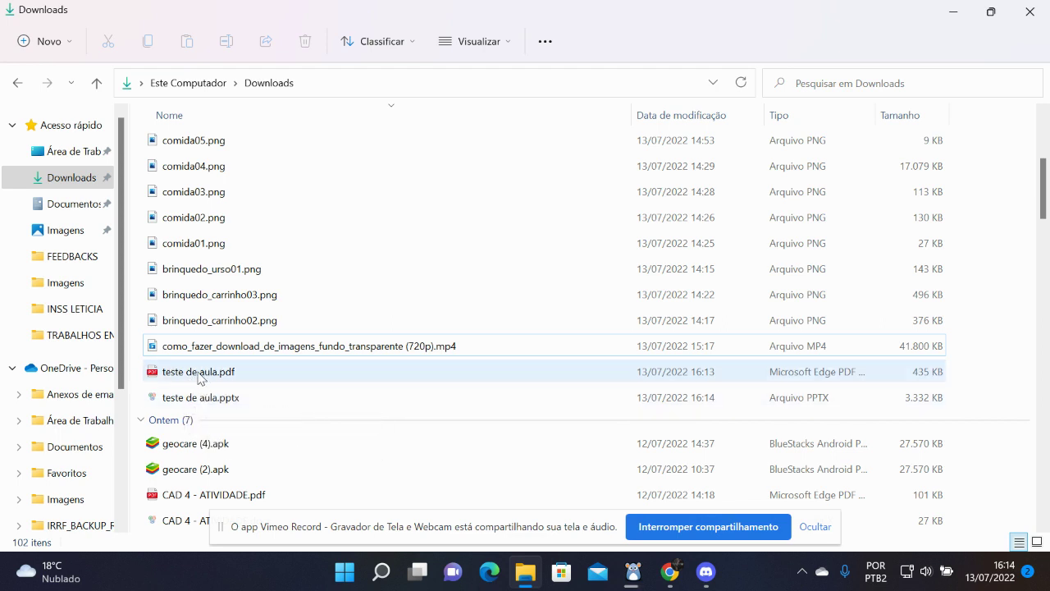
pyautogui.doubleClick(200, 375)
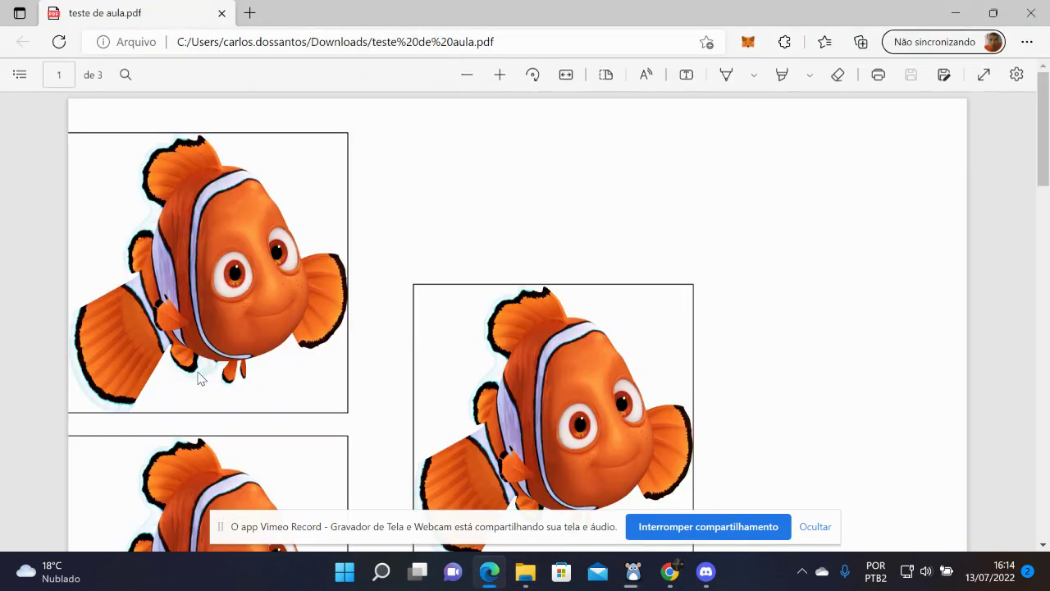
# Scroll through the 3-page teste de aula.pdf in Edge, then close the viewer.
pyautogui.scroll(-10, 293, 357)
pyautogui.scroll(-10, 324, 347)
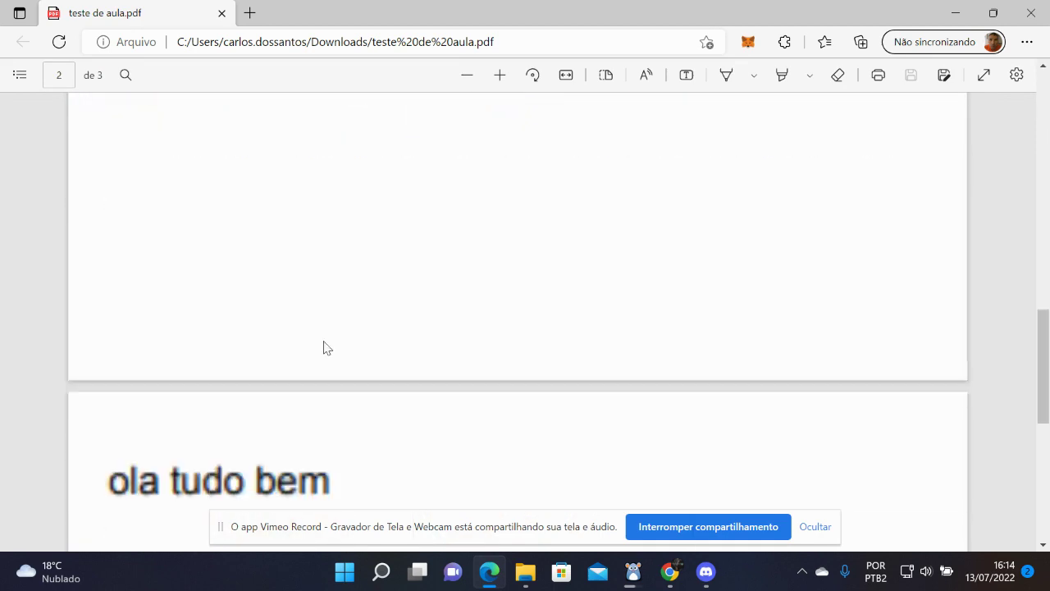
pyautogui.scroll(-5, 324, 347)
pyautogui.scroll(5, 321, 349)
pyautogui.scroll(15, 322, 352)
pyautogui.scroll(5, 320, 352)
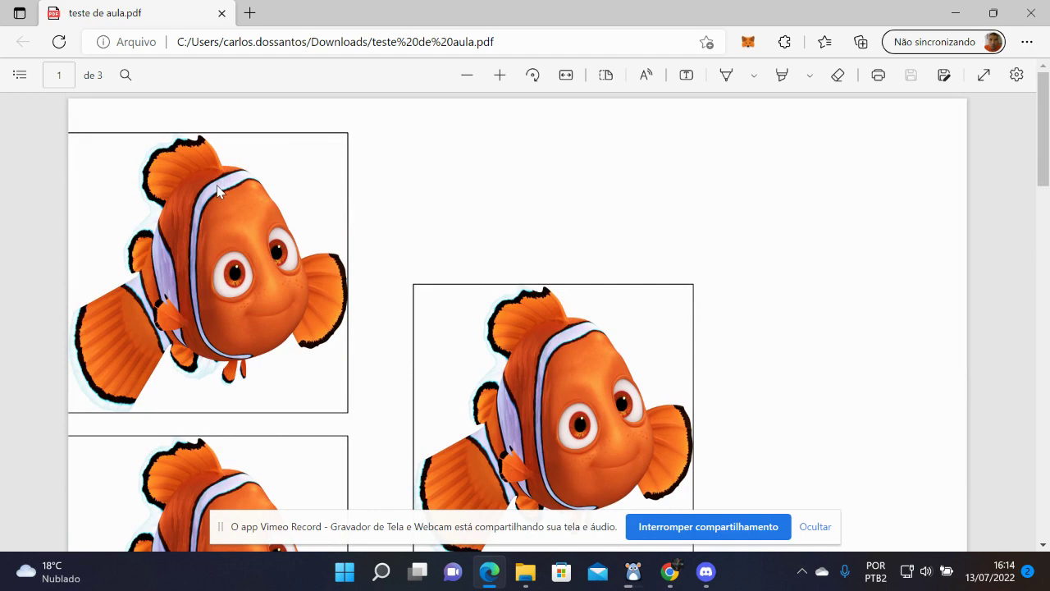
pyautogui.click(1044, 21)
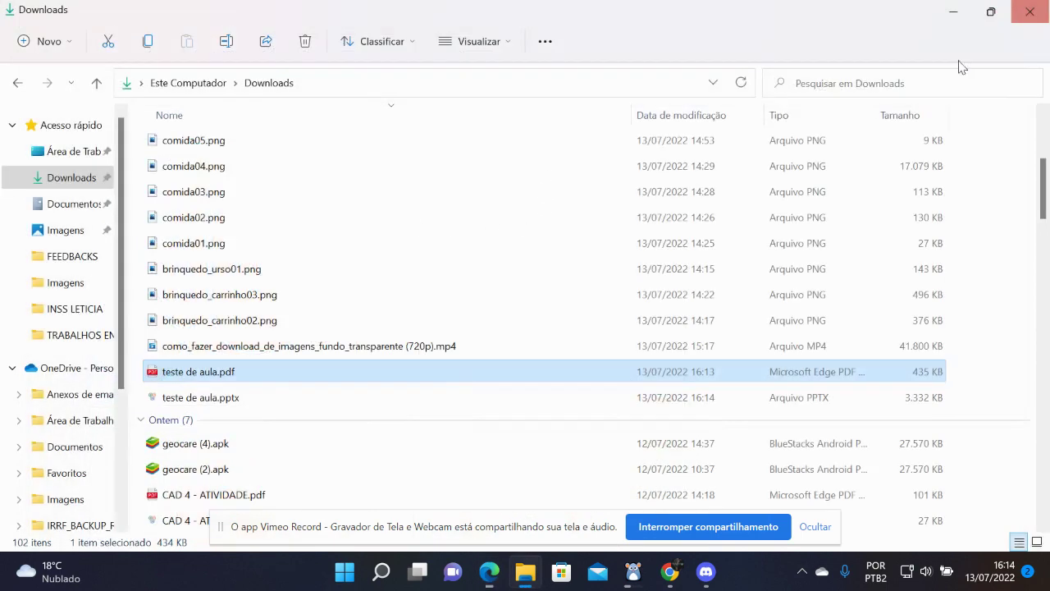
pyautogui.click(216, 399)
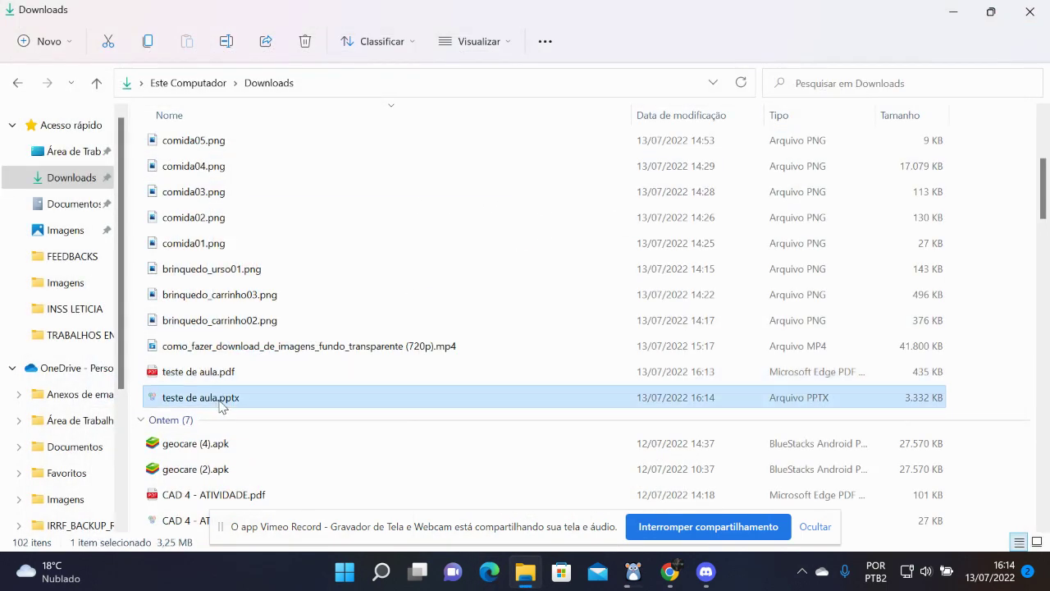
pyautogui.doubleClick(178, 399)
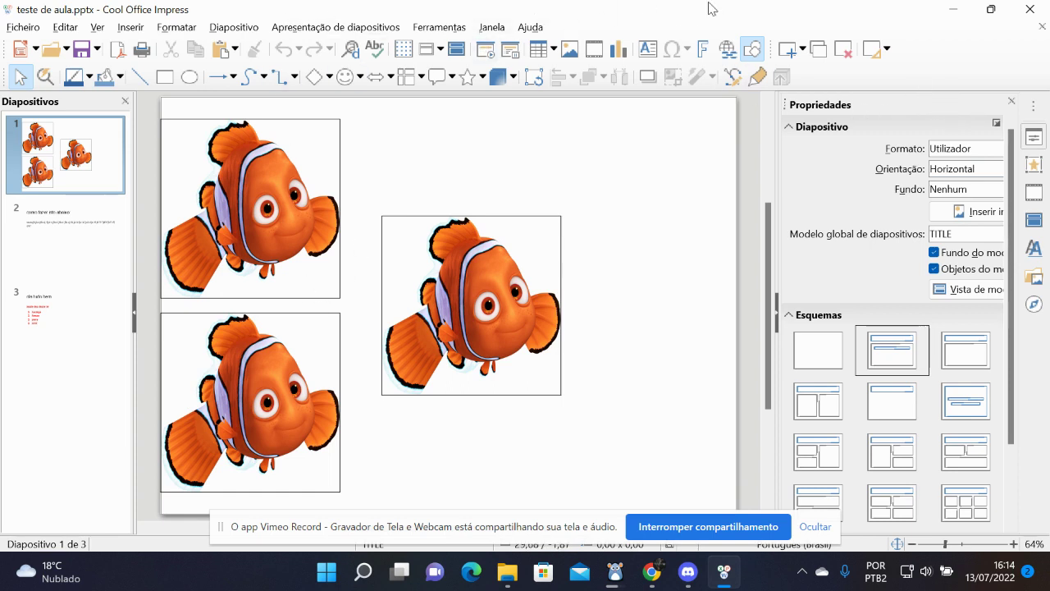
pyautogui.click(1031, 10)
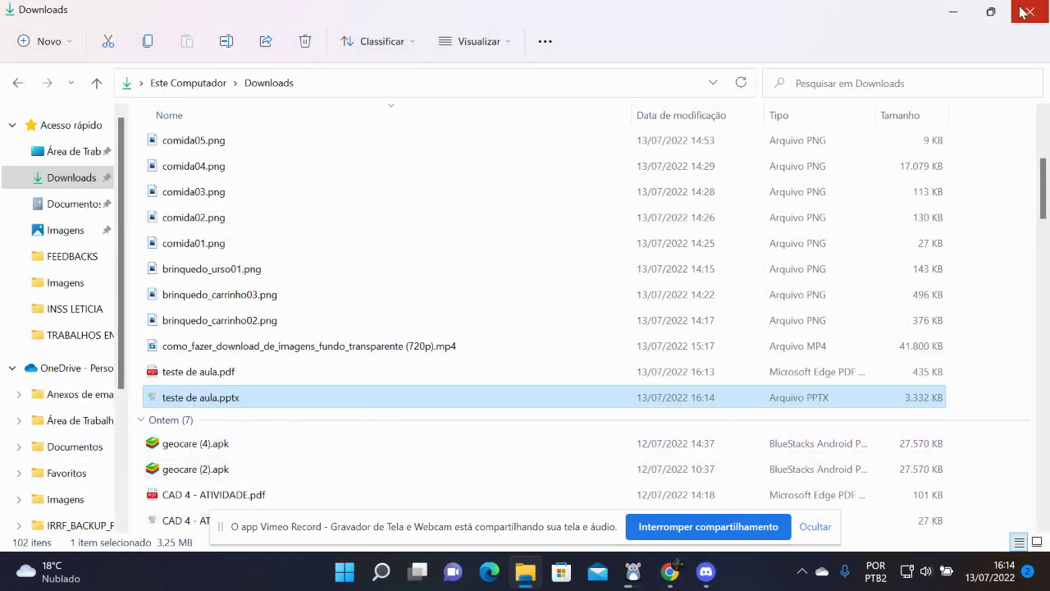
pyautogui.click(956, 11)
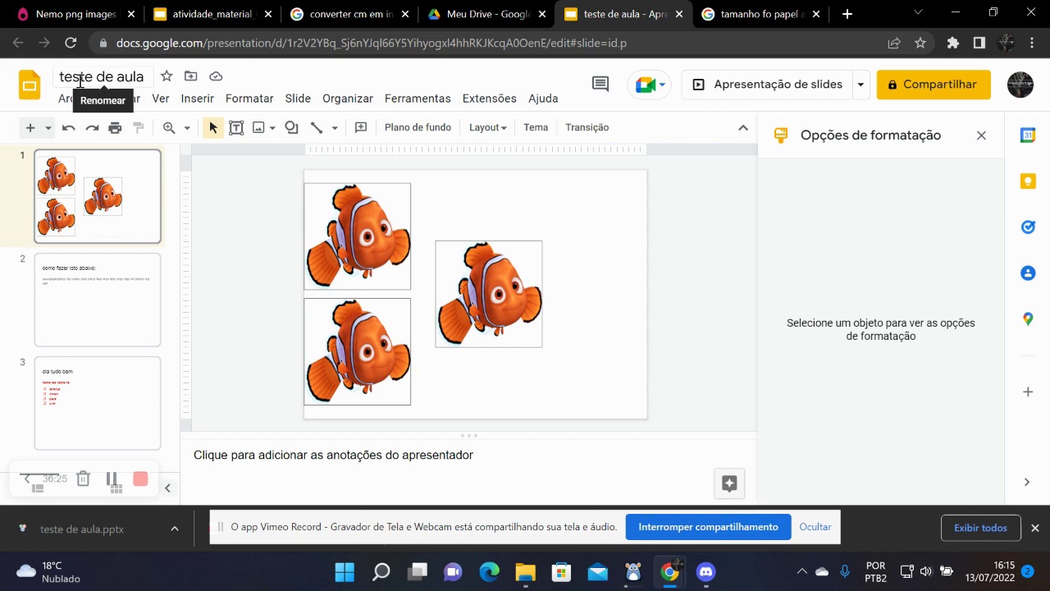
# Close the teste de aula Slides tab to return to Meu Drive.
pyautogui.click(678, 14)
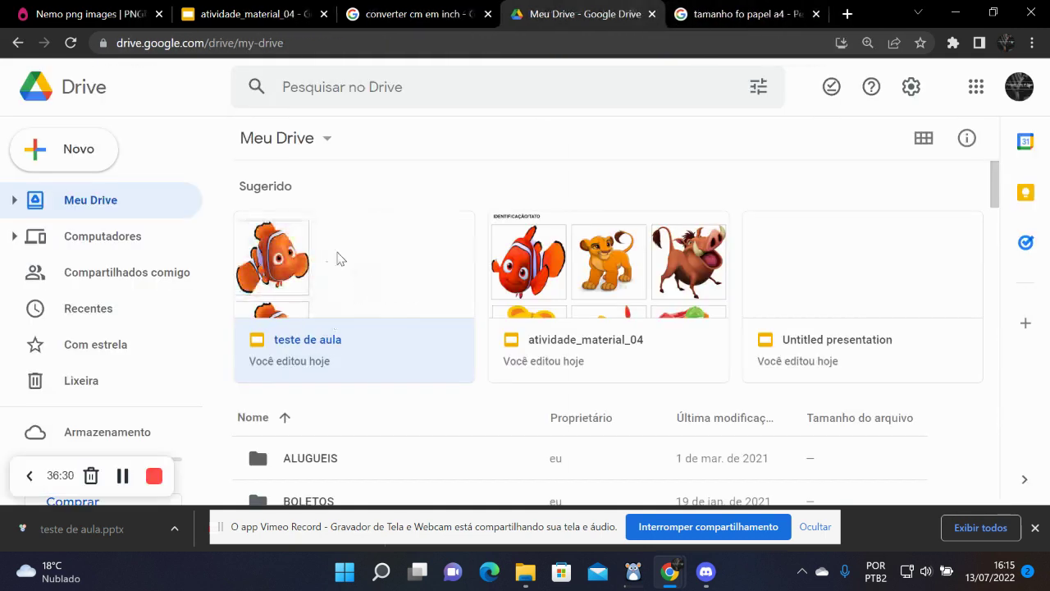